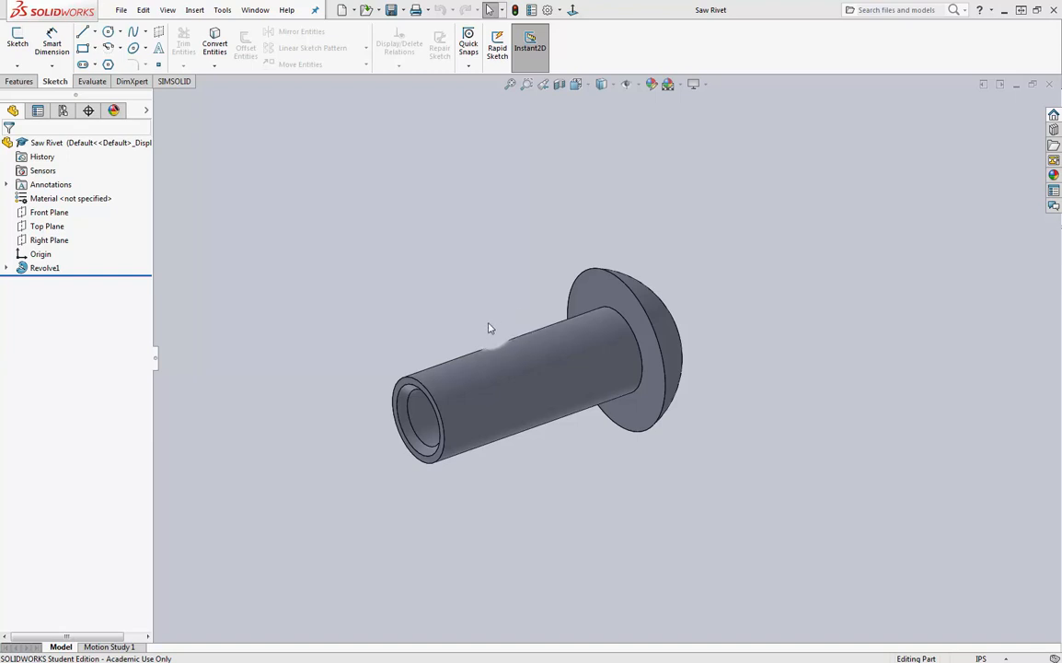
Step: Examine the rivet model's head, shank and drilled hole from several angles
middle_click_drag(486, 330, 472, 397)
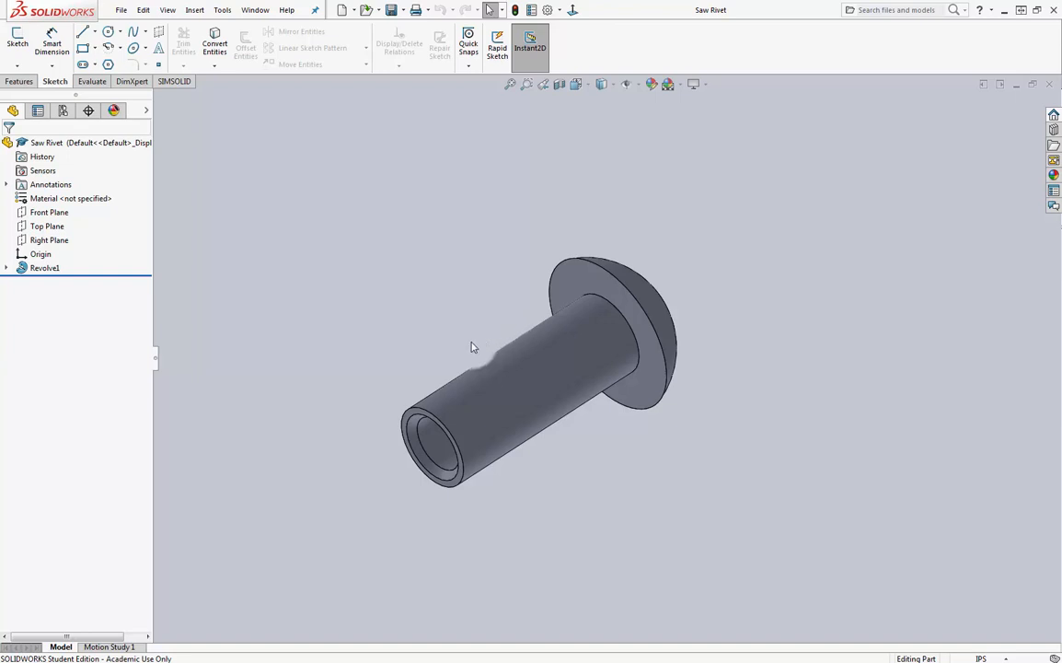
scroll(507, 390, "down", 2)
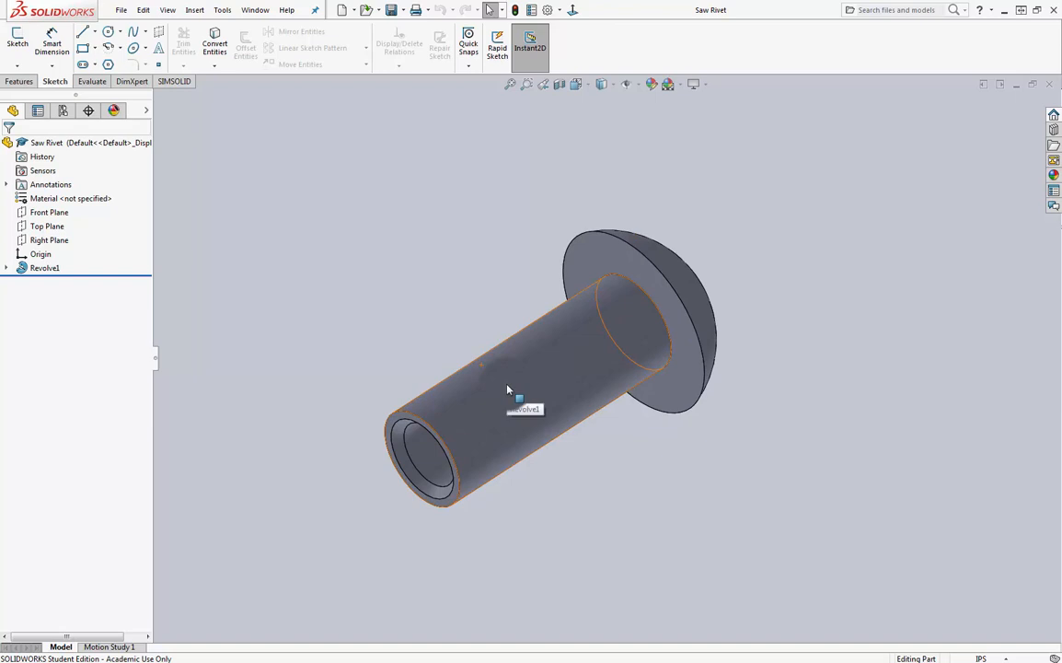
scroll(508, 390, "down", 2)
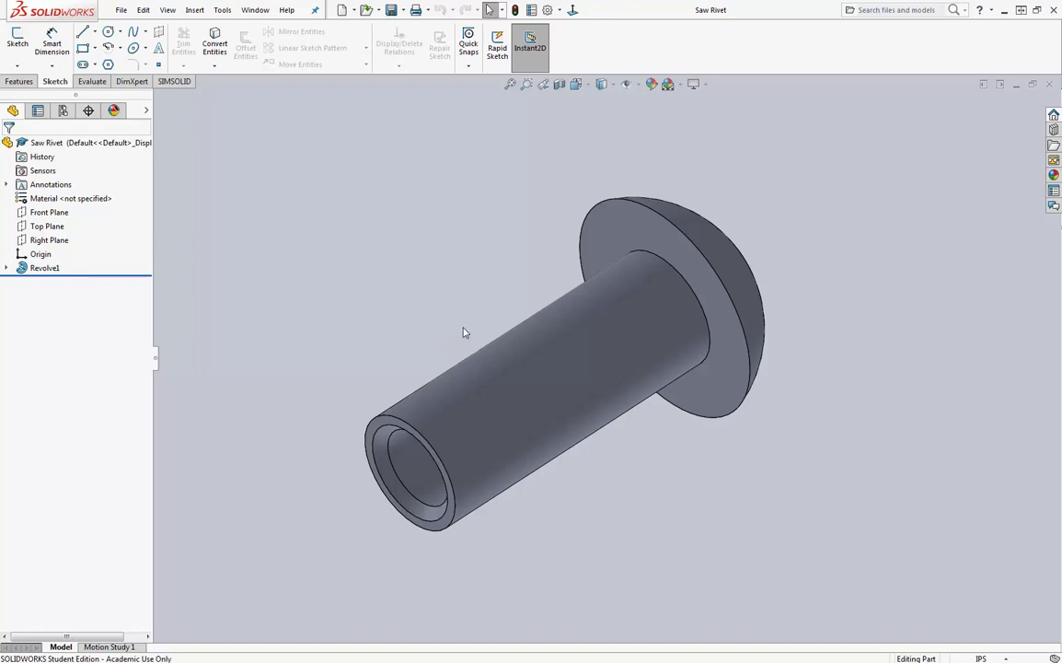
middle_click_drag(465, 332, 627, 387)
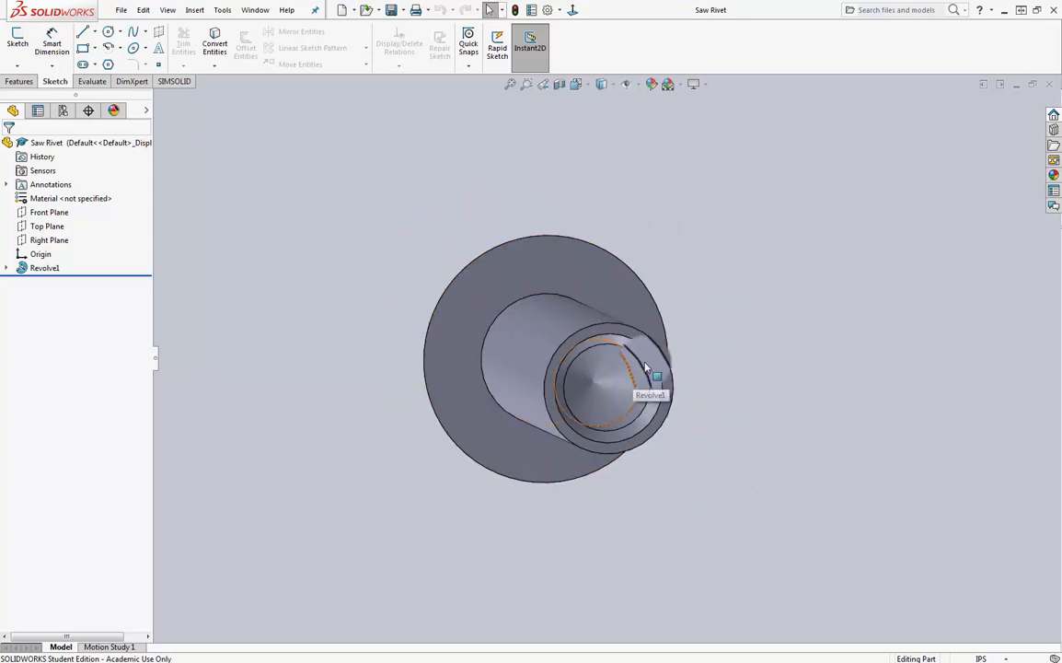
middle_click_drag(740, 299, 647, 282)
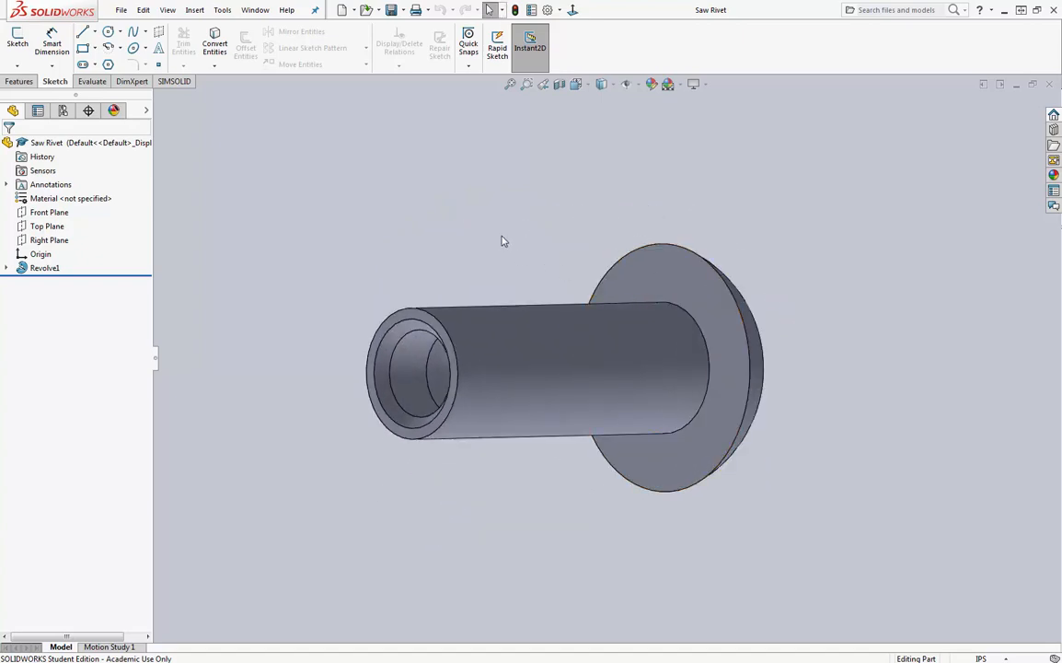
middle_click_drag(498, 242, 516, 267)
left_click(451, 392)
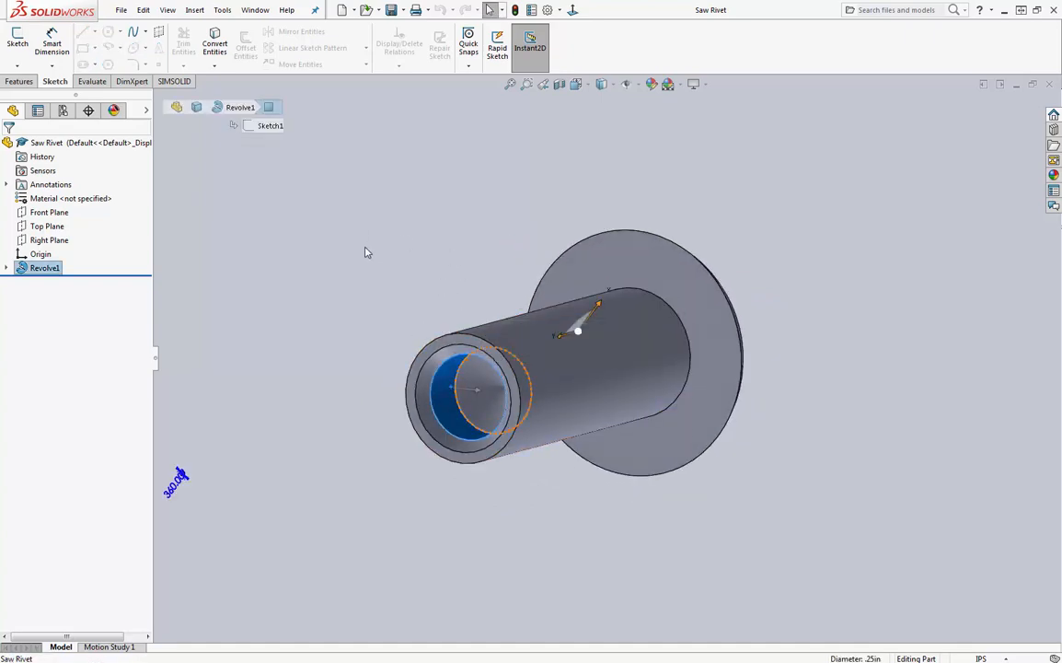
middle_click_drag(366, 251, 319, 323)
Step: Show the revolved feature's dimensions on the model and examine them from several angles
double_click(394, 469)
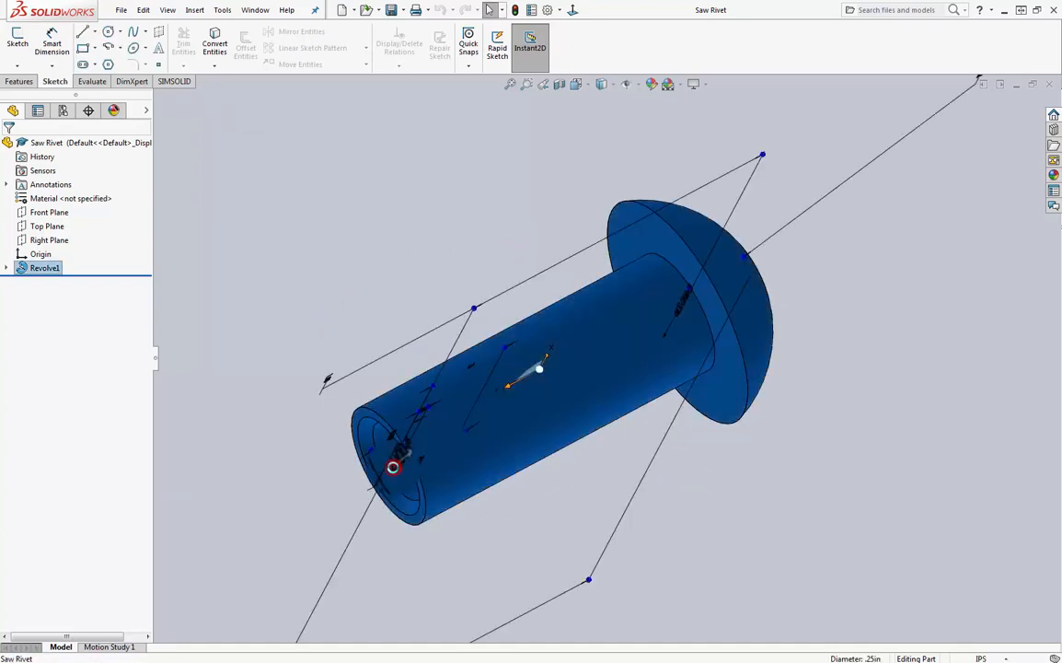
mouse_move(327, 401)
middle_mouse_down()
mouse_move(329, 358)
mouse_move(301, 303)
mouse_move(427, 349)
mouse_move(465, 324)
mouse_move(540, 343)
mouse_move(695, 425)
mouse_move(746, 314)
middle_mouse_up()
scroll(489, 344, "up", 3)
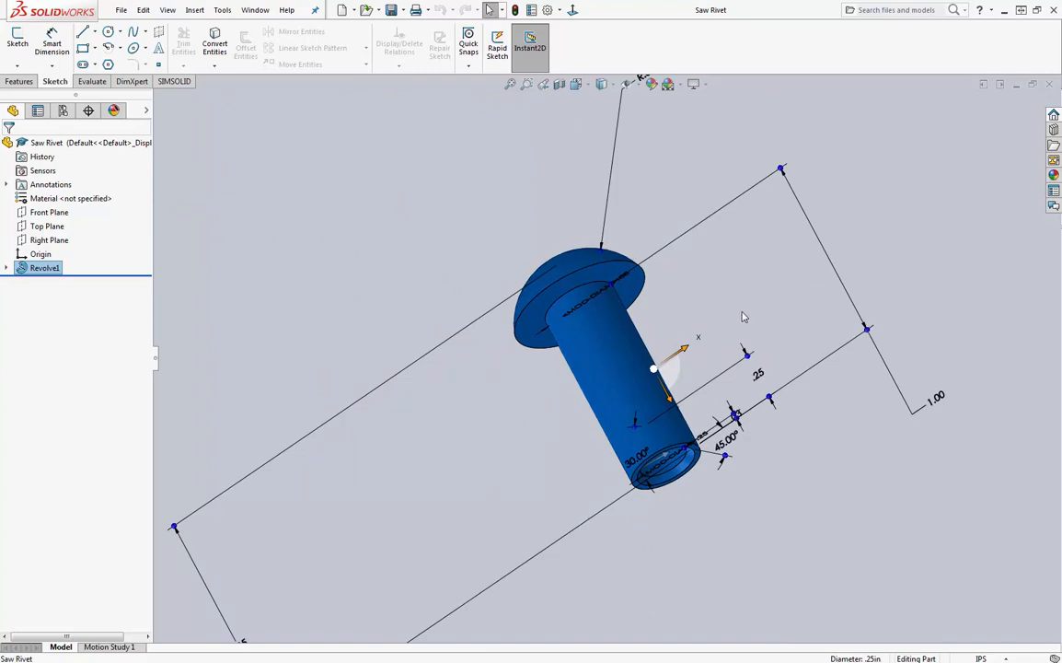
mouse_move(721, 314)
middle_mouse_down()
mouse_move(664, 346)
mouse_move(487, 340)
middle_mouse_up()
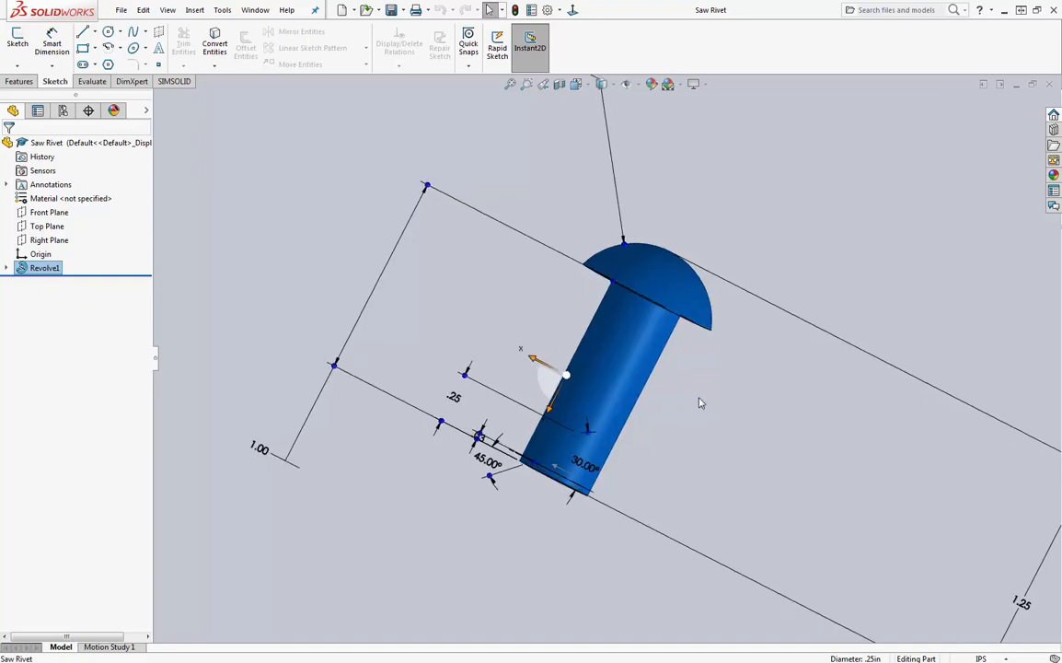
mouse_move(638, 364)
middle_mouse_down()
mouse_move(685, 410)
mouse_move(666, 422)
mouse_move(683, 412)
mouse_move(769, 443)
mouse_move(787, 441)
mouse_move(799, 408)
middle_mouse_up()
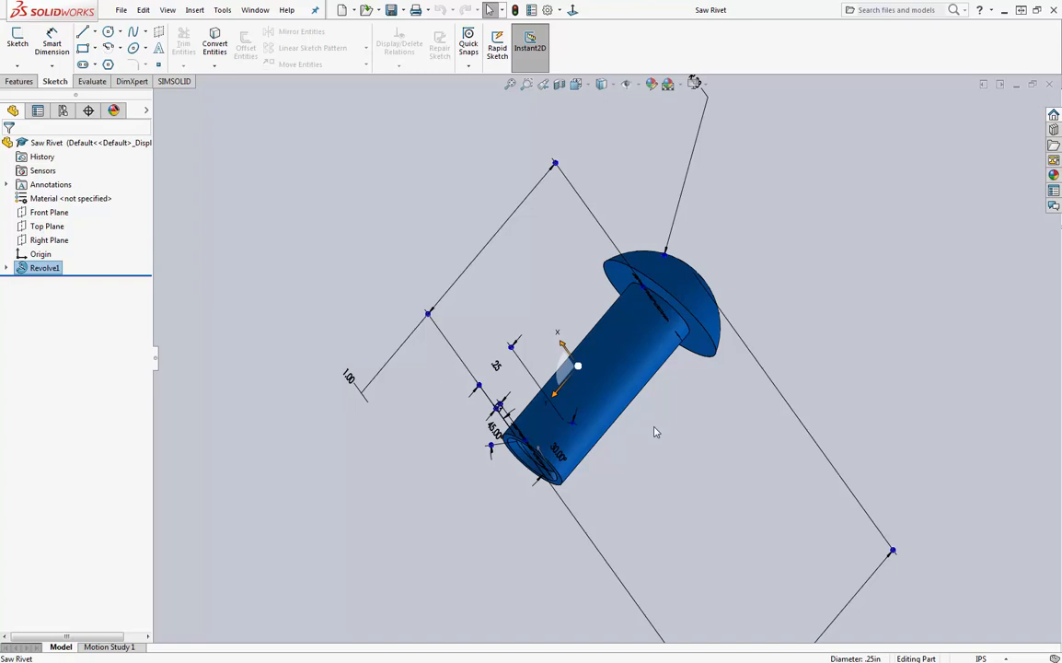
left_click(692, 410)
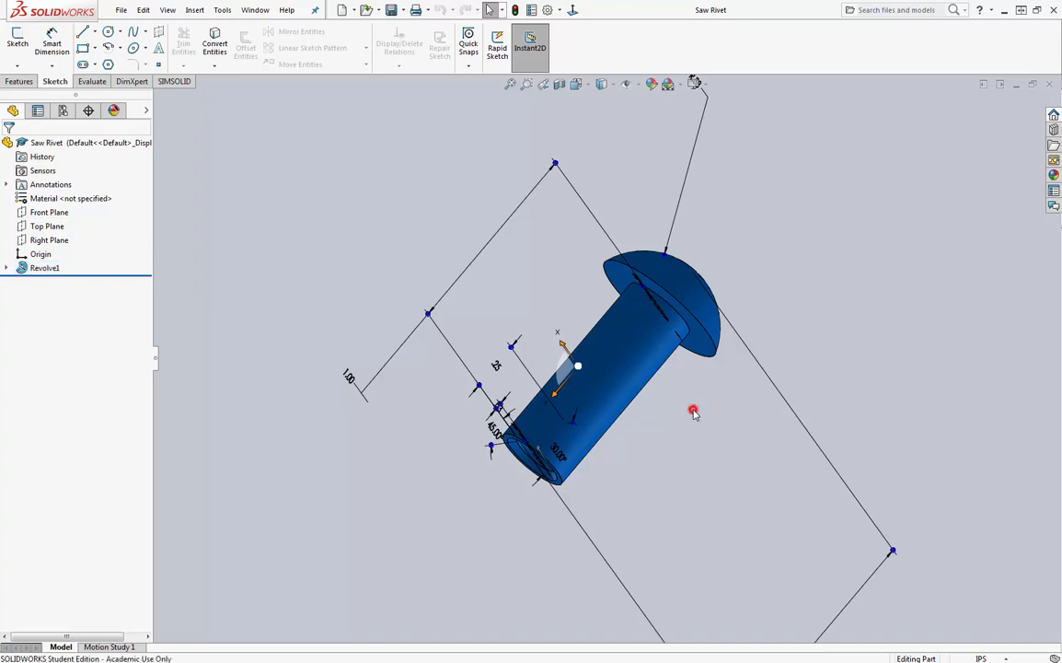
Step: Check the shank's cylindrical face against the displayed dimensions, then clear the selection and inspect the hollow end of the rivet
left_click(612, 372)
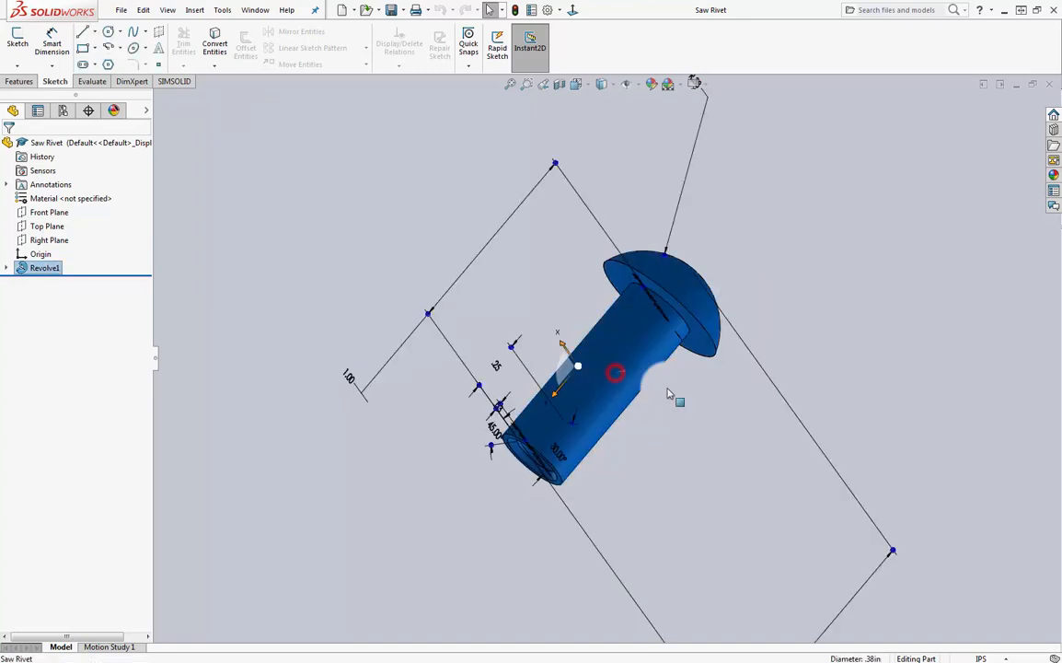
middle_click_drag(641, 446, 515, 401)
mouse_move(621, 450)
middle_mouse_down()
mouse_move(505, 309)
mouse_move(419, 356)
mouse_move(372, 413)
mouse_move(356, 339)
middle_mouse_up()
scroll(510, 344, "down", 2)
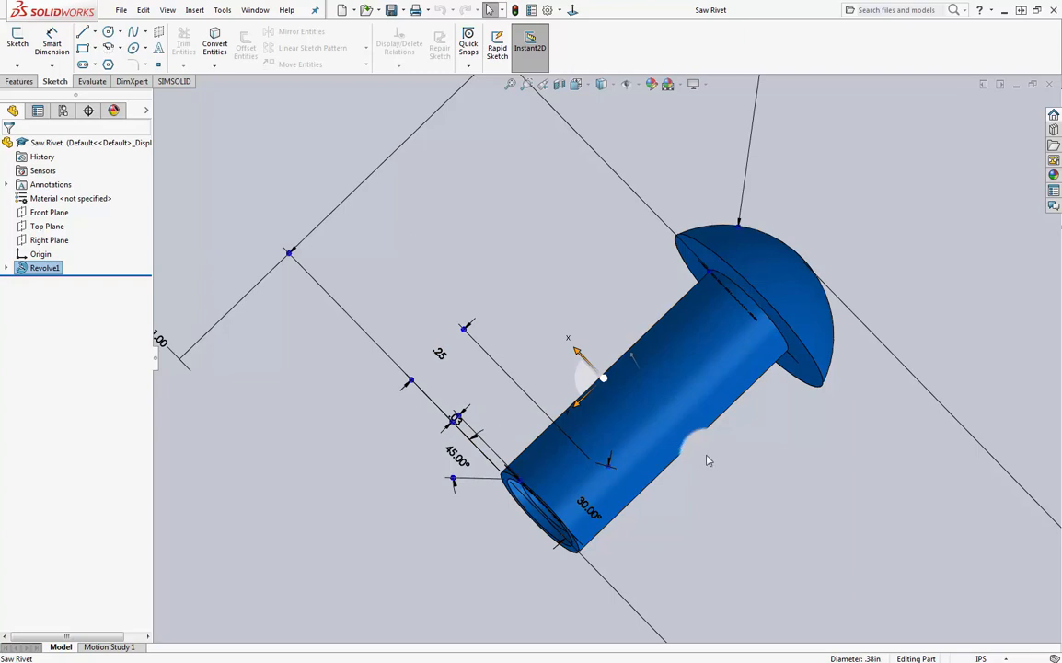
scroll(617, 377, "up", 2)
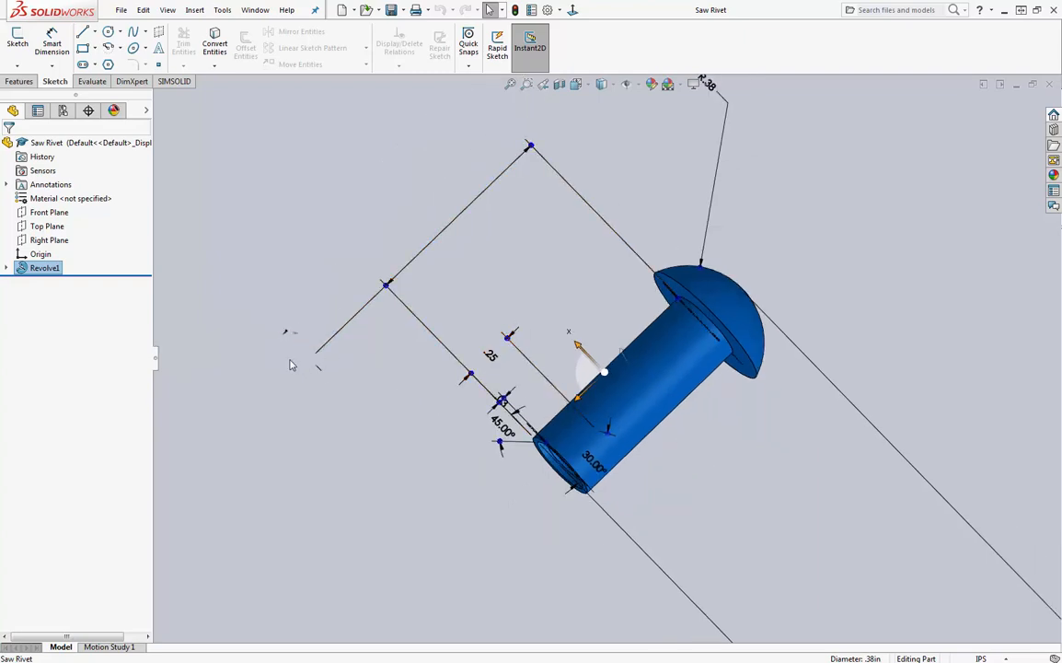
mouse_move(691, 430)
middle_mouse_down()
mouse_move(718, 443)
mouse_move(697, 486)
middle_mouse_up()
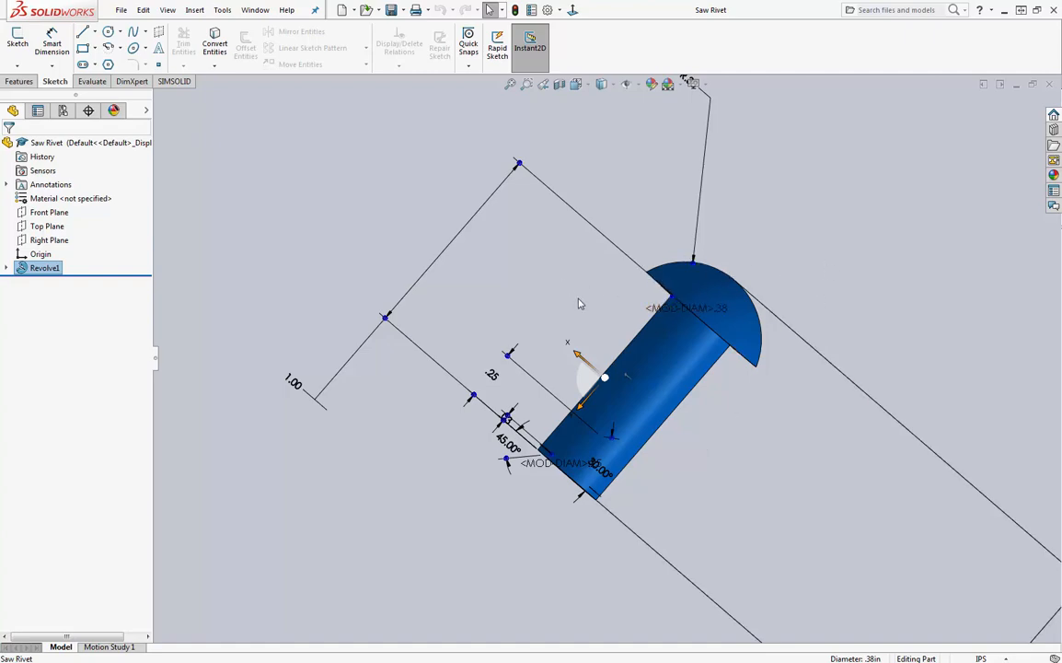
left_click(556, 306)
mouse_move(543, 303)
middle_mouse_down()
mouse_move(574, 291)
mouse_move(591, 267)
mouse_move(702, 375)
middle_mouse_up()
scroll(705, 377, "down", 2)
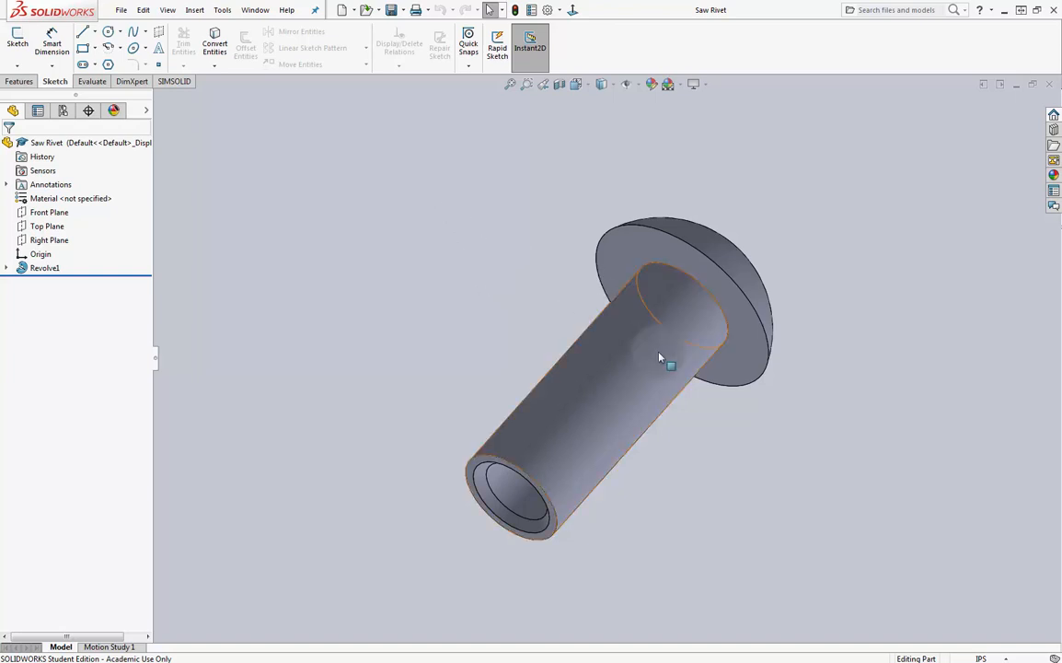
middle_click_drag(659, 374, 645, 323)
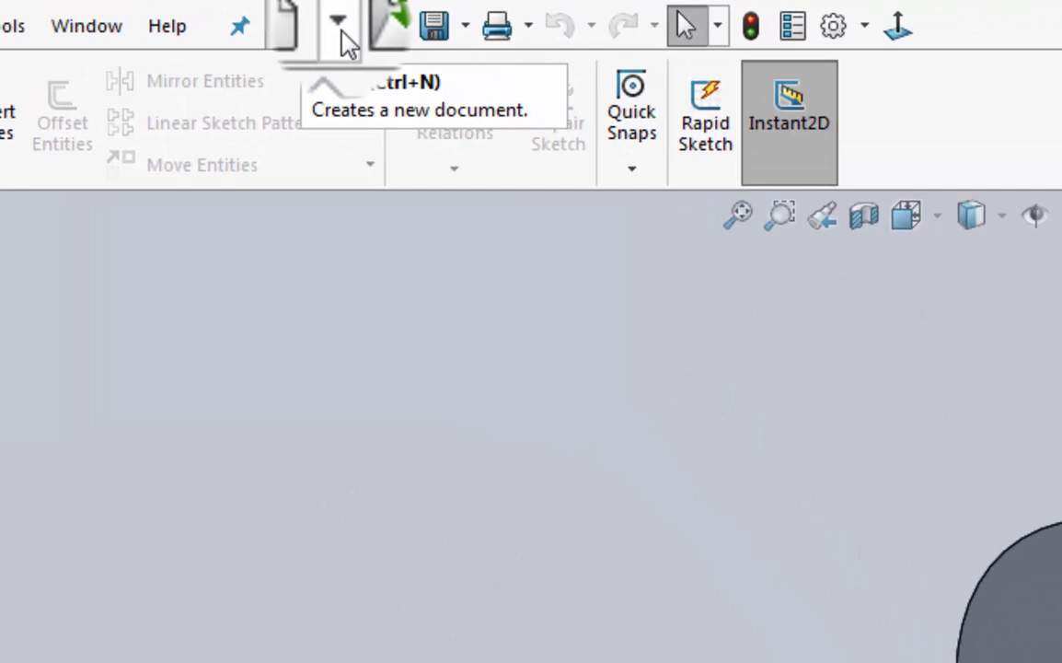
Step: Make a drawing from the Saw Rivet part with the Drawing template and the A (ANSI) Landscape sheet size
left_click(339, 28)
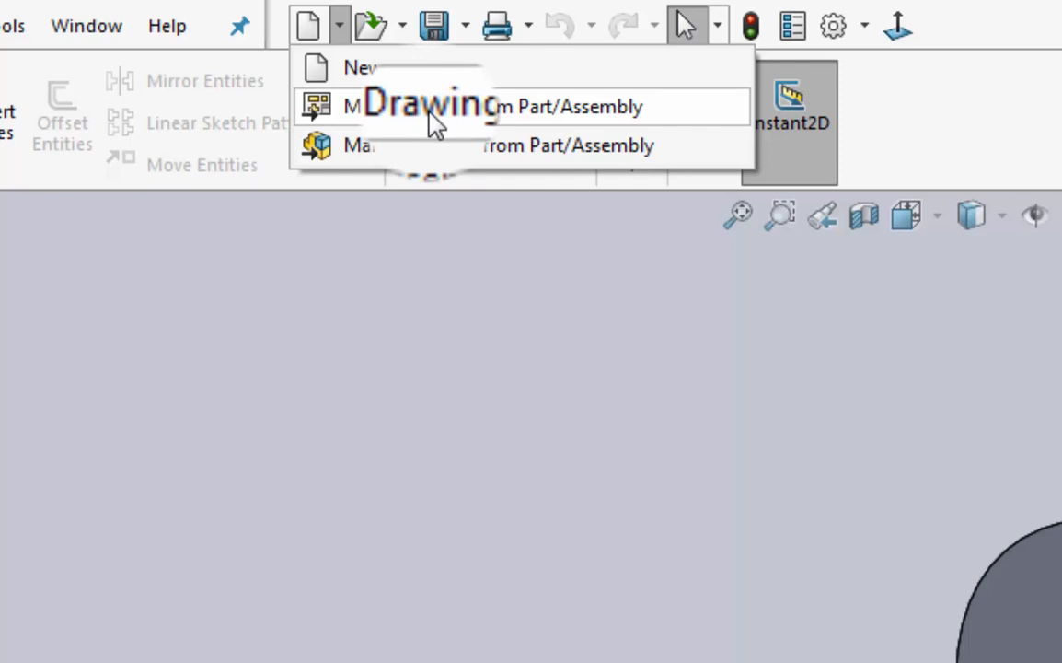
left_click(430, 117)
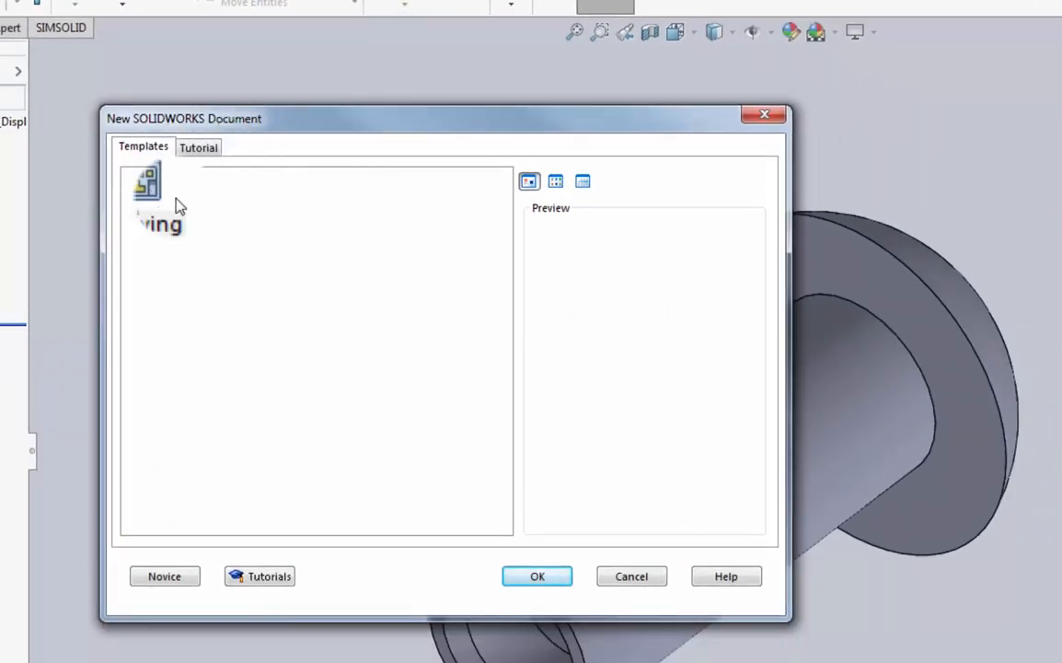
left_click(164, 193)
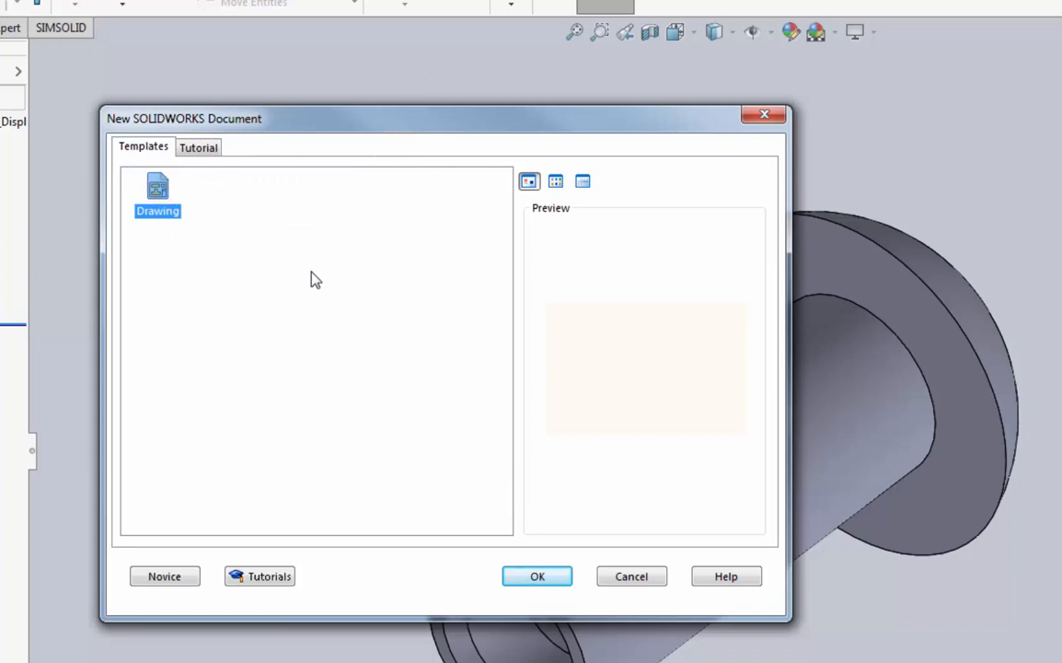
left_click(551, 582)
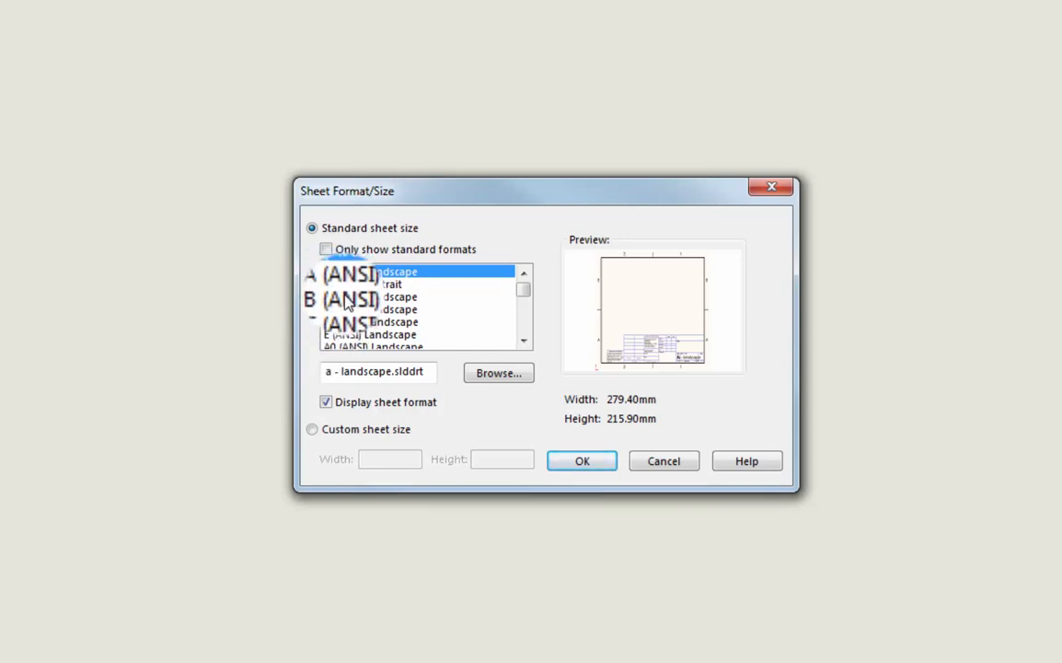
left_click(408, 273)
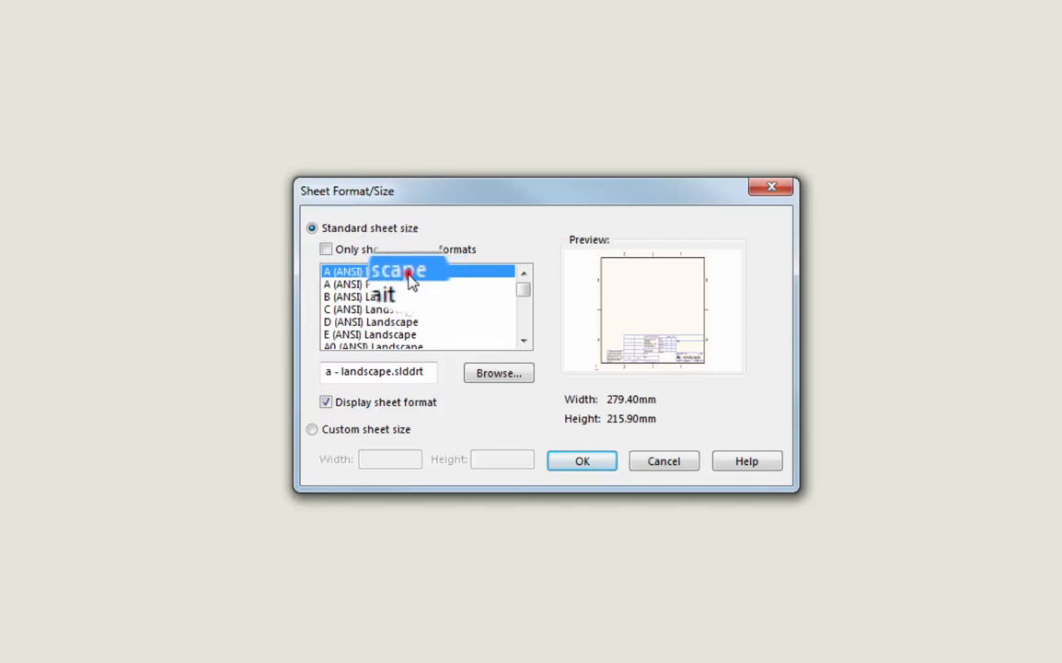
left_click(598, 465)
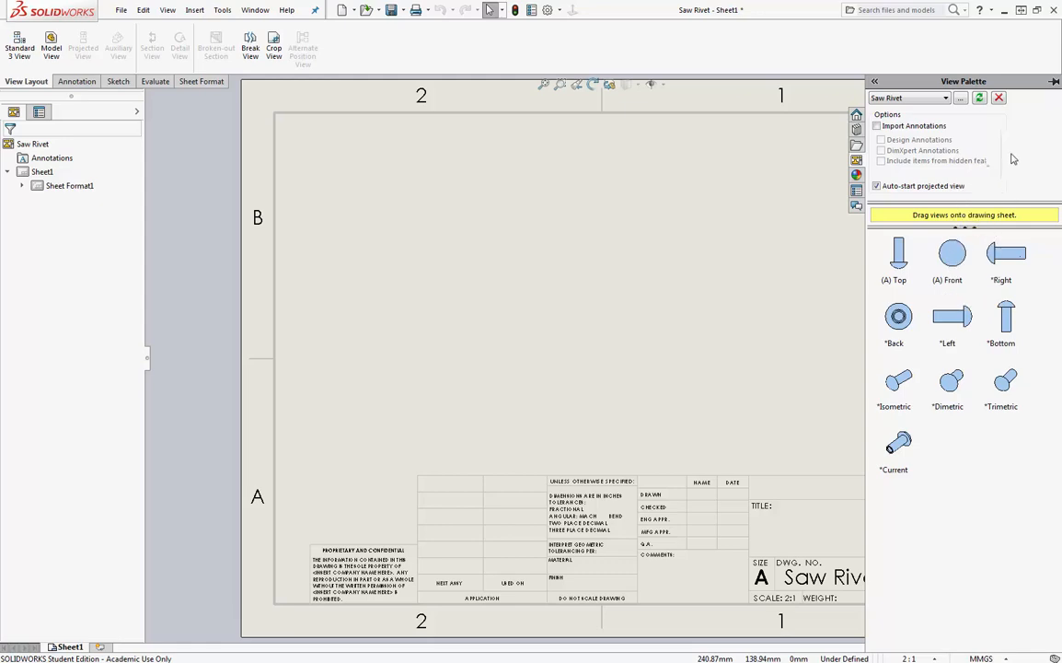
left_click(866, 244)
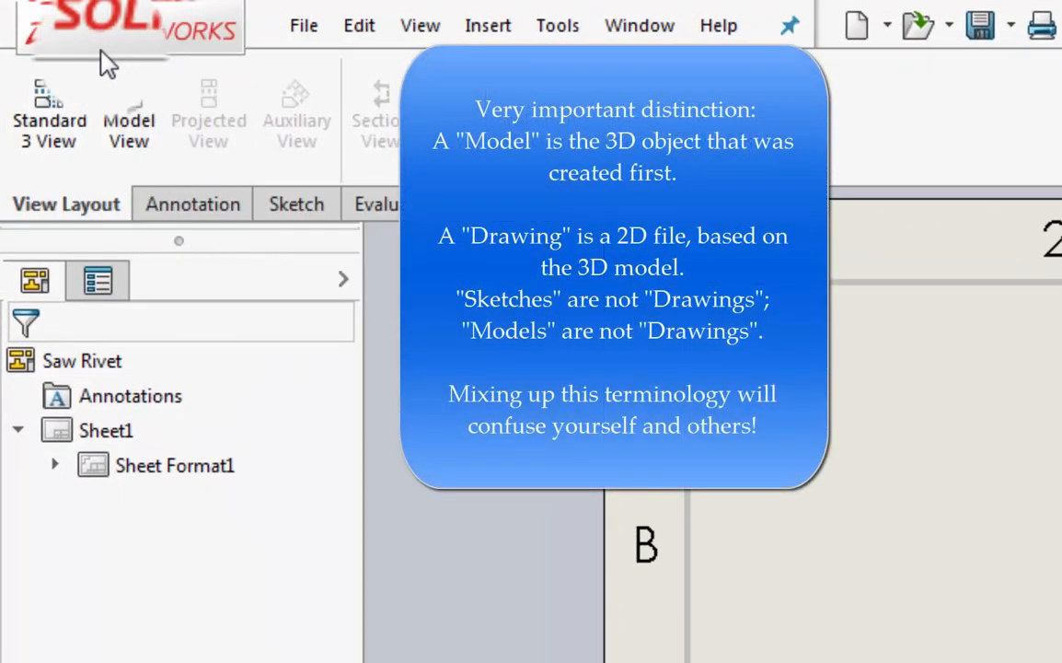
Step: Try inserting the standard three views of the Saw Rivet part on the sheet, and undo the insertion
left_click(50, 118)
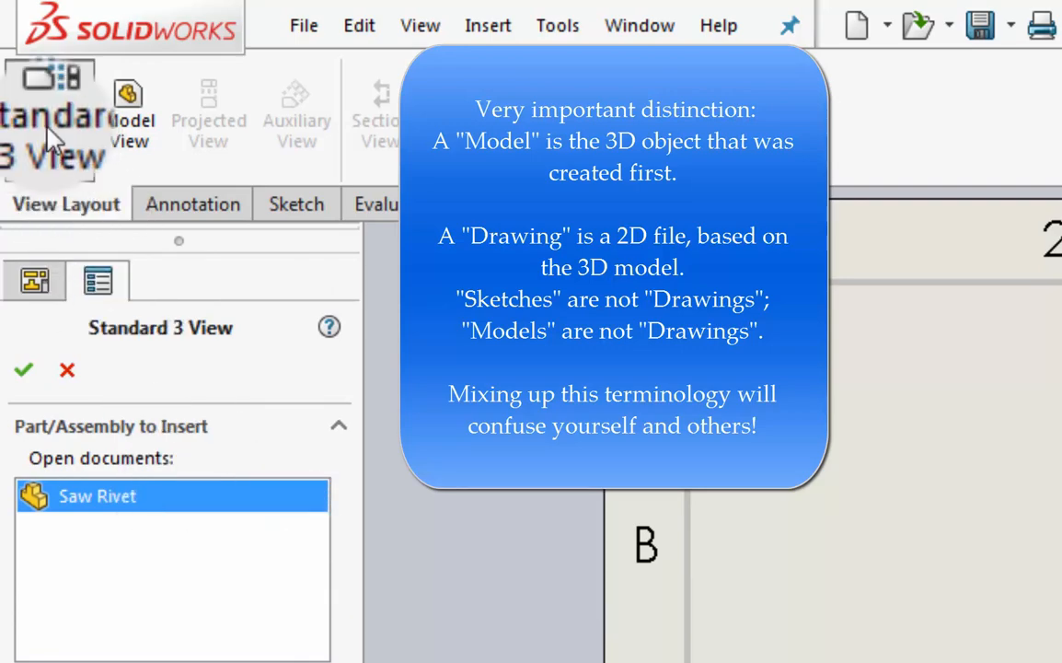
left_click(139, 502)
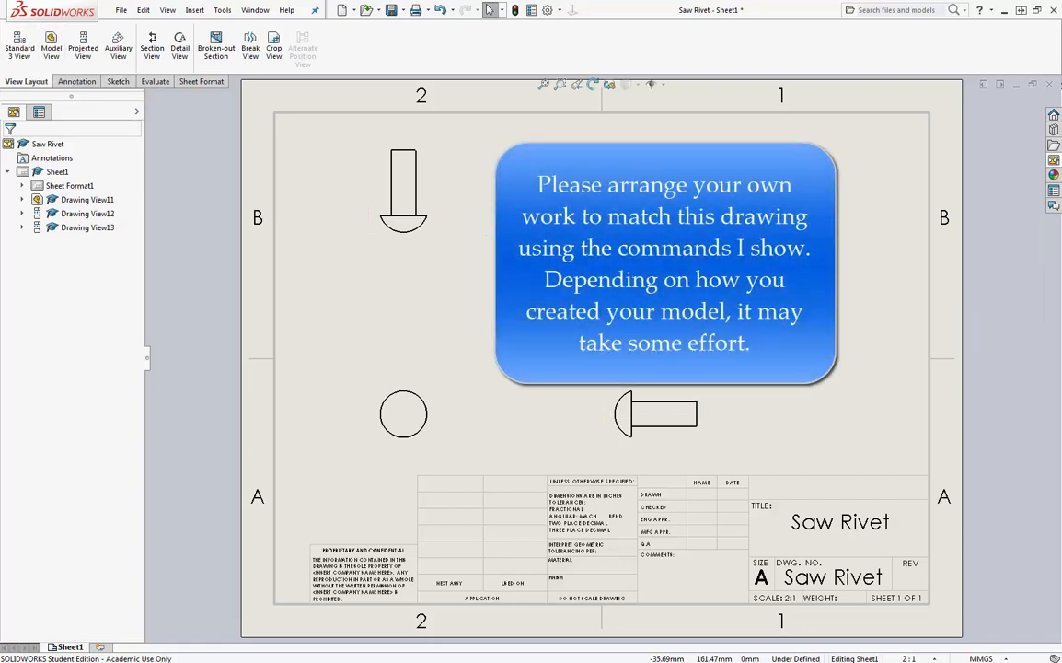
key("ctrl+z")
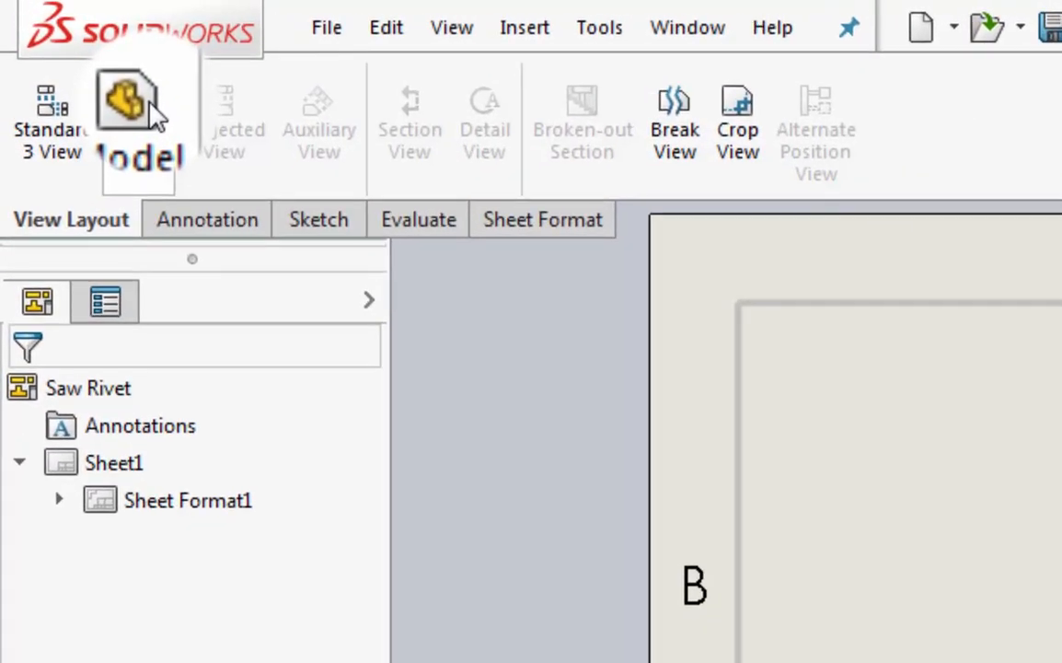
Step: Place a Bottom-orientation model view of Saw Rivet with a projected view directly beneath it, and move the upper view higher on the sheet
left_click(148, 109)
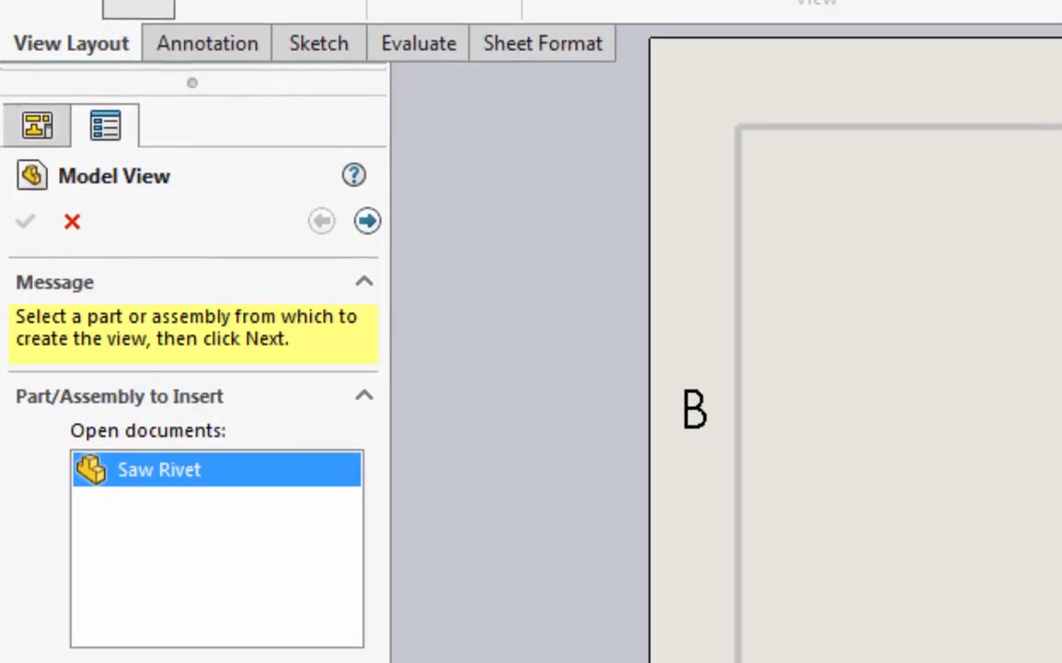
left_click_drag(156, 470, 184, 483)
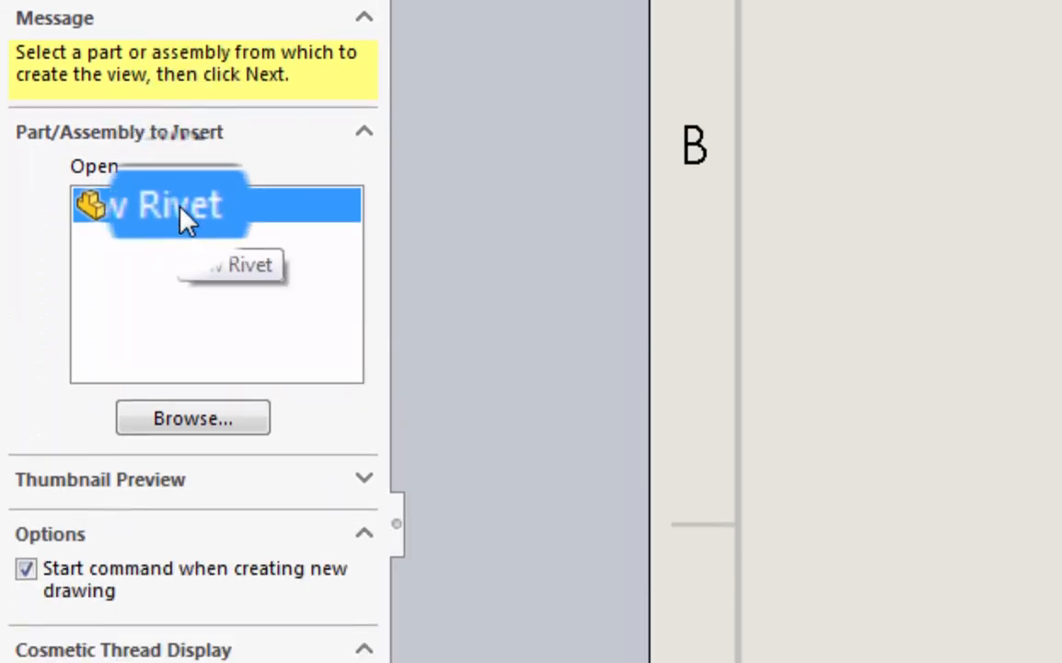
double_click(184, 216)
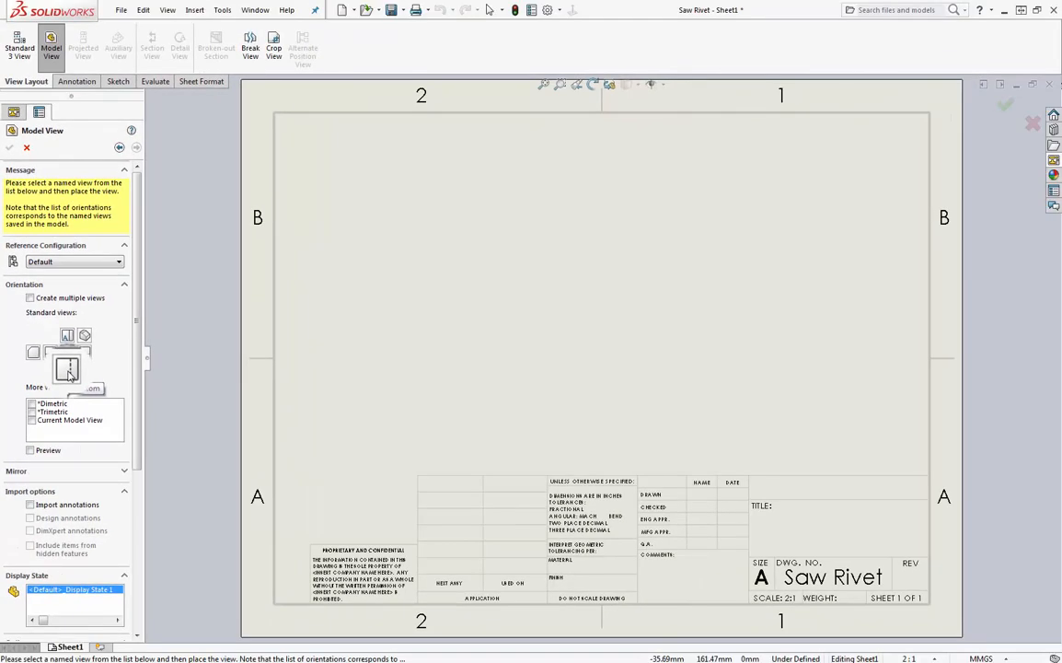
left_click(67, 370)
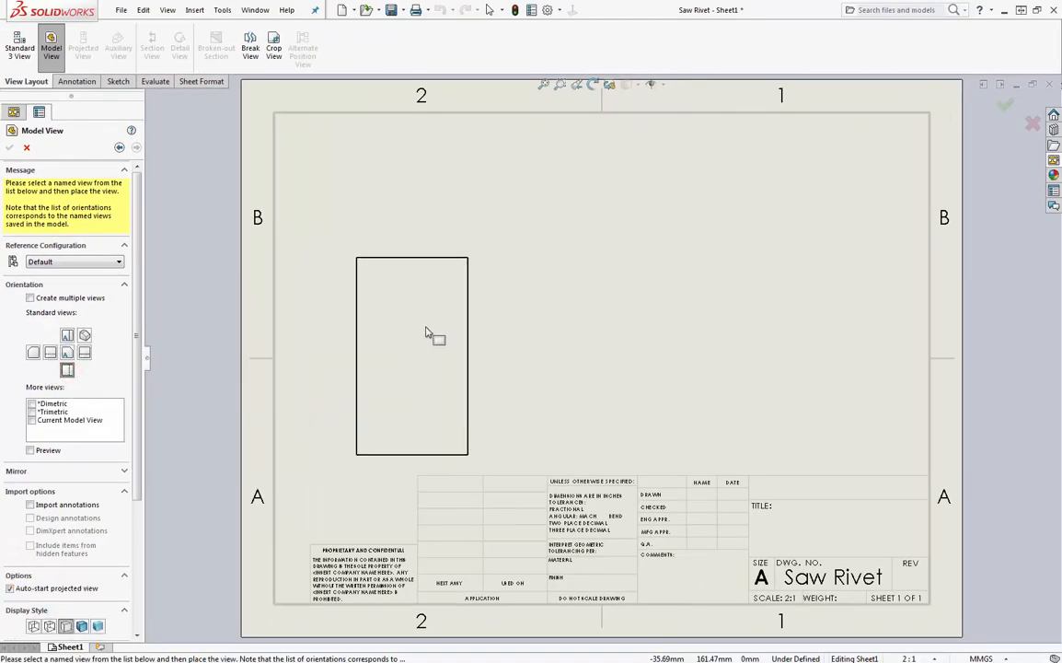
left_click(423, 318)
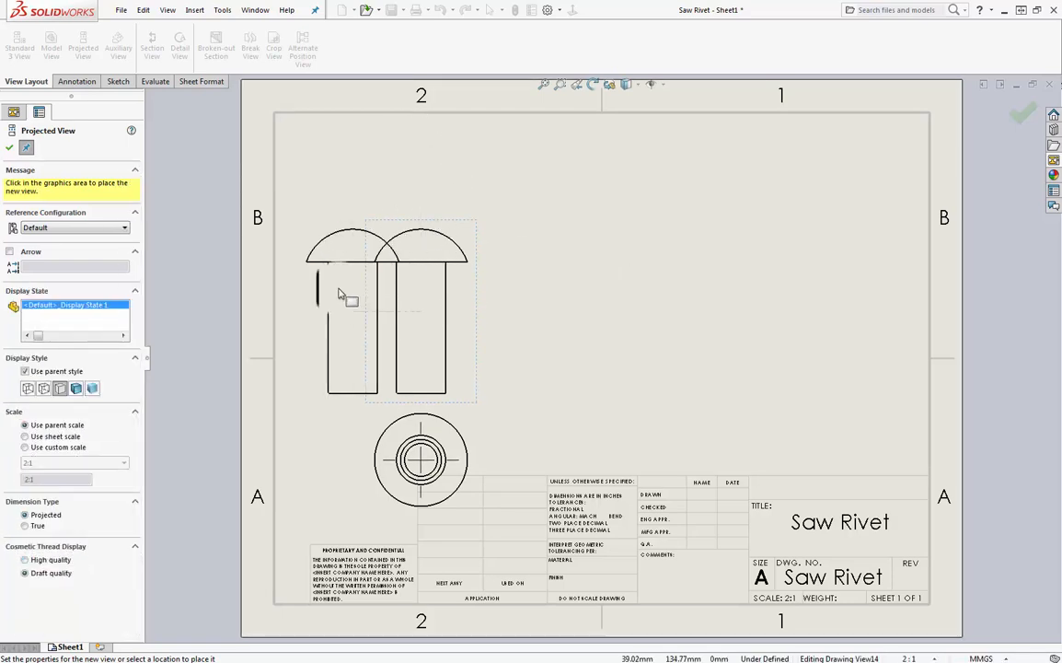
left_click(10, 150)
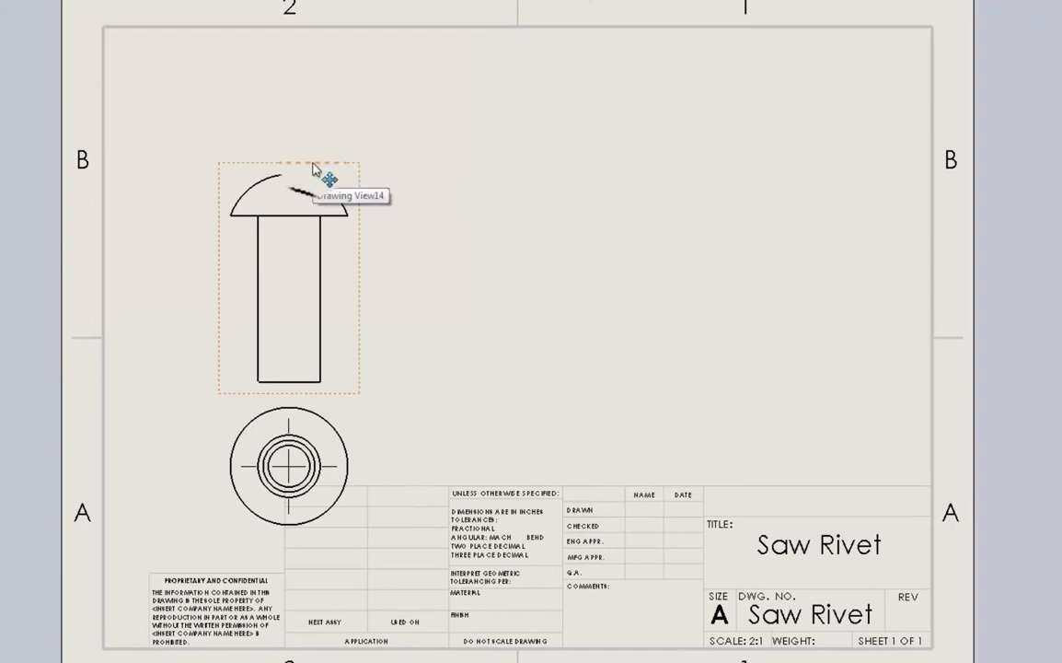
left_click_drag(313, 163, 316, 104)
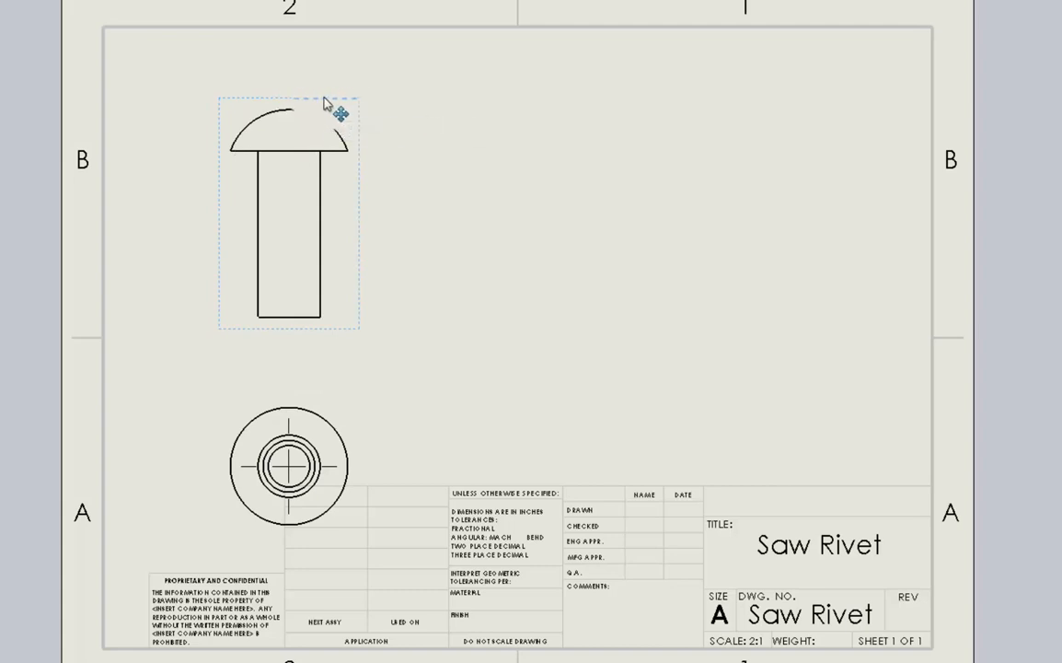
left_click(476, 122)
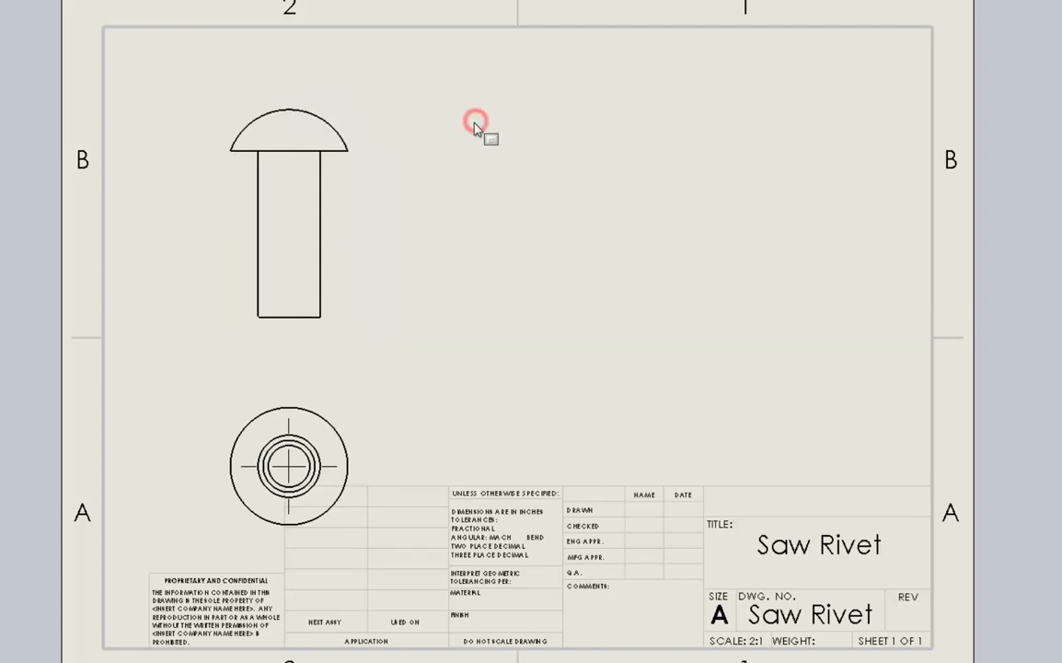
Step: Shift both rivet views toward the sheet's upper-left area and raise the projected view so it sits above the title block
left_click(359, 123)
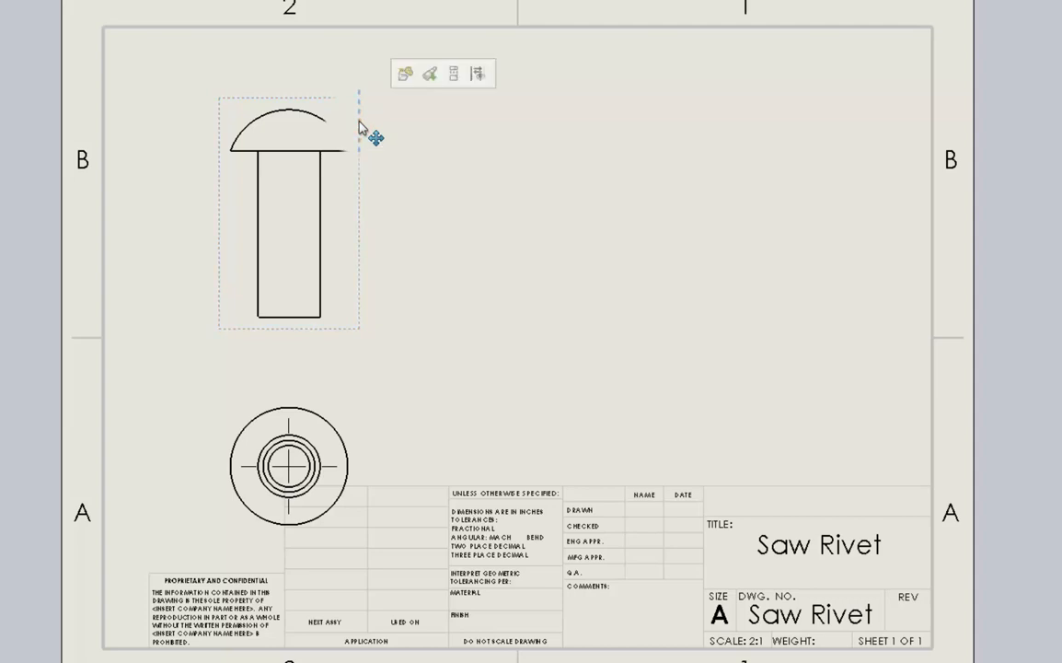
mouse_move(359, 126)
left_mouse_down()
mouse_move(519, 137)
mouse_move(553, 104)
mouse_move(339, 99)
left_mouse_up()
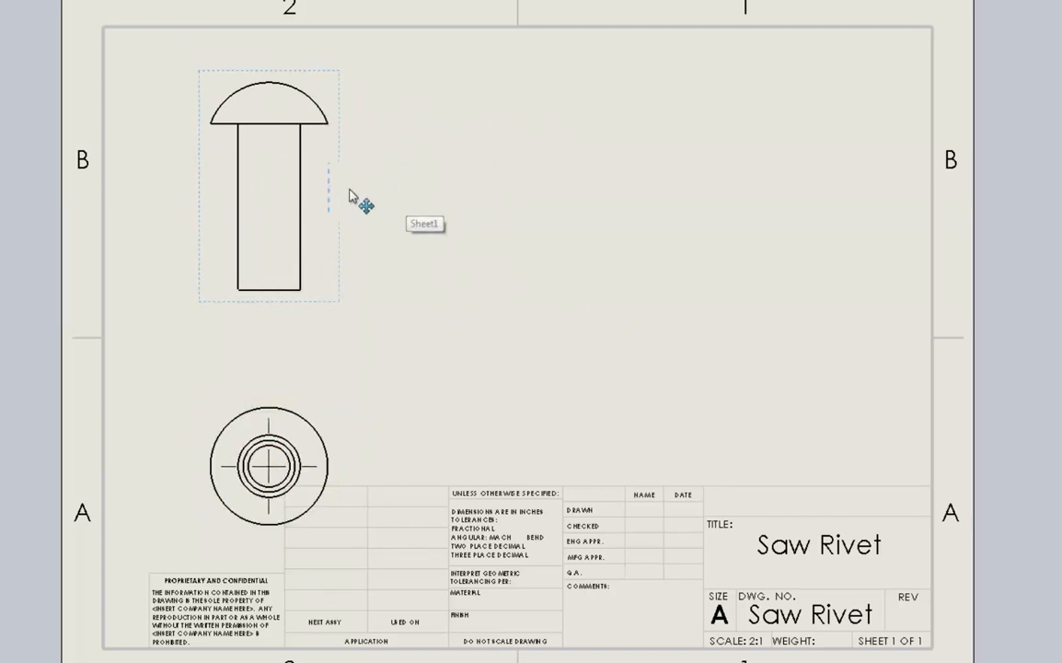
left_click_drag(265, 195, 316, 90)
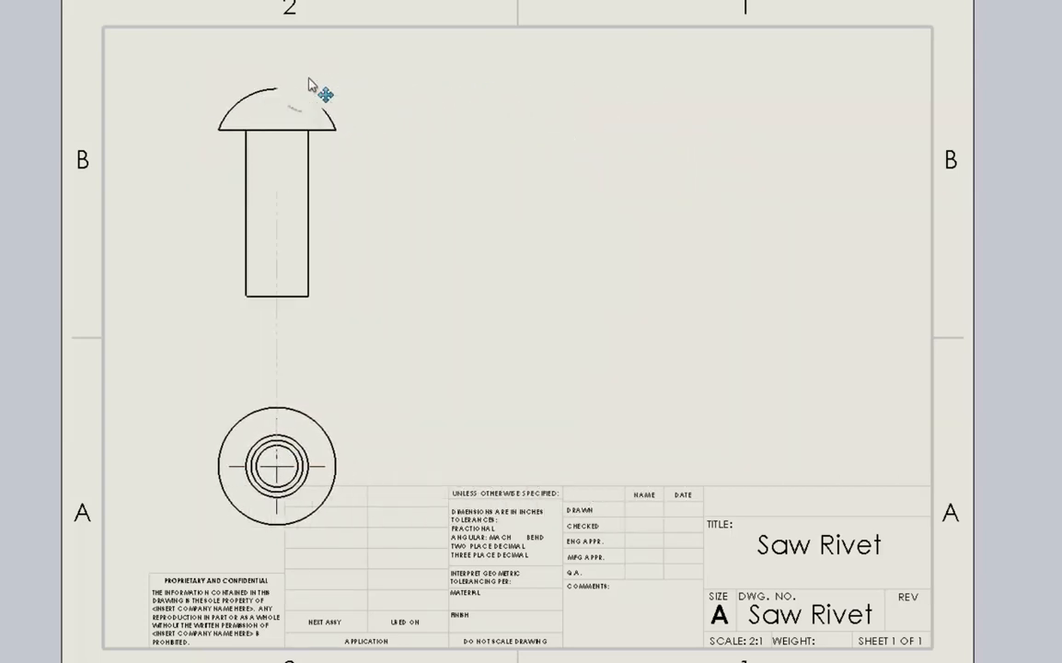
left_click_drag(332, 402, 377, 407)
left_click_drag(581, 377, 544, 336)
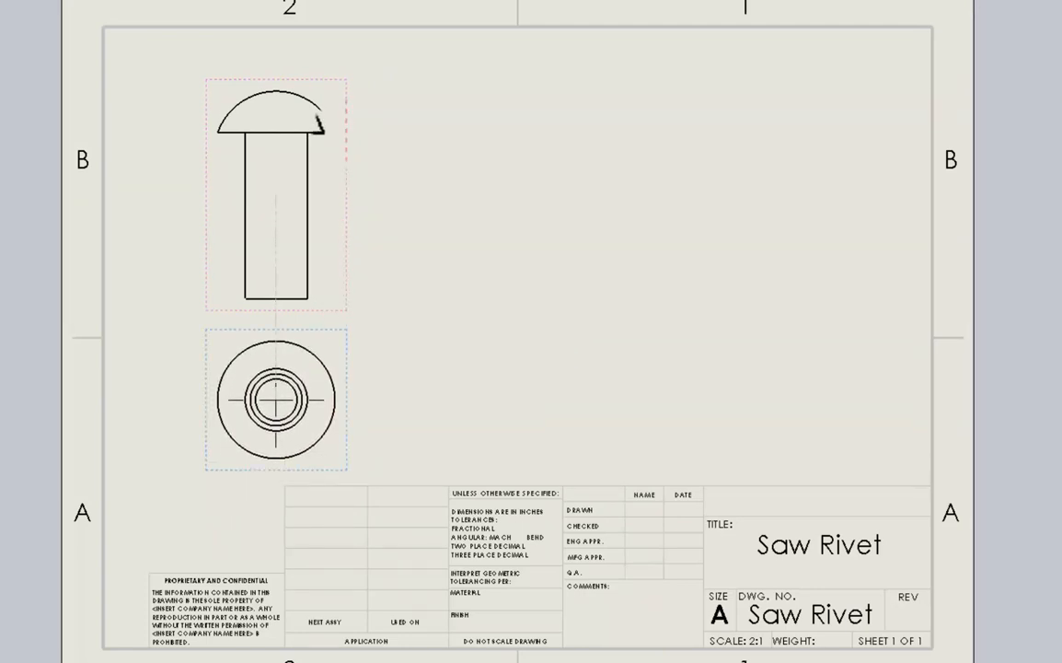
left_click(446, 228)
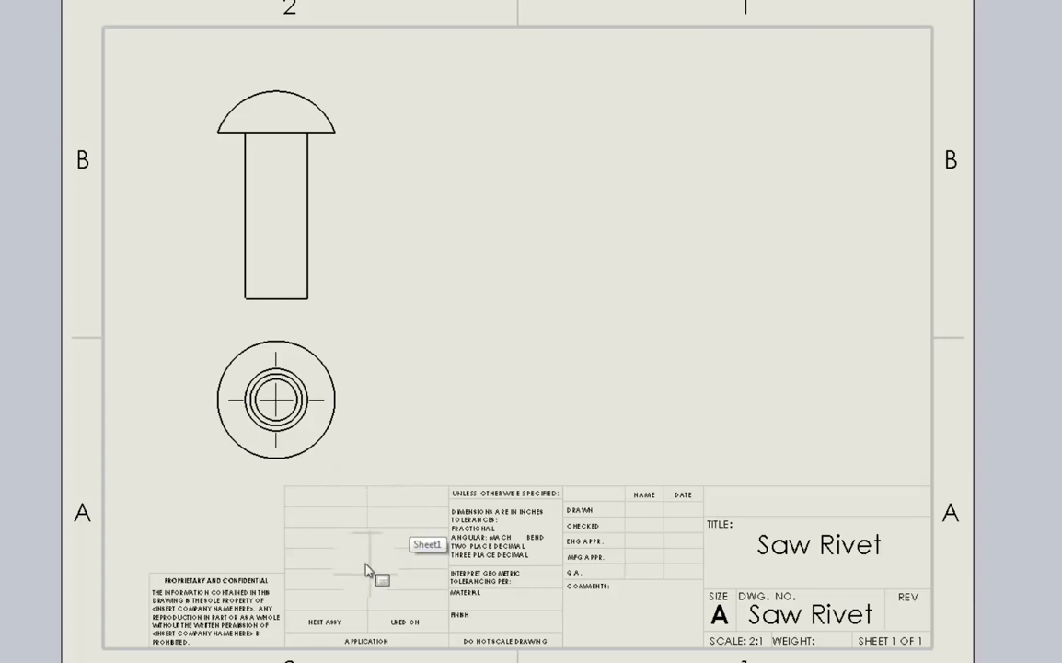
Step: Edit the sheet format and delete the row lines, outer border line and NEXT ASSY, USED ON and APPLICATION texts of the application table
right_click(476, 191)
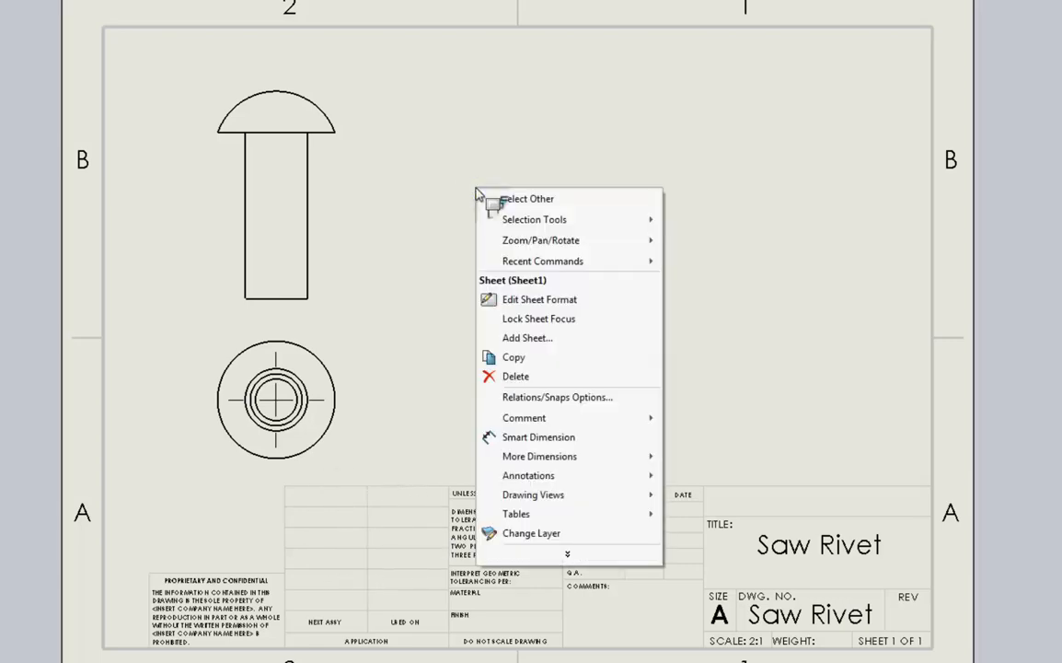
left_click(551, 299)
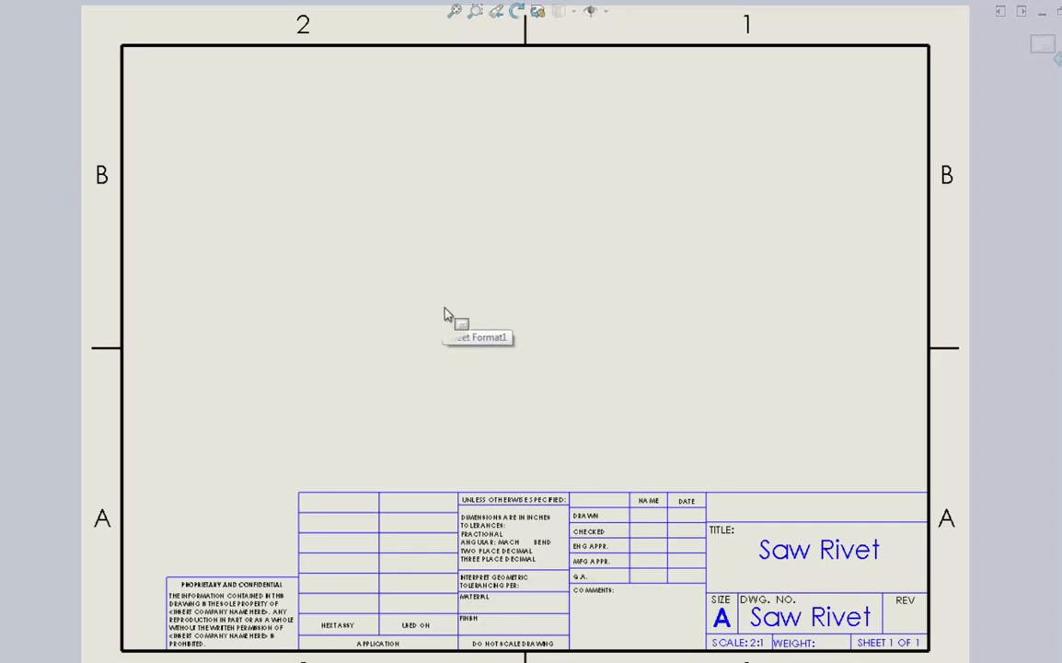
left_click_drag(445, 314, 458, 422)
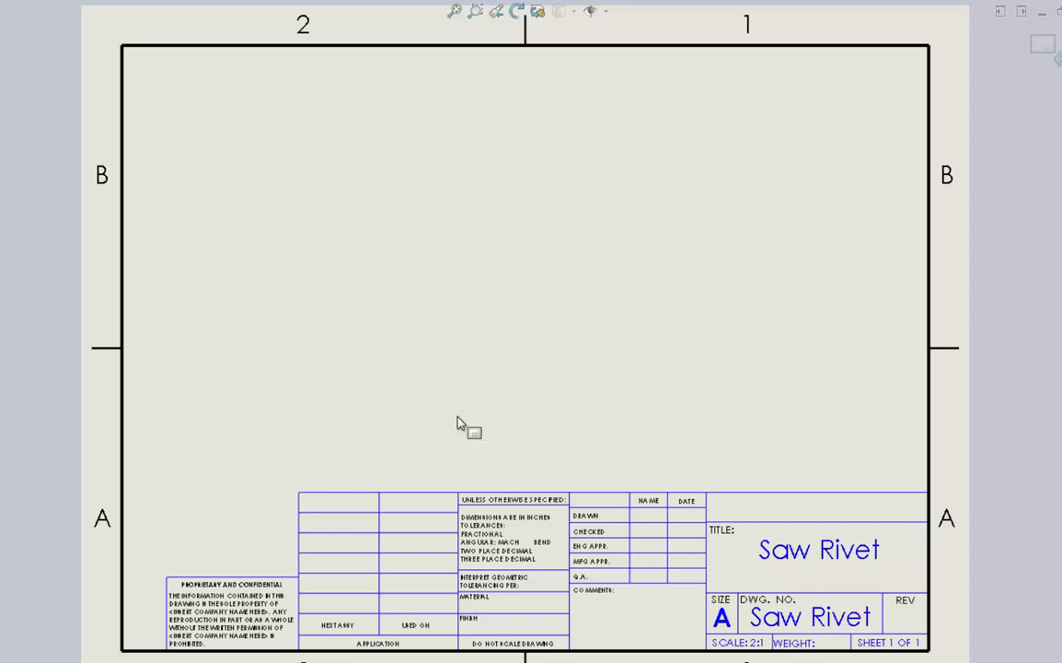
left_click_drag(458, 418, 416, 519)
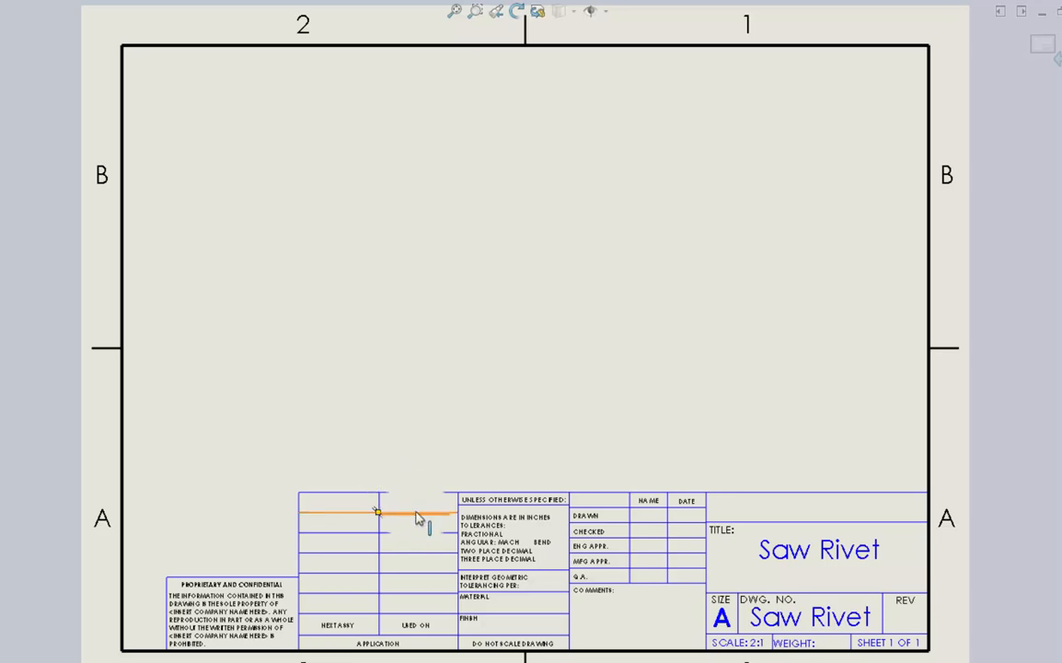
left_click_drag(415, 515, 414, 556)
left_click(414, 574)
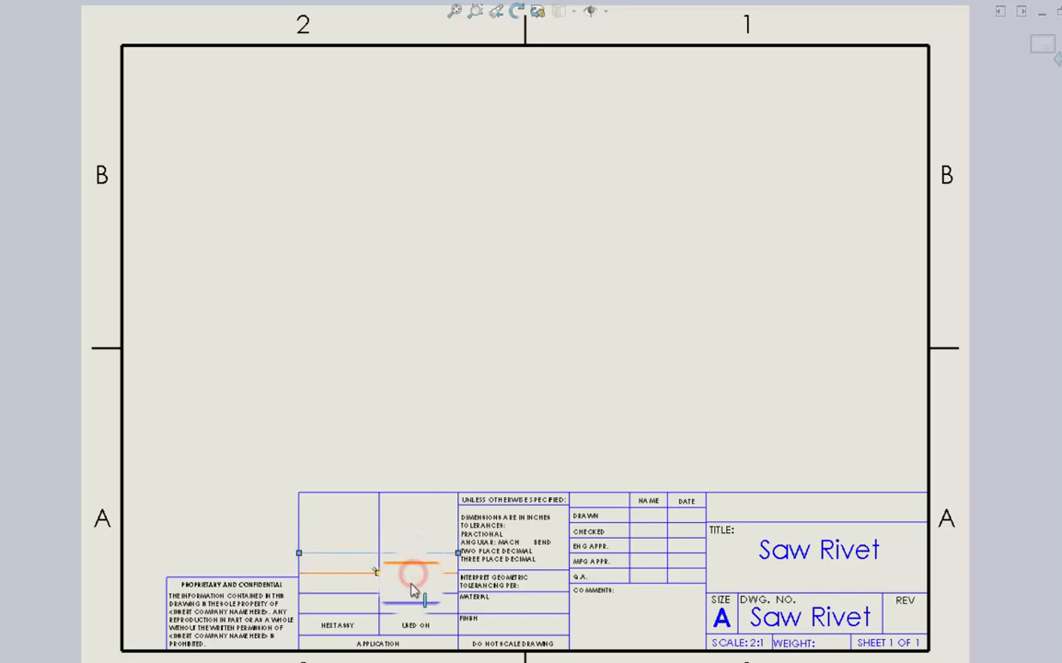
left_click(411, 596)
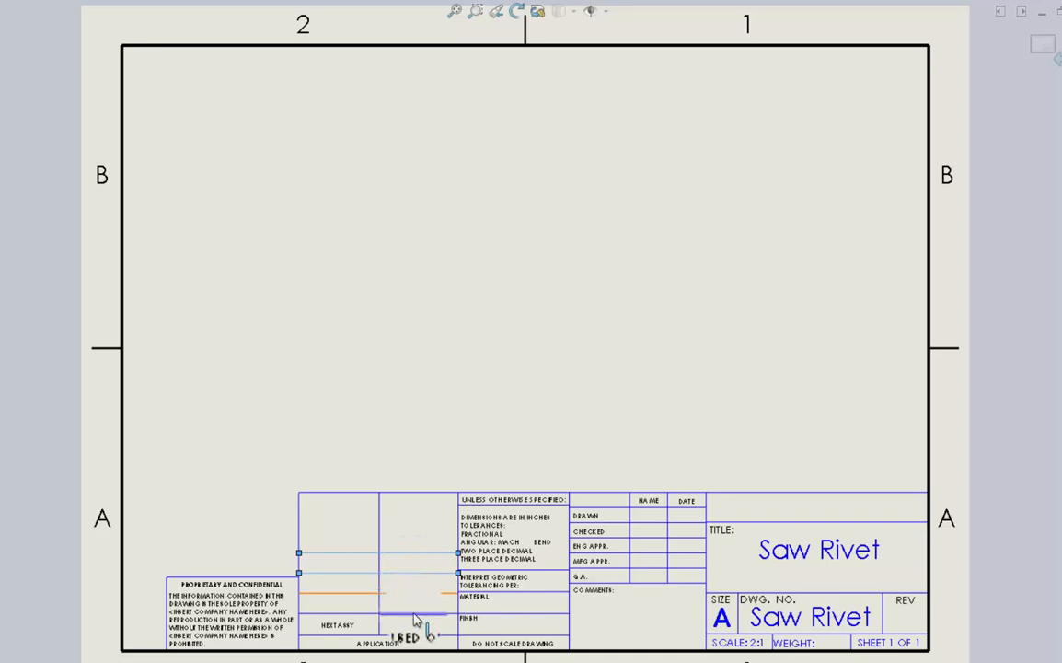
left_click(415, 614)
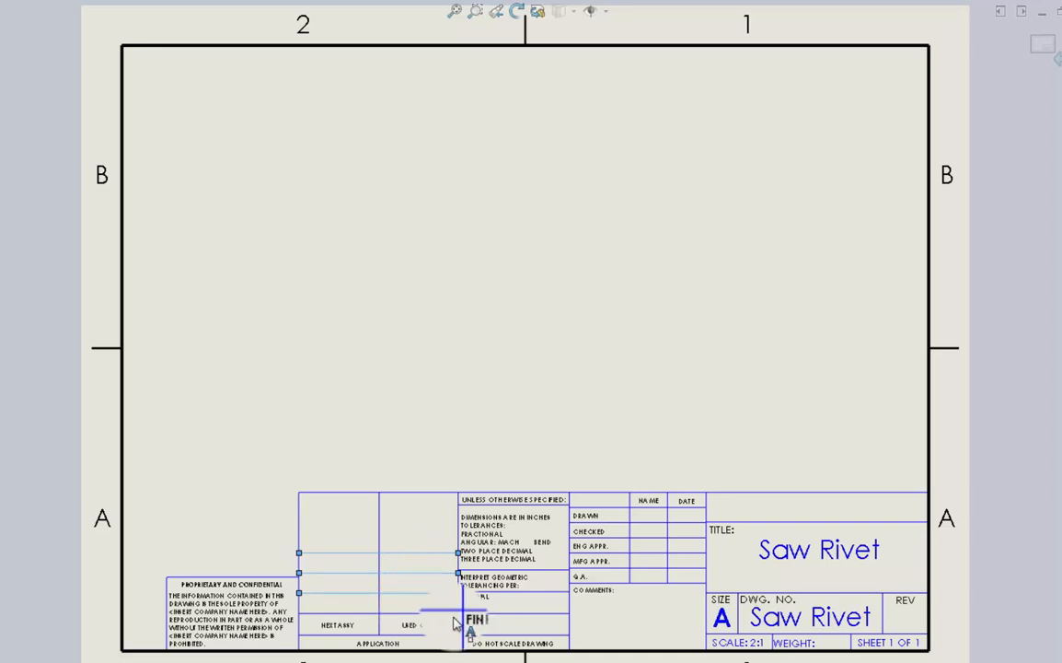
left_click(344, 627, "ctrl")
left_click(394, 647, "ctrl")
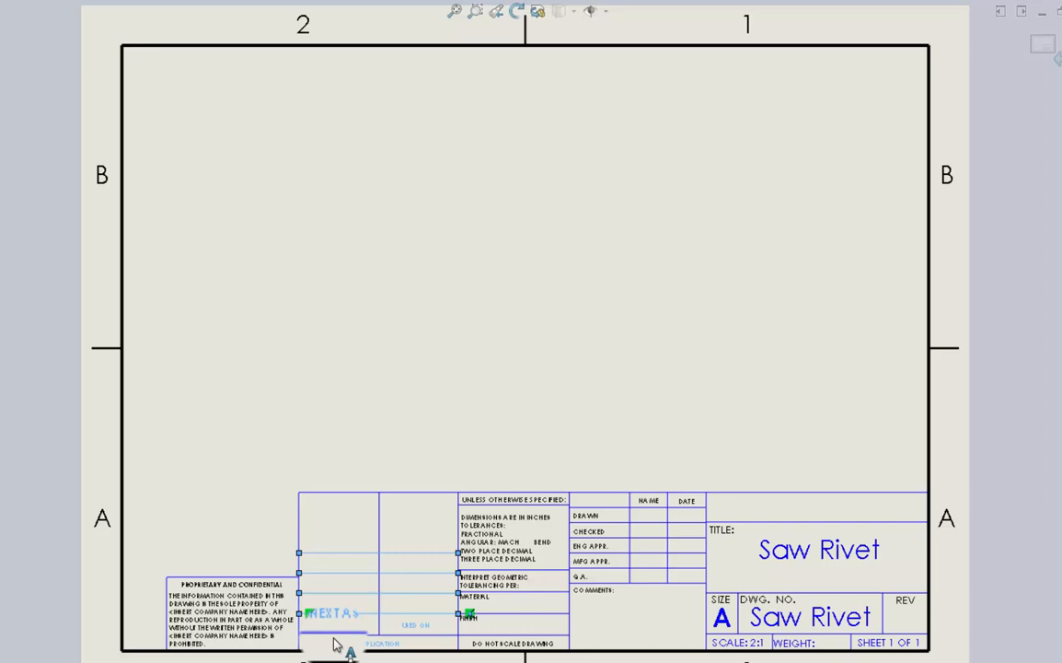
left_click(298, 506, "ctrl")
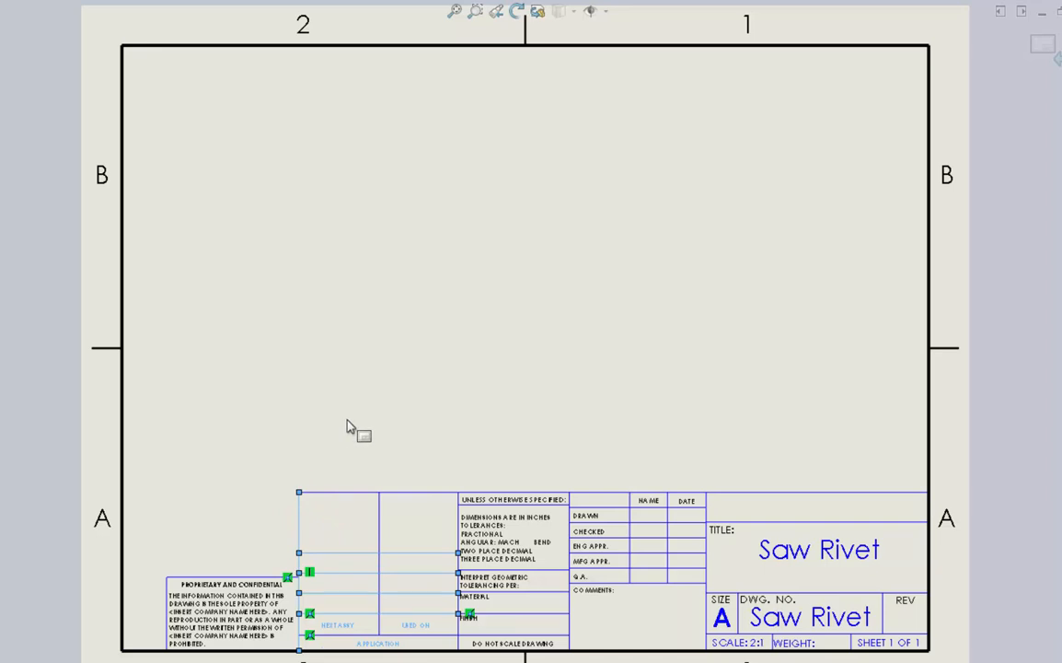
key("Delete")
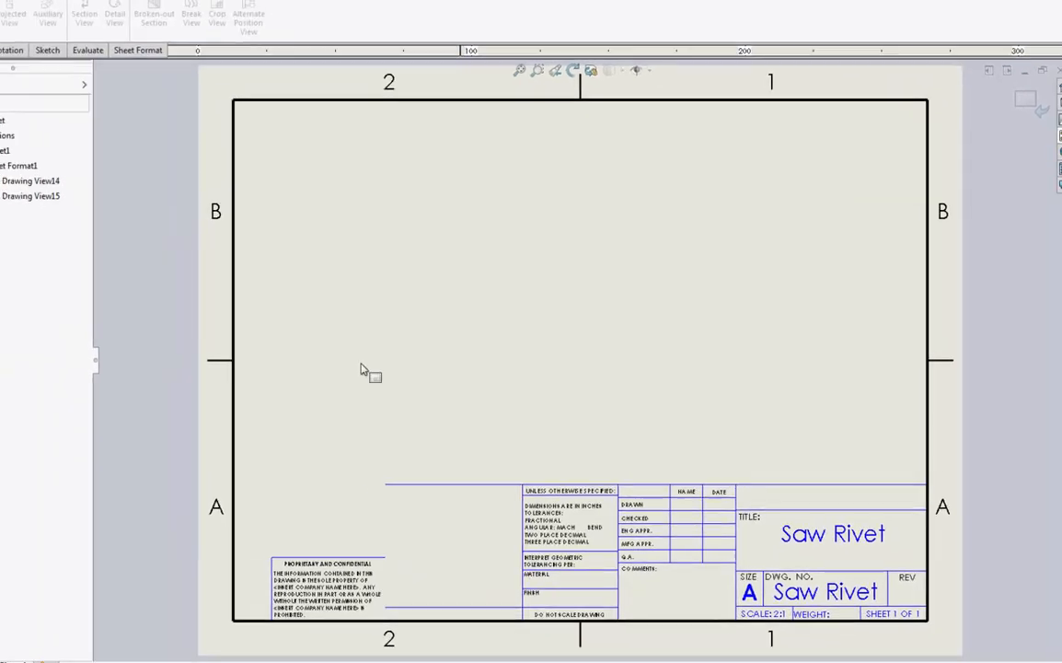
Step: Trim away the leftover horizontal lines between the proprietary note and the tolerance block
left_click(49, 52)
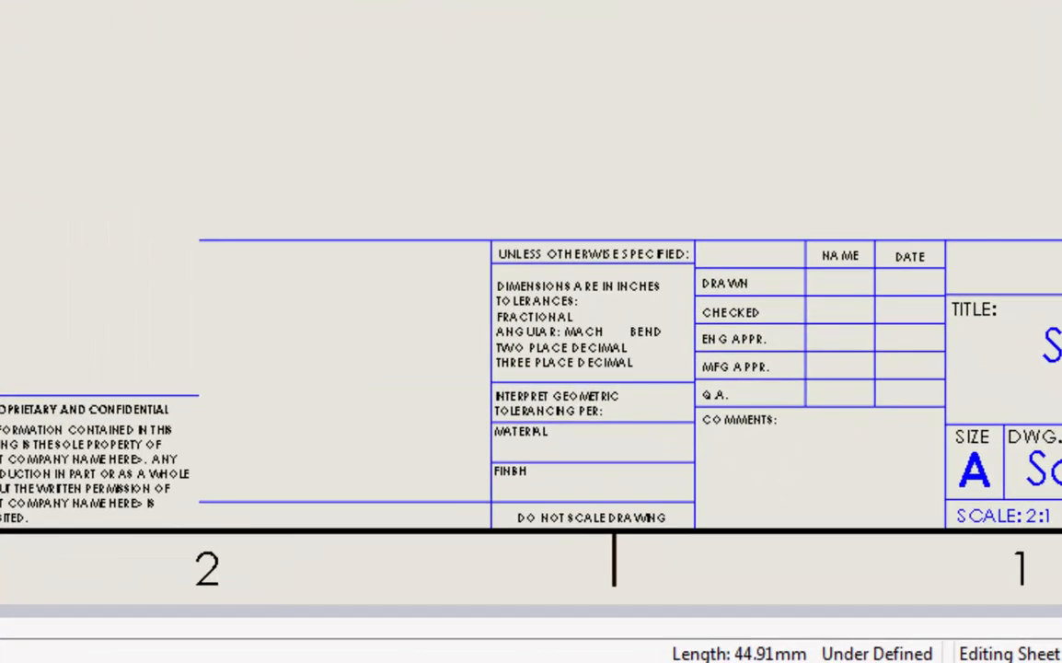
left_click(317, 475)
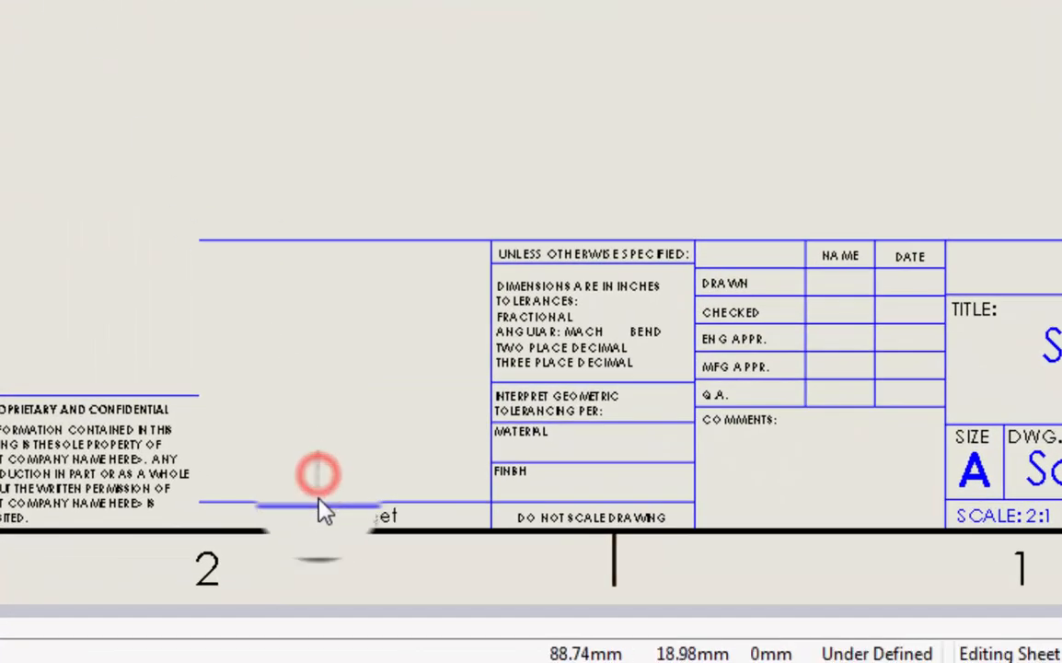
left_click_drag(322, 511, 420, 242)
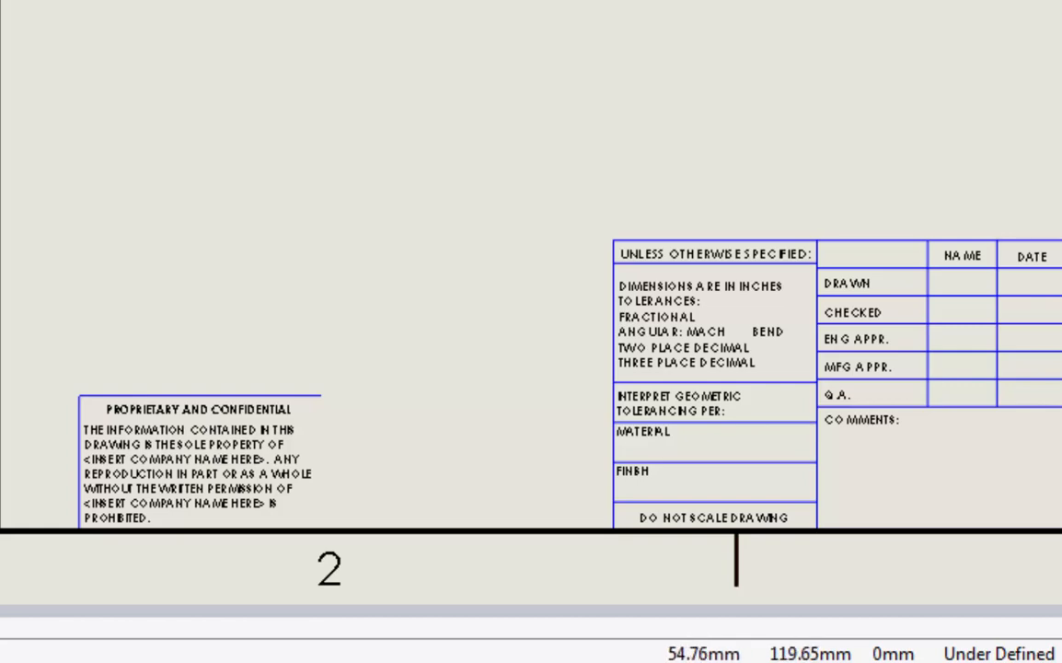
Step: Move the PROPRIETARY AND CONFIDENTIAL heading and its paragraph so they sit directly beside the tolerance block
left_click(237, 465)
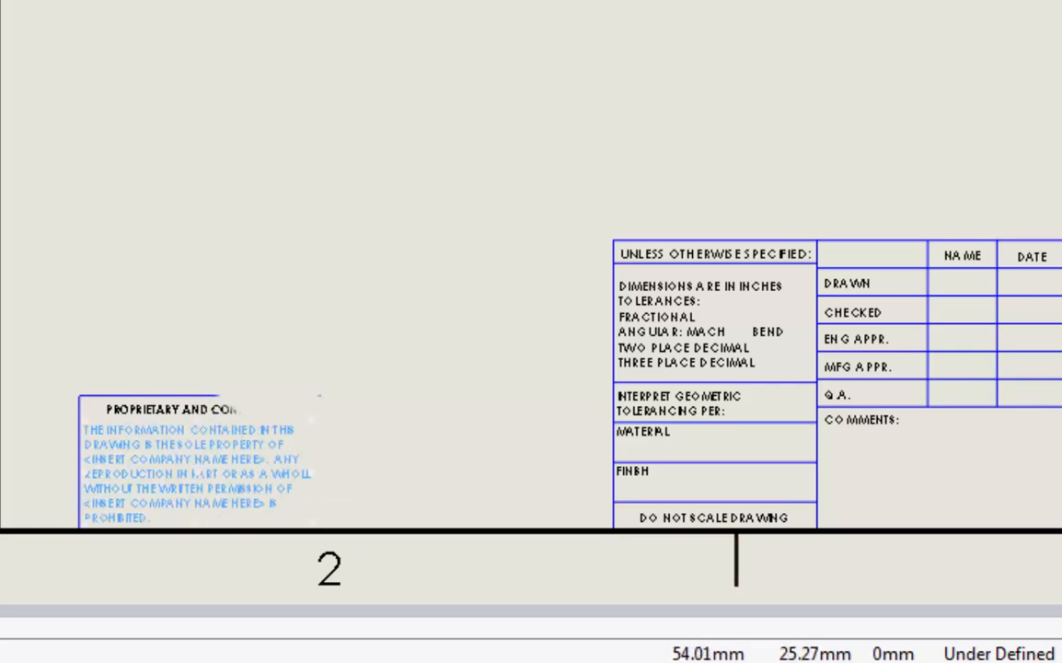
mouse_move(250, 410)
left_mouse_down()
mouse_move(245, 422)
mouse_move(247, 410)
left_mouse_up()
left_click(322, 397)
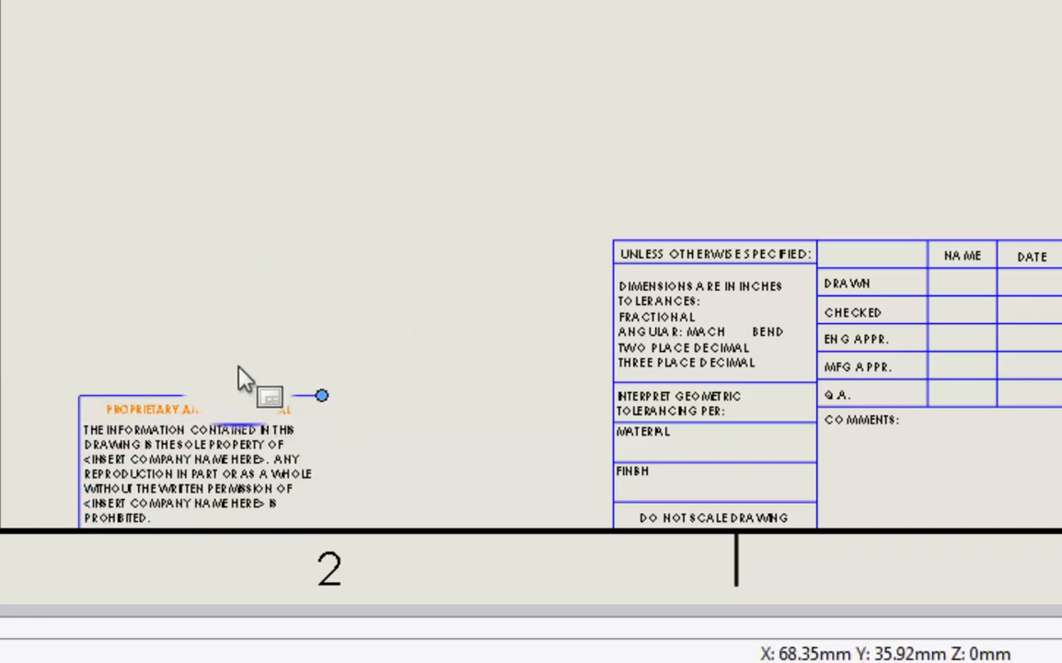
left_click(349, 187)
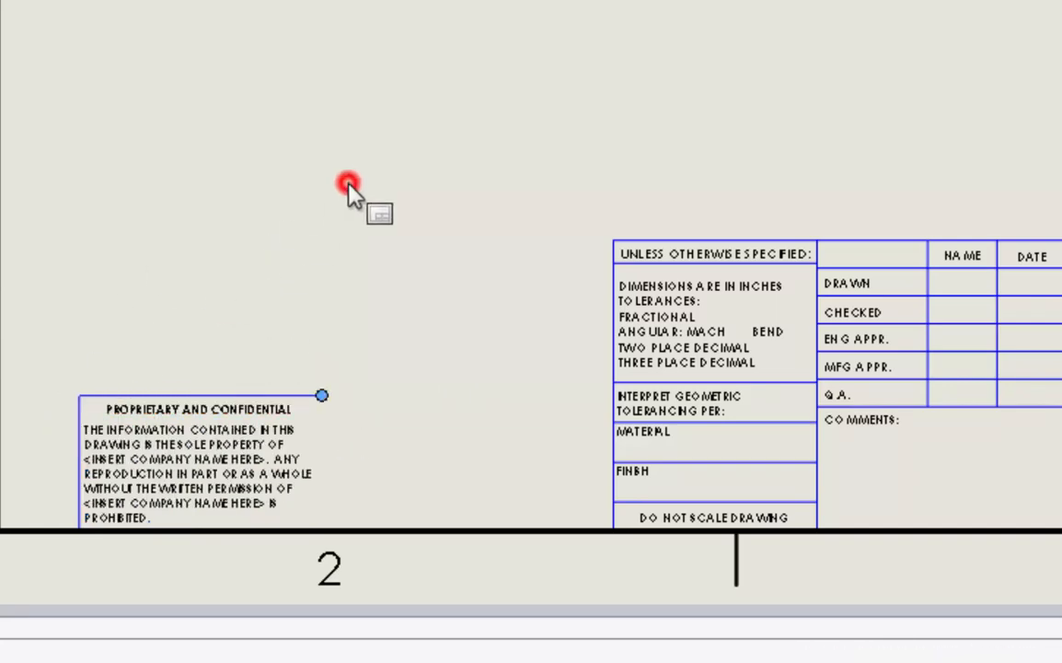
left_click(403, 310)
left_click_drag(322, 384, 64, 537)
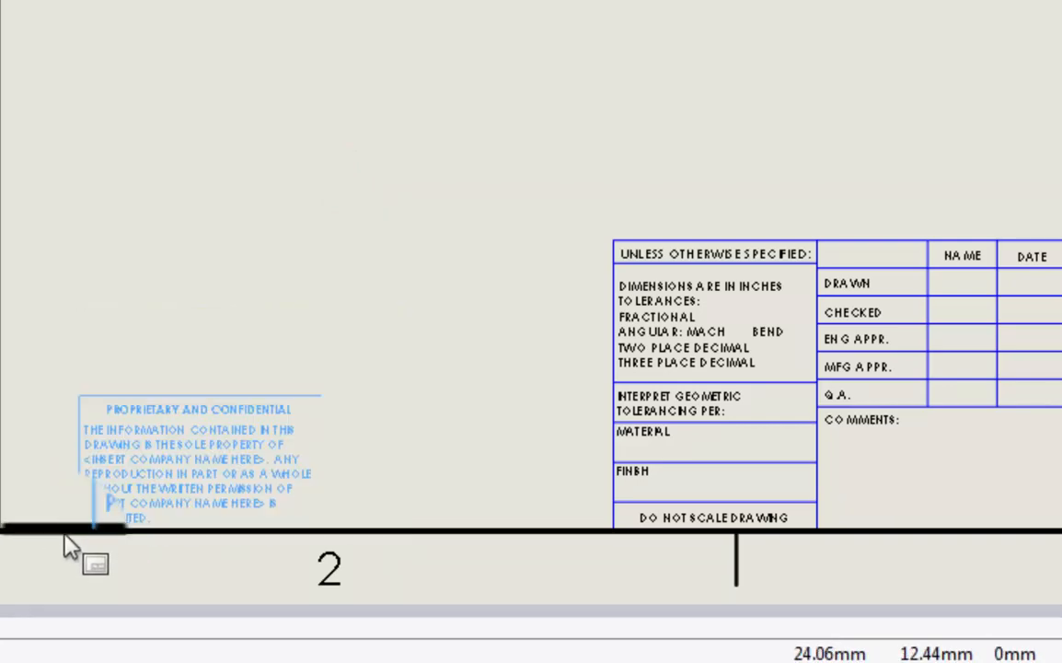
key("g")
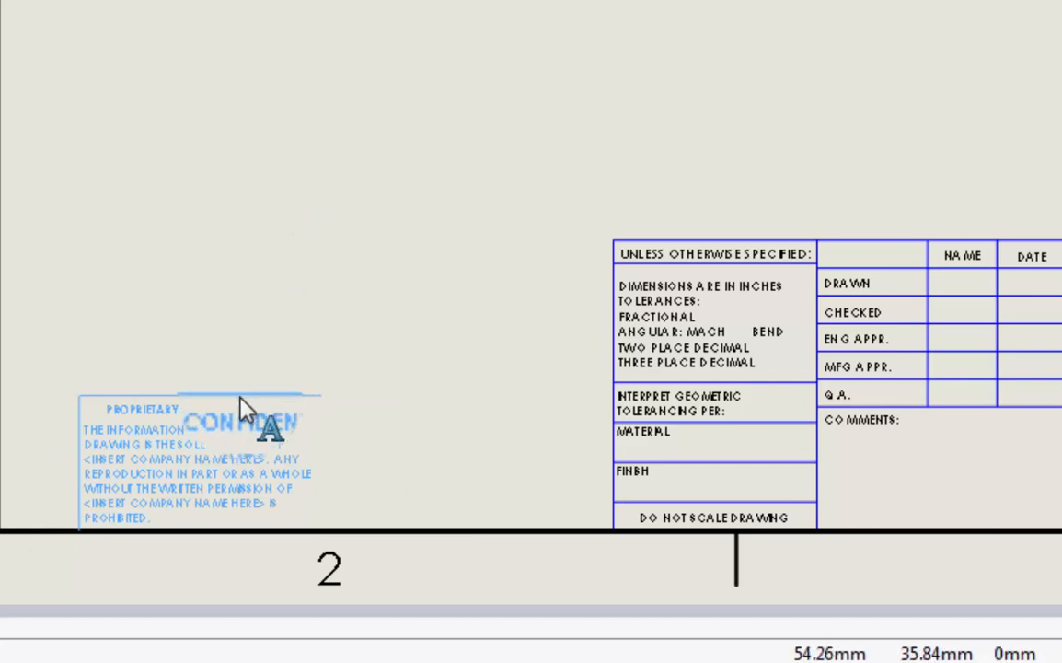
left_click_drag(239, 399, 538, 409)
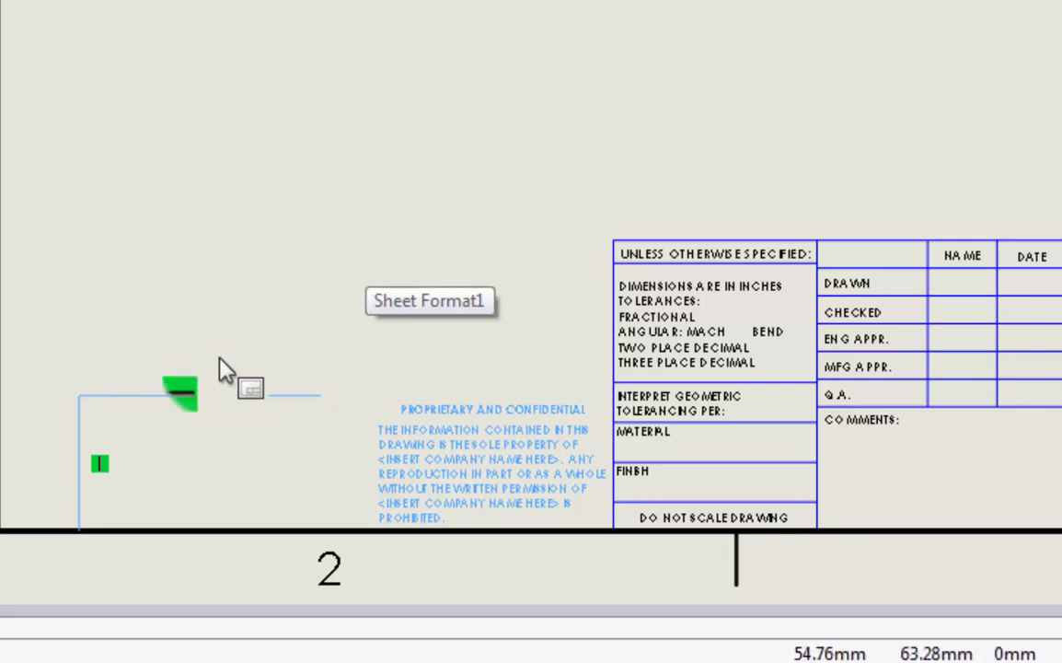
left_click(301, 221)
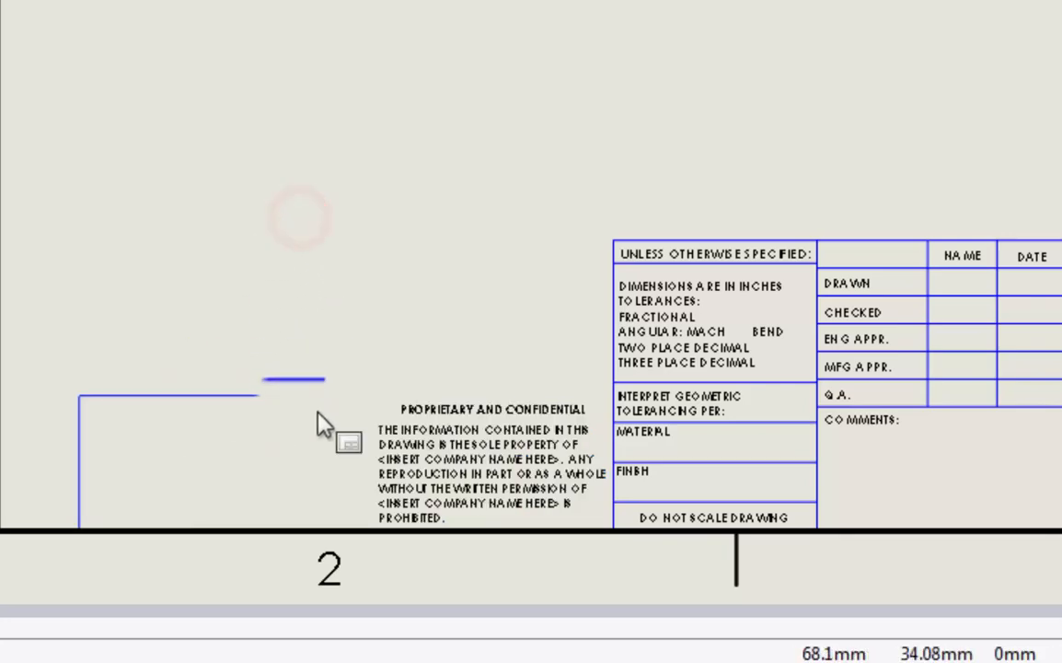
Step: Move the proprietary note's horizontal and vertical border lines together until they frame the relocated text next to the tolerance block
left_click(221, 397)
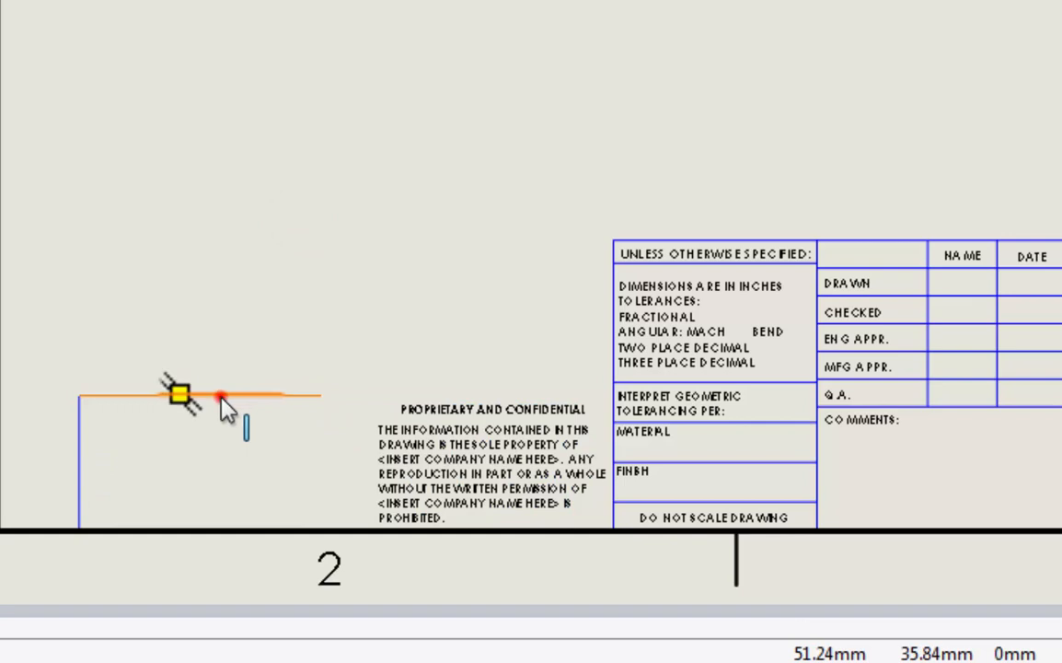
left_click(82, 456)
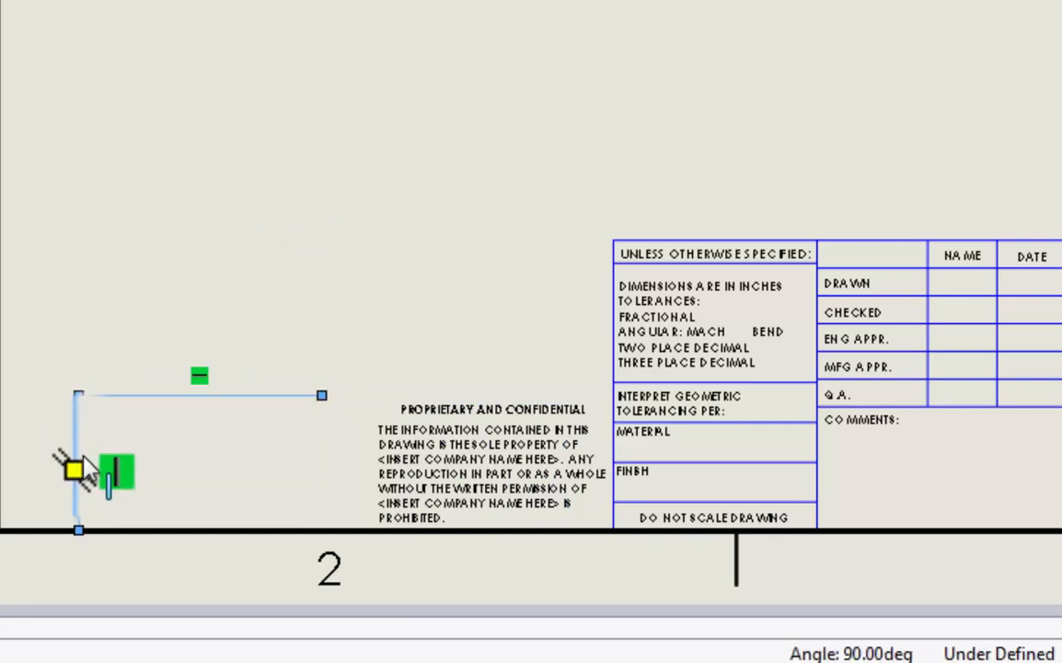
left_click_drag(83, 456, 66, 468)
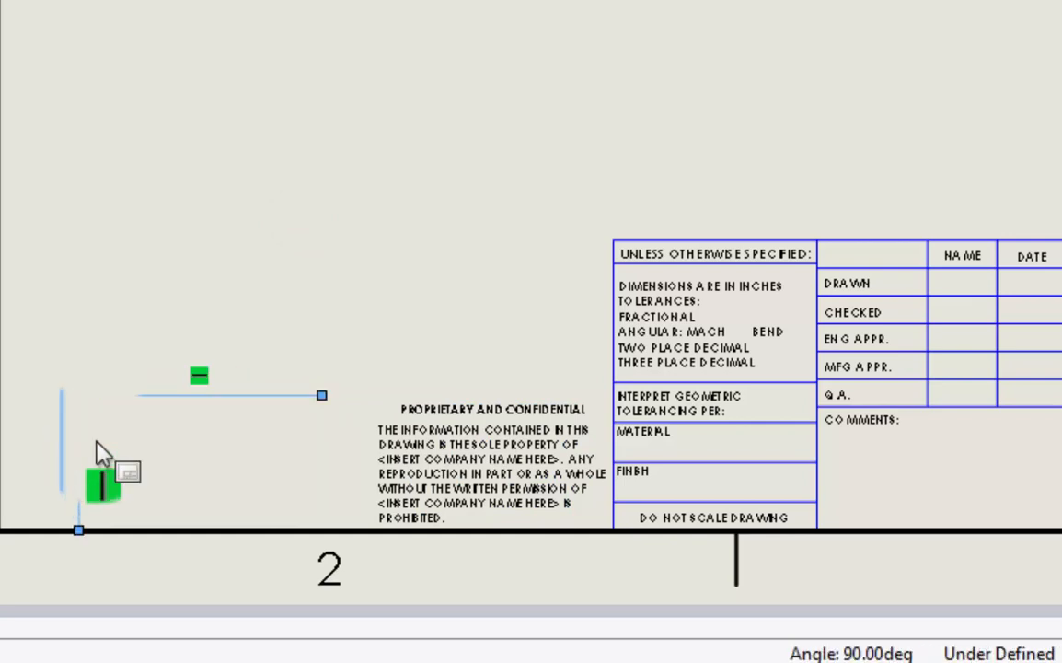
key("Right")
key("Right")
key("Right")
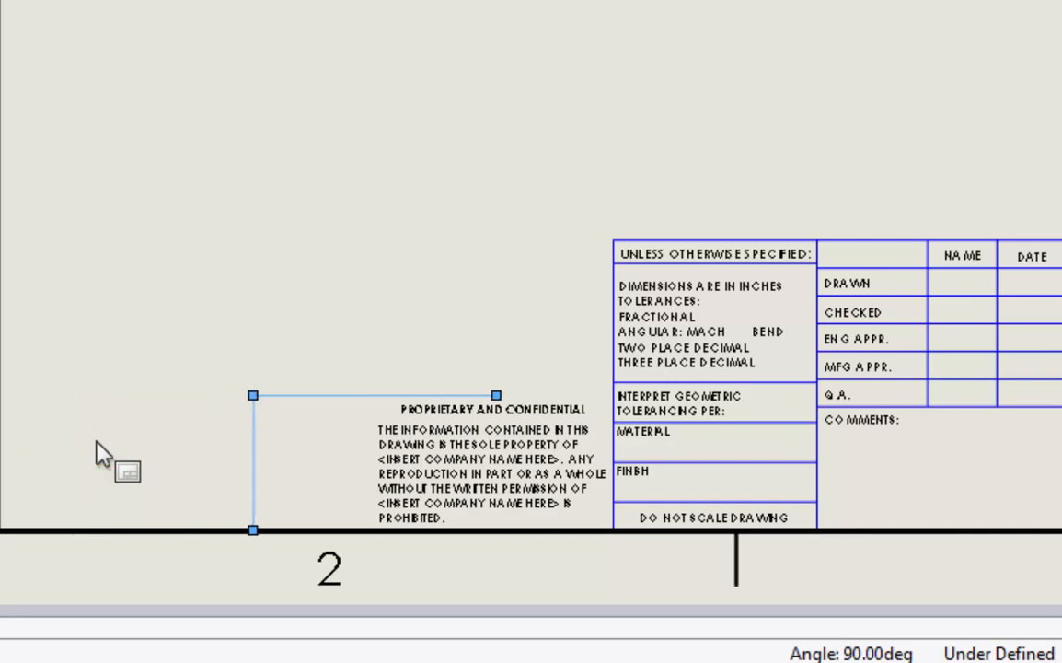
key("Right")
key("Right")
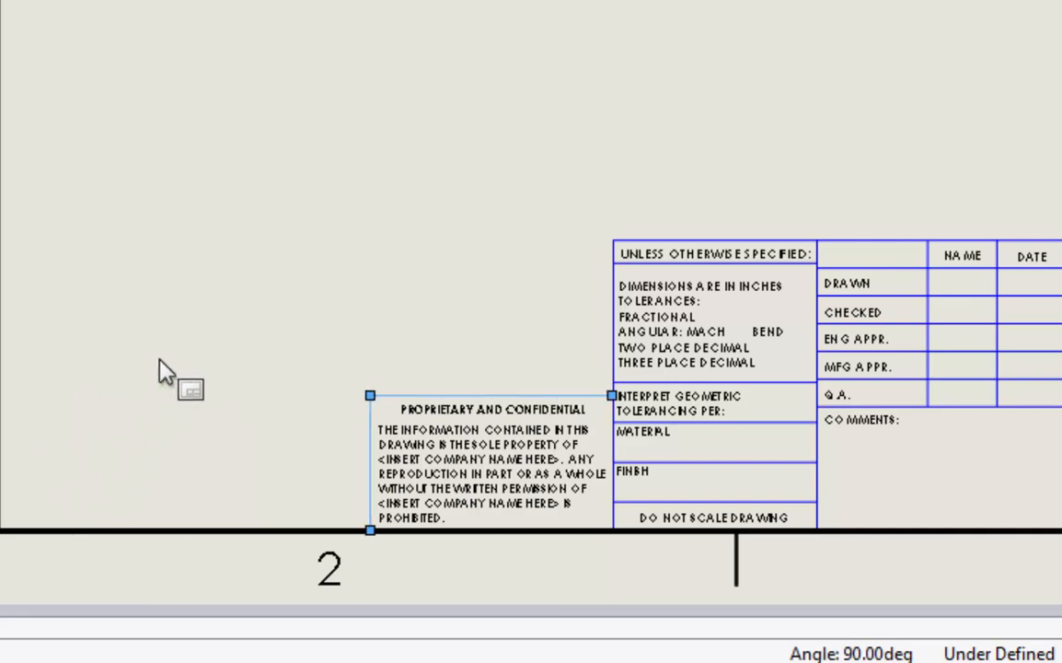
left_click(377, 211)
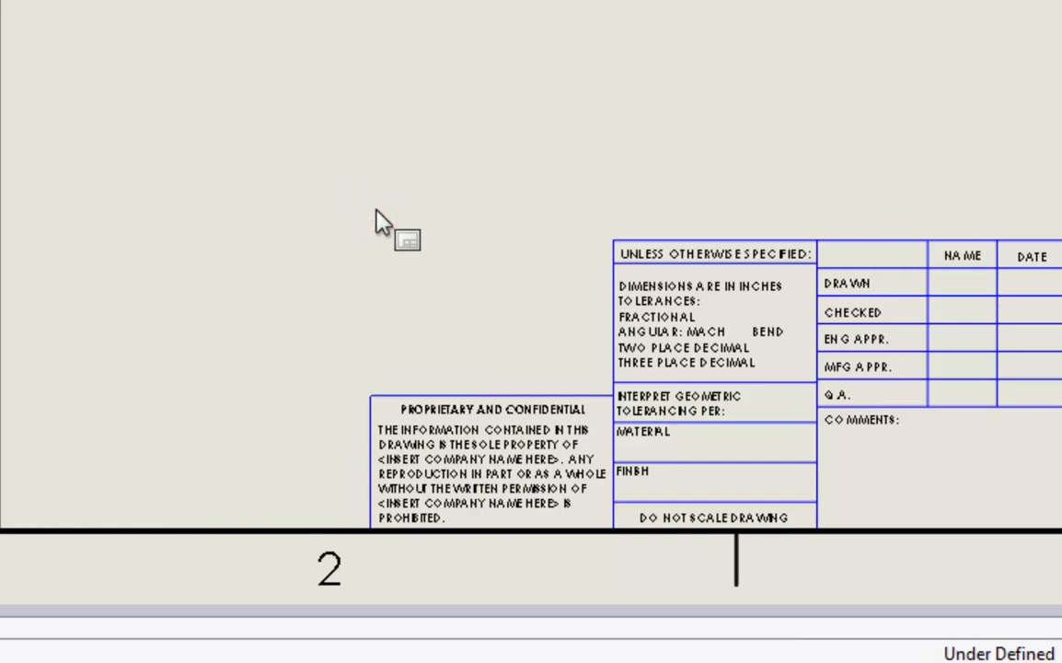
Step: Extend the proprietary note's upper border line until its end meets the vertical edge of the tolerance block
key("g")
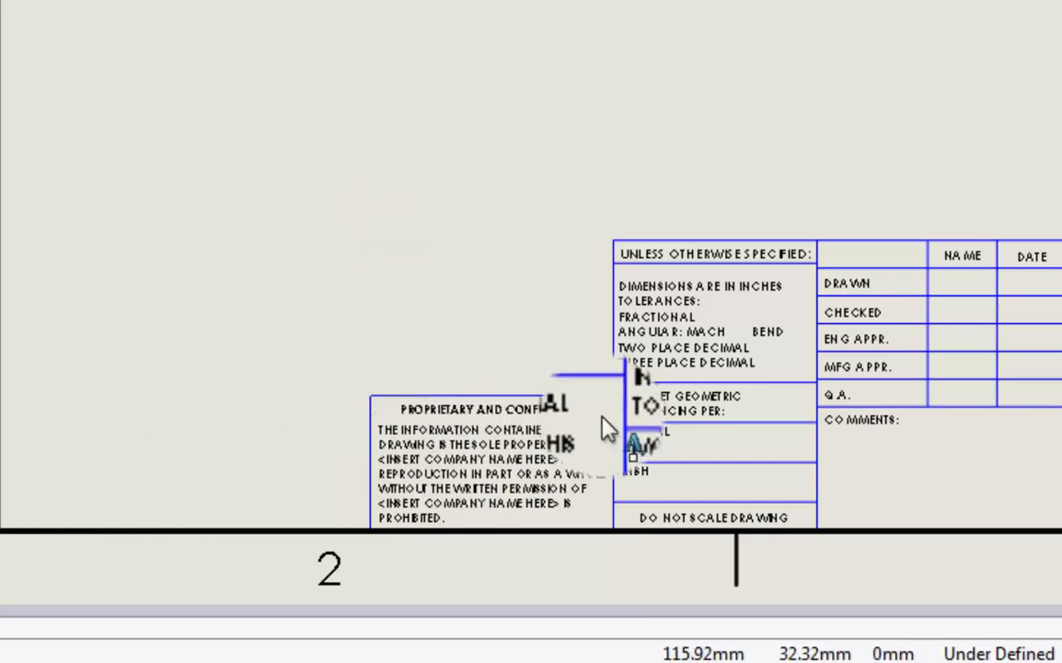
scroll(649, 407, "down", 8)
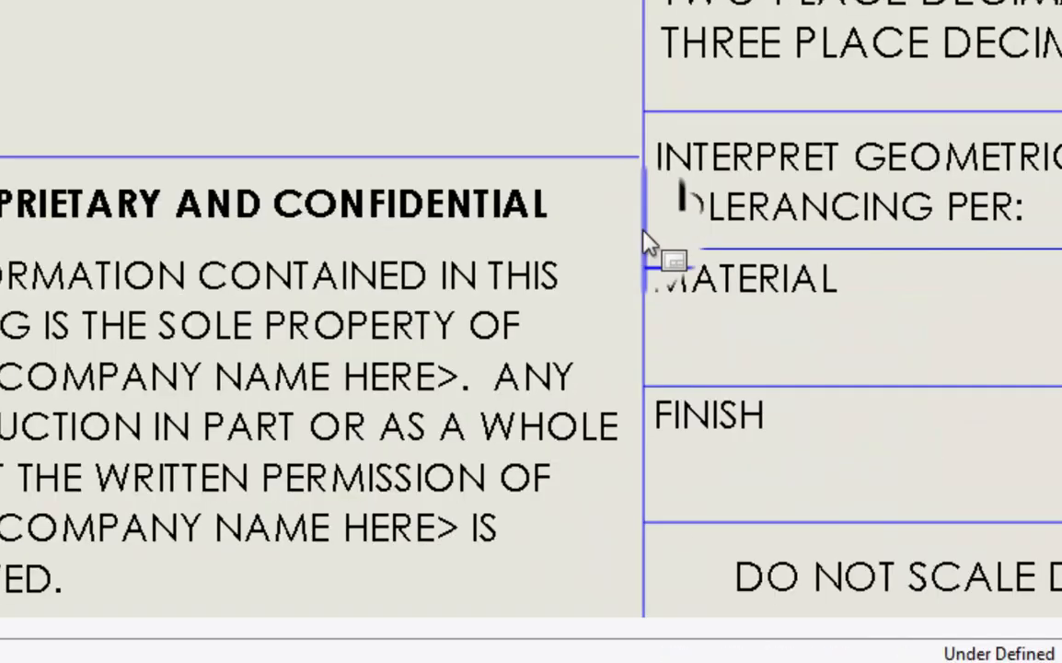
scroll(612, 135, "down", 4)
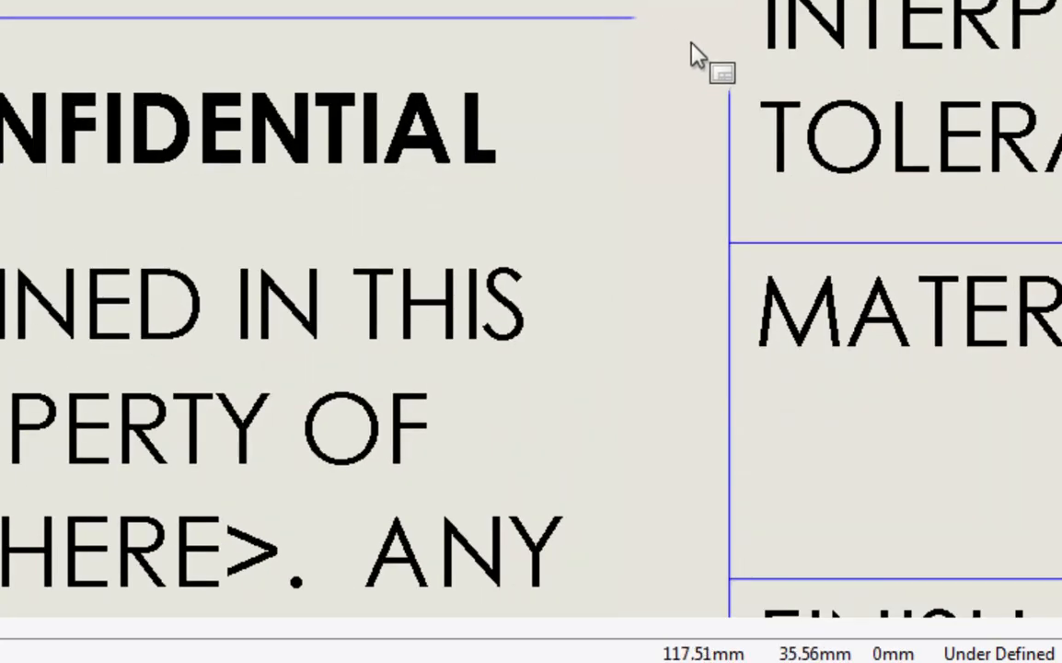
left_click(679, 26)
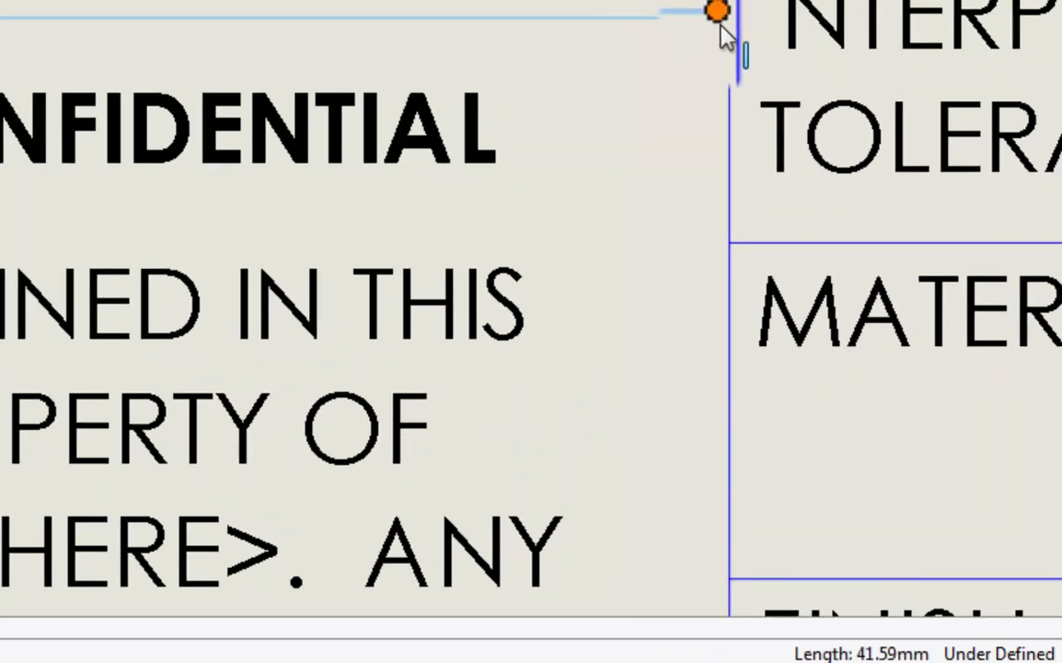
scroll(701, 128, "down", 4)
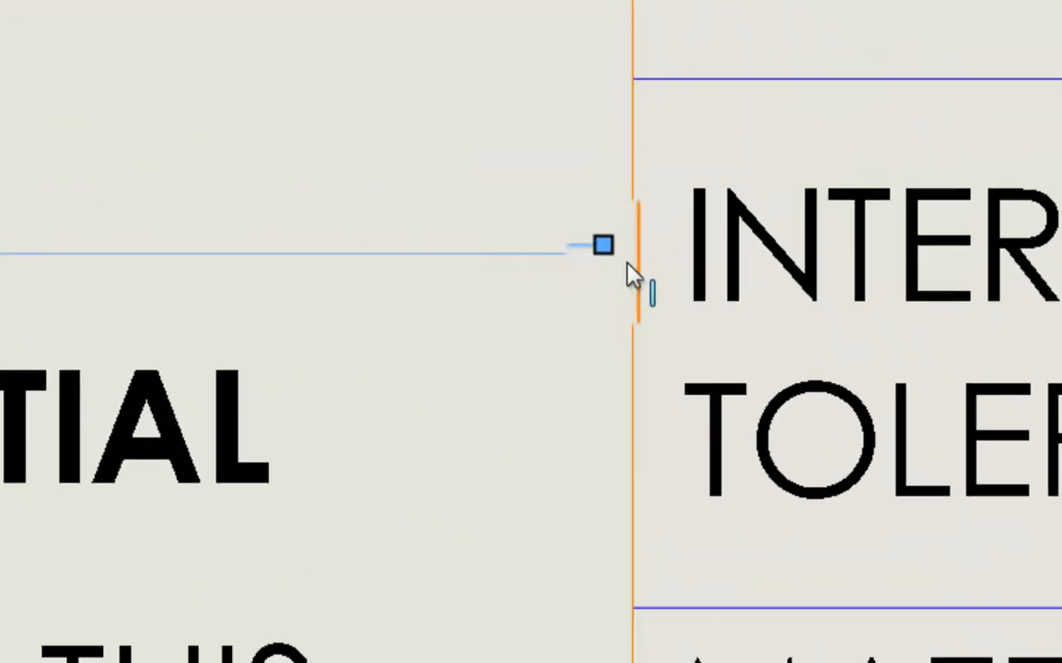
mouse_move(619, 258)
left_mouse_down()
mouse_move(525, 271)
mouse_move(633, 256)
left_mouse_up()
left_click(517, 137)
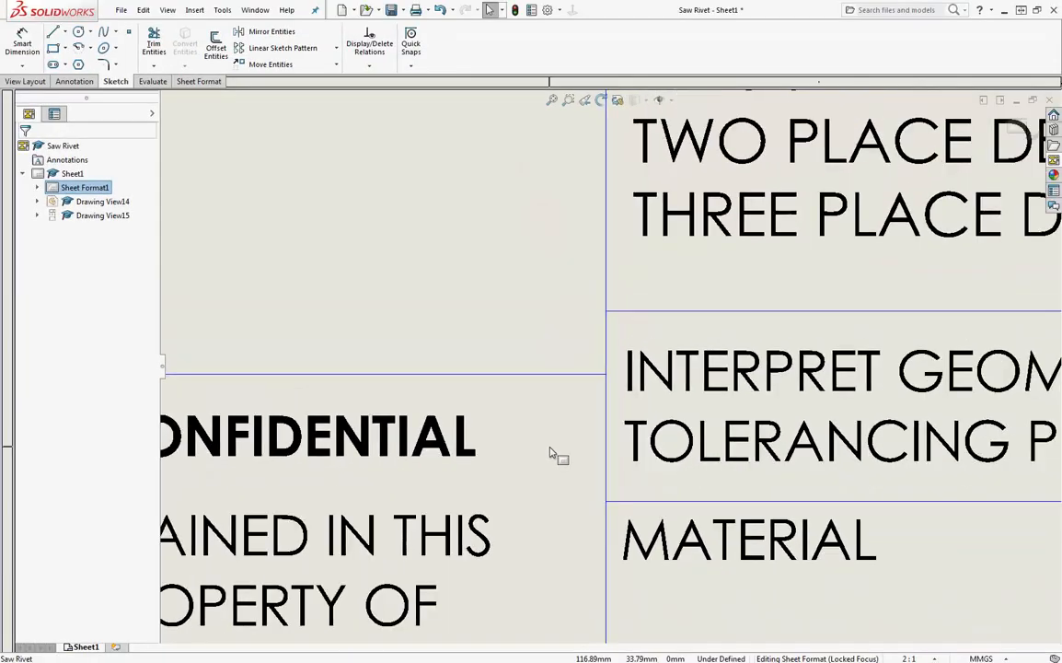
scroll(551, 449, "up", 8)
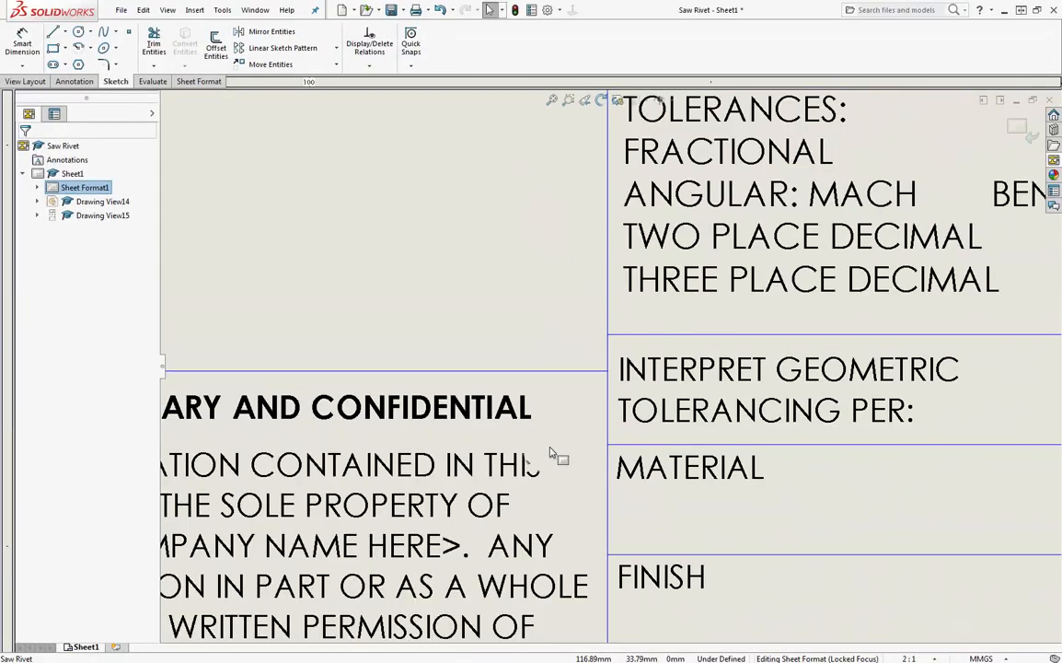
scroll(644, 405, "up", 3)
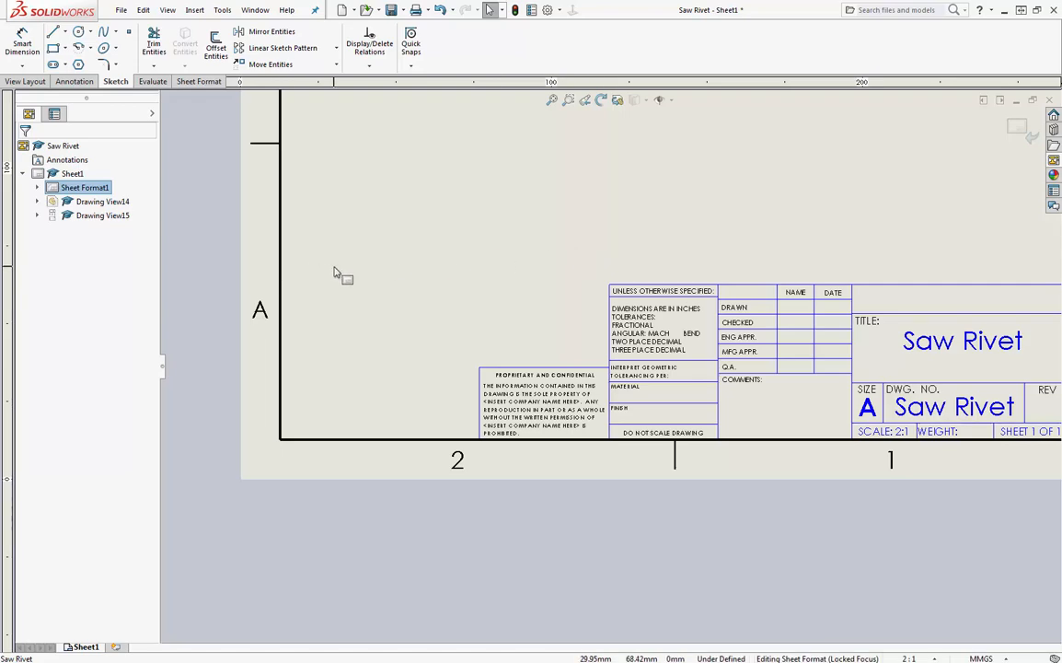
Step: Leave sheet format editing and return to editing the drawing sheet with its views
left_click(553, 102)
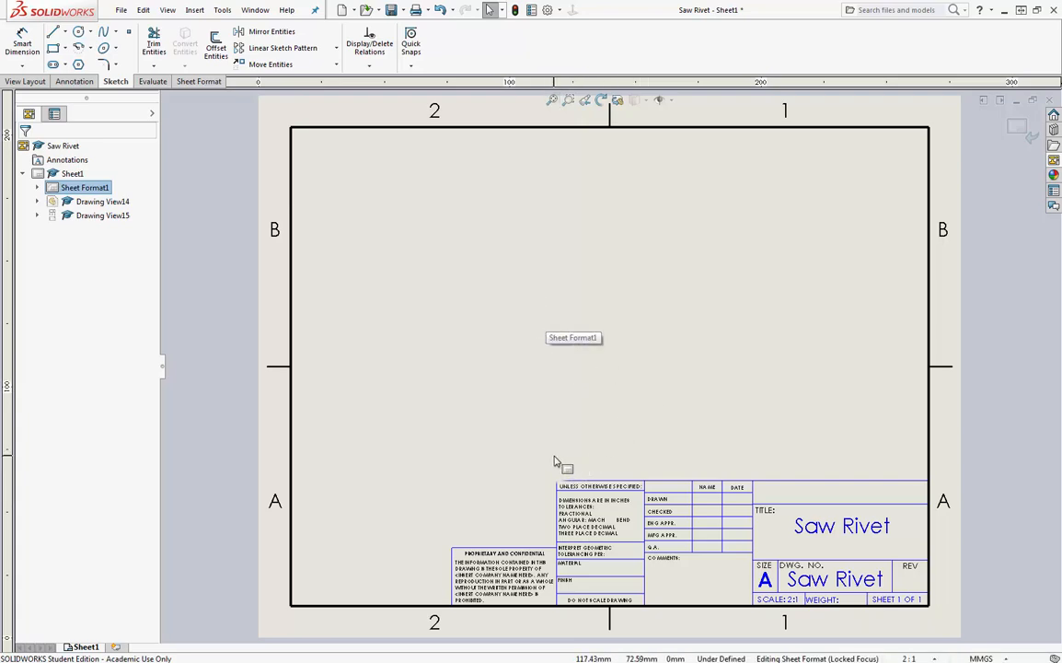
right_click(679, 376)
left_click(572, 364)
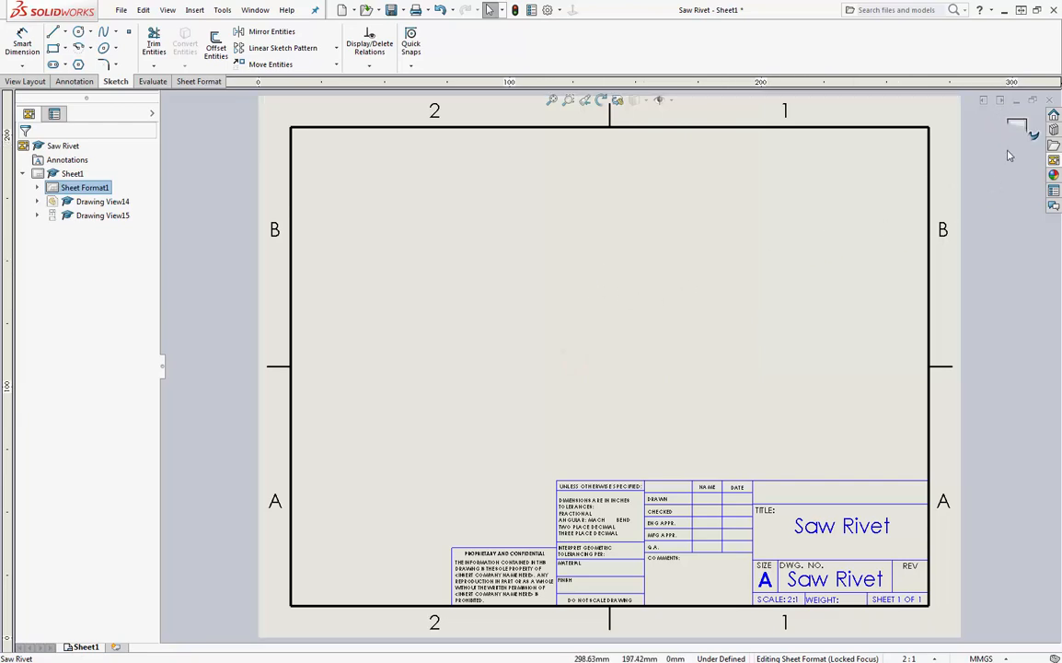
right_click(688, 267)
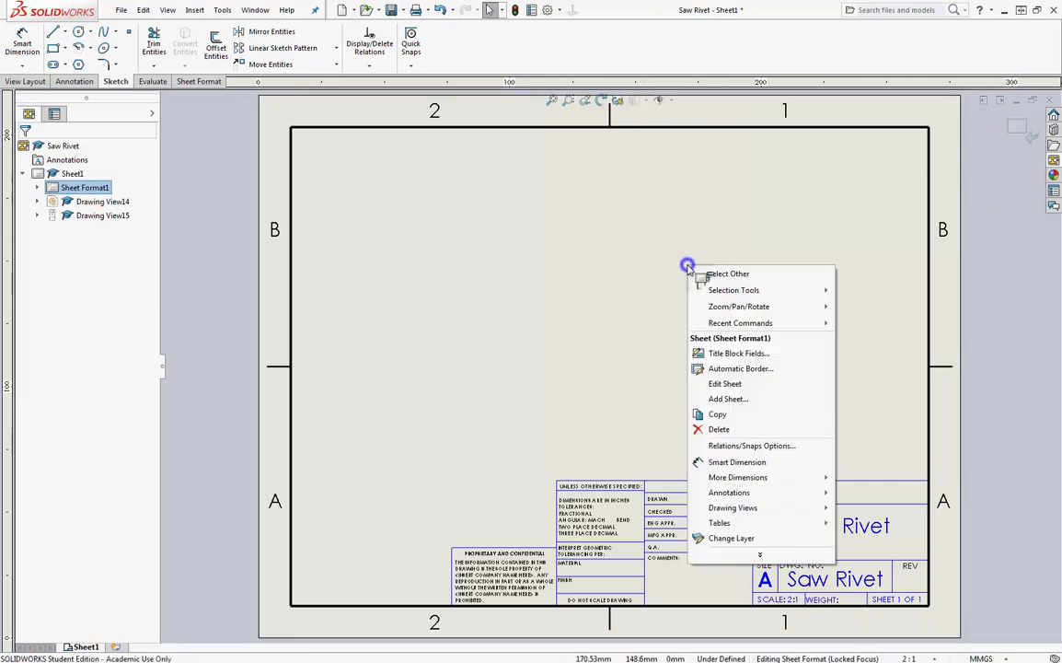
left_click(746, 390)
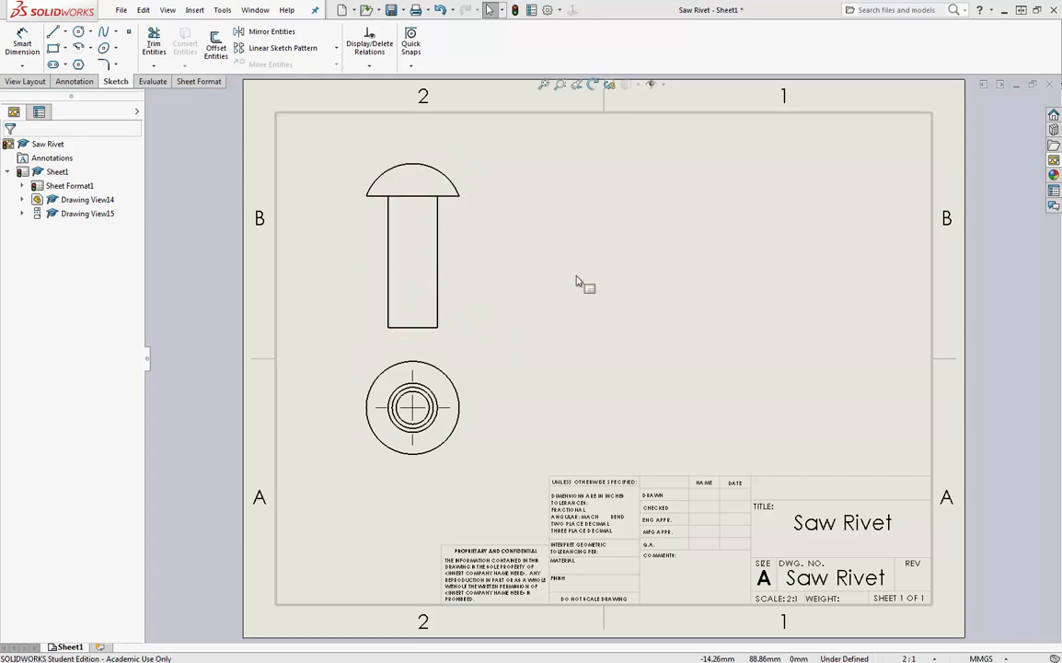
Step: Reopen the sheet format for editing, and switch back to editing the sheet
right_click(624, 268)
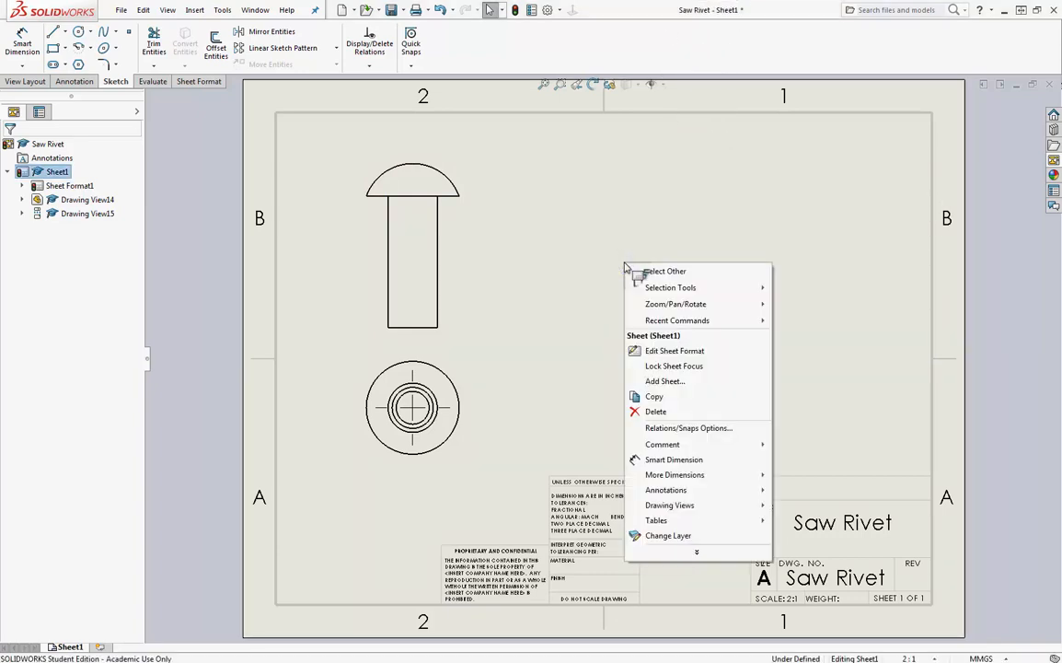
left_click(725, 353)
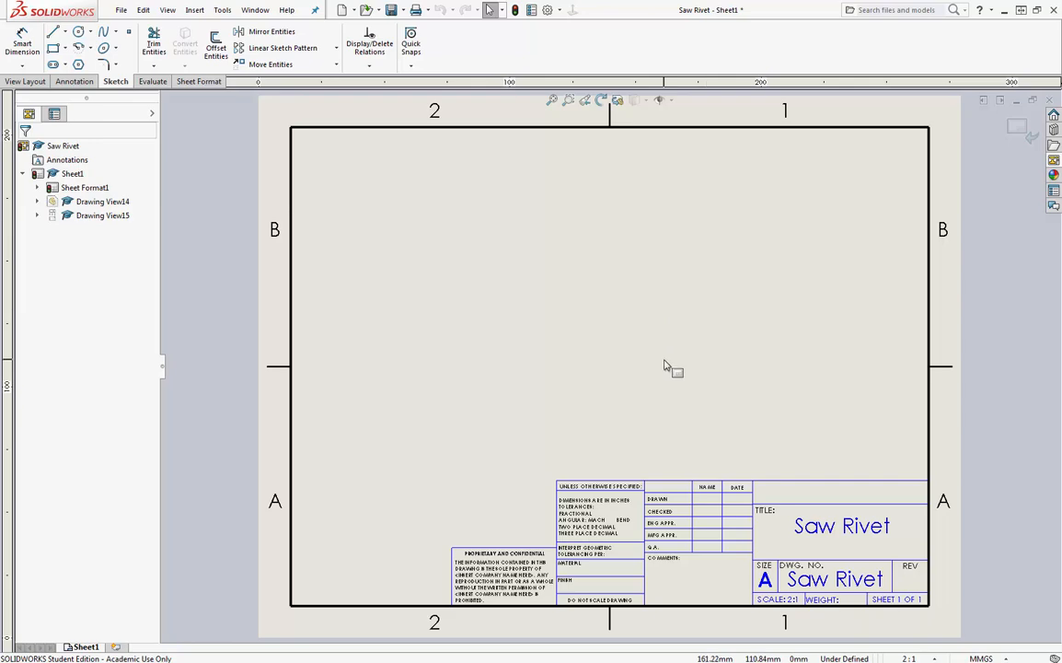
right_click(627, 318)
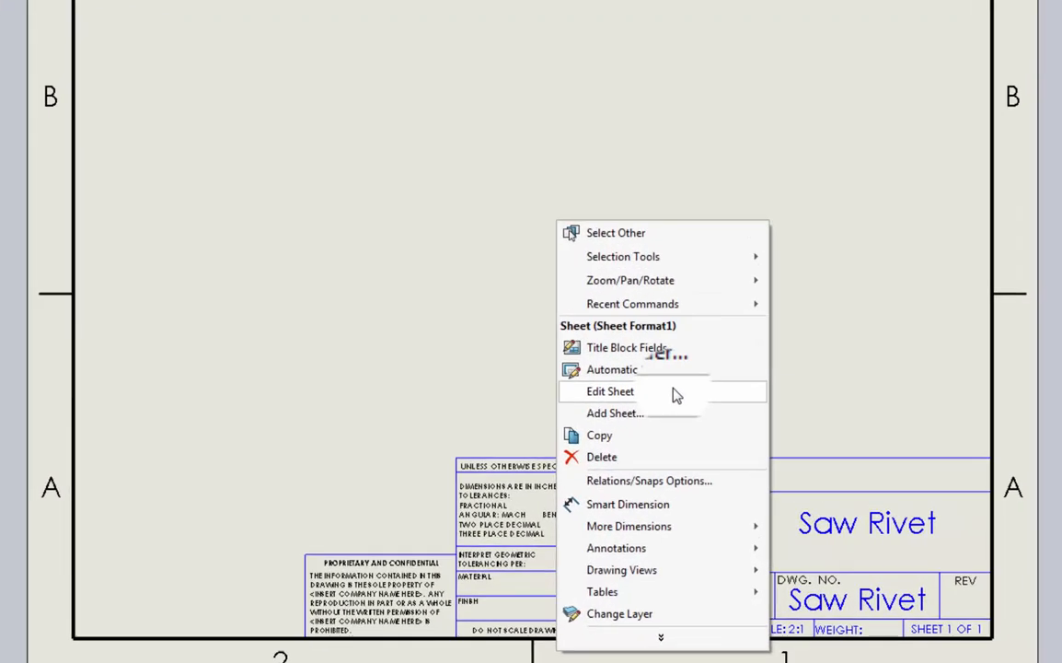
left_click(629, 334)
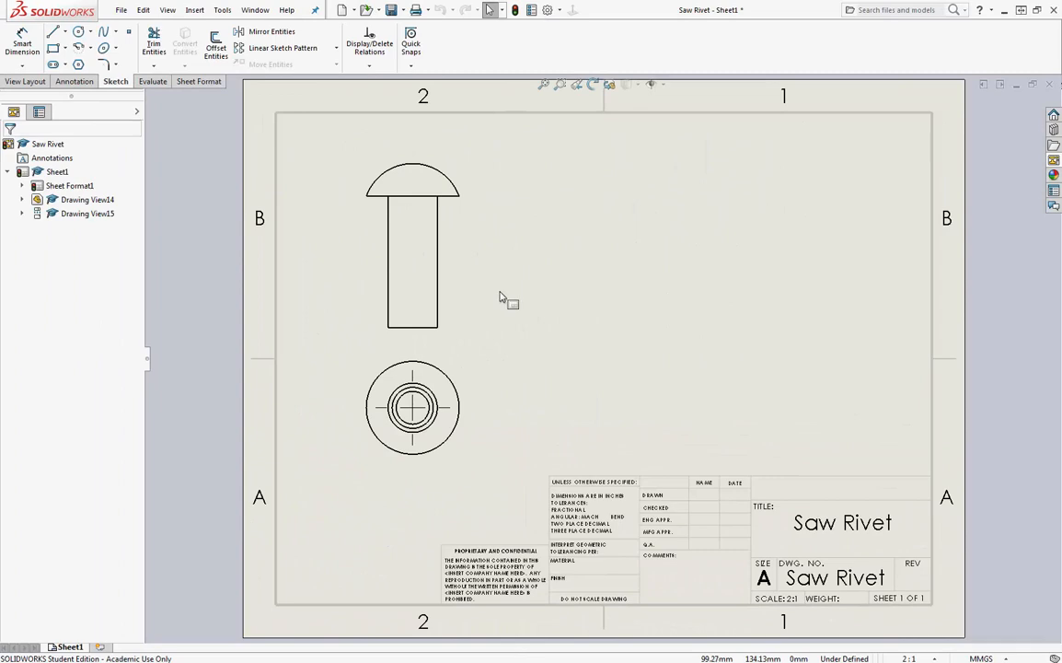
Step: Move the circular end view and the rivet's side view lower on the sheet, keeping them vertically aligned
left_click_drag(453, 358, 460, 405)
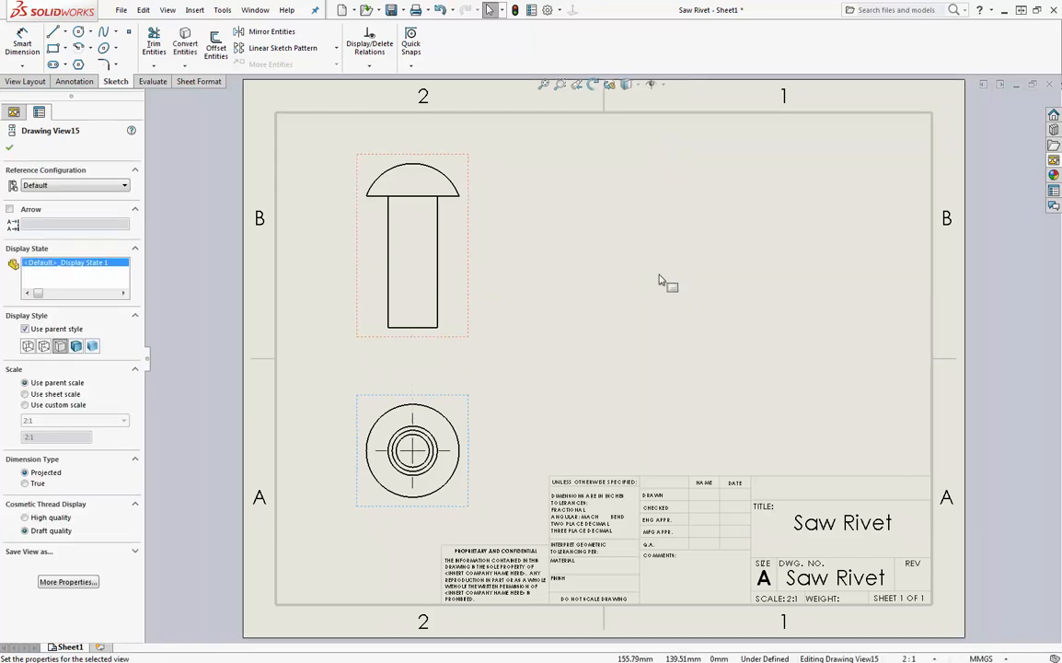
left_click_drag(474, 301, 477, 315)
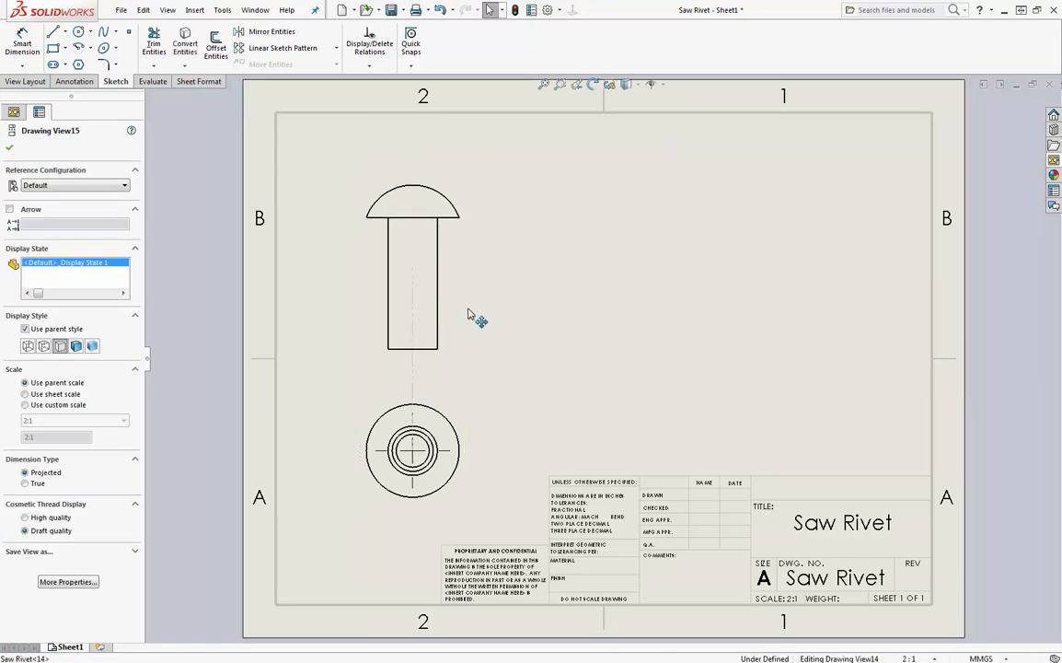
left_click(654, 204)
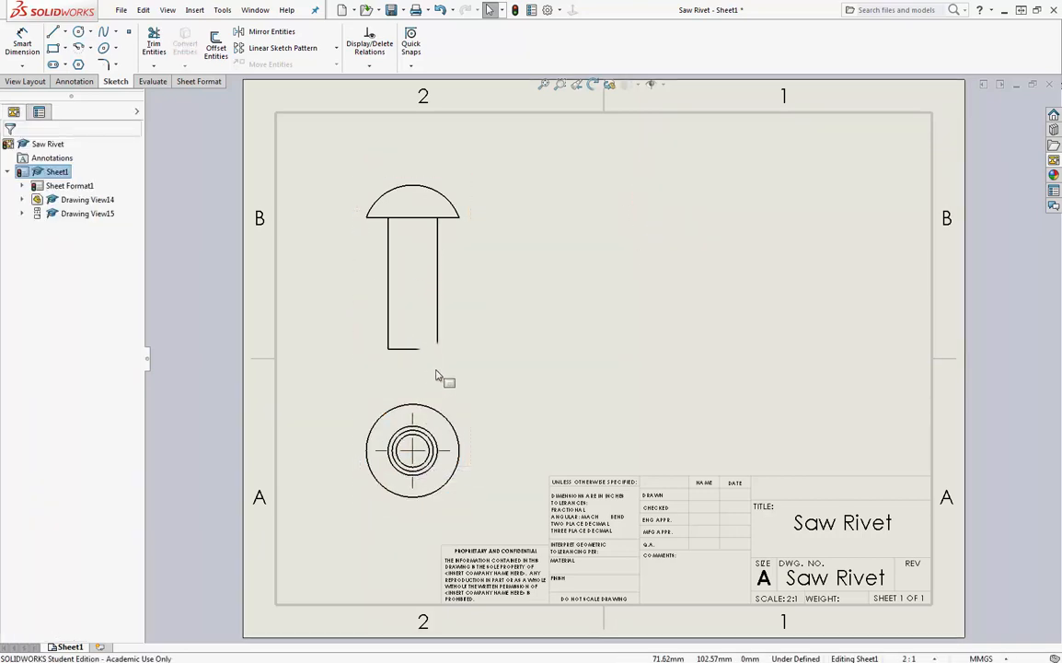
Step: Set the display style of the rivet's side view to Hidden Lines Visible
left_click(443, 178)
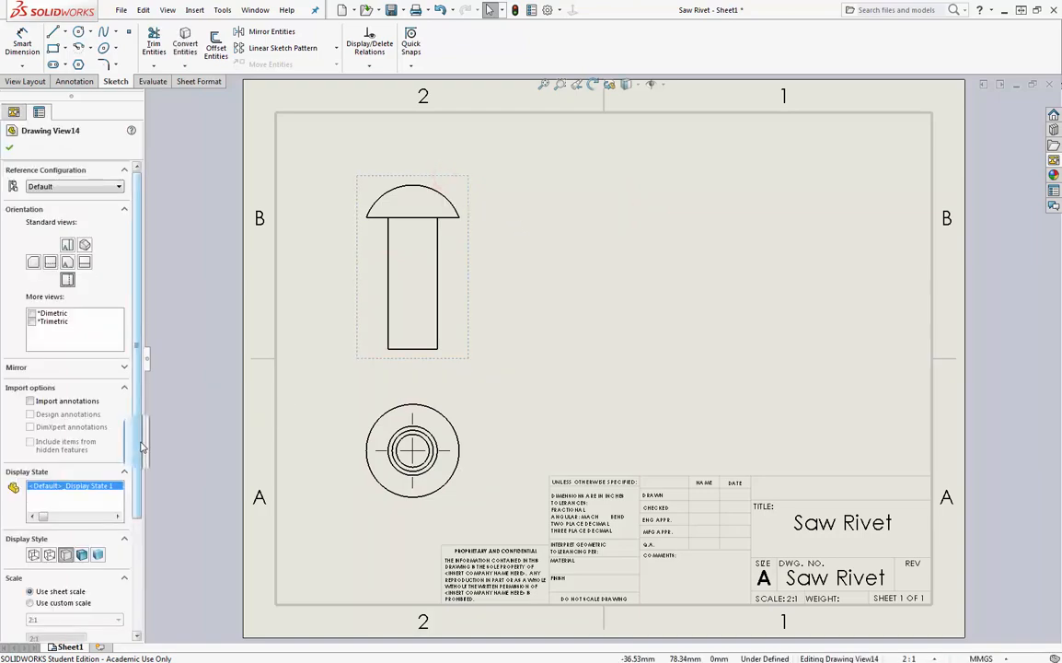
left_click_drag(138, 445, 137, 526)
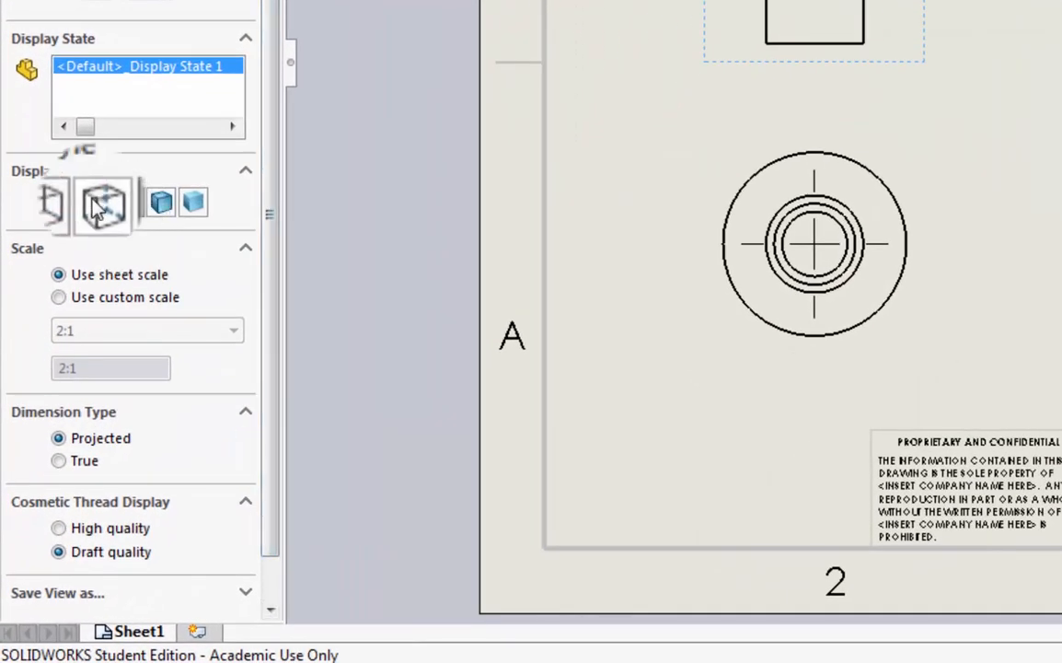
left_click(77, 300)
left_click(888, 121)
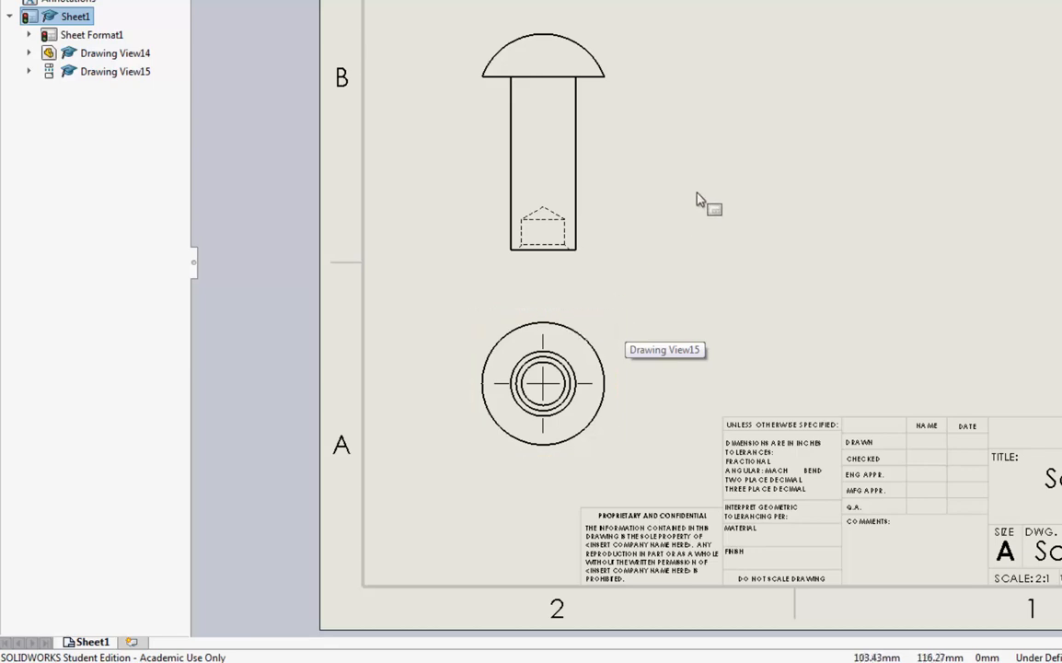
Step: Set the side view's display style back to Hidden Lines Removed
left_click(620, 155)
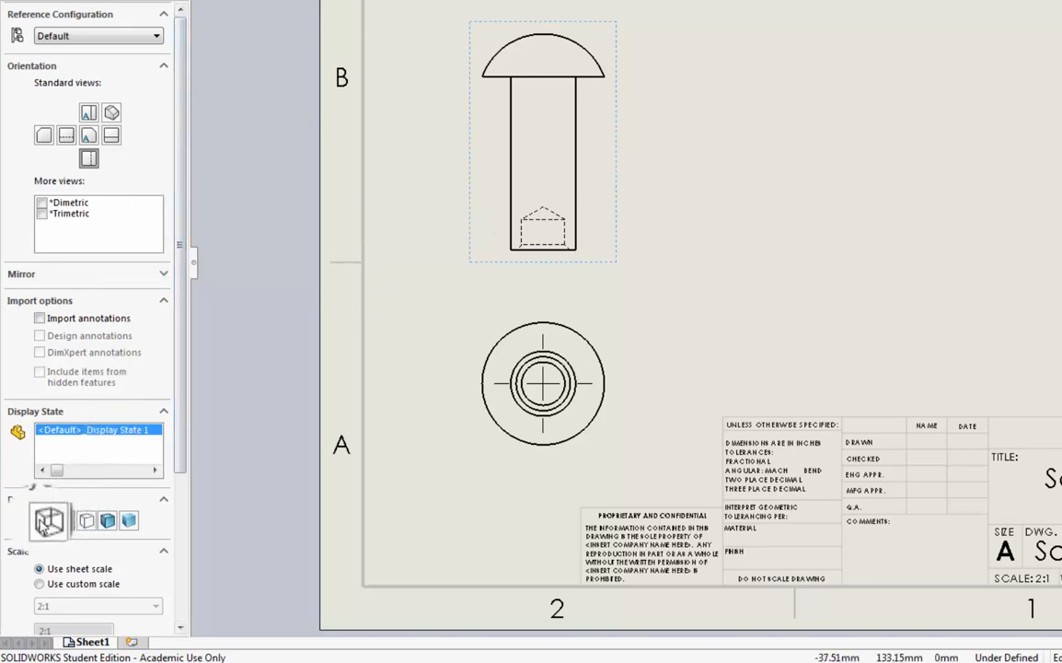
left_click(91, 532)
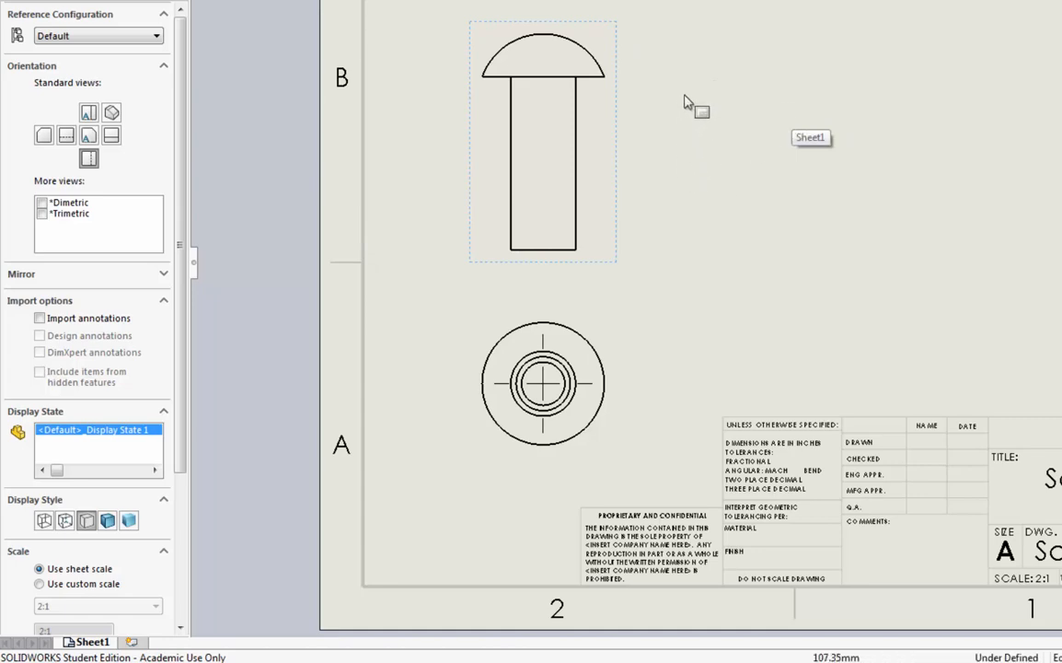
left_click(674, 2)
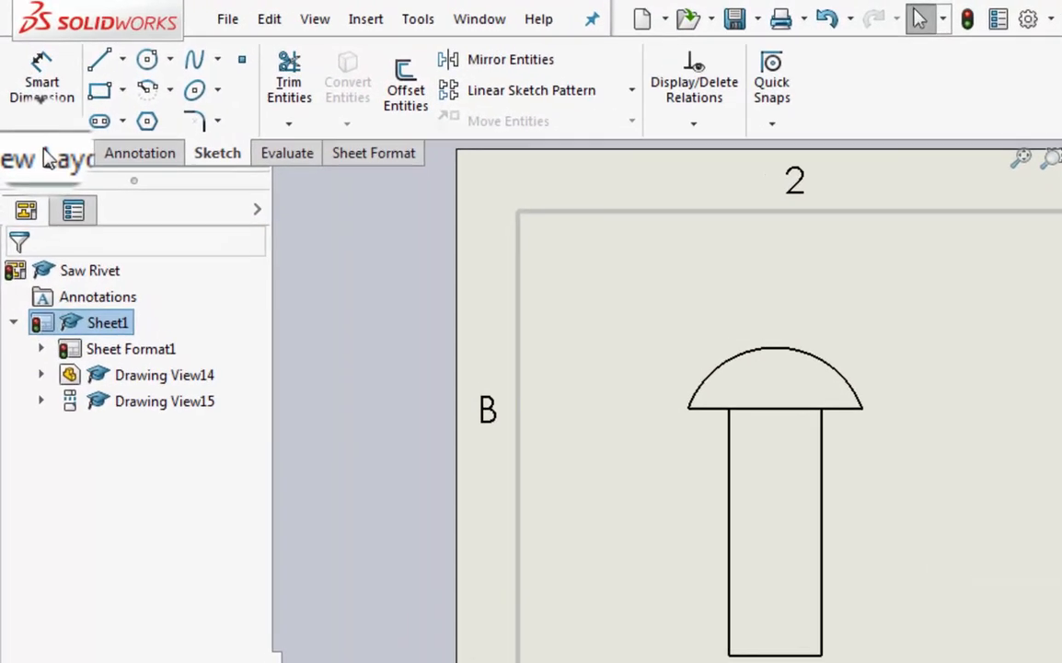
Step: Create a vertical section view through the rivet's centre axis, place it beside the side view, and shift the side view slightly toward it
left_click(49, 158)
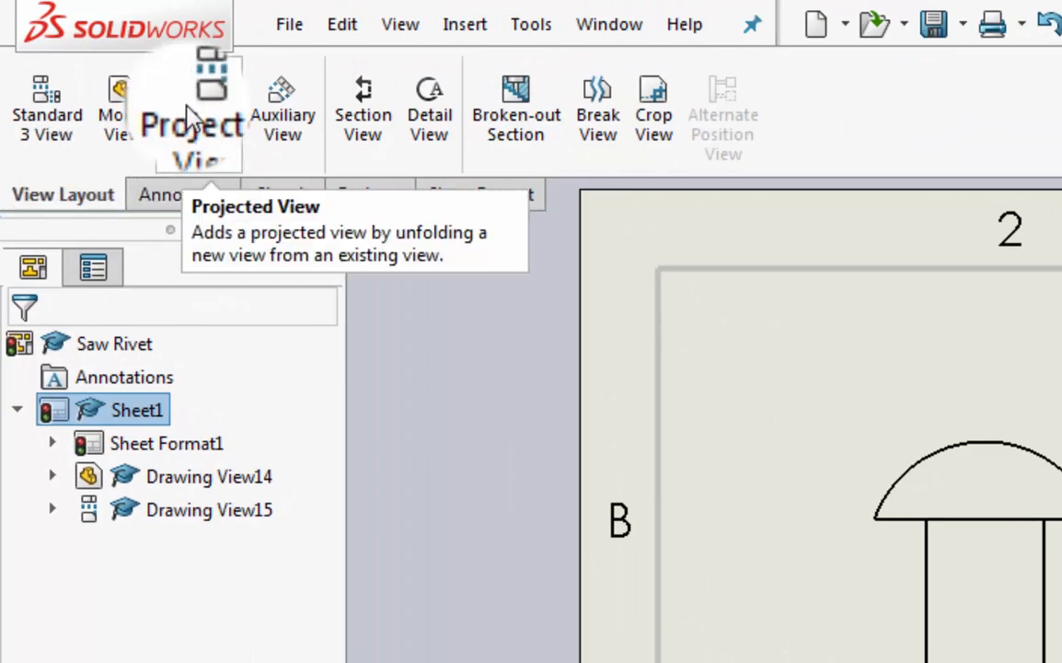
left_click(366, 108)
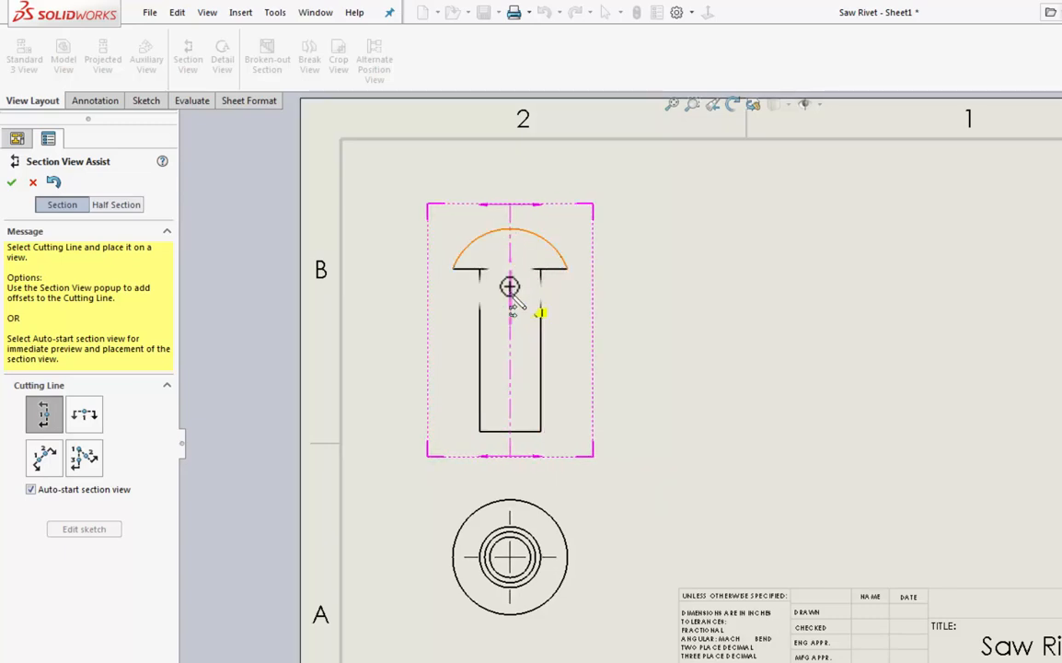
left_click(511, 430)
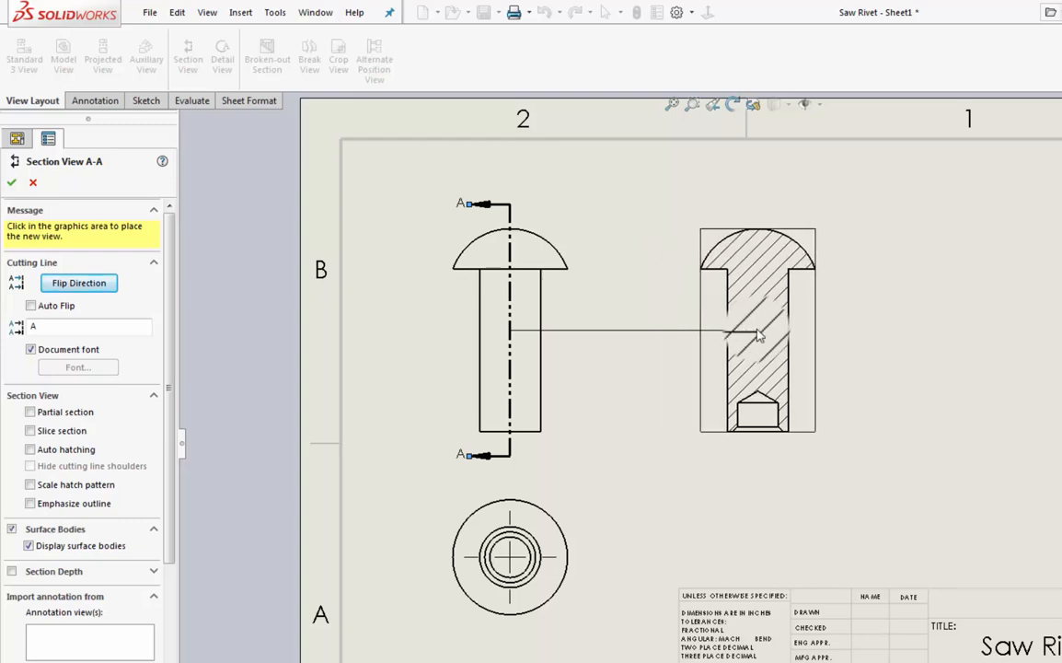
left_click(755, 329)
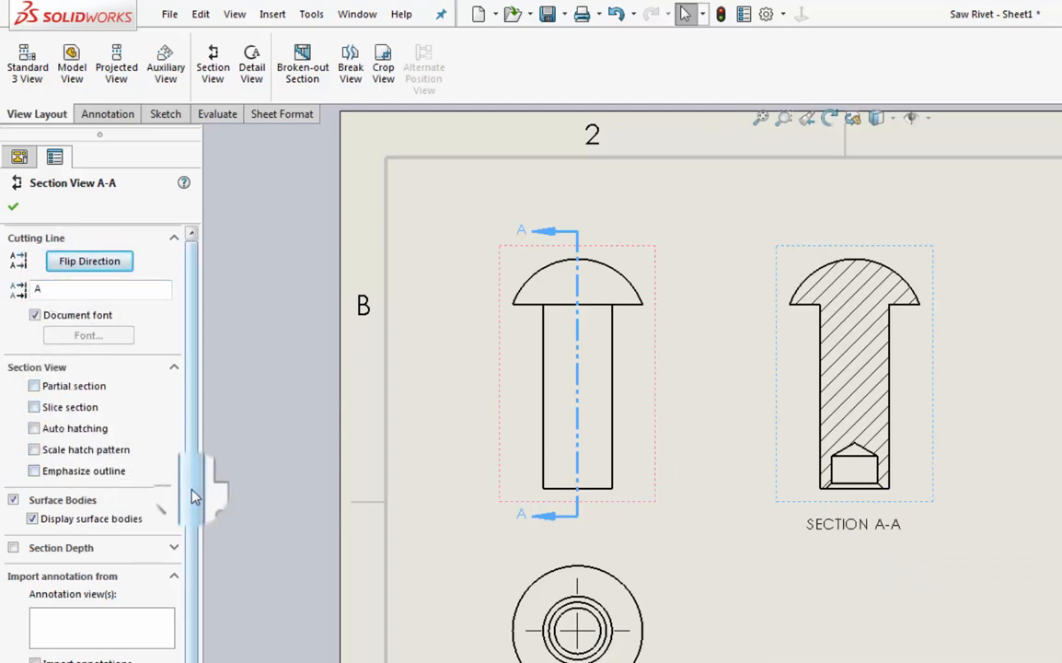
left_click_drag(190, 488, 192, 445)
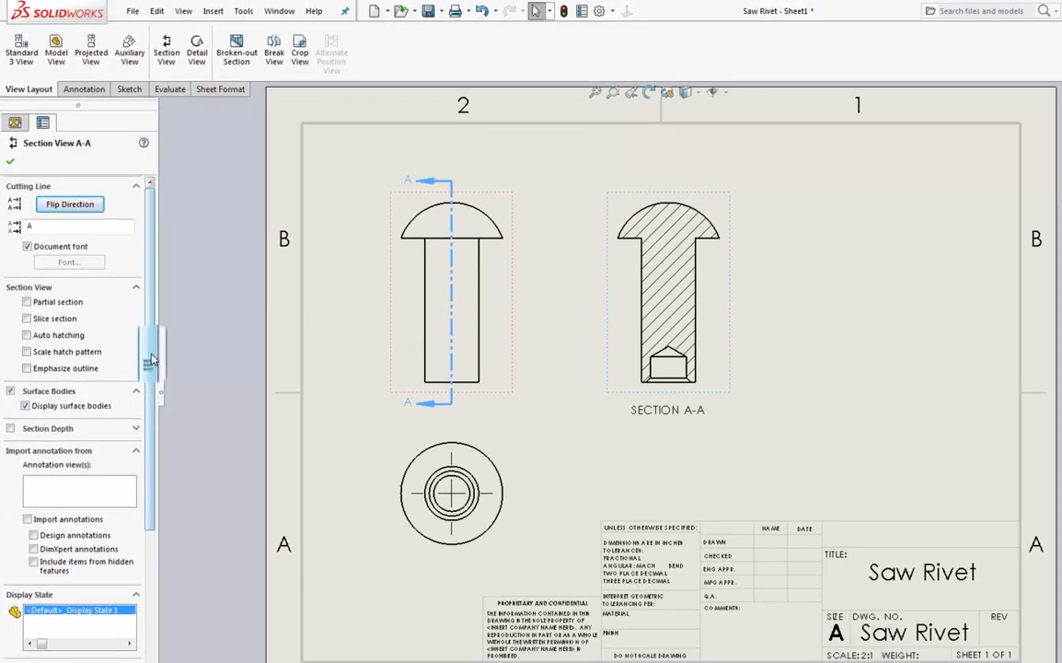
left_click(534, 168)
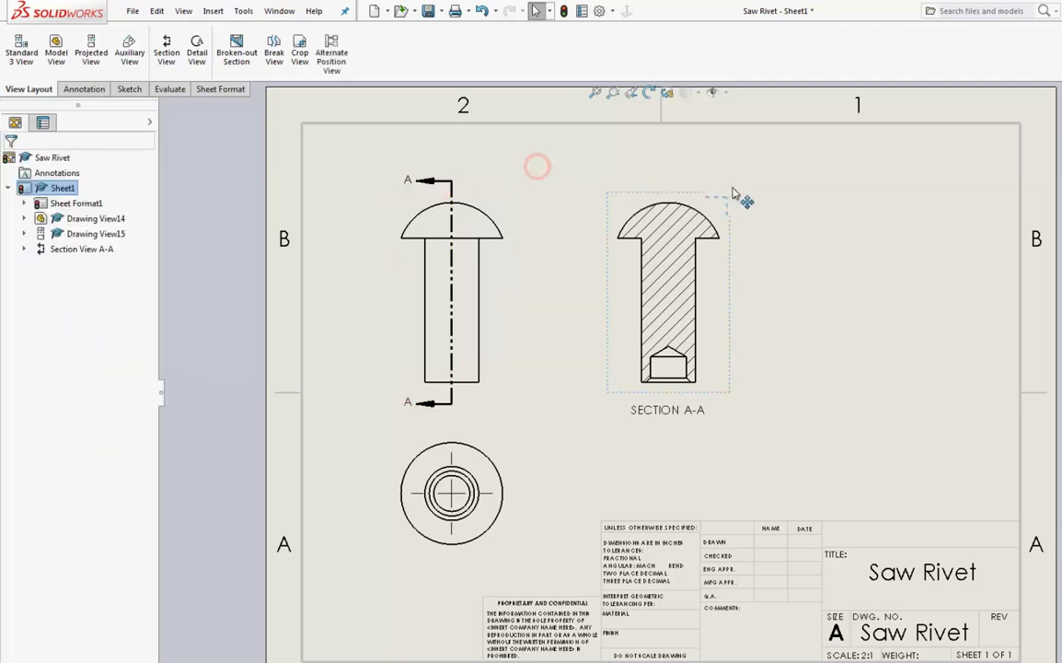
mouse_move(511, 189)
left_mouse_down()
mouse_move(505, 171)
mouse_move(553, 209)
mouse_move(495, 197)
mouse_move(544, 183)
mouse_move(524, 181)
mouse_move(539, 195)
left_mouse_up()
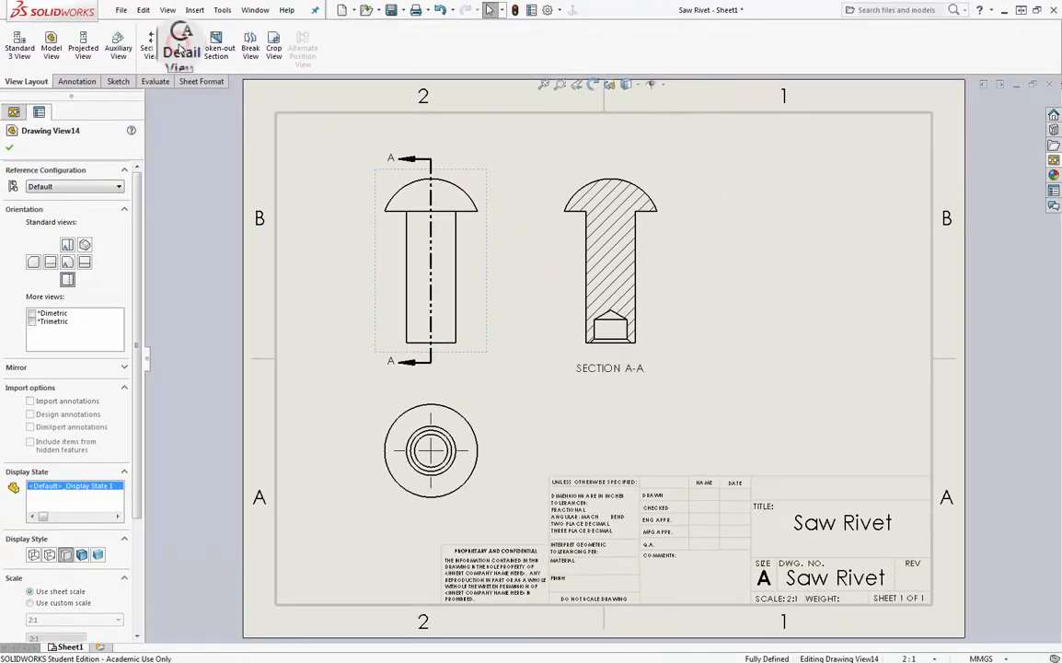
Step: Create a circular detail view of the blind hole at the shank end of the section view and place it beside the section
left_click(429, 103)
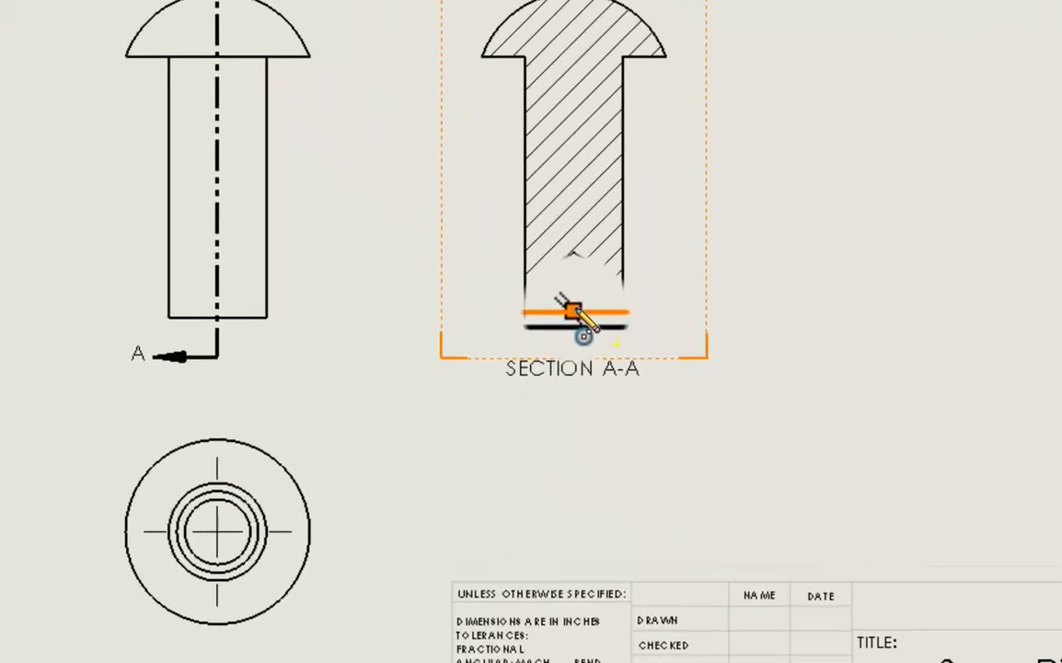
left_click(560, 301)
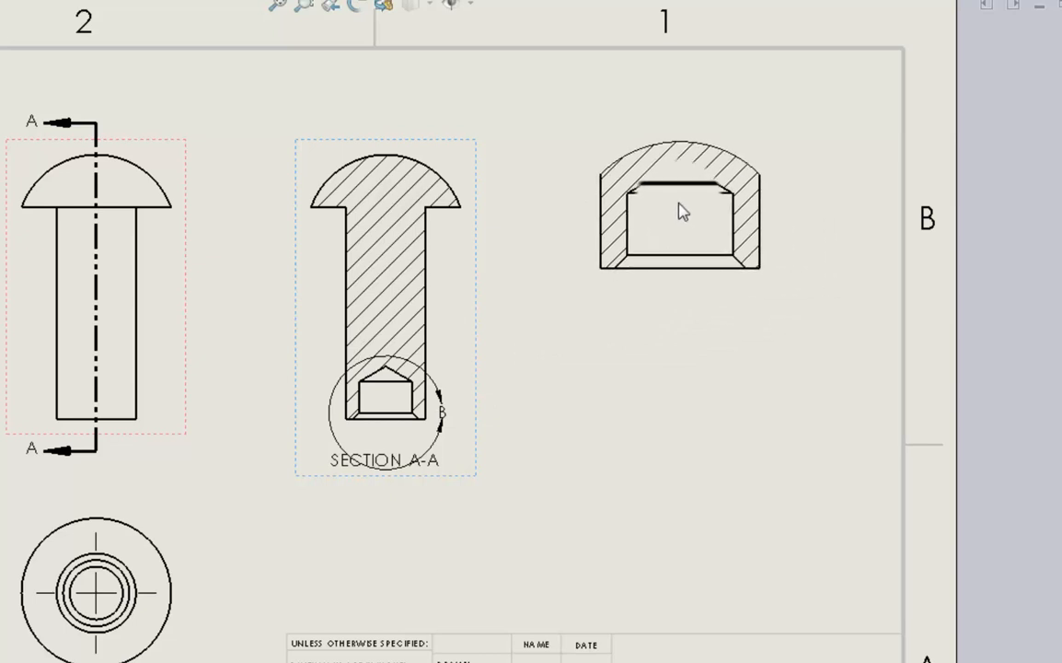
left_click(678, 204)
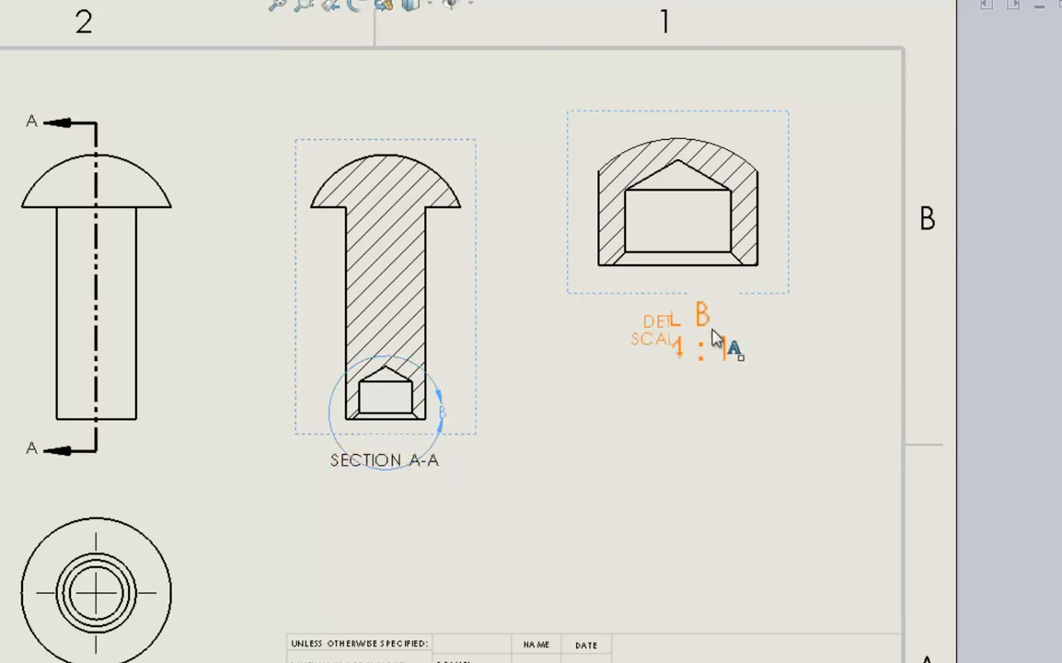
Step: Set the style of the detail circle on the section view to With Leader
left_click_drag(542, 524, 439, 410)
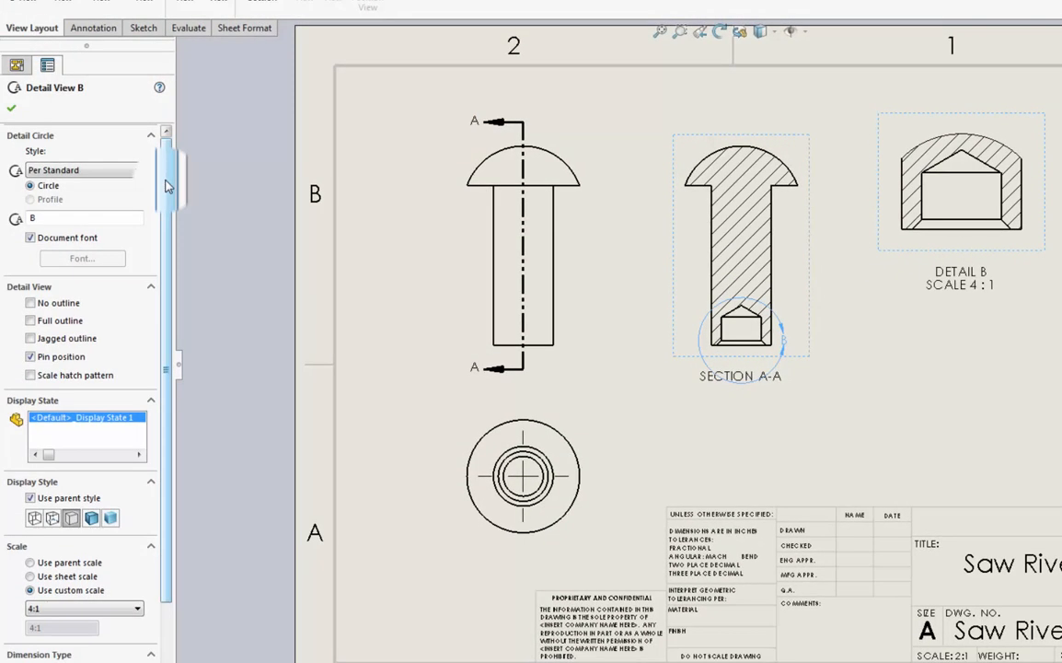
mouse_move(166, 184)
left_mouse_down()
mouse_move(167, 261)
mouse_move(164, 184)
left_mouse_up()
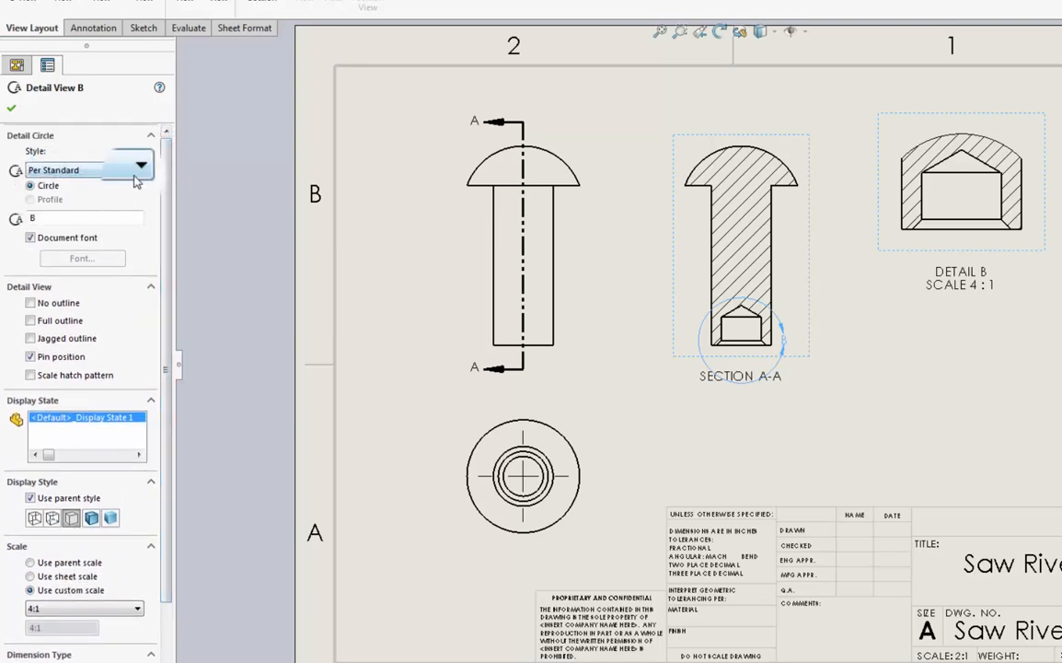
left_click(138, 173)
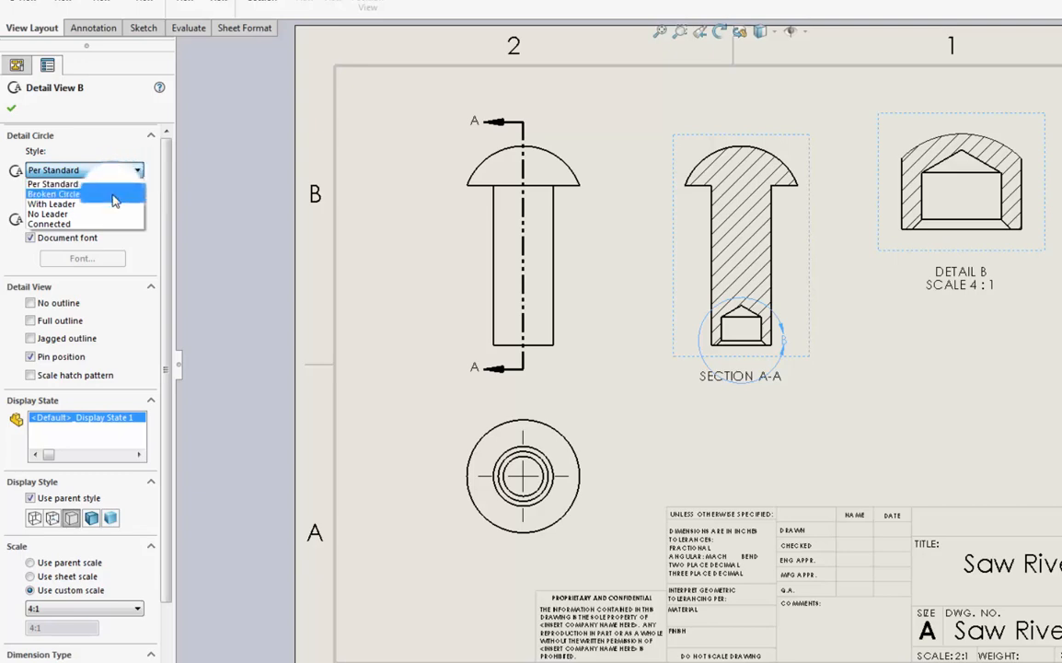
left_click(114, 204)
Step: Move the SECTION A-A label above the section view and pull the detail circle's B label outward below the shank end
left_click(774, 373)
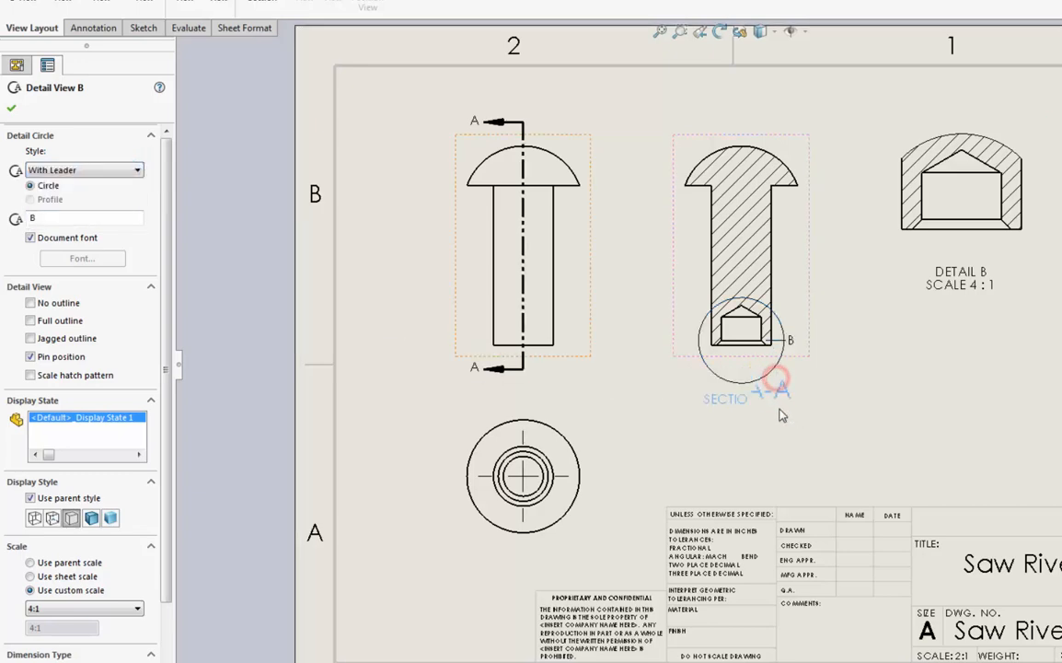
left_click_drag(779, 415, 780, 109)
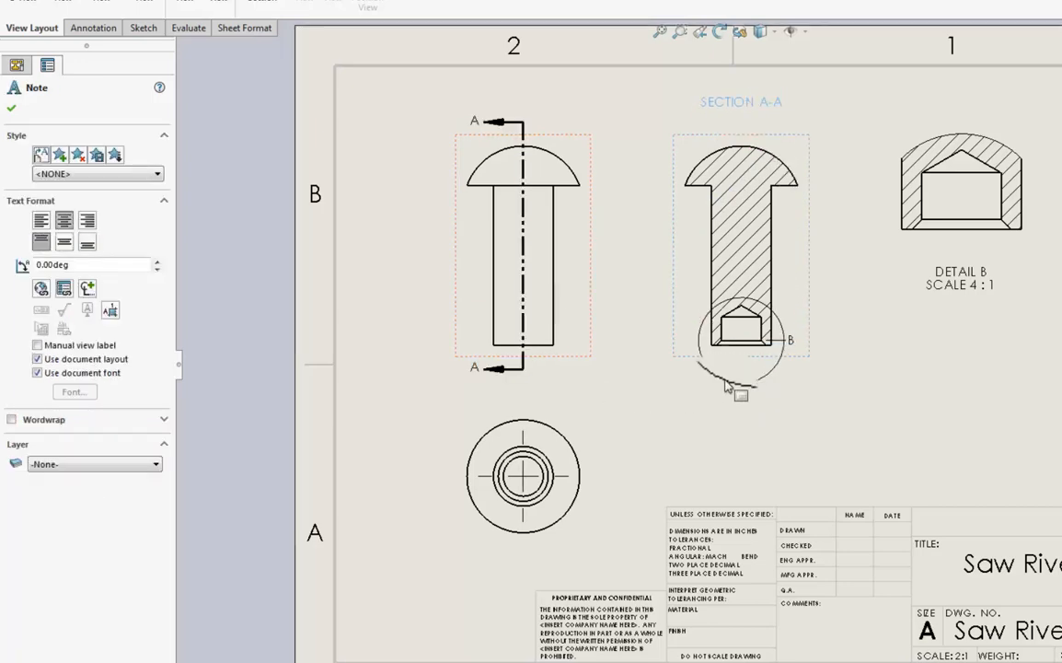
mouse_move(791, 340)
left_mouse_down()
mouse_move(797, 382)
mouse_move(816, 387)
mouse_move(815, 378)
left_mouse_up()
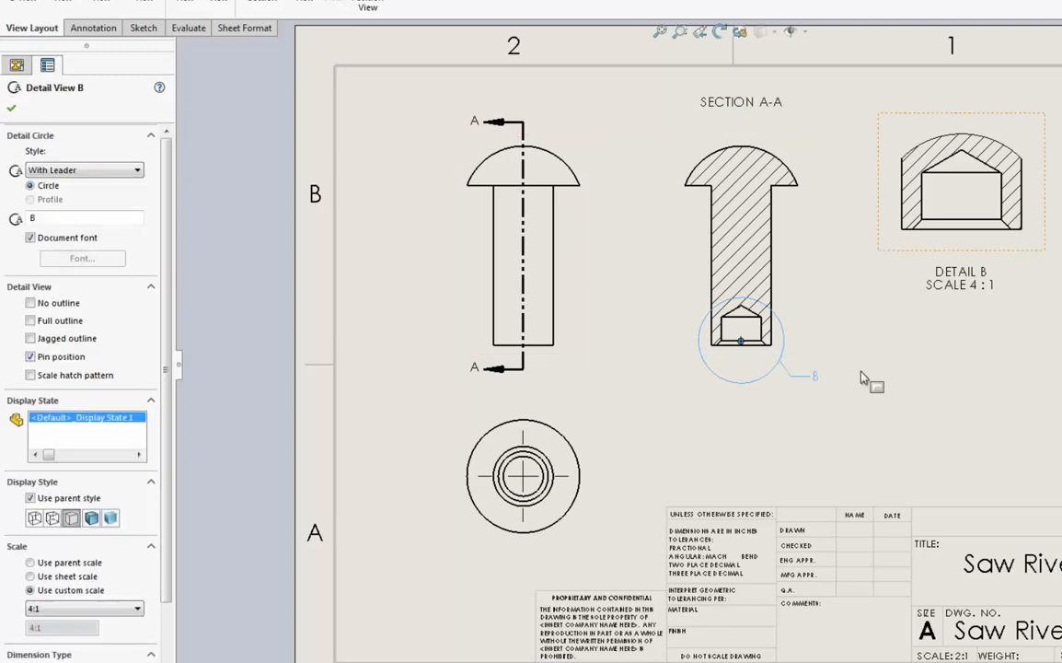
left_click(897, 351)
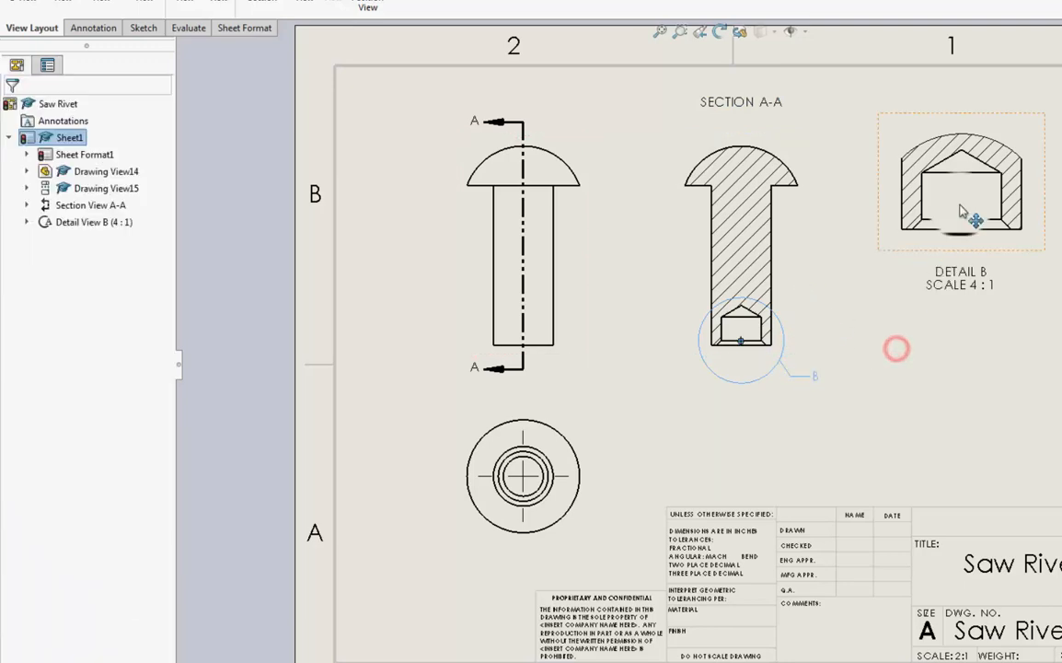
Step: Try the No Leader and Connected styles on the detail circle of Detail View B
left_click(1049, 191)
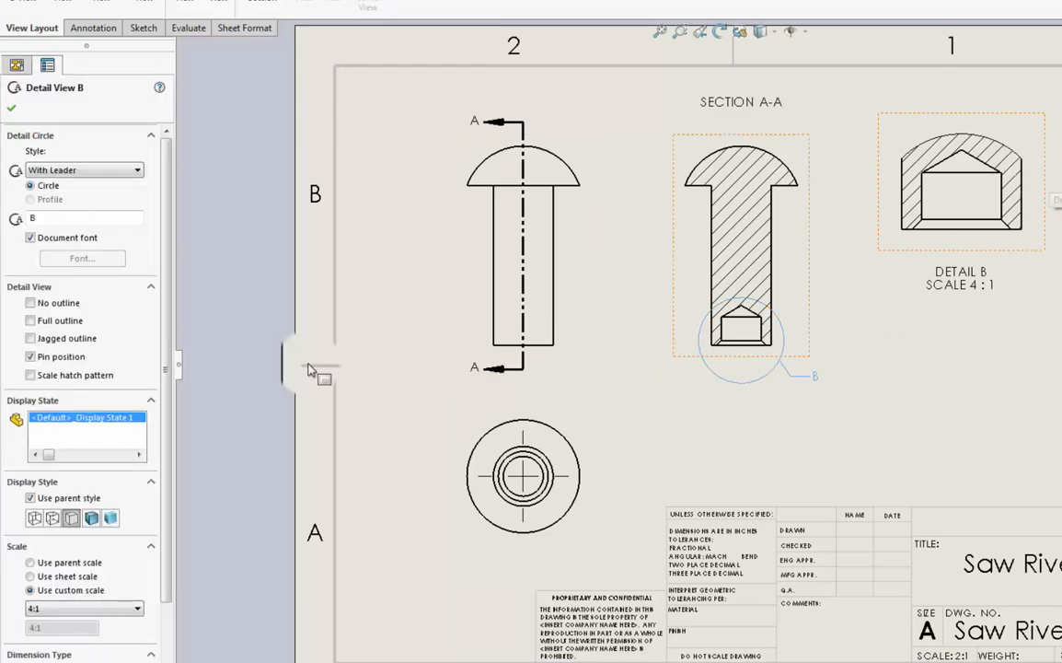
left_click_drag(166, 336, 157, 369)
scroll(157, 369, "up", 2)
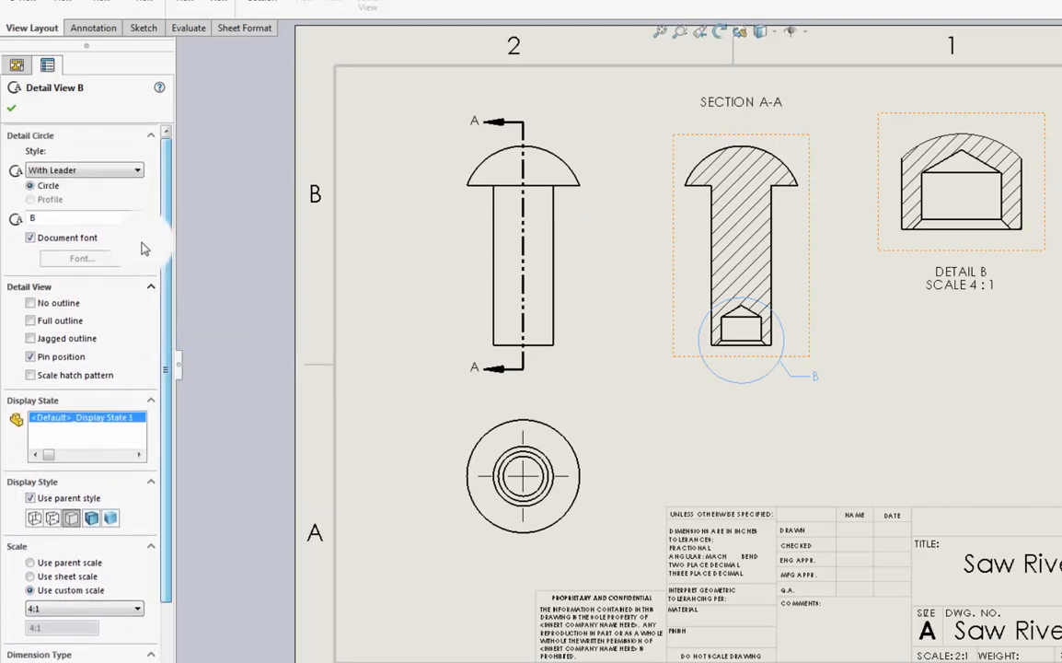
left_click(124, 173)
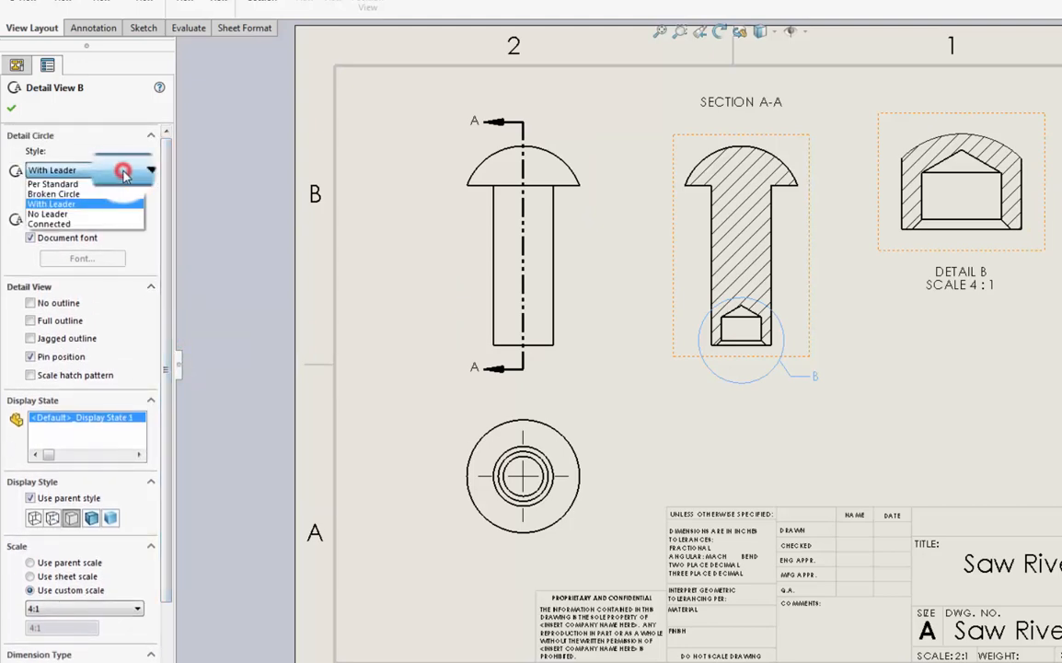
left_click(105, 217)
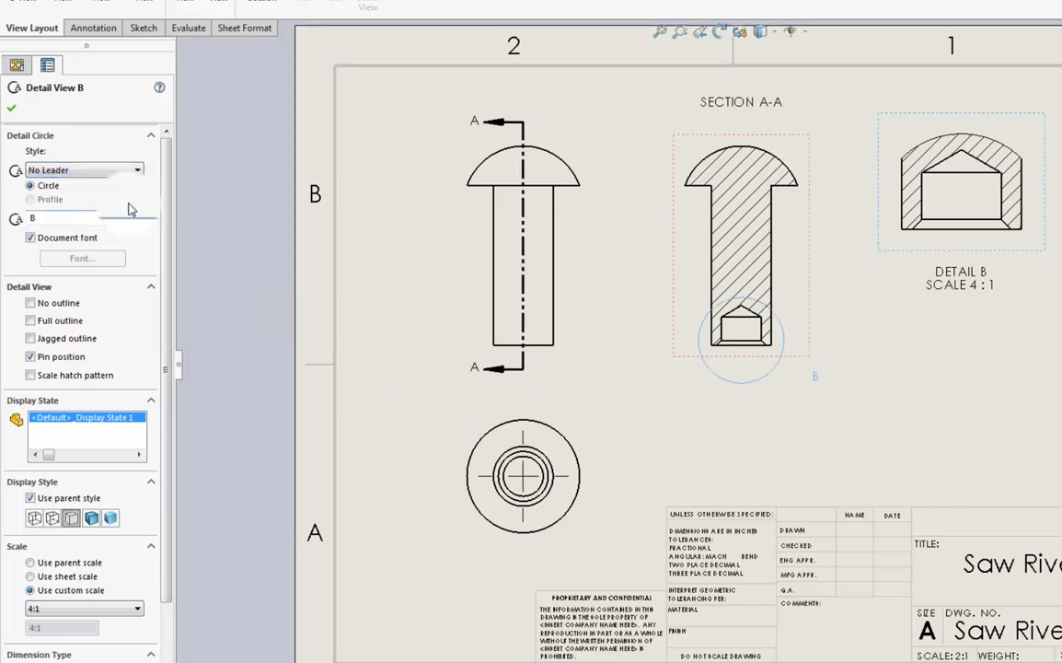
left_click(126, 171)
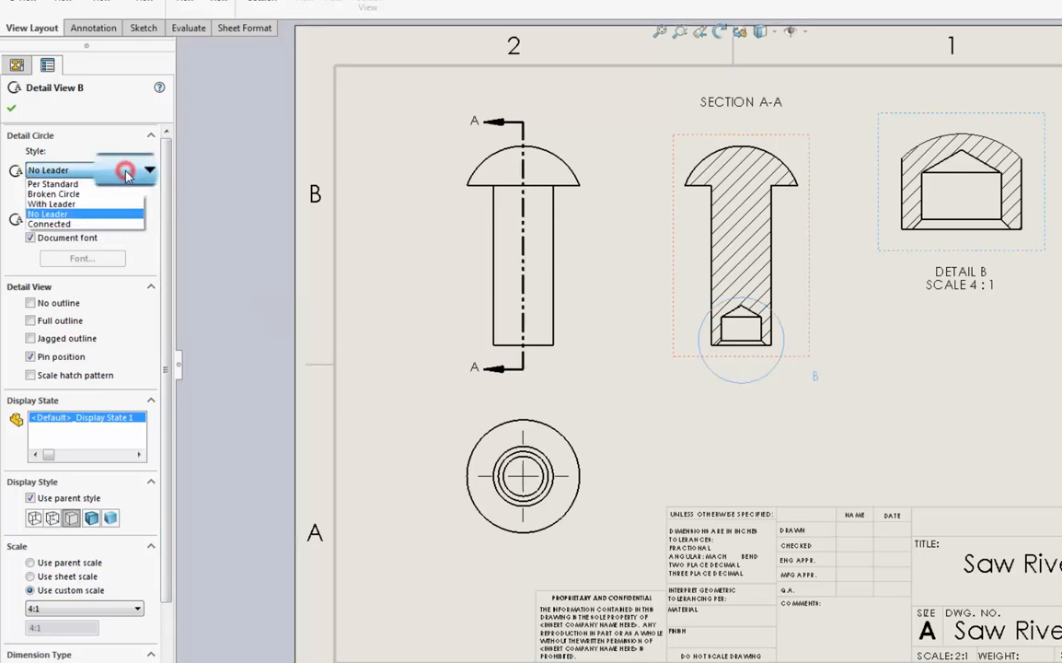
left_click(103, 225)
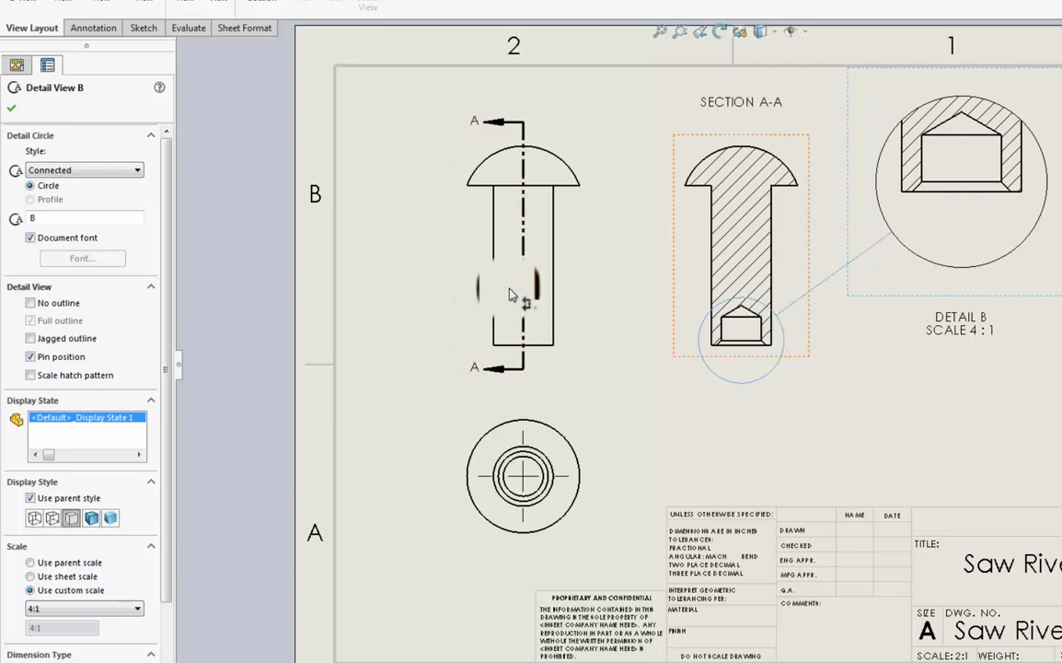
Step: Set the detail circle's style back to With Leader
left_click(136, 170)
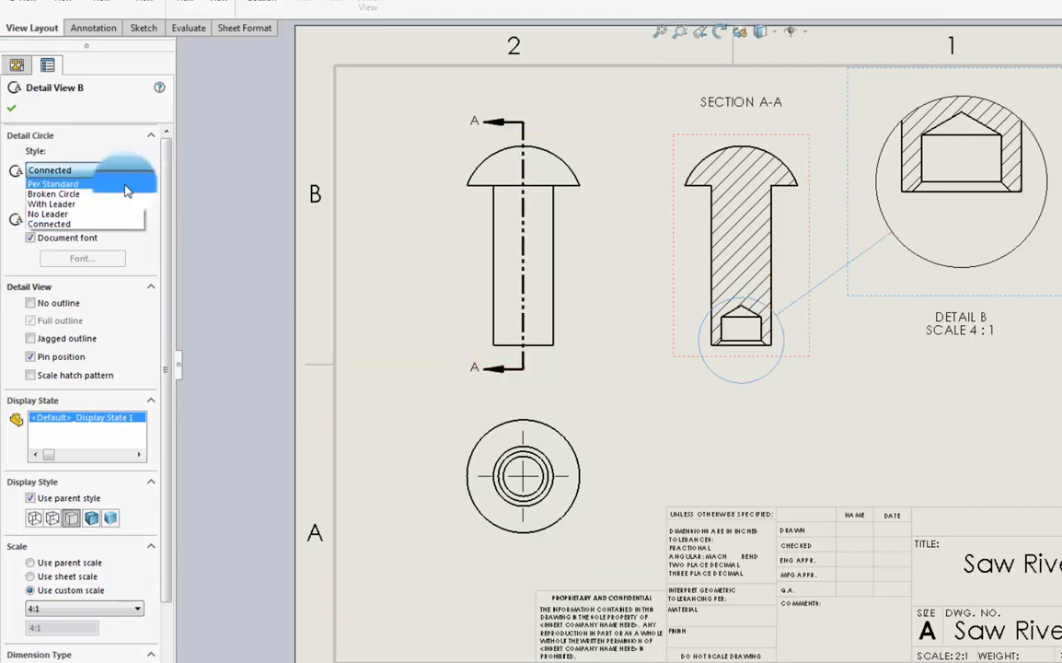
left_click(115, 205)
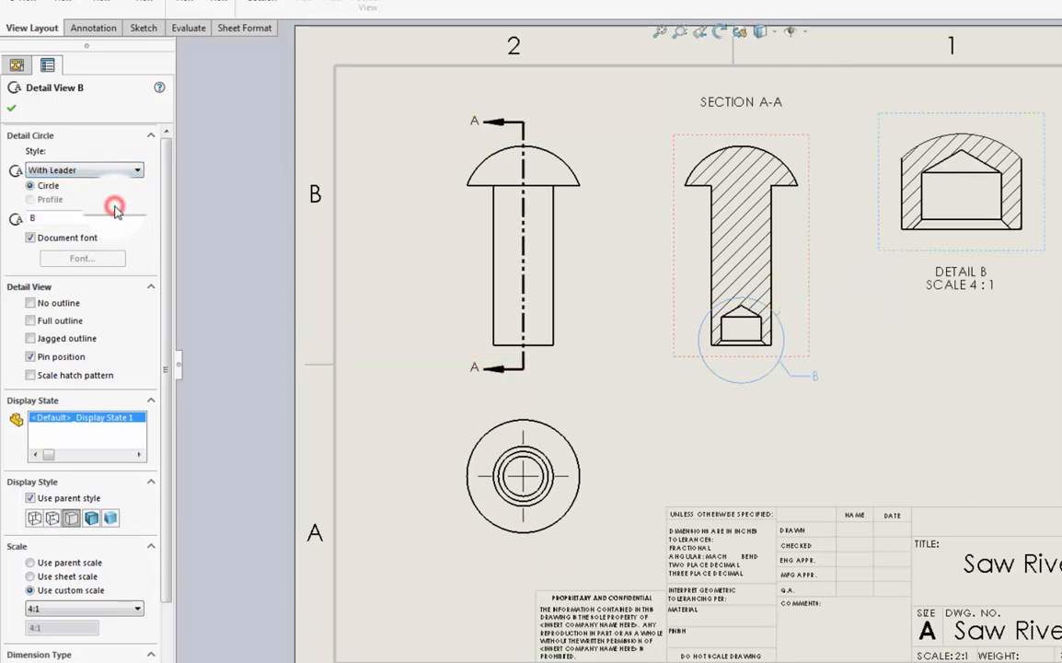
left_click(933, 359)
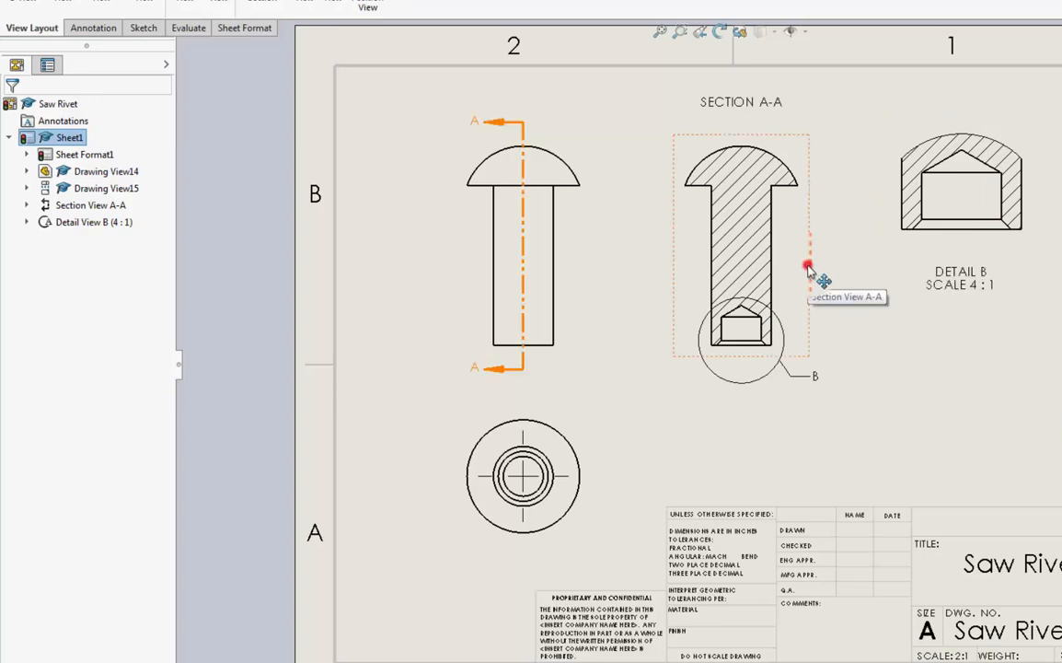
left_click(808, 269)
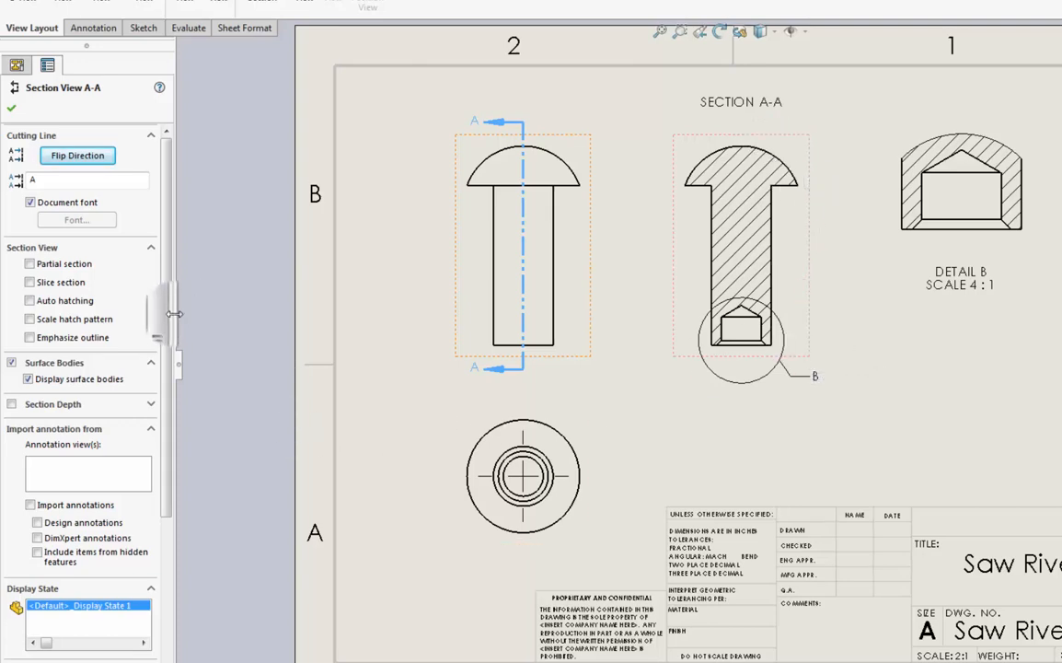
left_click_drag(166, 331, 180, 513)
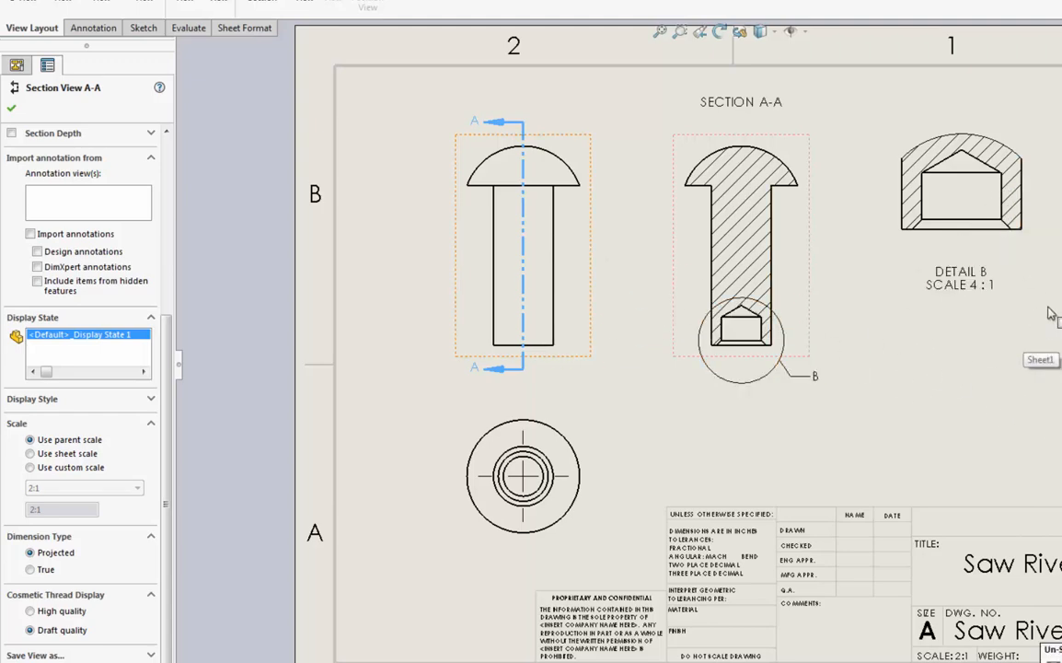
left_click(985, 349)
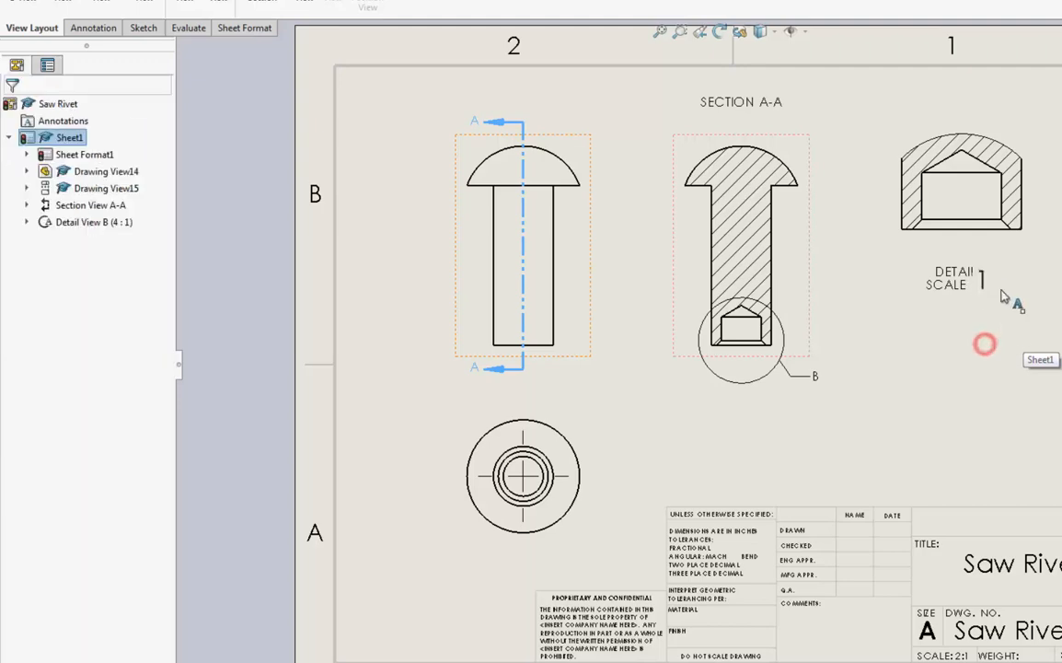
Step: Move the detail view down slightly so it sits beside the upper half of the section view
left_click(1047, 226)
mouse_move(1046, 226)
left_mouse_down()
mouse_move(1046, 262)
mouse_move(1012, 331)
mouse_move(1038, 228)
left_mouse_up()
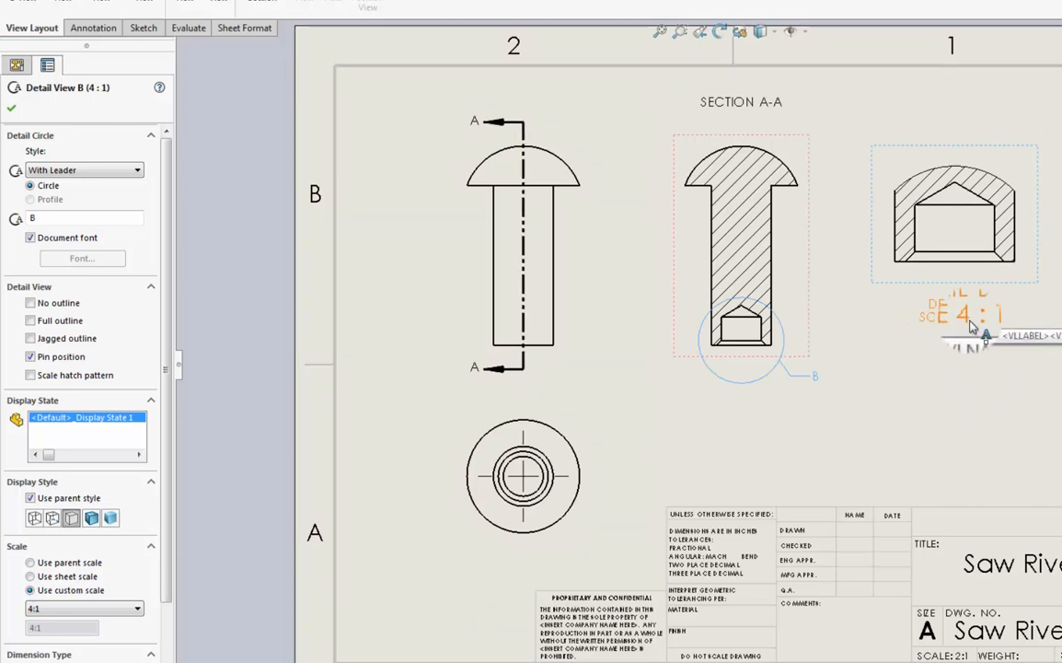
mouse_move(1043, 237)
left_mouse_down()
mouse_move(1046, 304)
mouse_move(1043, 214)
mouse_move(1050, 238)
left_mouse_up()
left_click(828, 244)
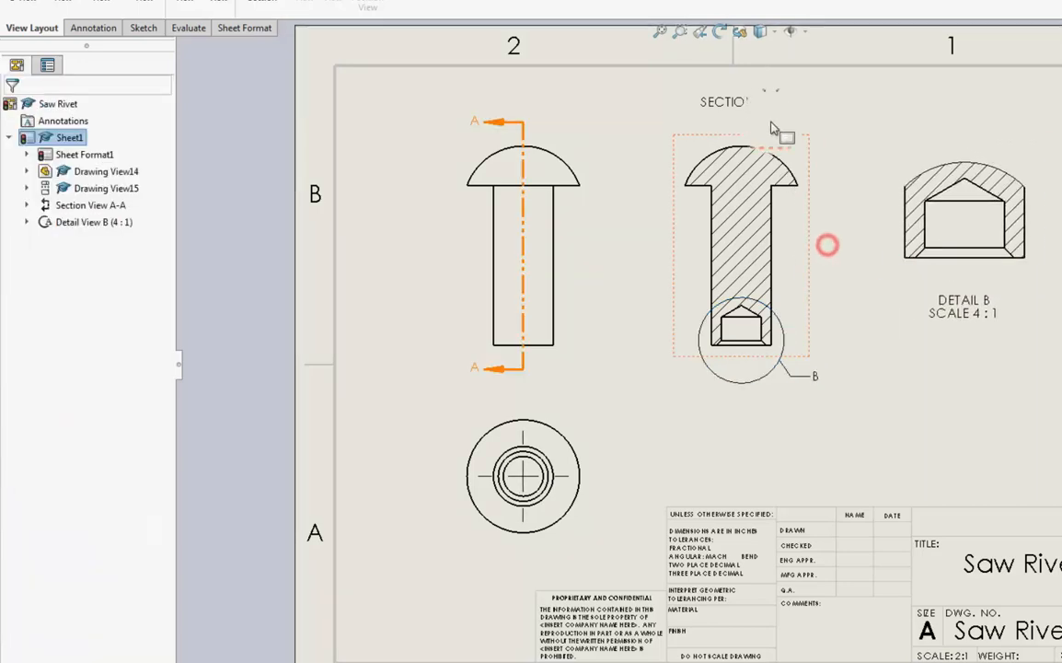
Step: Place the DETAIL B scale label above the detail view and shift the view slightly away from the section view
left_click_drag(957, 300, 954, 123)
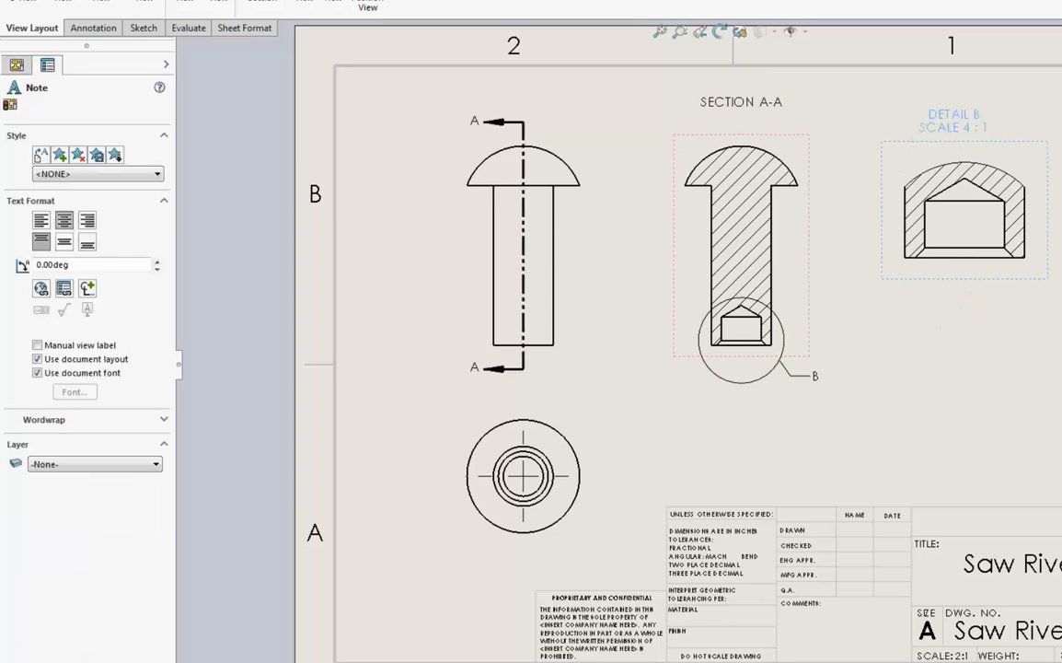
left_click(952, 284)
mouse_move(1050, 232)
left_mouse_down()
mouse_move(1000, 341)
mouse_move(1044, 216)
mouse_move(1057, 233)
left_mouse_up()
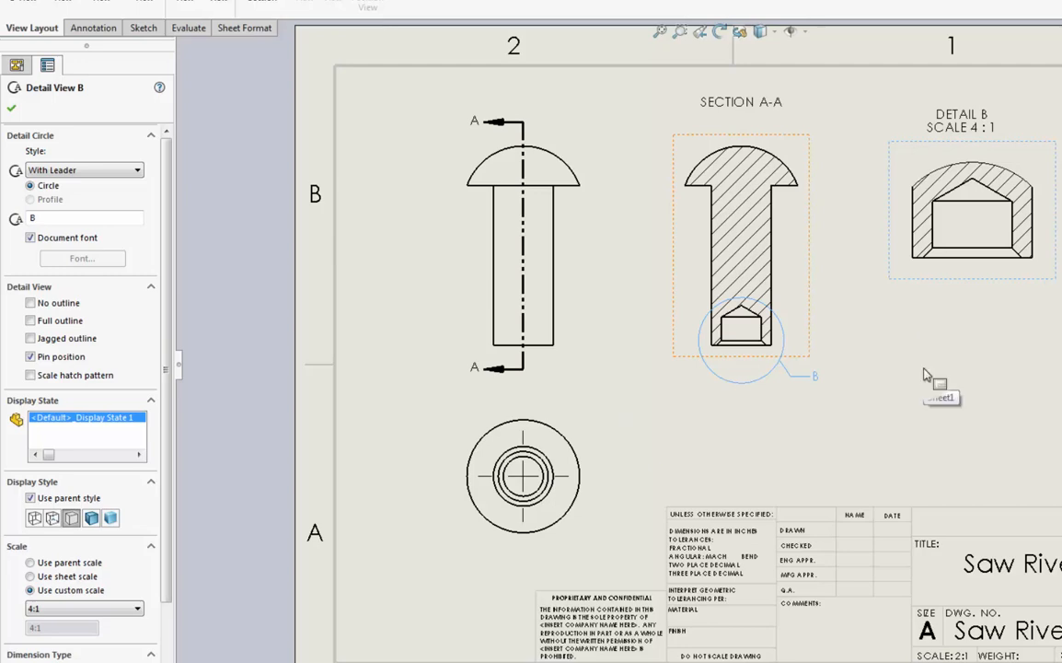
left_click(862, 348)
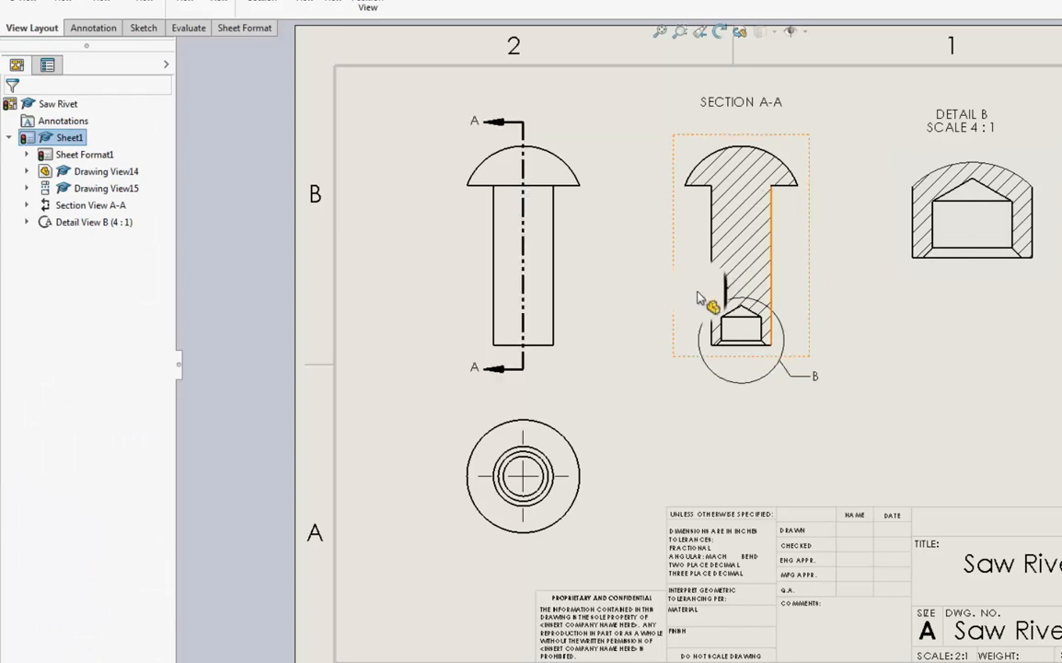
left_click(908, 340)
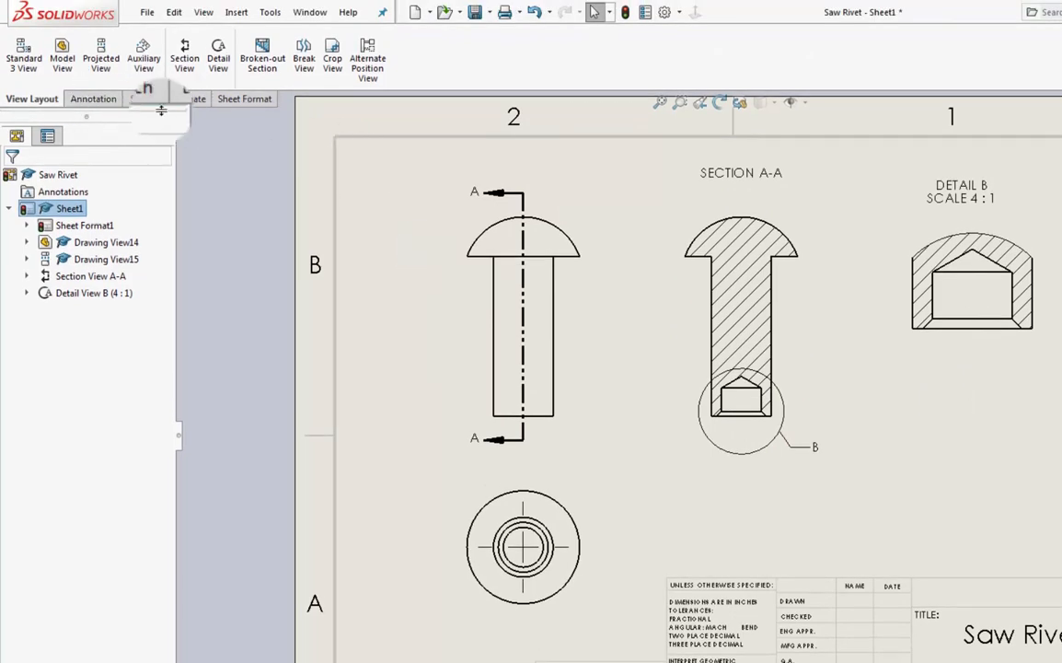
Step: Add a centerline along the rivet's axis in section view A-A by selecting its faces
left_click(95, 104)
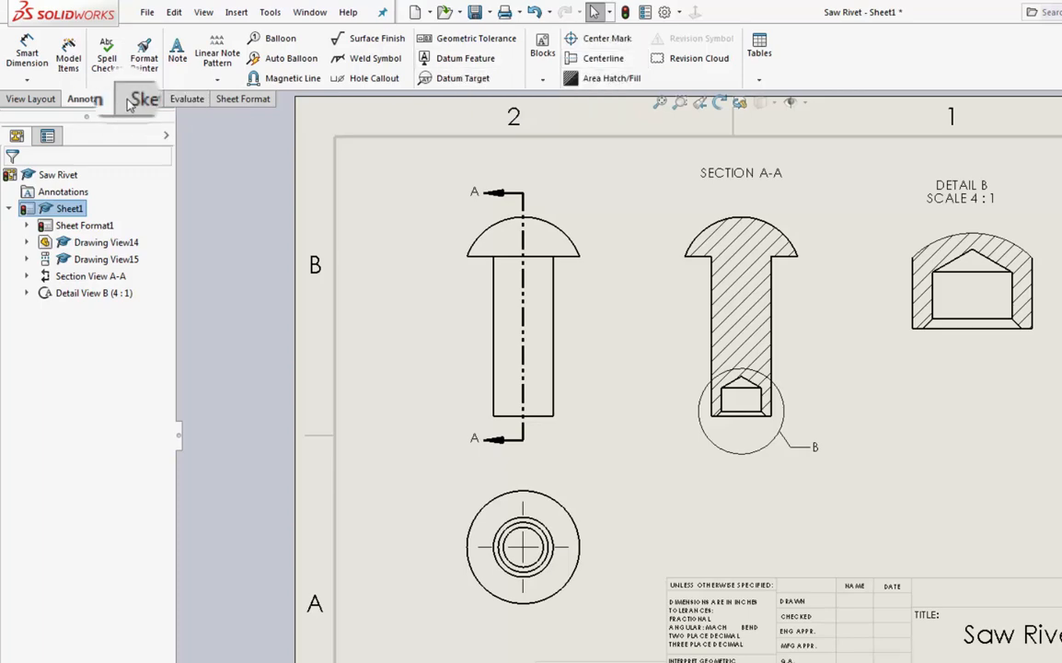
left_click(603, 58)
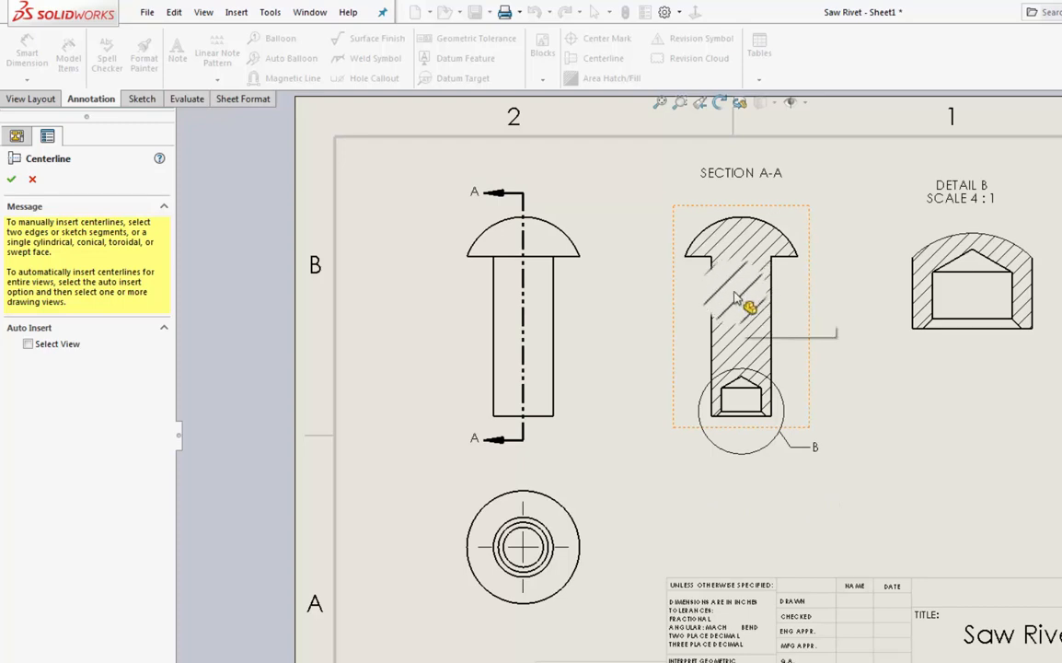
left_click(765, 310)
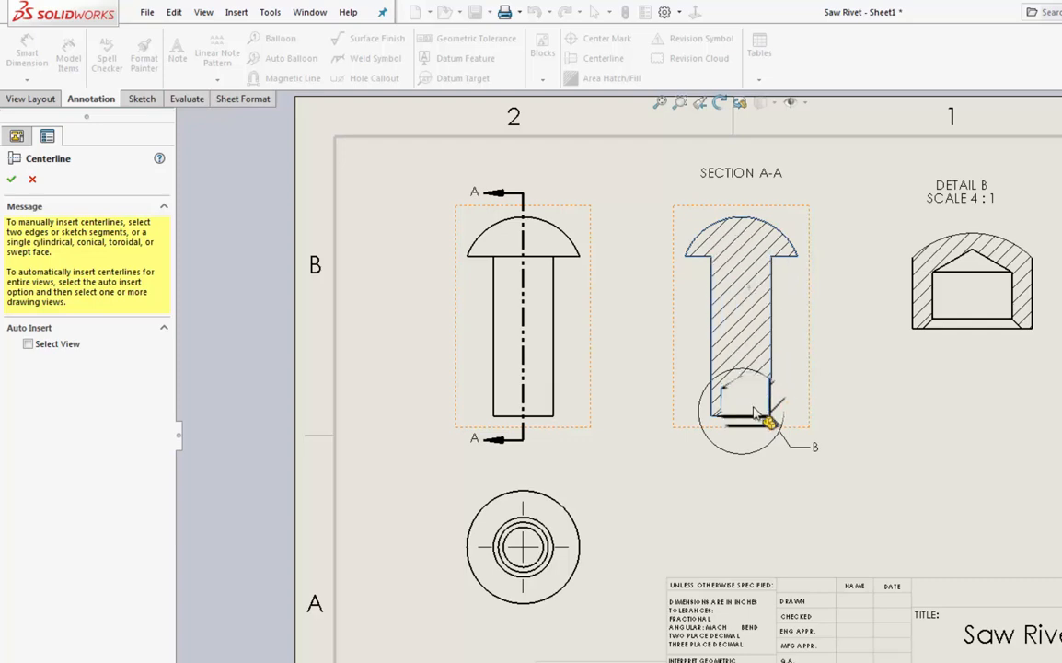
scroll(750, 408, "down", 5)
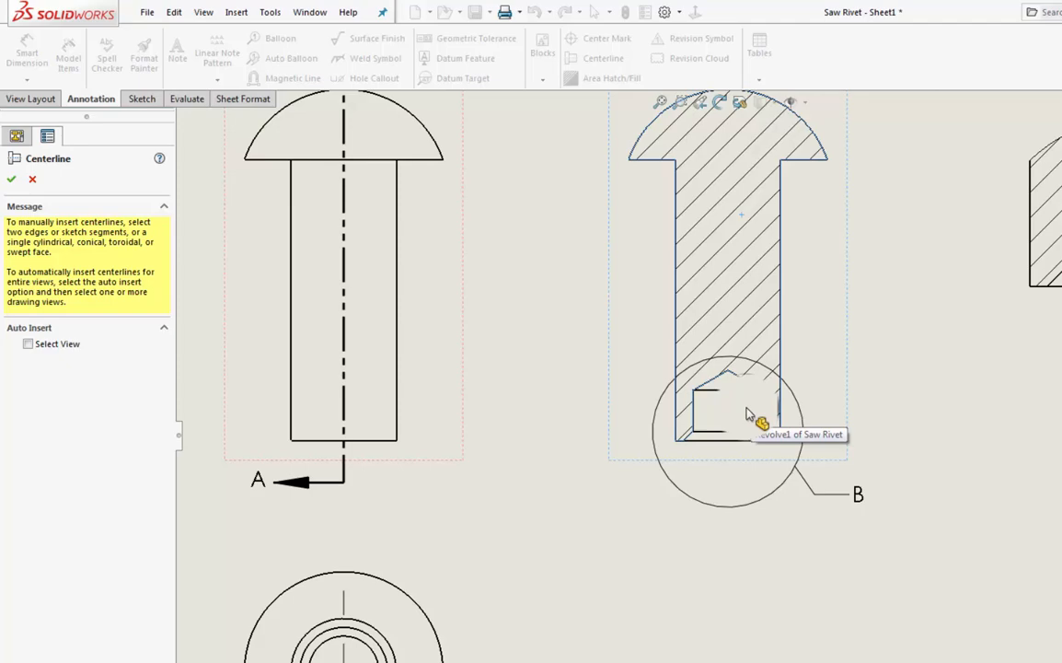
left_click(749, 416)
scroll(803, 442, "up", 1)
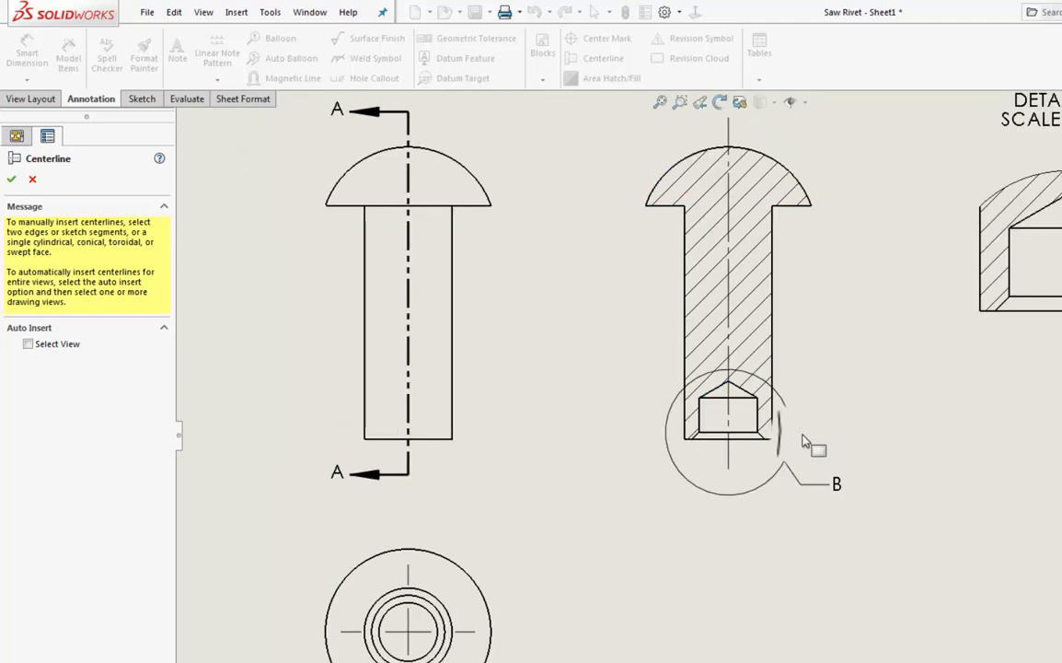
scroll(804, 442, "up", 1)
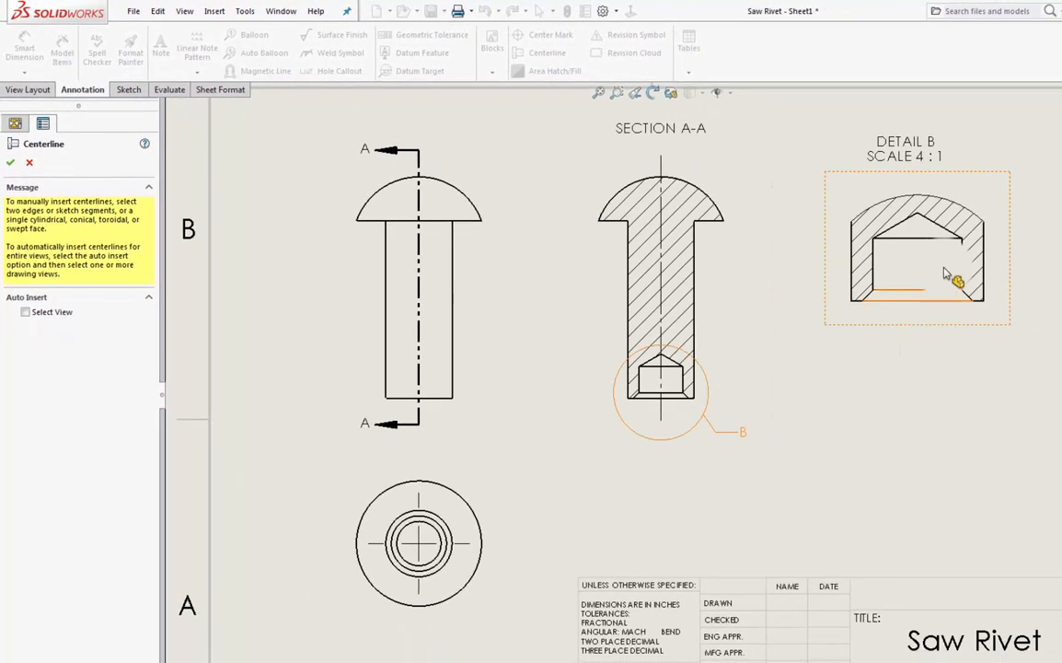
Step: Add a centerline through the blind hole in detail view B and finish the Centerline command
left_click(944, 268)
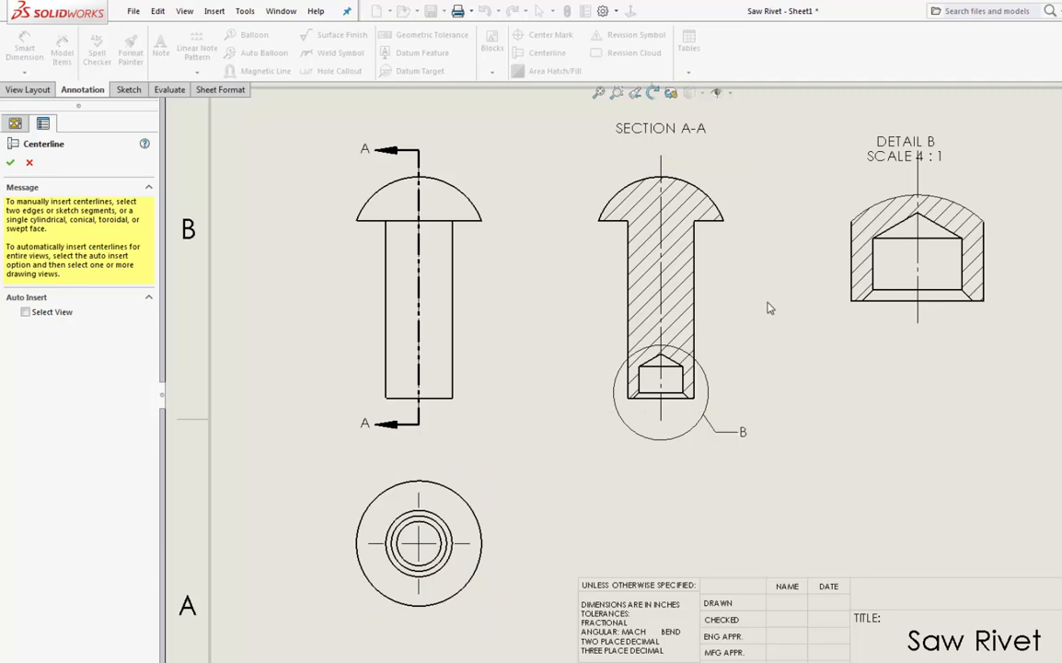
left_click(600, 94)
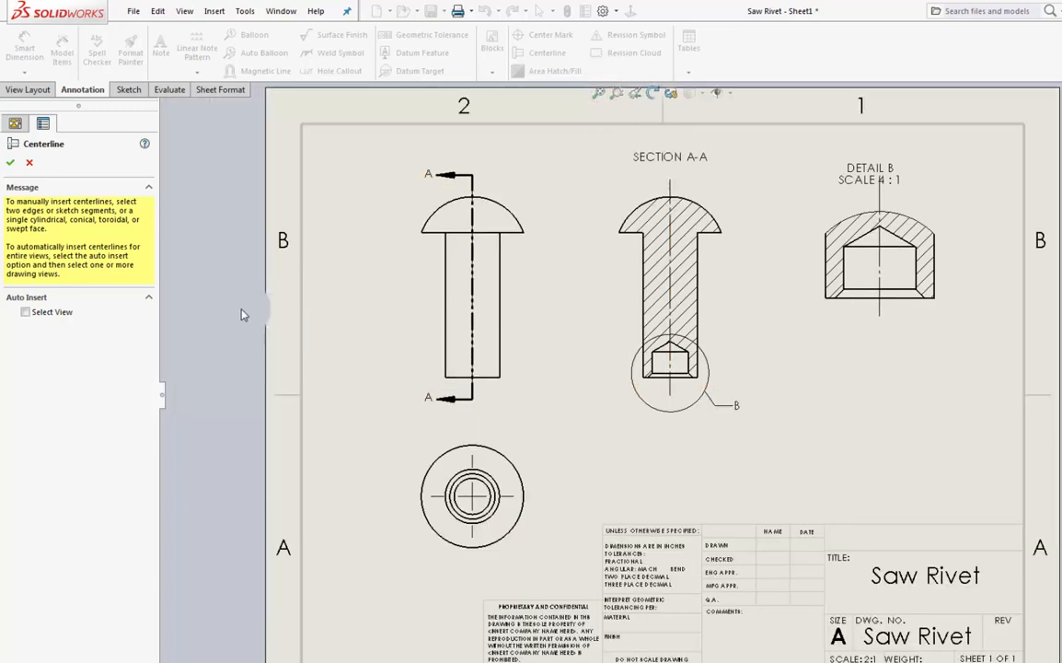
left_click(10, 162)
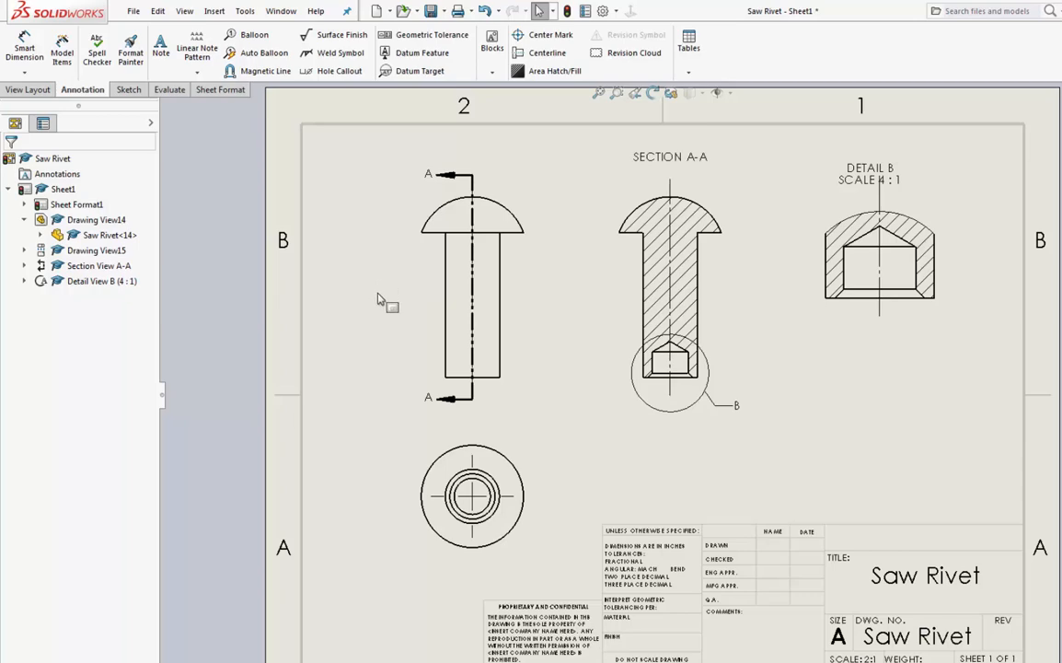
Step: Insert Model Items from the entire model into all views, including marked, unmarked, instance-count, toleranced, hole-location and hole-callout dimensions
left_click(25, 47)
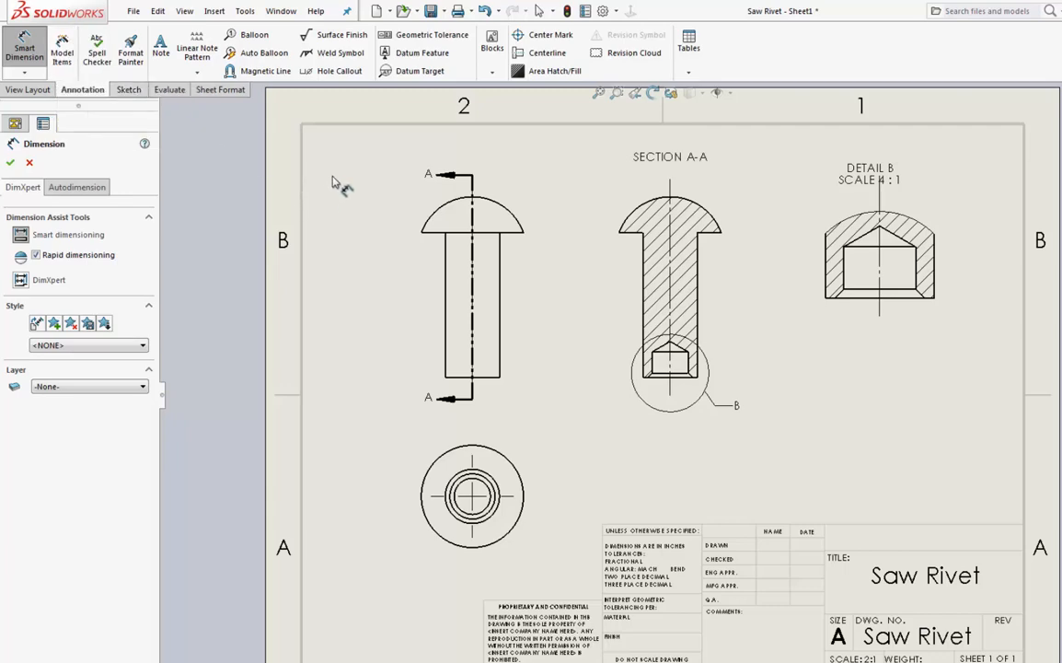
left_click(65, 50)
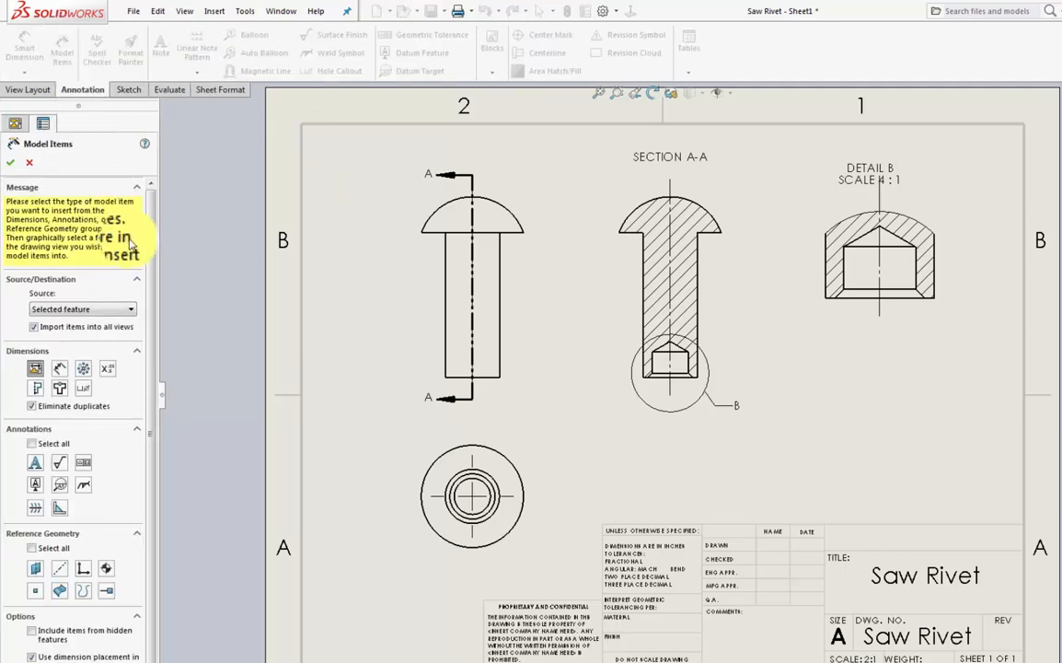
left_click(121, 311)
left_click(109, 322)
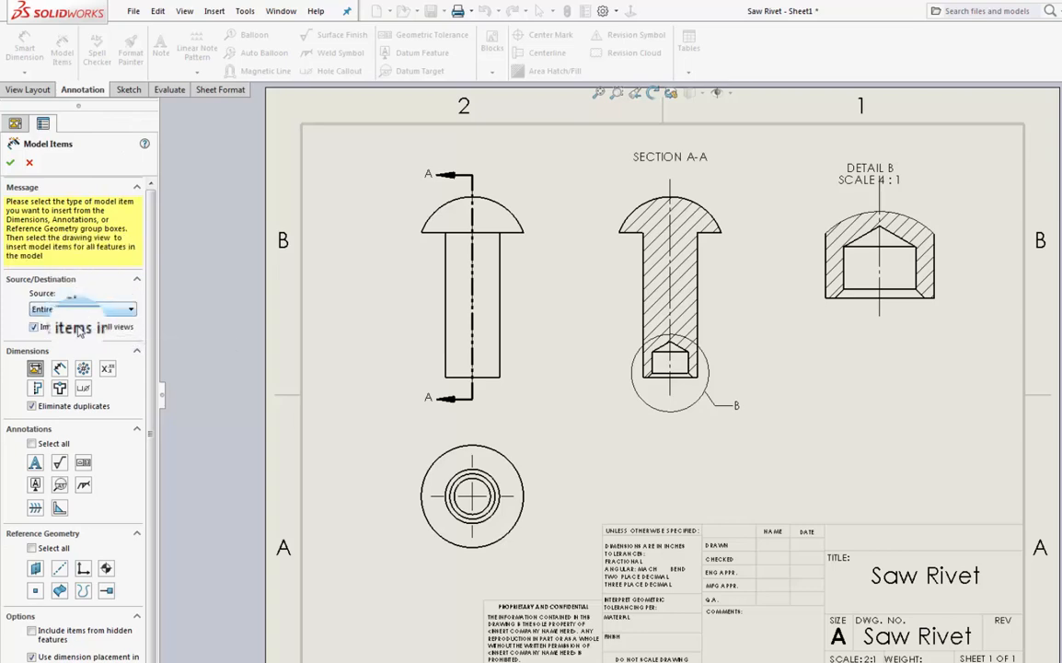
left_click(61, 371)
left_click(84, 372)
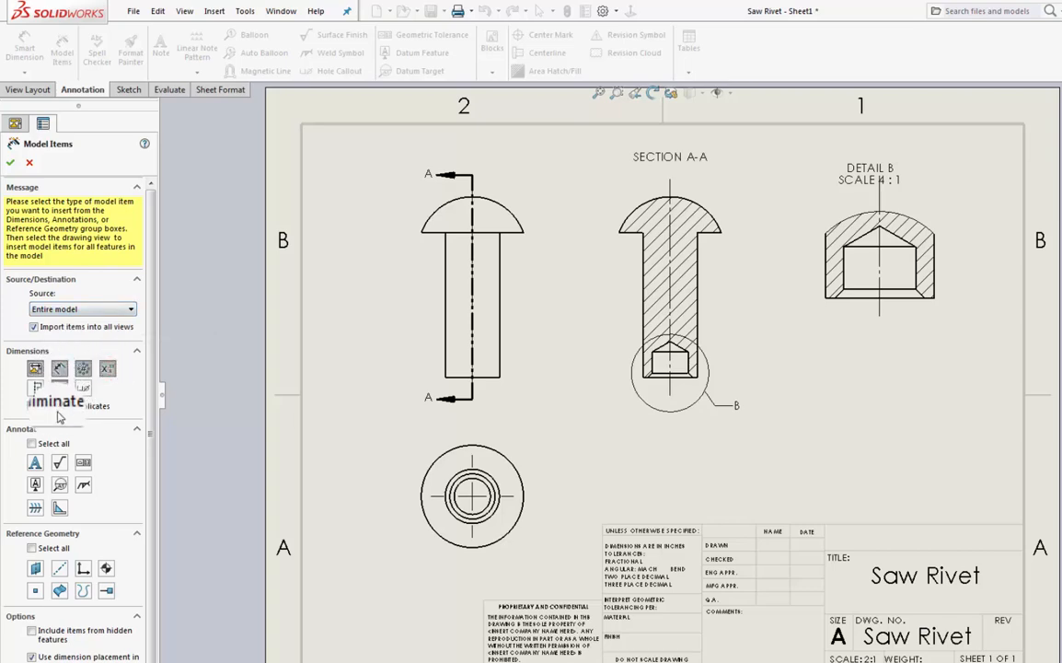
left_click(81, 388)
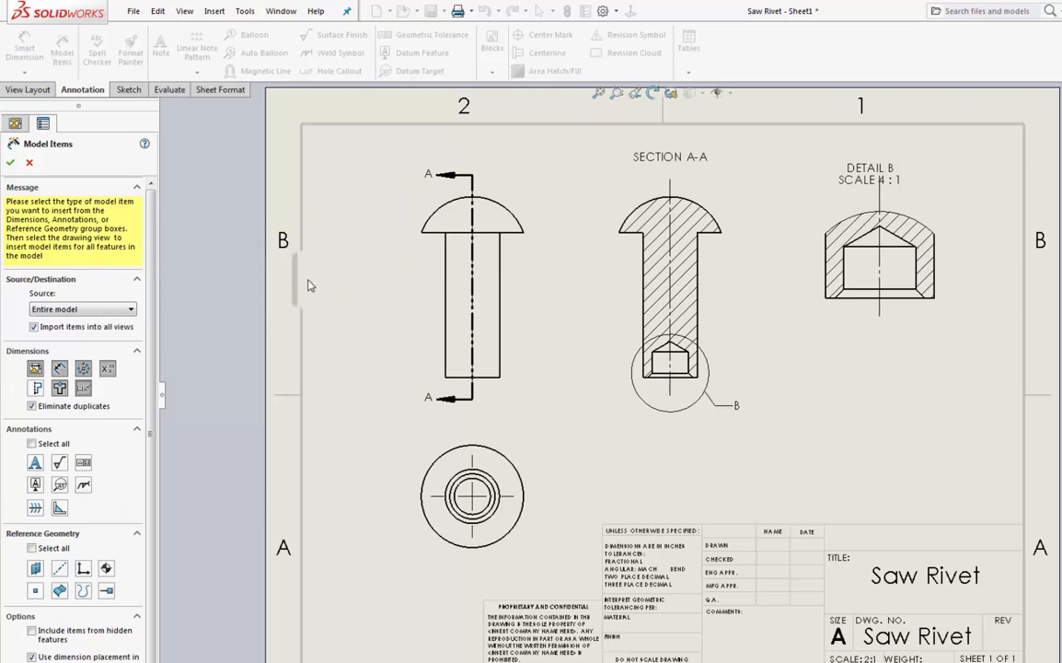
left_click(11, 165)
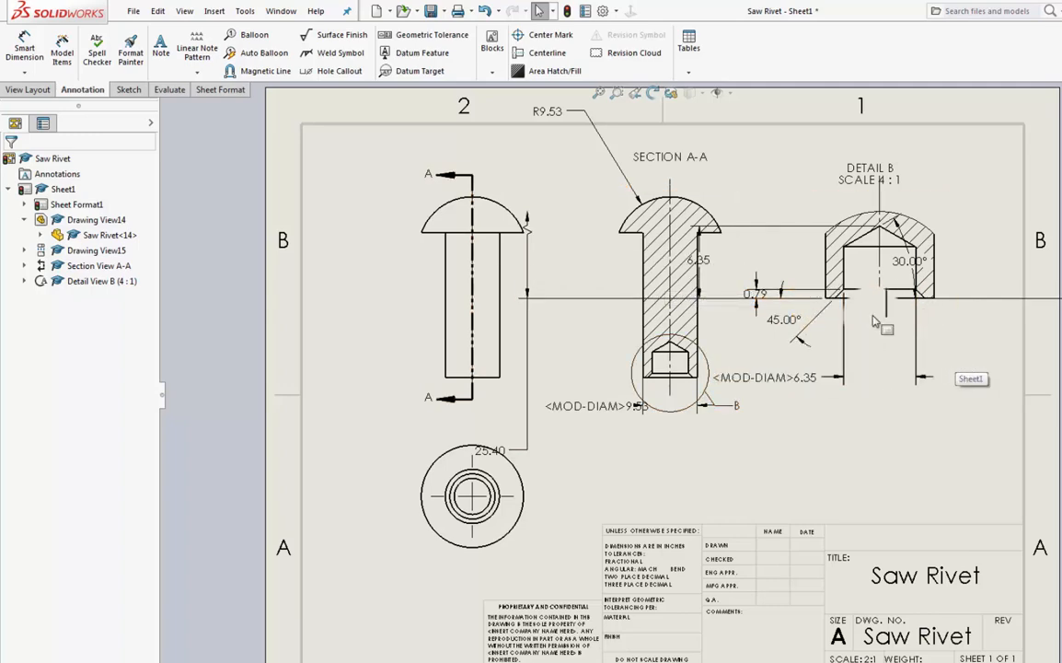
Step: Move the R9.53 radius dimension close to the section view's head and place the 6.35 hole depth and 0.79 chamfer dimensions beside detail view B
left_click_drag(549, 115, 594, 176)
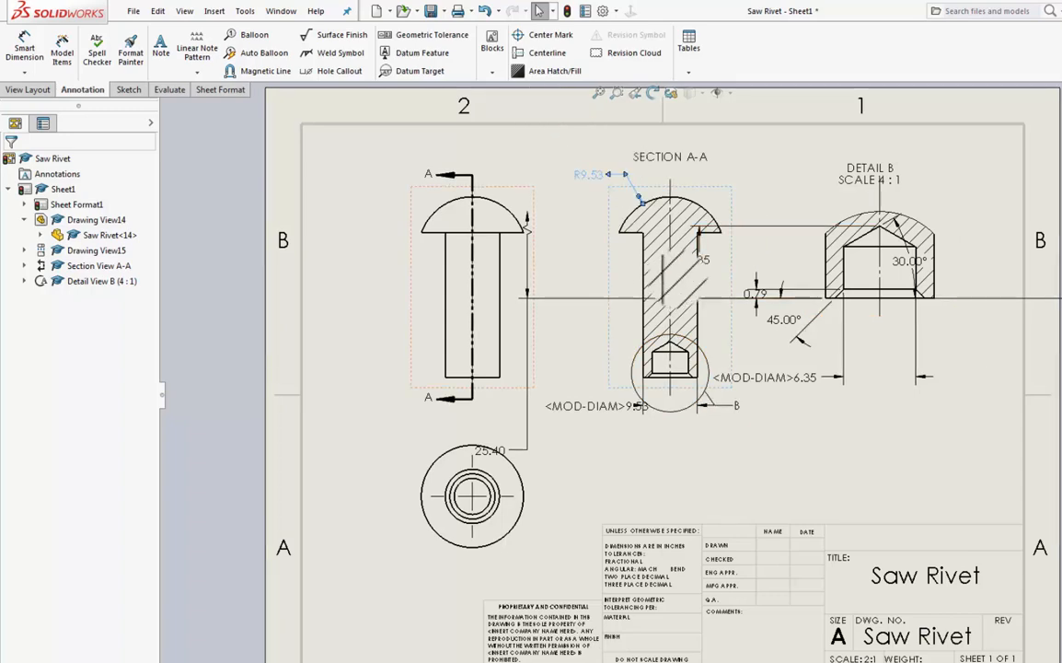
left_click_drag(704, 257, 787, 256)
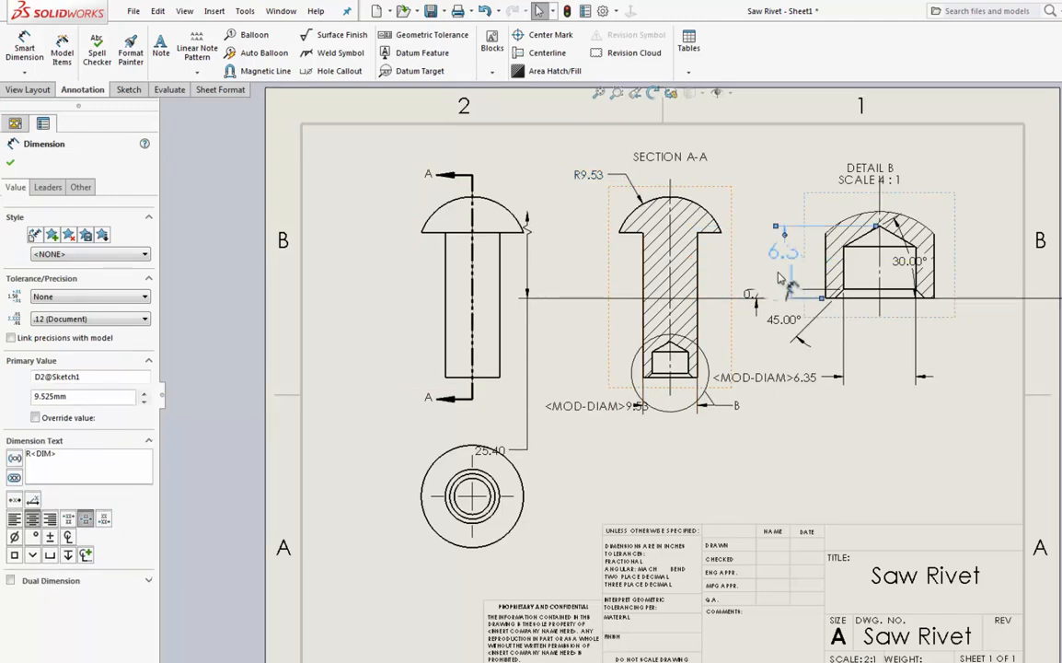
mouse_move(760, 294)
left_mouse_down()
mouse_move(747, 292)
mouse_move(886, 304)
mouse_move(757, 299)
left_mouse_up()
left_click_drag(695, 274, 693, 273)
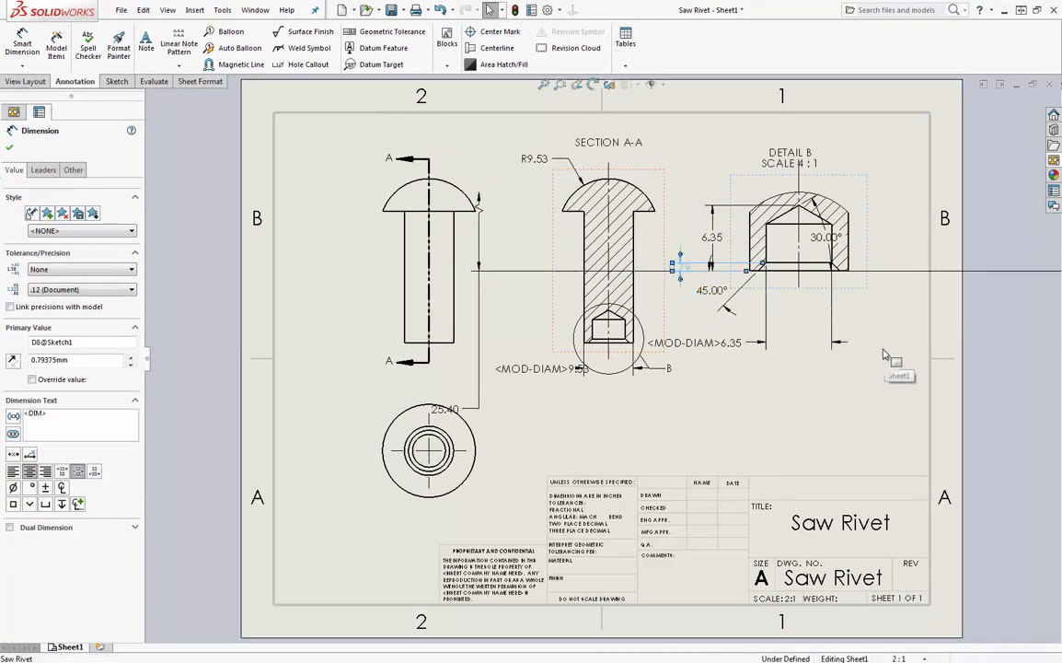
left_click(799, 318)
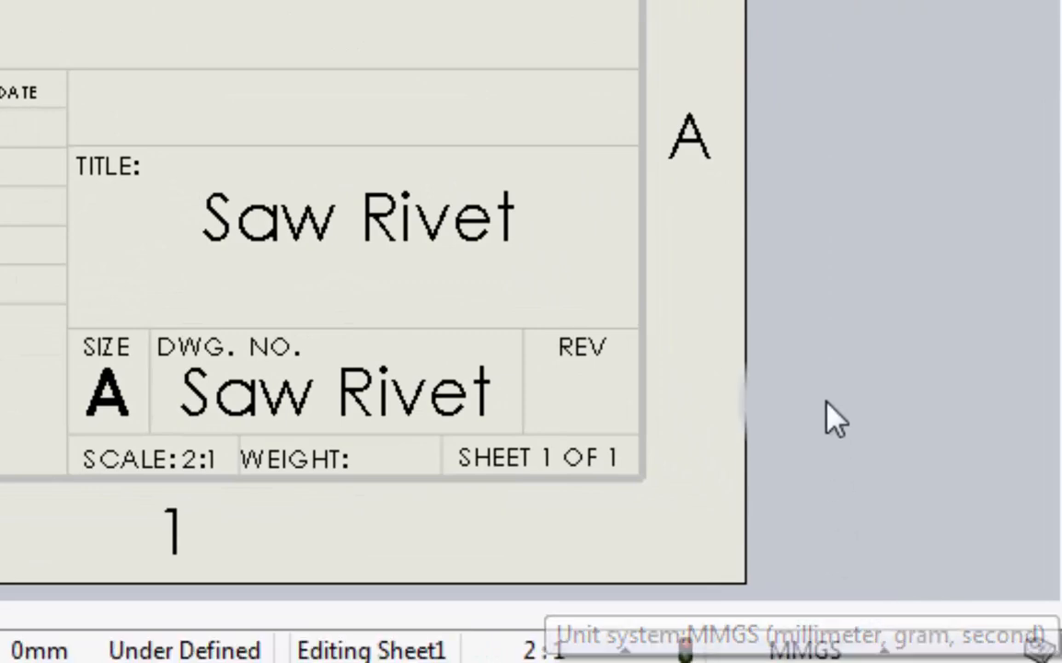
Step: Change the drawing's unit system to IPS (inch, pound, second)
left_click(837, 648)
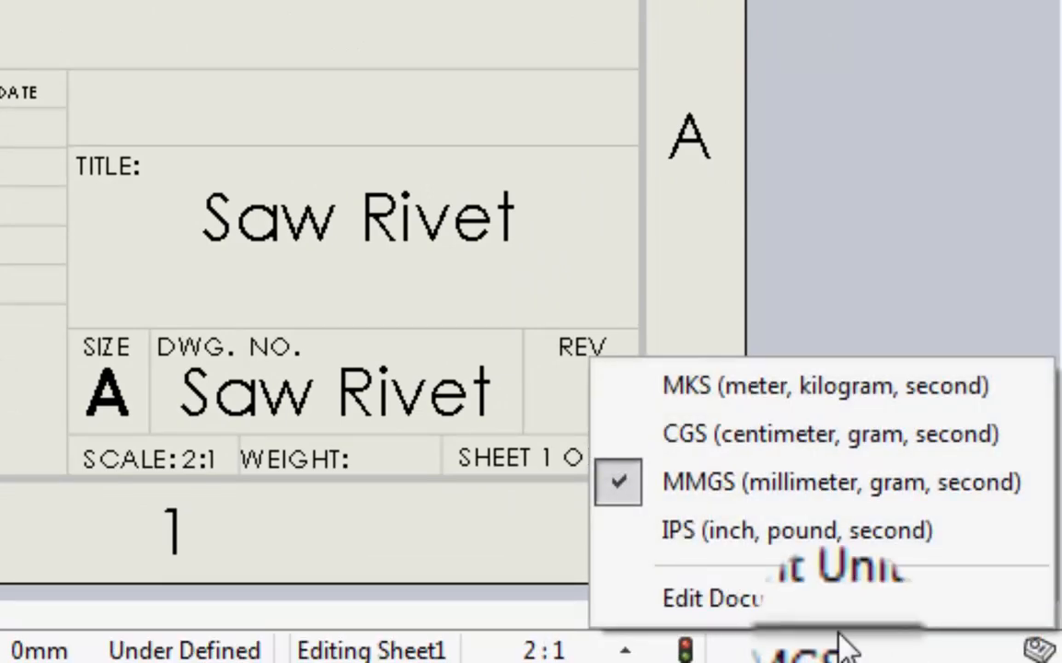
left_click(829, 539)
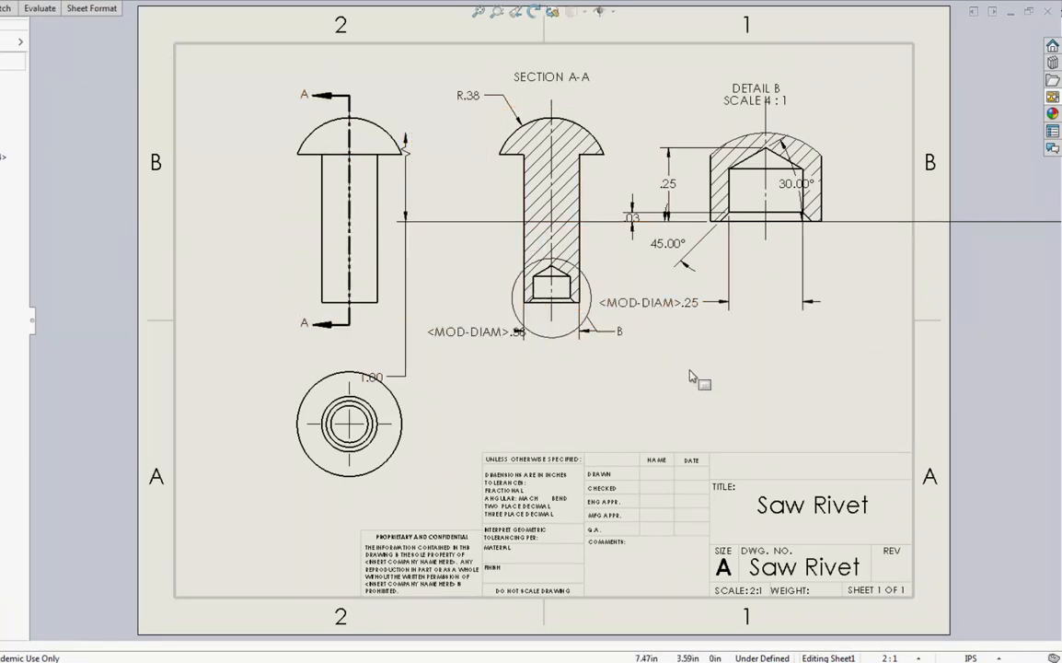
Step: Bring the stray overall length dimension back onto the sheet between the front and section views, and fit the sheet in view
scroll(693, 376, "up", 4)
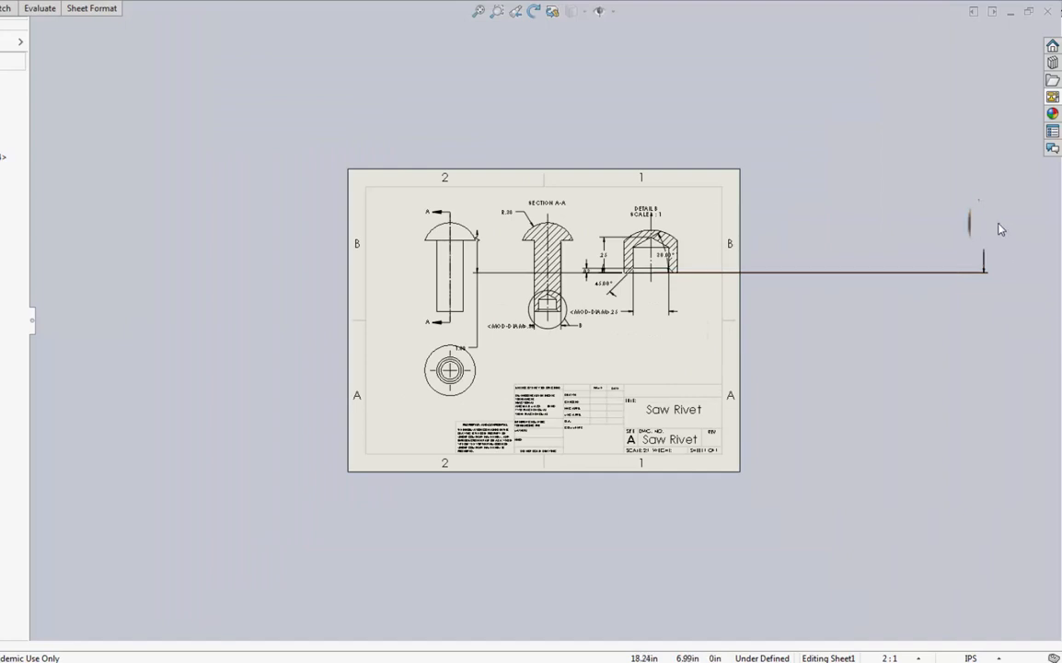
left_click(986, 225)
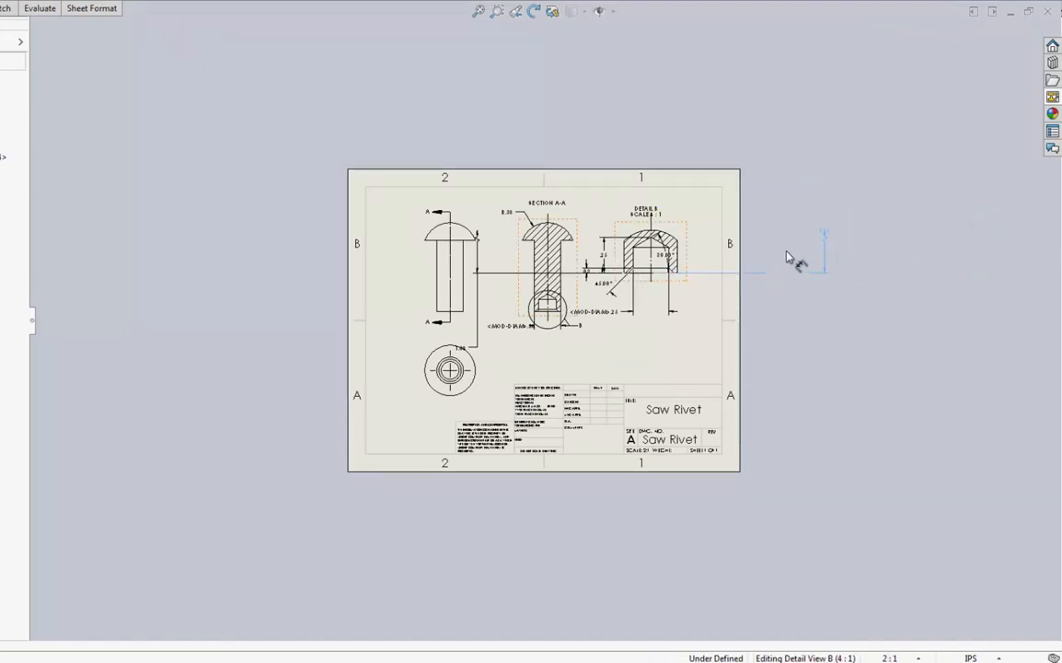
left_click(494, 241)
left_click(476, 79)
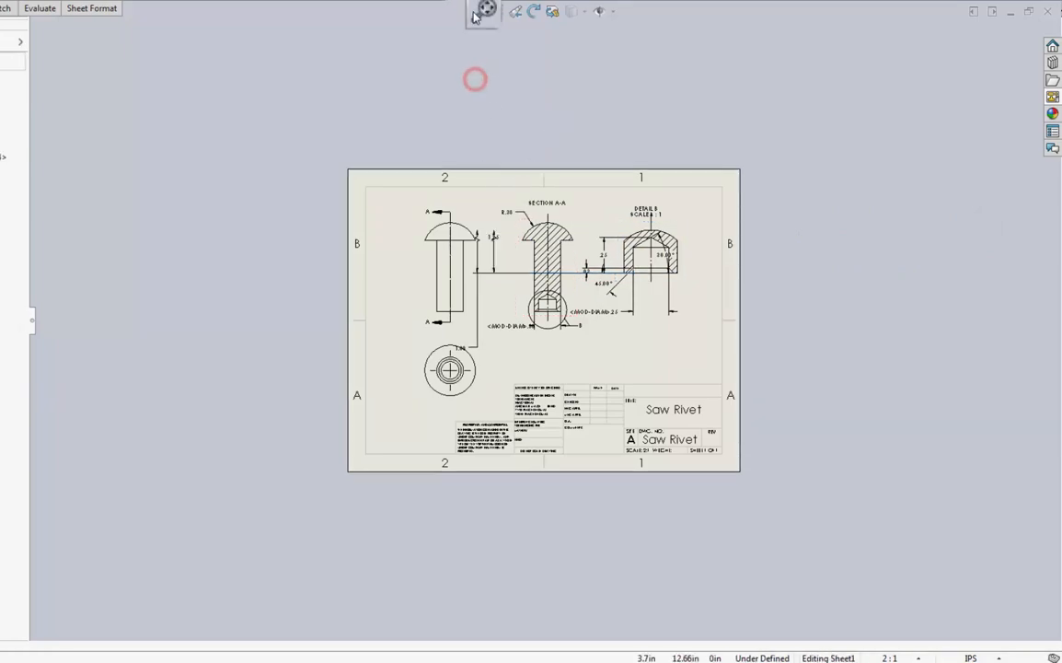
left_click(477, 14)
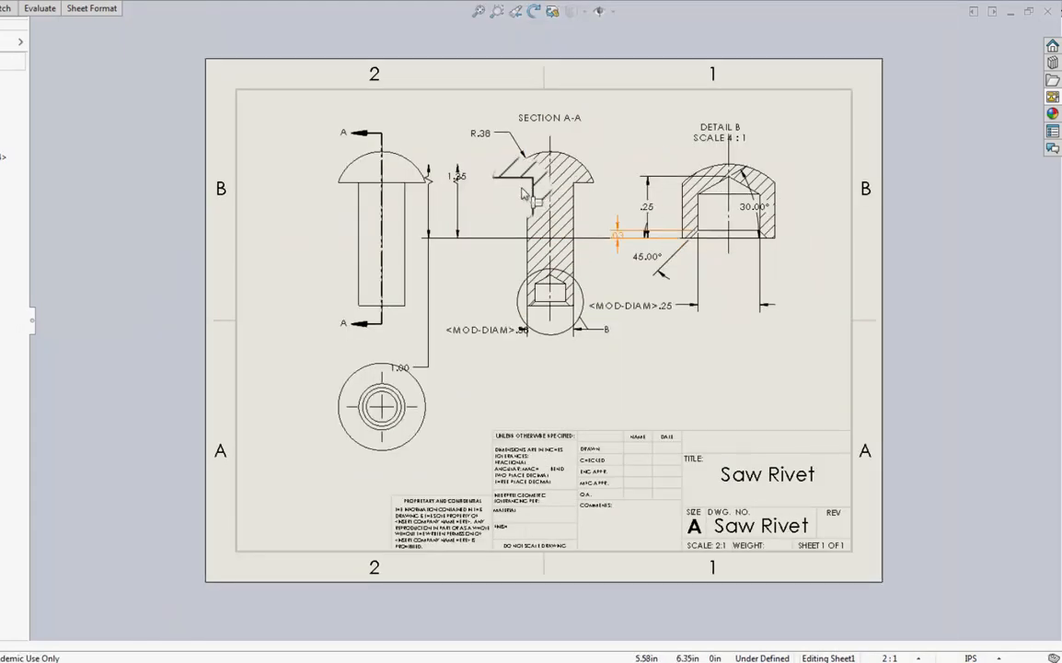
Step: Move the 1.00 length dimension up beside the front view's shank
scroll(573, 262, "up", 1)
scroll(573, 262, "down", 4)
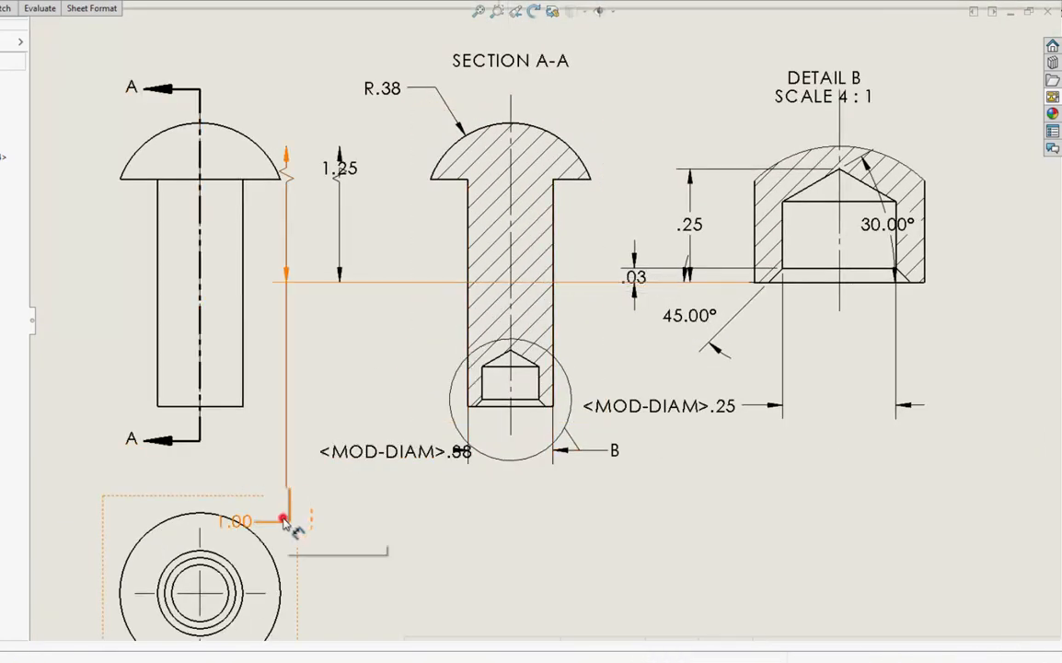
left_click_drag(287, 522, 292, 231)
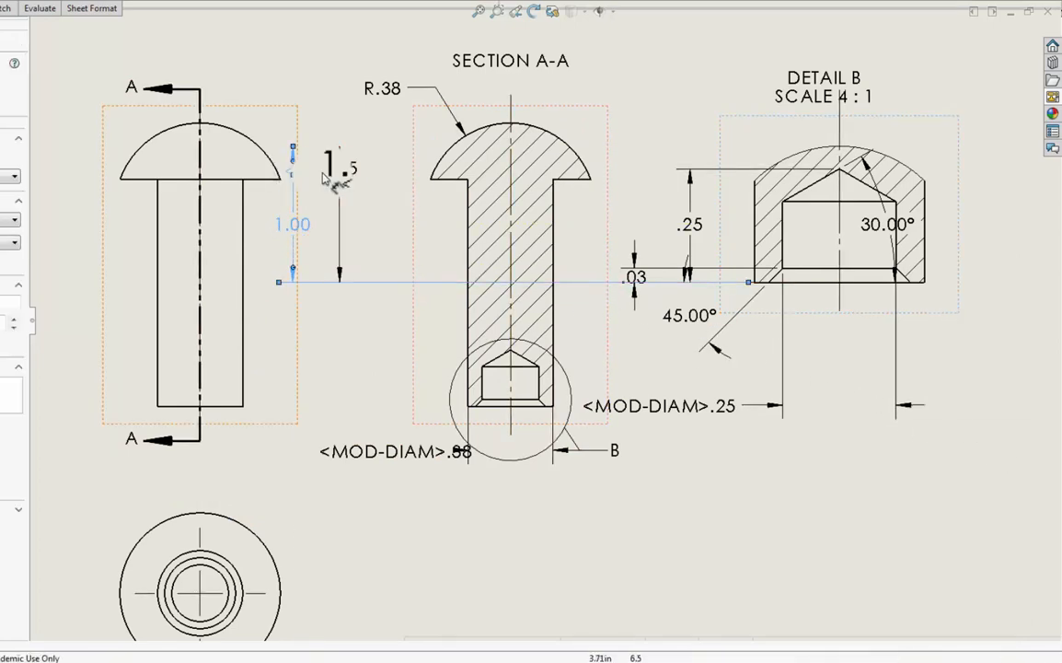
left_click(325, 334)
Step: Place the 1.25 and 1.00 length dimensions side by side along the outer side of detail view B
left_click_drag(368, 215, 982, 265, "shift")
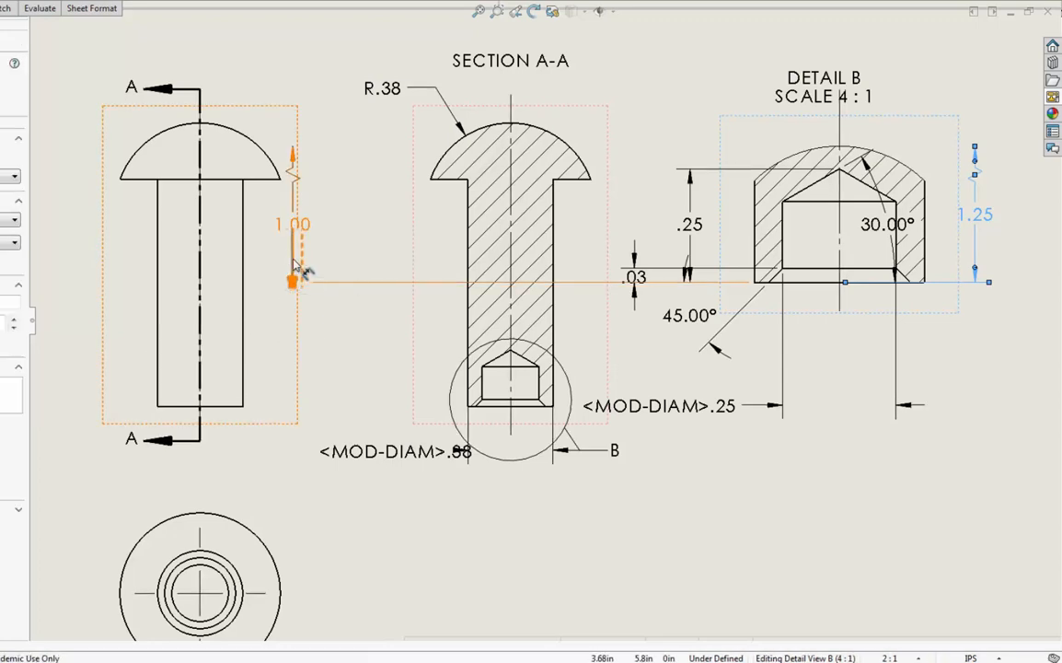
mouse_move(293, 259)
left_mouse_down("shift")
mouse_move(562, 295)
mouse_move(993, 321)
left_mouse_up("shift")
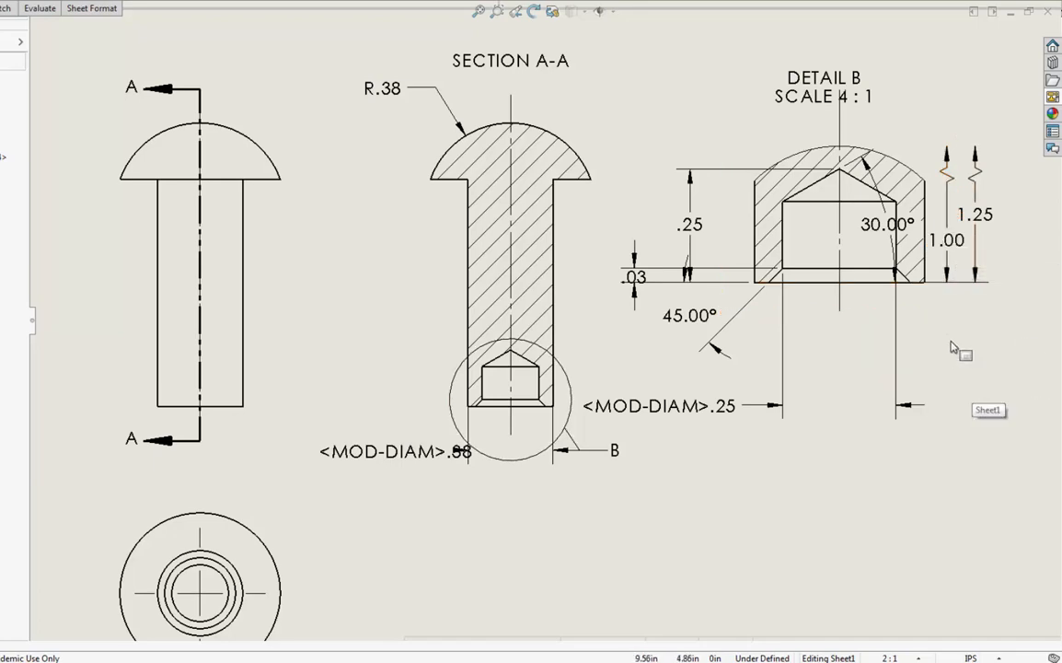
mouse_move(949, 247)
left_mouse_down("shift")
mouse_move(560, 276)
mouse_move(511, 265)
mouse_move(511, 234)
mouse_move(795, 280)
mouse_move(951, 265)
left_mouse_up("shift")
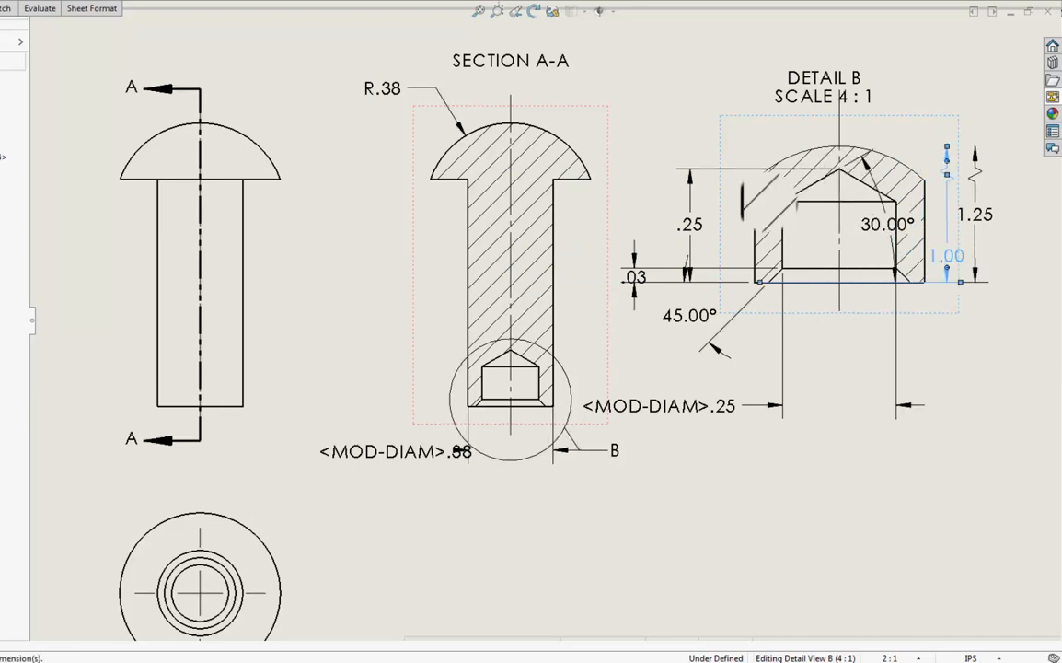
left_click(939, 355)
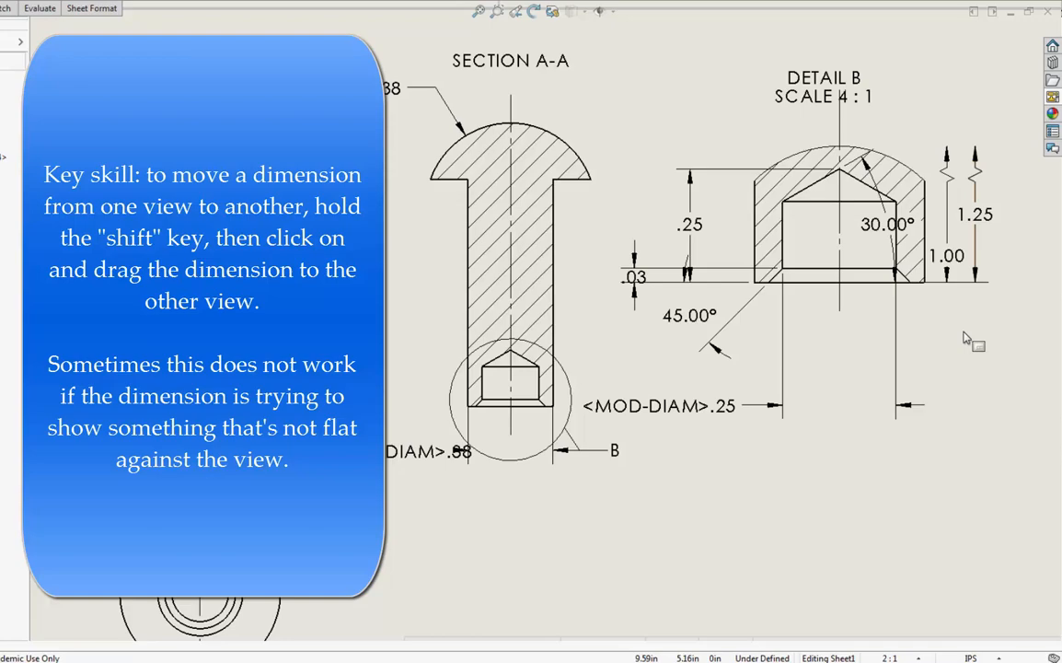
Step: Transfer the 1.00 length dimension from detail view B to section view A-A and place it between the front view and the shank
left_click(951, 225)
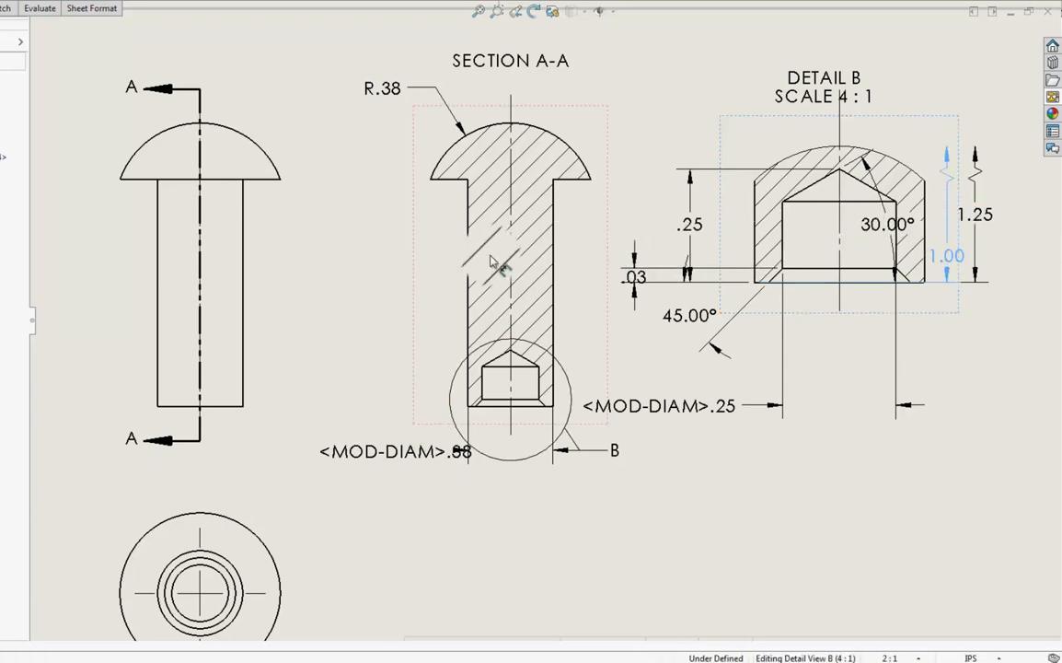
left_click_drag(491, 261, 491, 261, "shift")
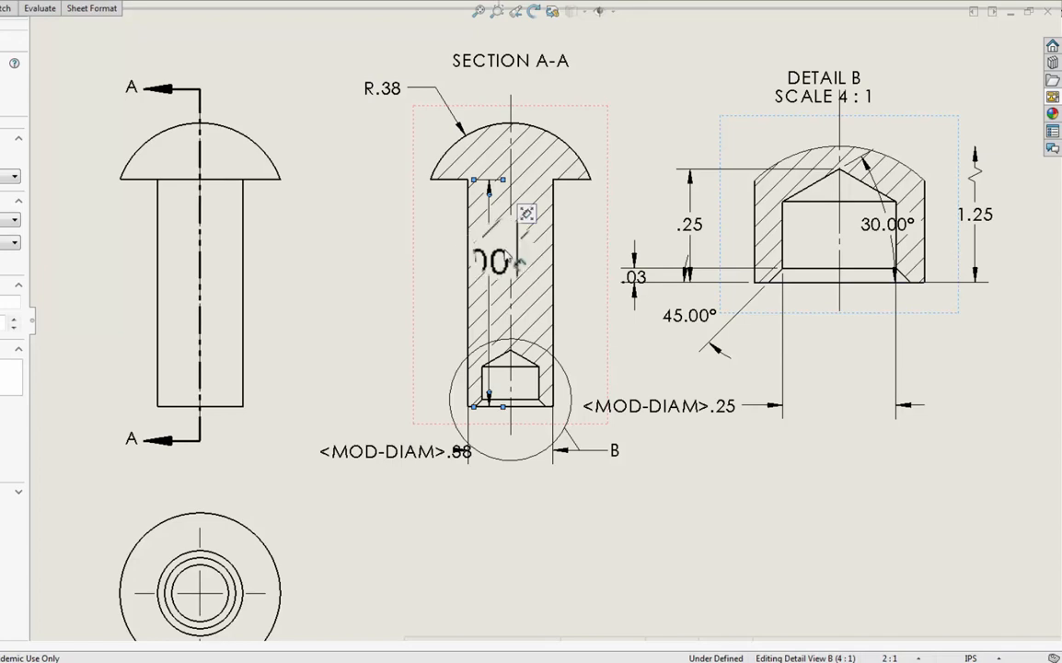
left_click_drag(491, 242, 402, 254)
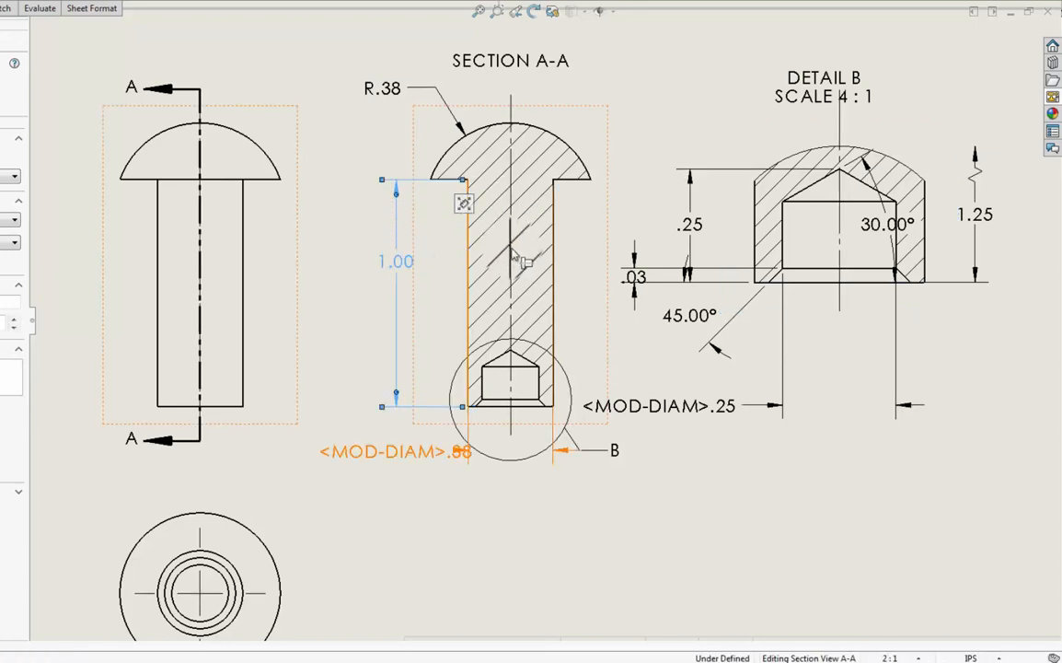
left_click(973, 334)
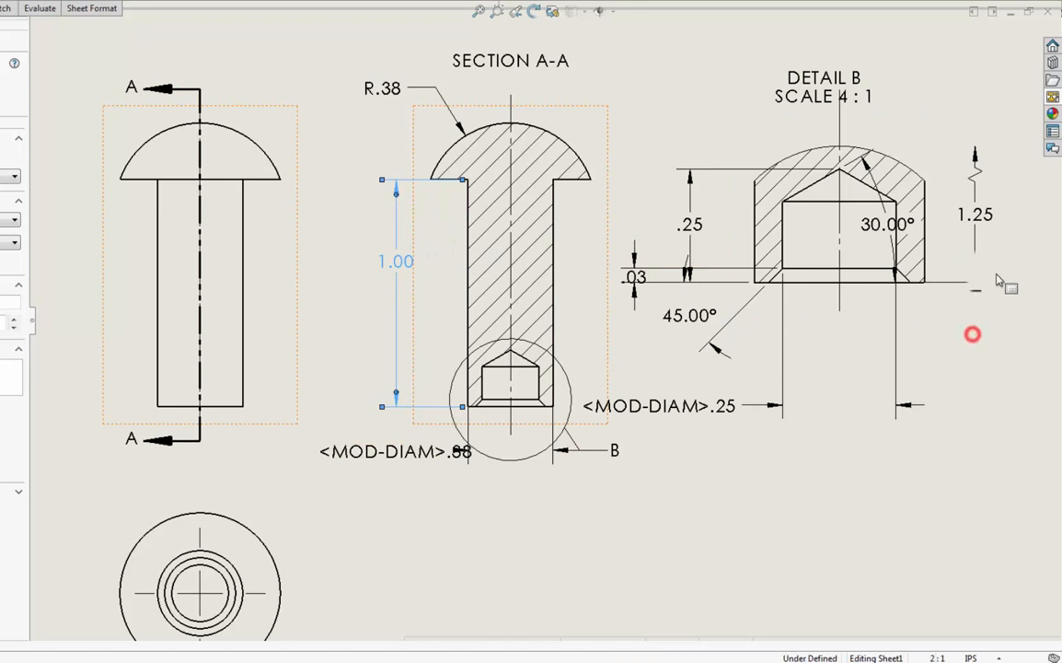
Step: Transfer the 1.25 overall length dimension from detail view B to section view A-A, outside the 1.00 dimension, and fit the sheet in view
left_click(979, 203)
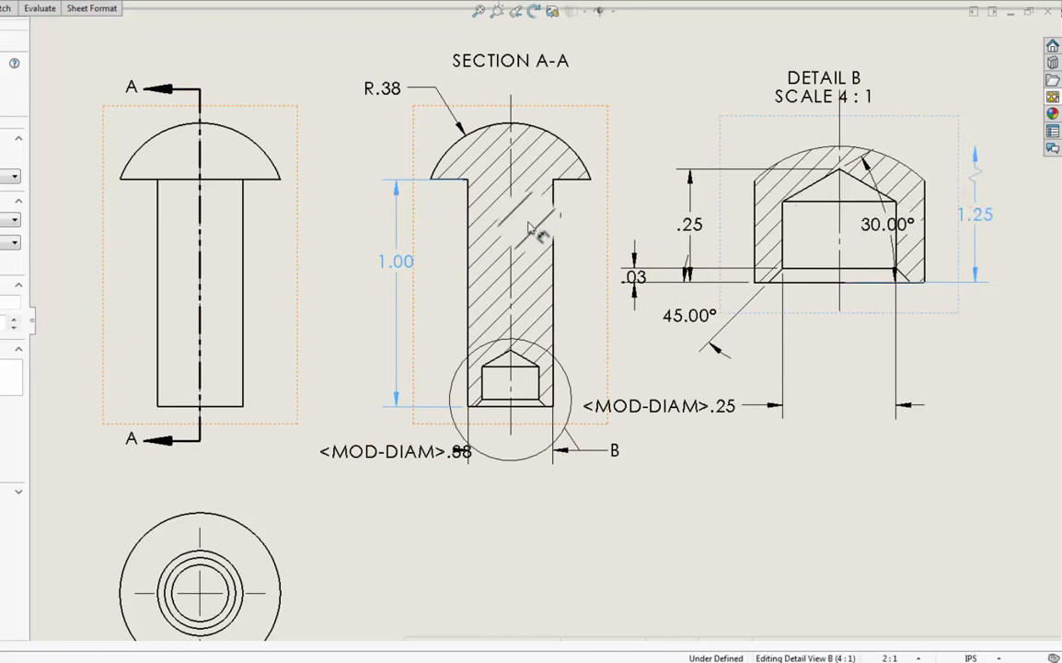
left_click_drag(530, 225, 355, 206, "shift")
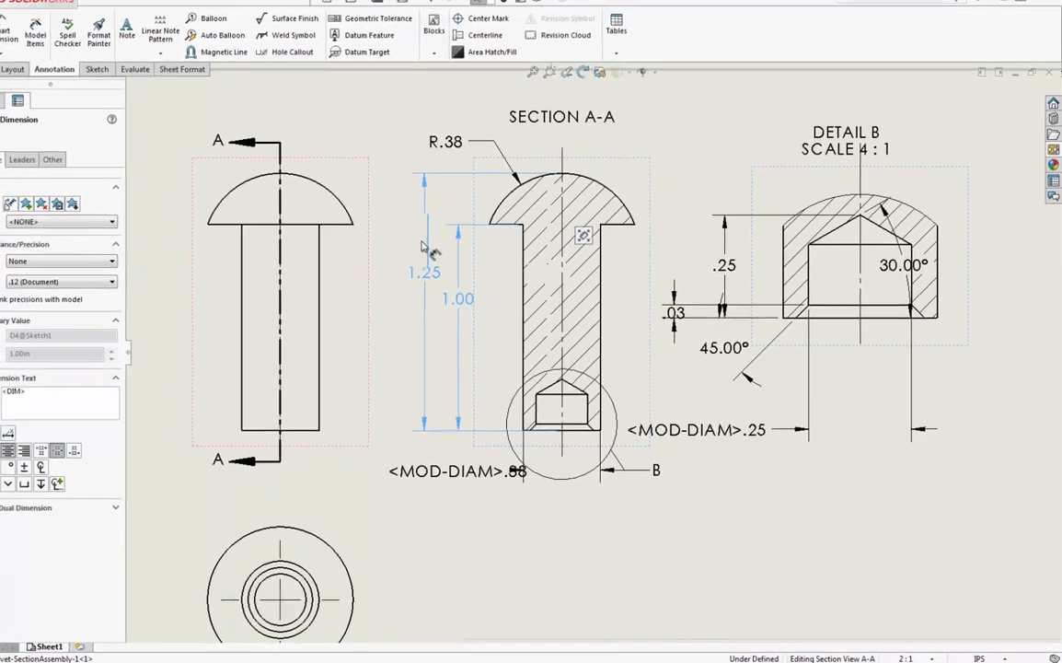
key("f")
left_click(953, 410)
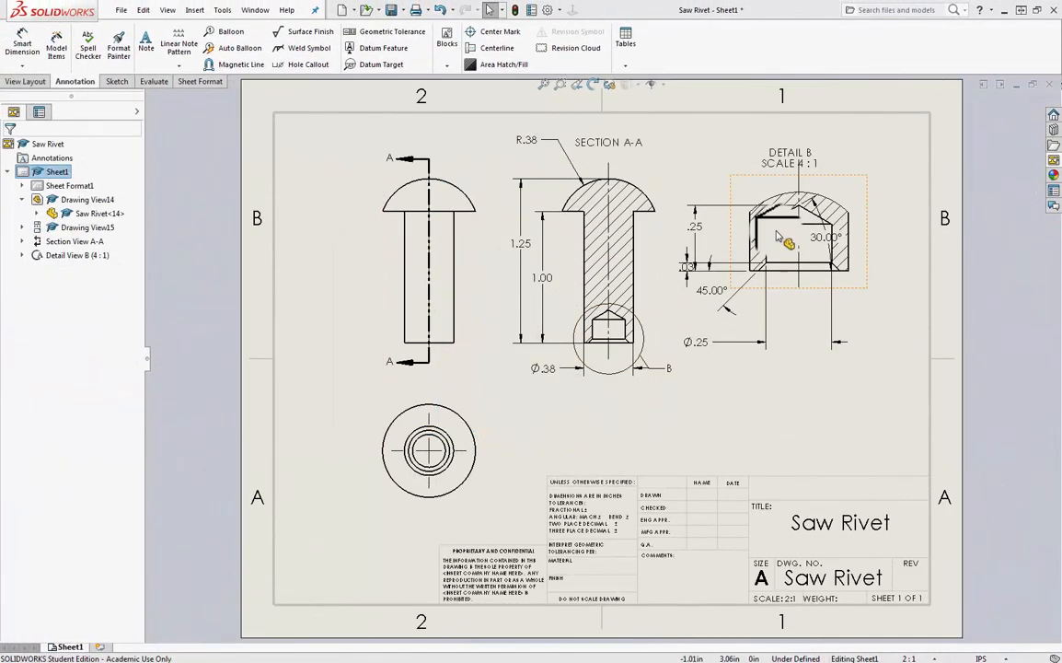
Step: Move the R.38 dimension to the rivet head's side facing the detail view, and the 30° angle dimension outside detail view B near the sheet border
scroll(862, 238, "up", 1)
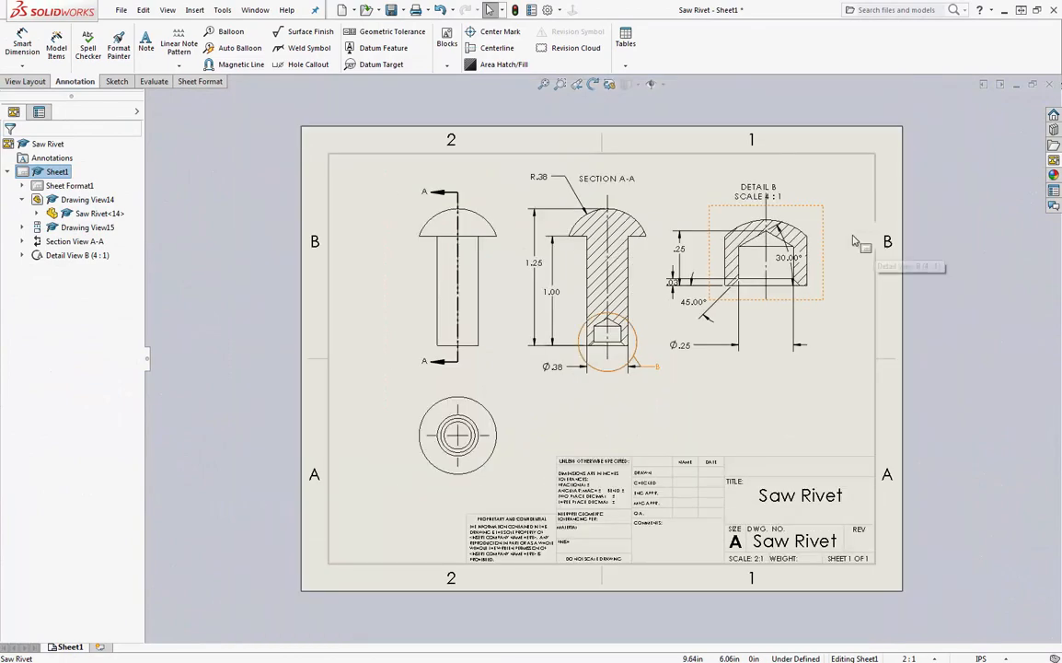
scroll(748, 242, "down", 2)
scroll(631, 229, "down", 2)
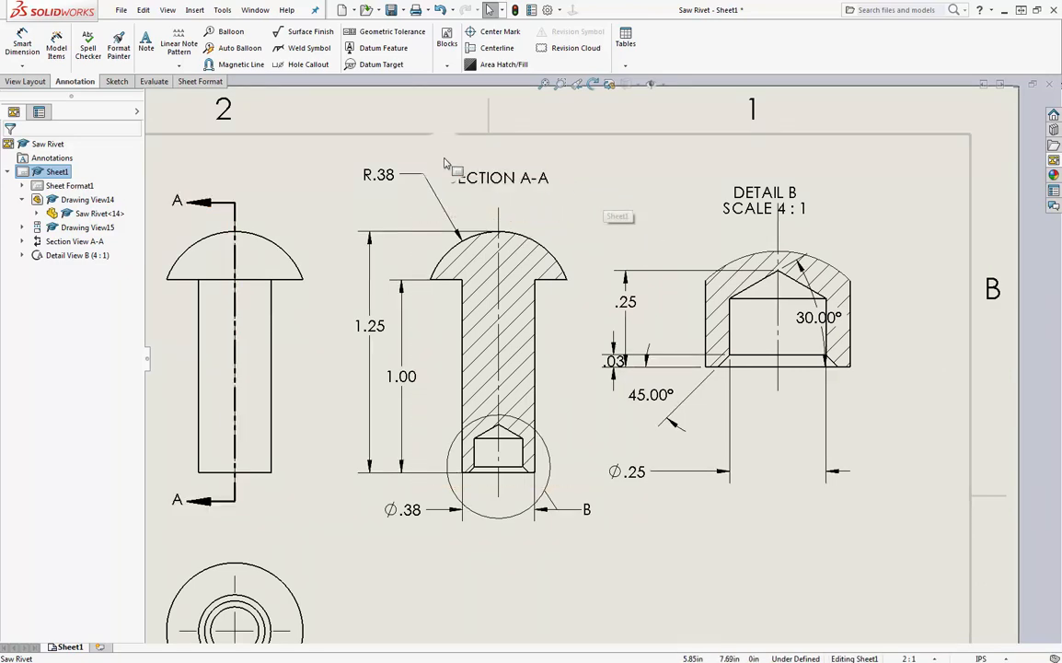
left_click_drag(378, 174, 615, 209)
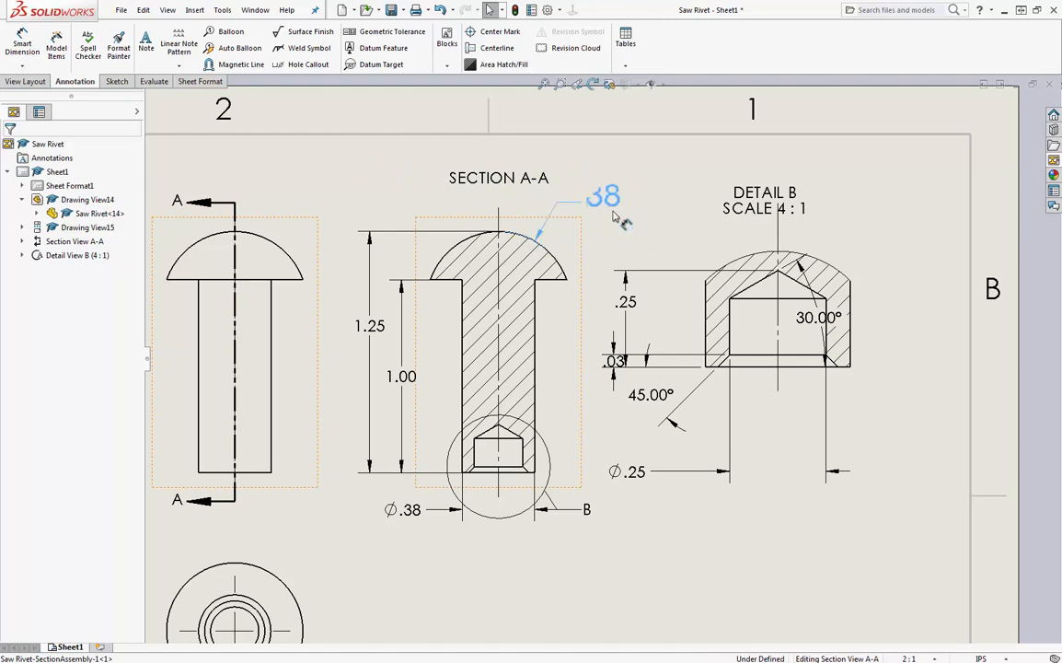
left_click_drag(615, 216, 613, 222)
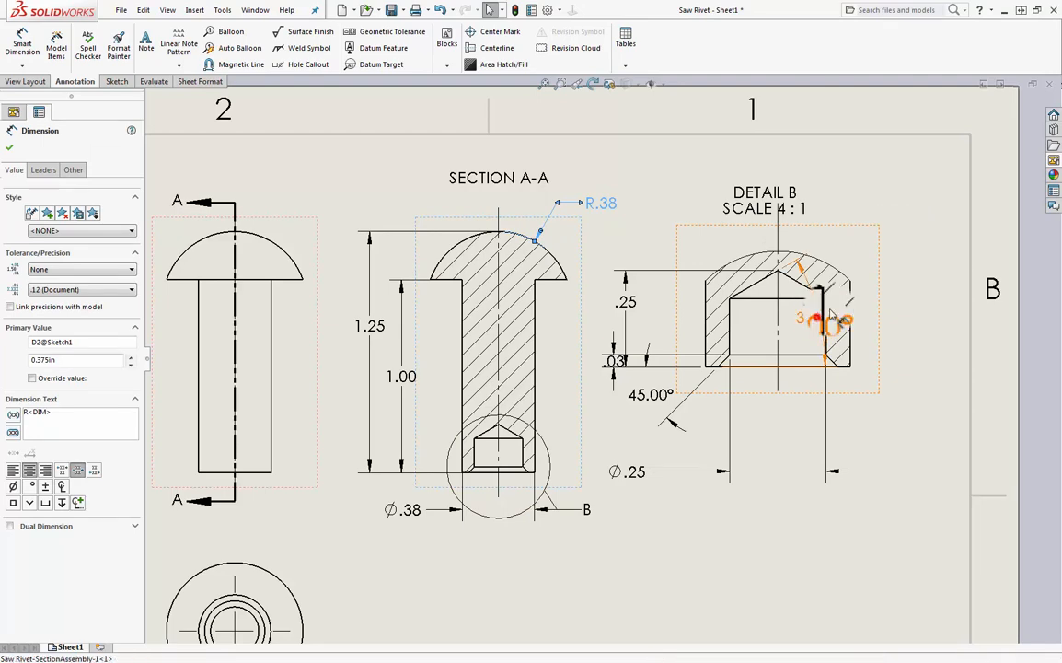
mouse_move(810, 317)
left_mouse_down()
mouse_move(824, 287)
mouse_move(927, 293)
left_mouse_up()
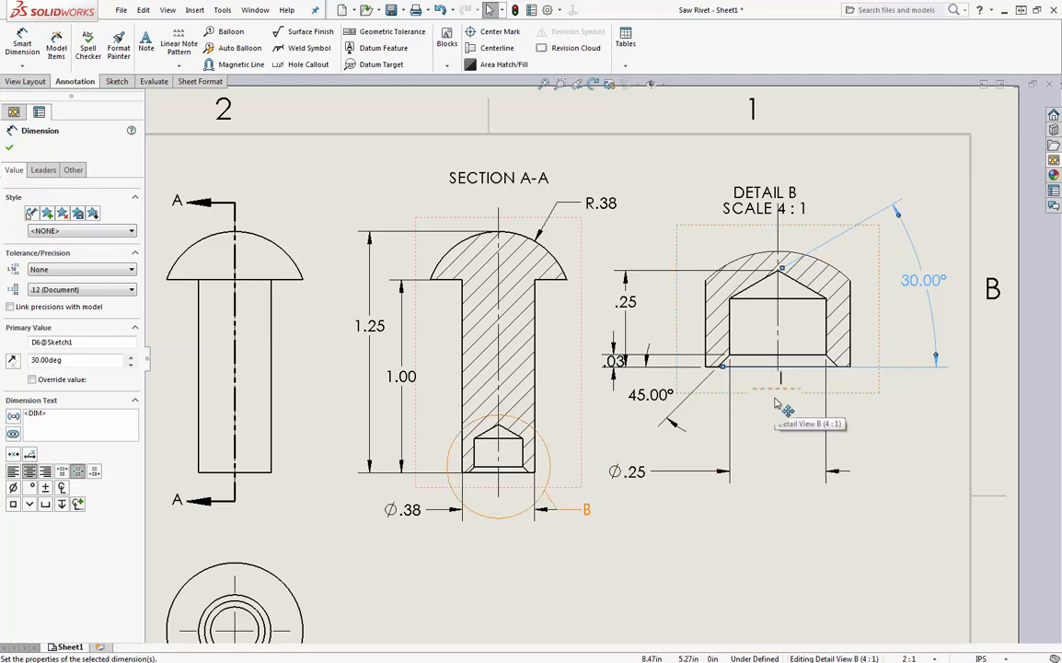
left_click(902, 422)
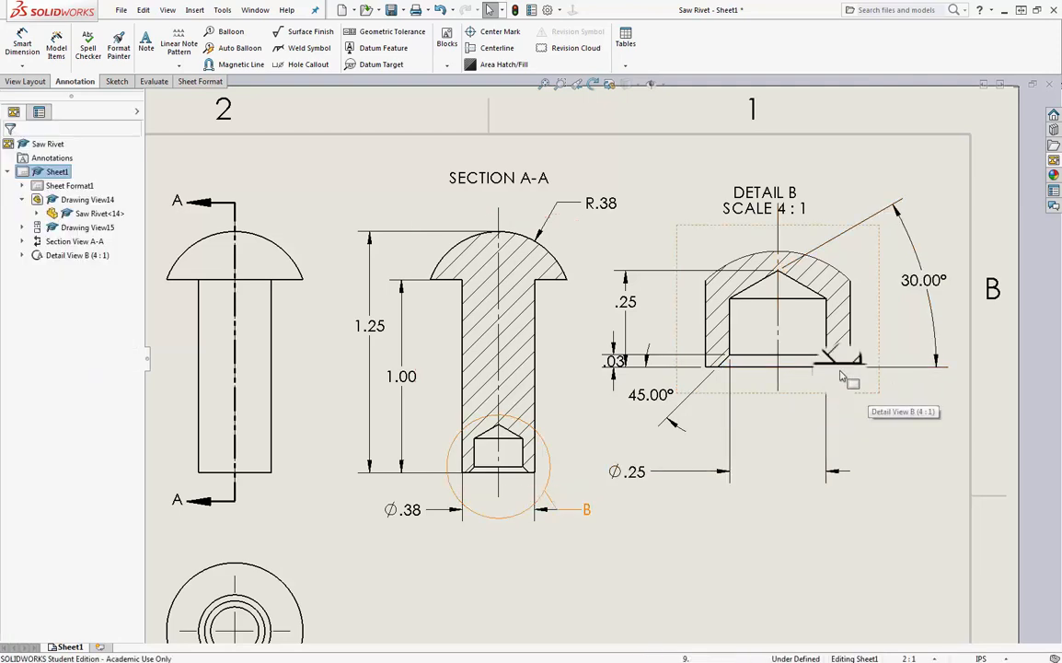
Step: Examine in detail view B where the dimension extension lines meet the hole tip, the chamfer and the bottom edge
scroll(840, 376, "up", 10)
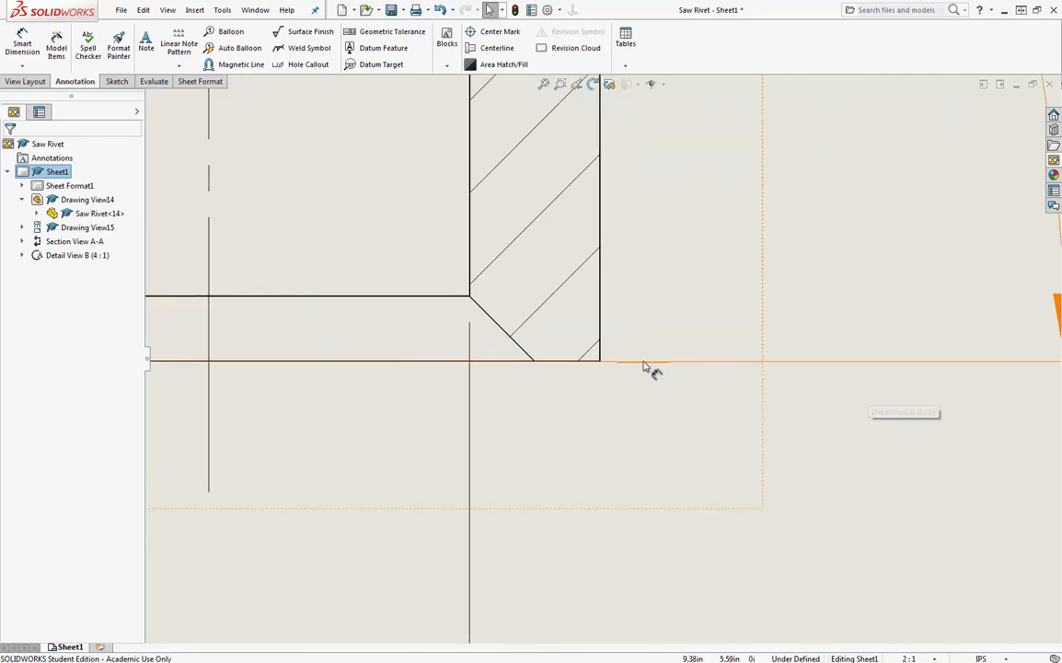
scroll(826, 409, "up", 1)
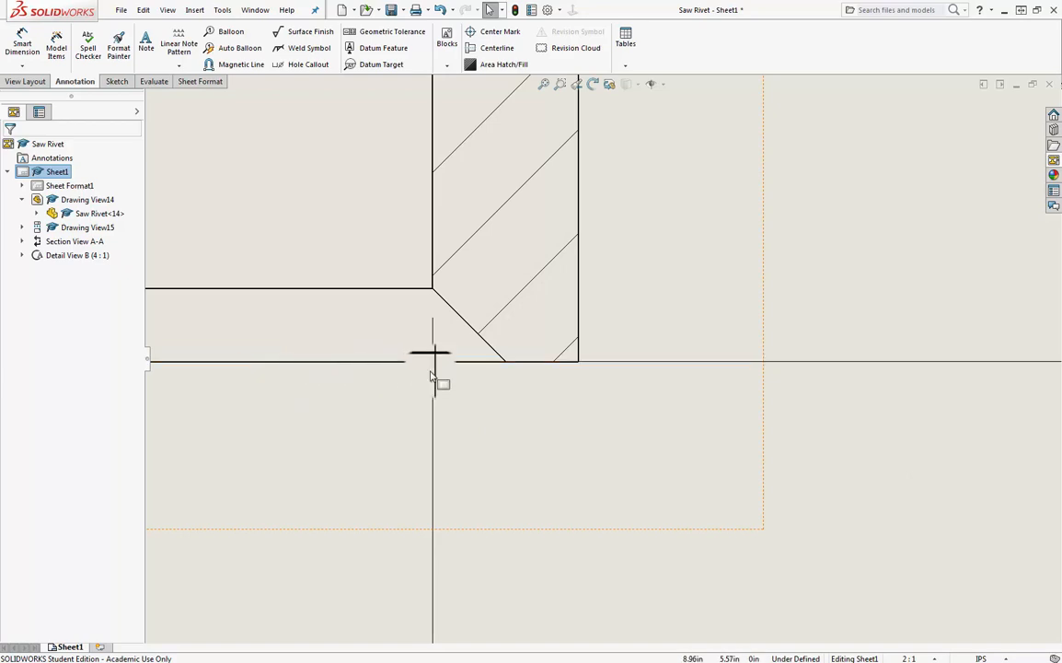
scroll(721, 462, "down", 3)
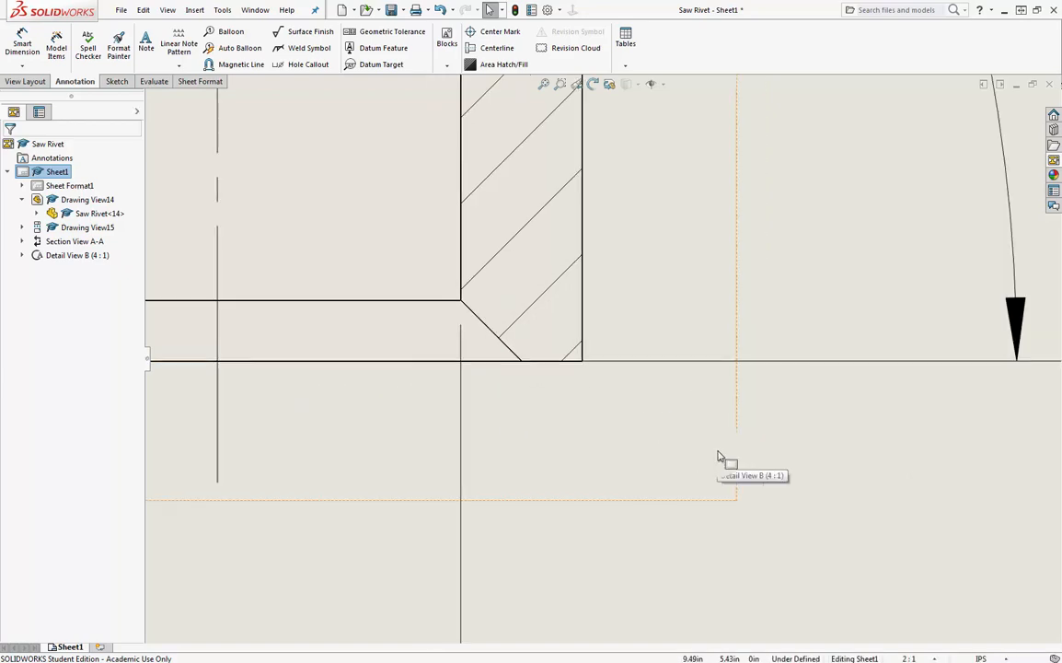
scroll(722, 458, "down", 3)
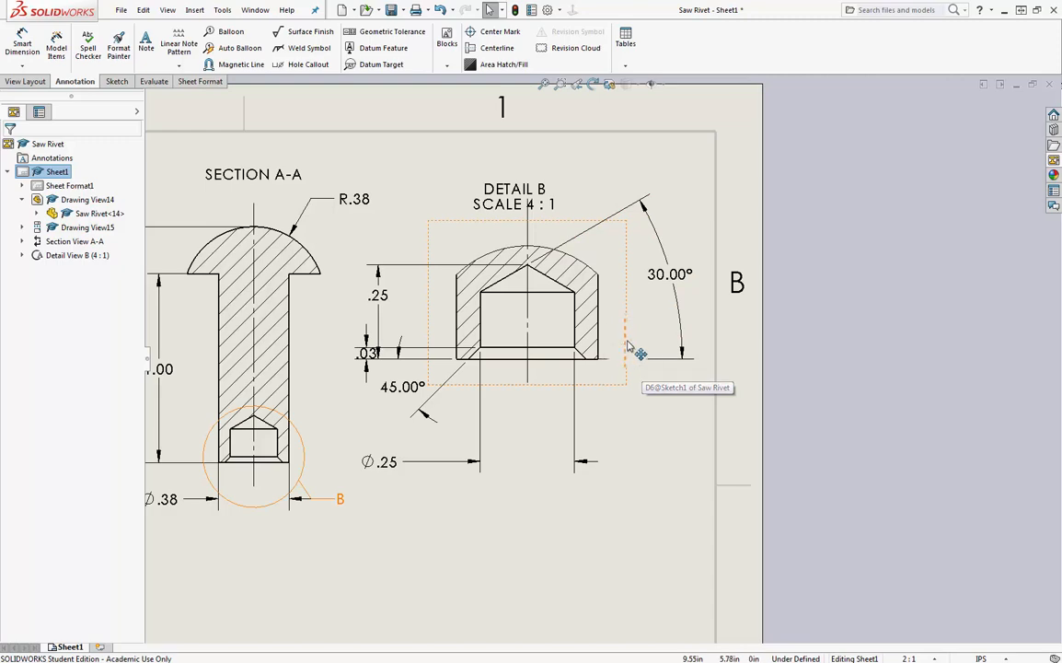
scroll(605, 376, "up", 1)
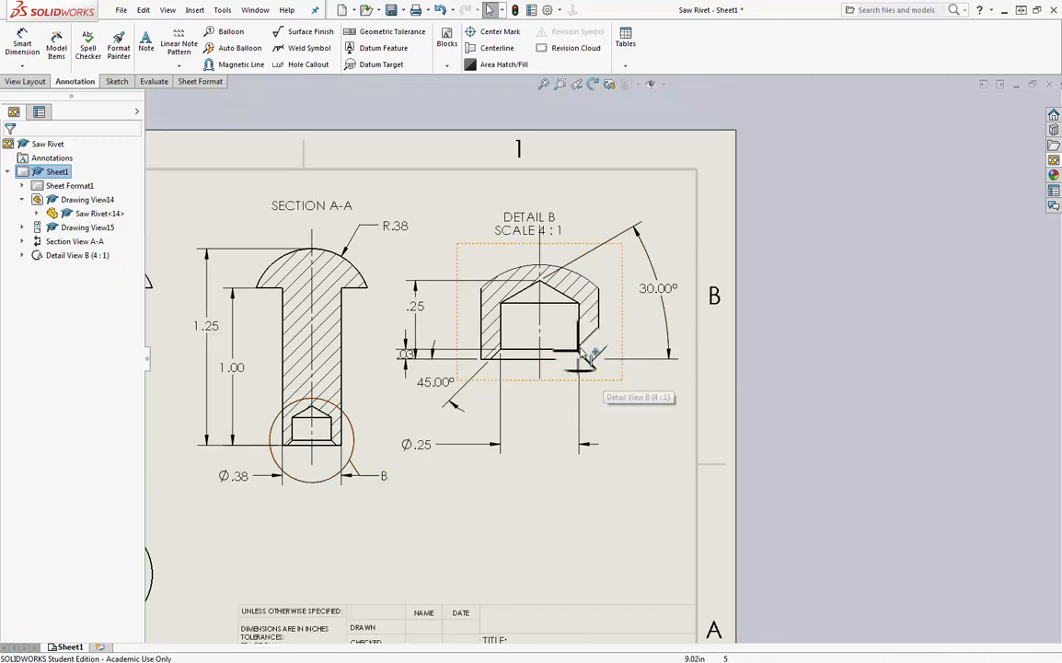
scroll(537, 279, "down", 2)
scroll(532, 273, "down", 1)
scroll(532, 274, "down", 3)
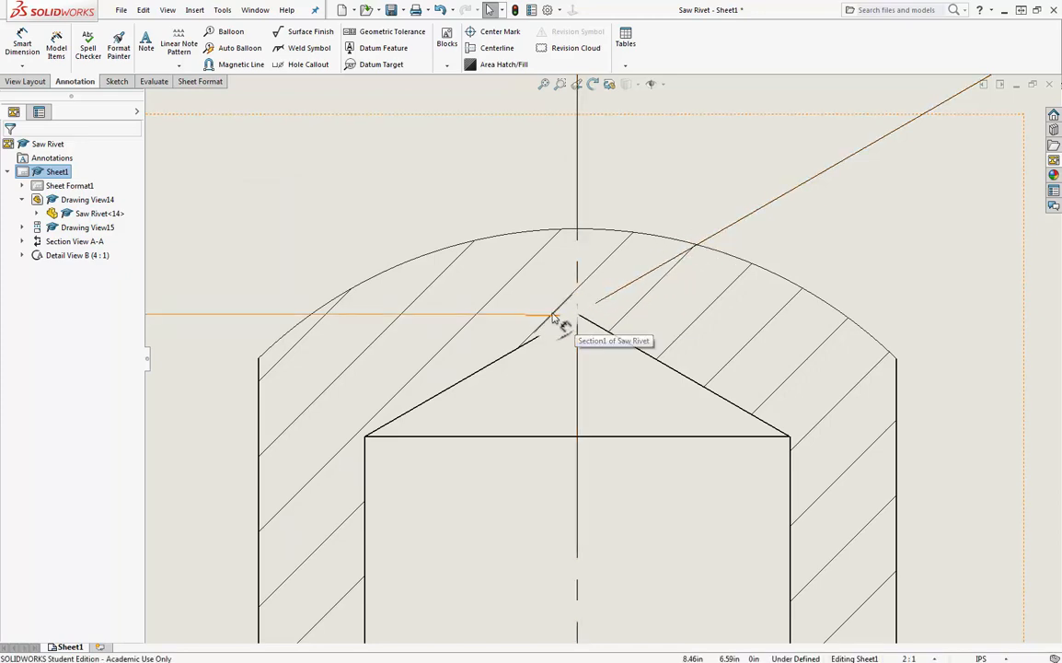
scroll(700, 374, "up", 8)
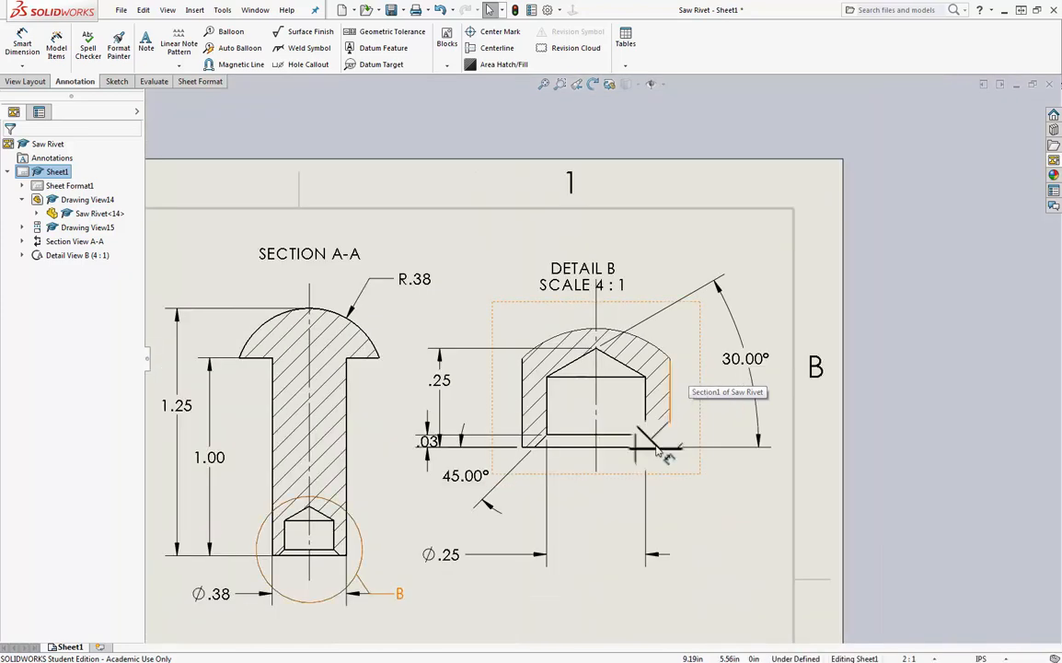
scroll(644, 442, "down", 3)
scroll(612, 433, "down", 2)
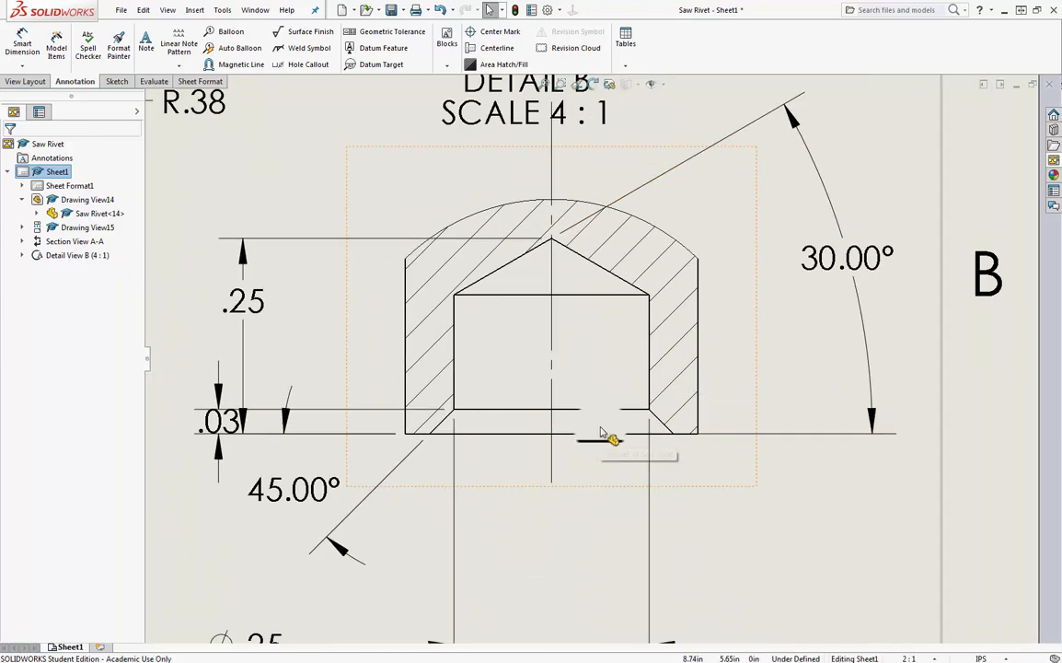
Step: Shorten the 30° dimension's horizontal extension line so it starts just outside the part's outer edge in detail view B
left_click(789, 438)
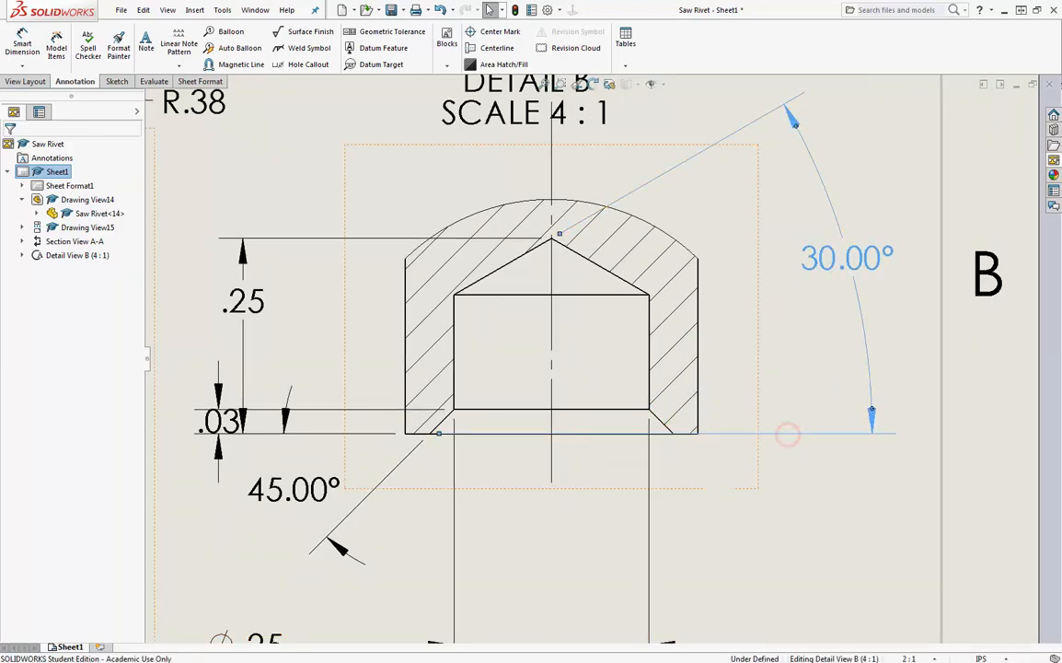
left_click(439, 433)
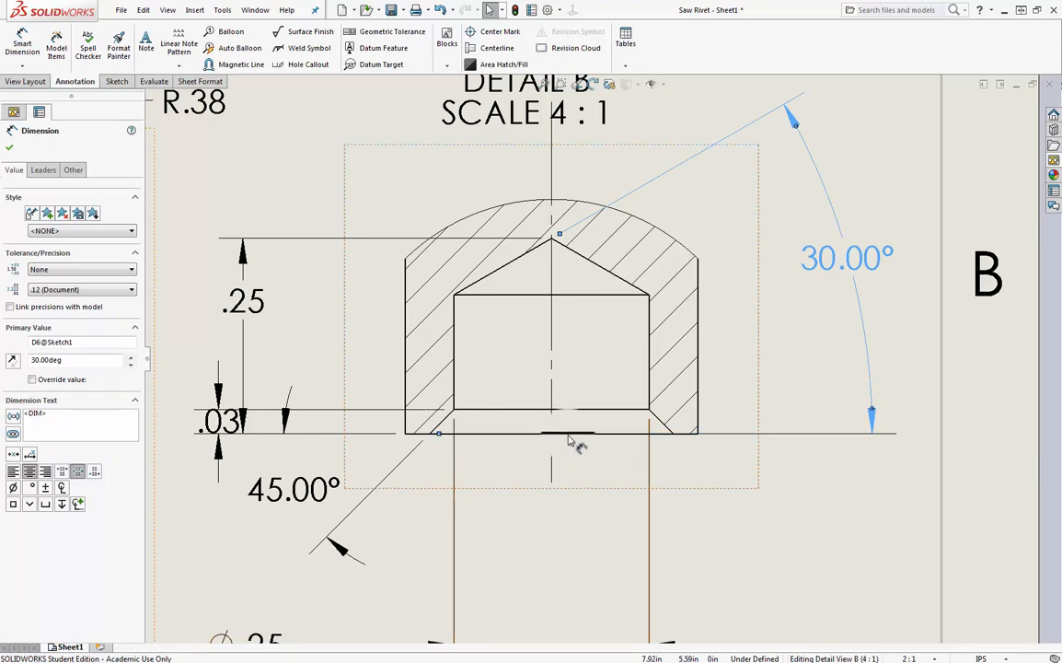
left_click(704, 434)
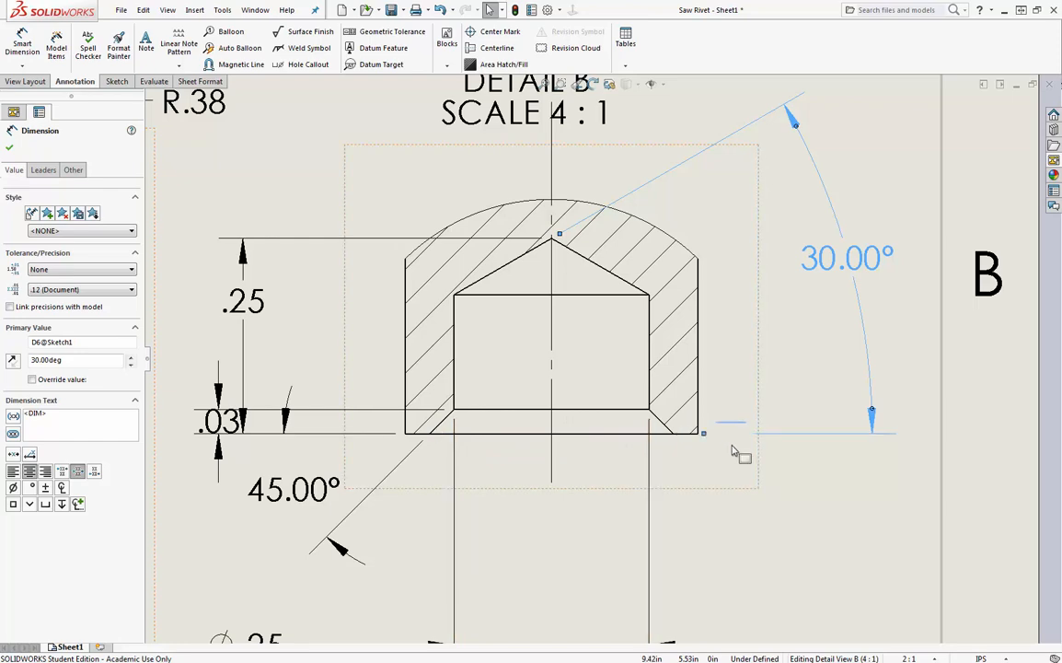
left_click(875, 144)
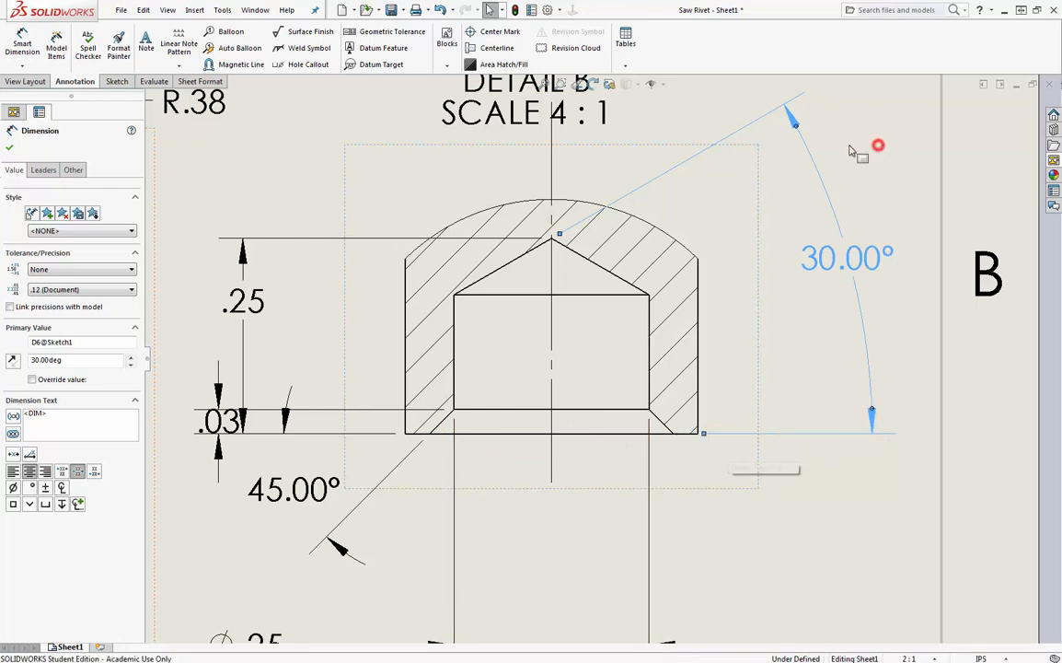
left_click_drag(757, 124, 559, 233)
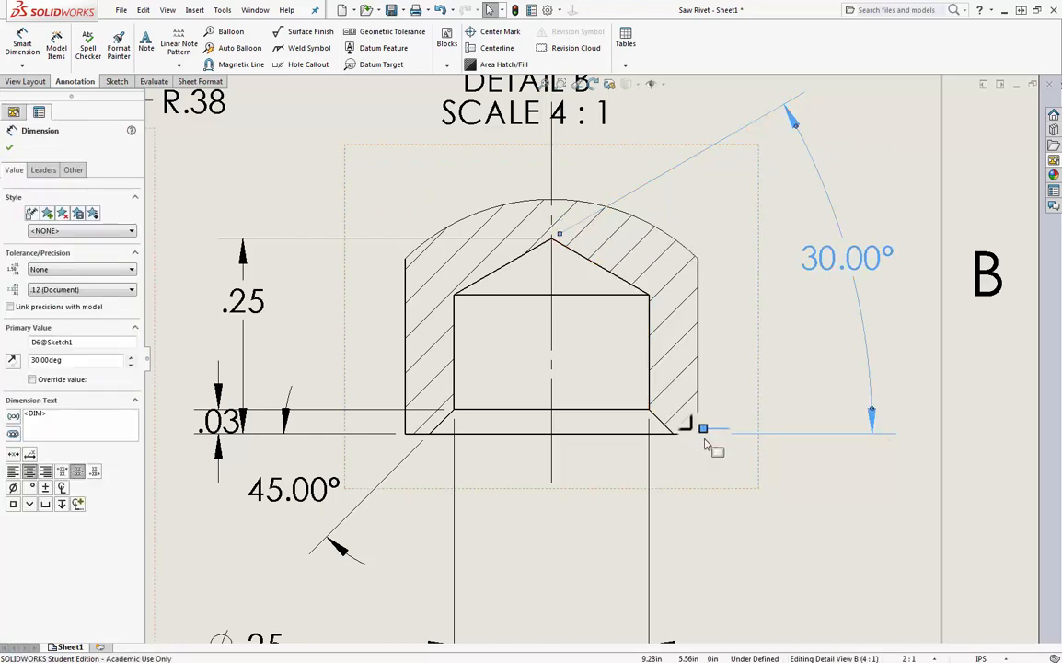
left_click_drag(709, 437, 708, 438)
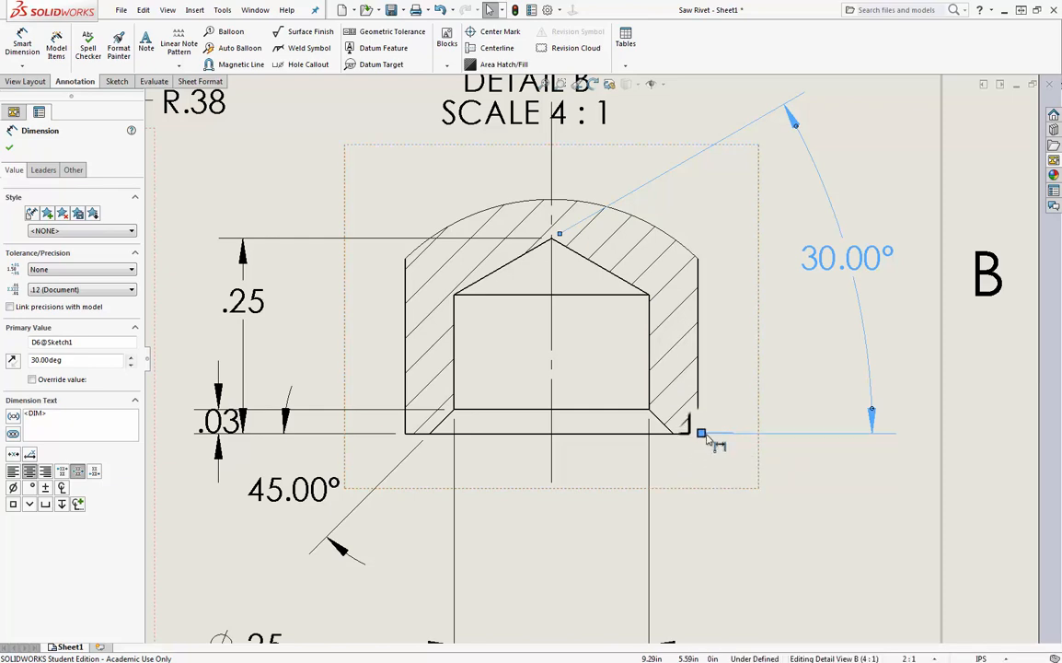
left_click(828, 483)
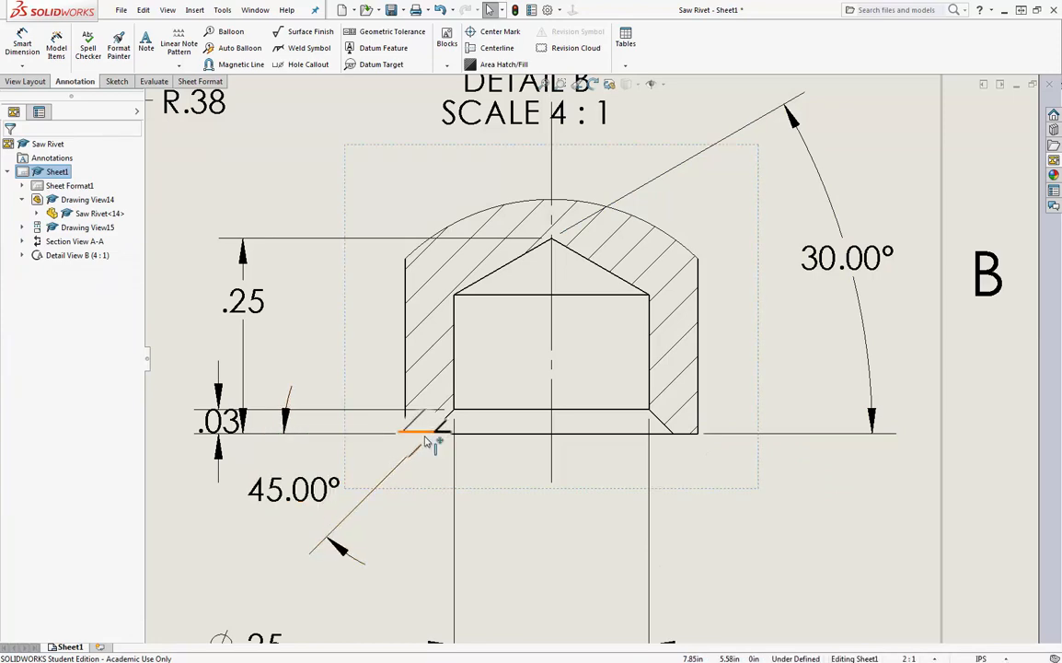
Step: Move the .03 chamfer depth text in detail view B below its arrows on a bent leader, clear of the .25 dimension
left_click(223, 422)
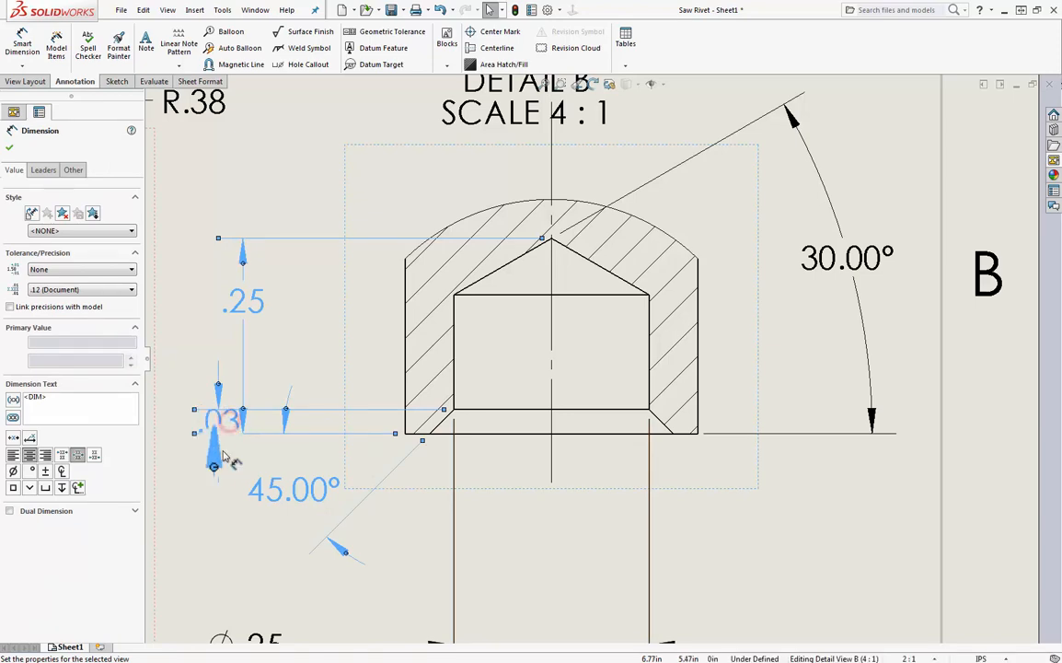
scroll(227, 461, "up", 3)
scroll(368, 400, "down", 5)
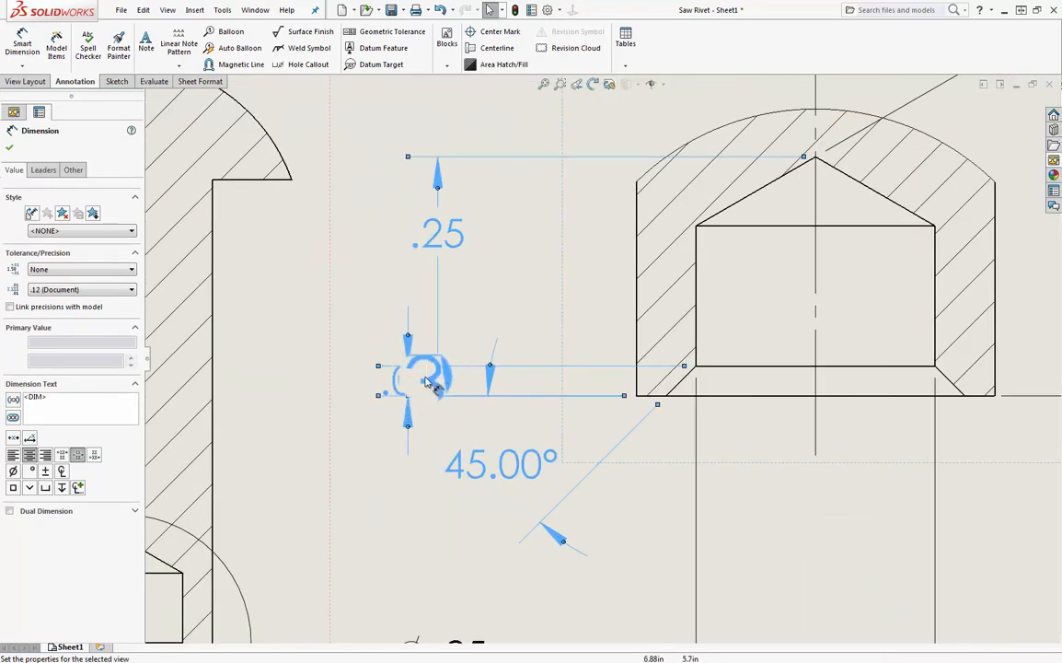
left_click(364, 438)
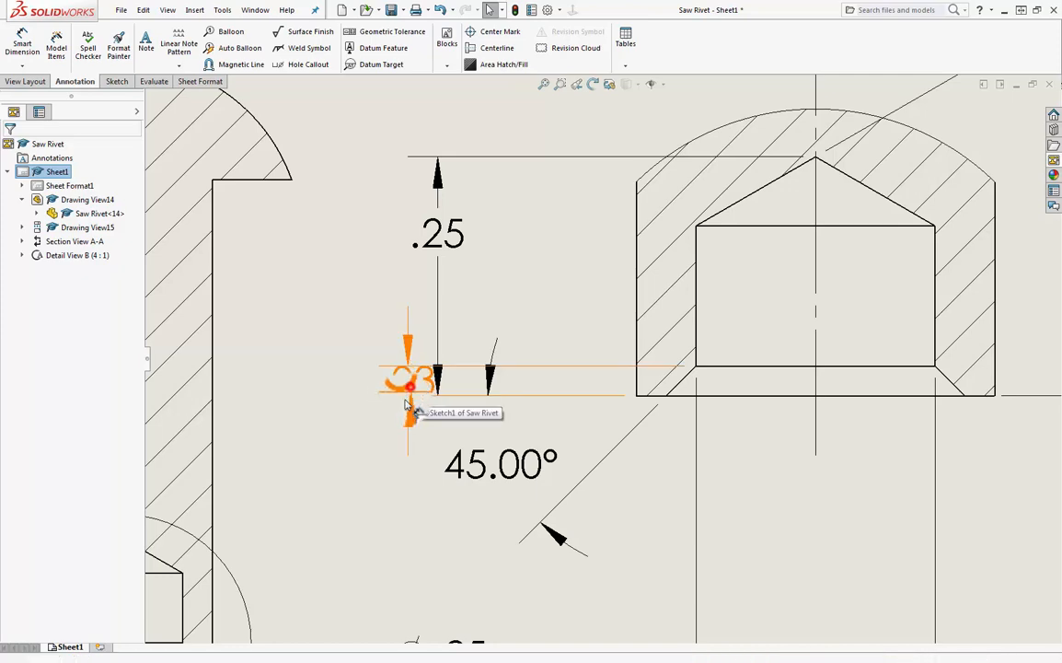
left_click_drag(410, 402, 414, 461)
scroll(414, 466, "down", 1)
left_click(377, 498)
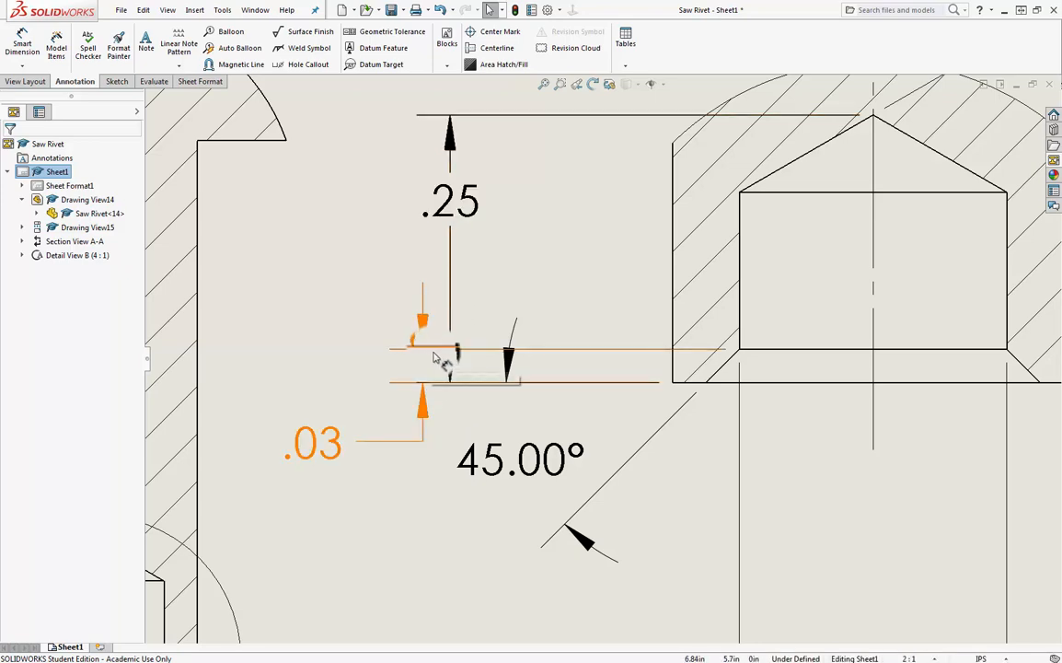
Step: Move the 45° dimension outward and place the .03 dimension close to detail view B, with the .25 depth dimension just outside it
left_click_drag(471, 208, 405, 235)
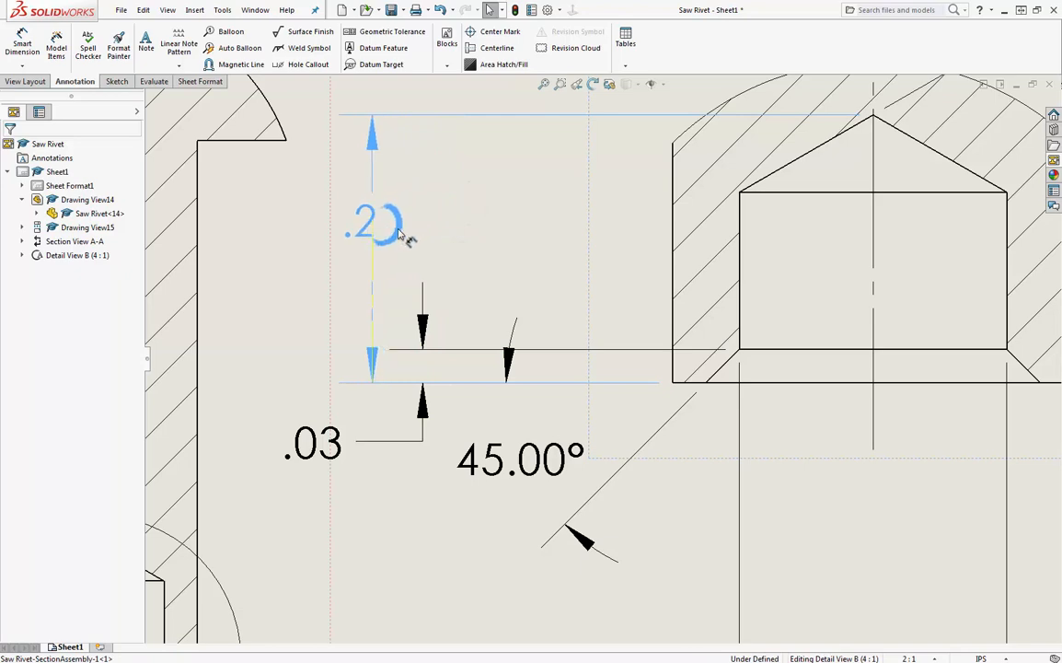
left_click(464, 223)
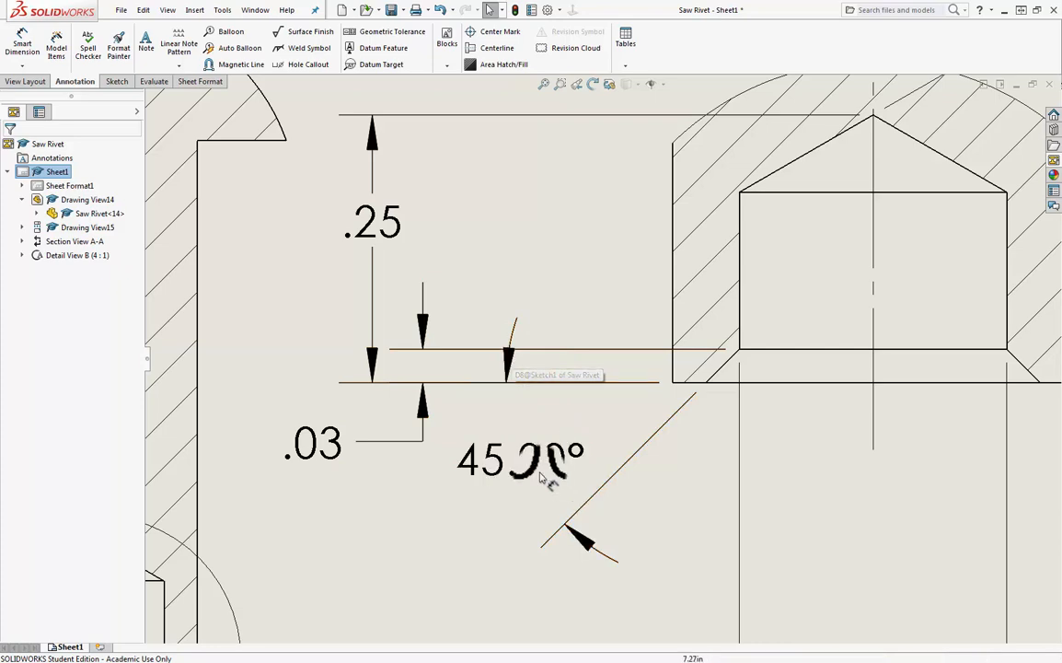
left_click_drag(486, 492, 319, 563)
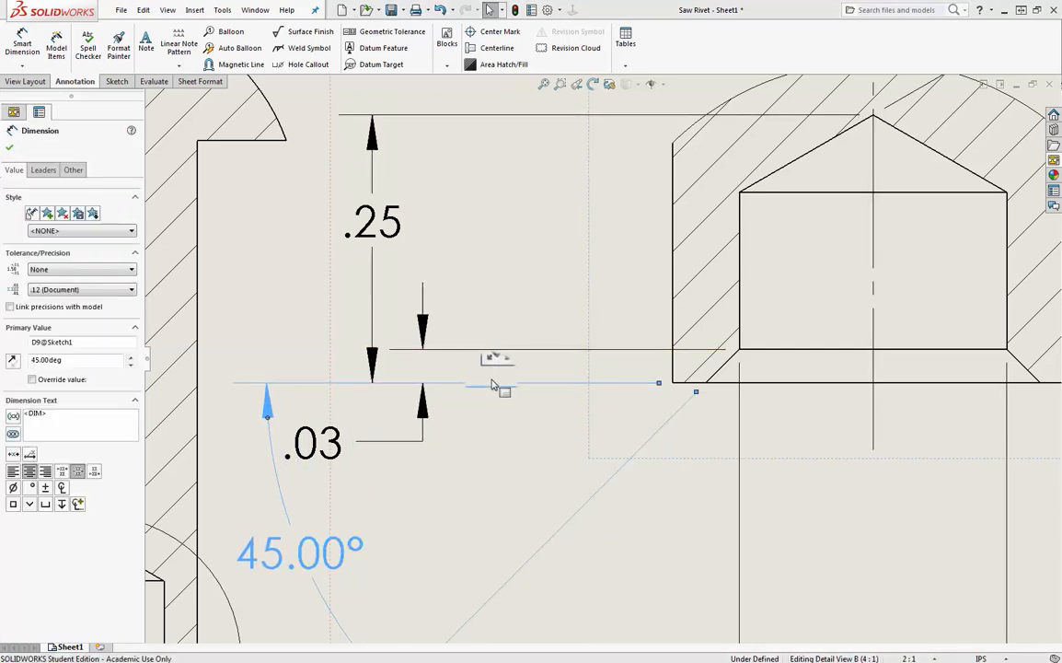
left_click_drag(422, 437, 564, 433)
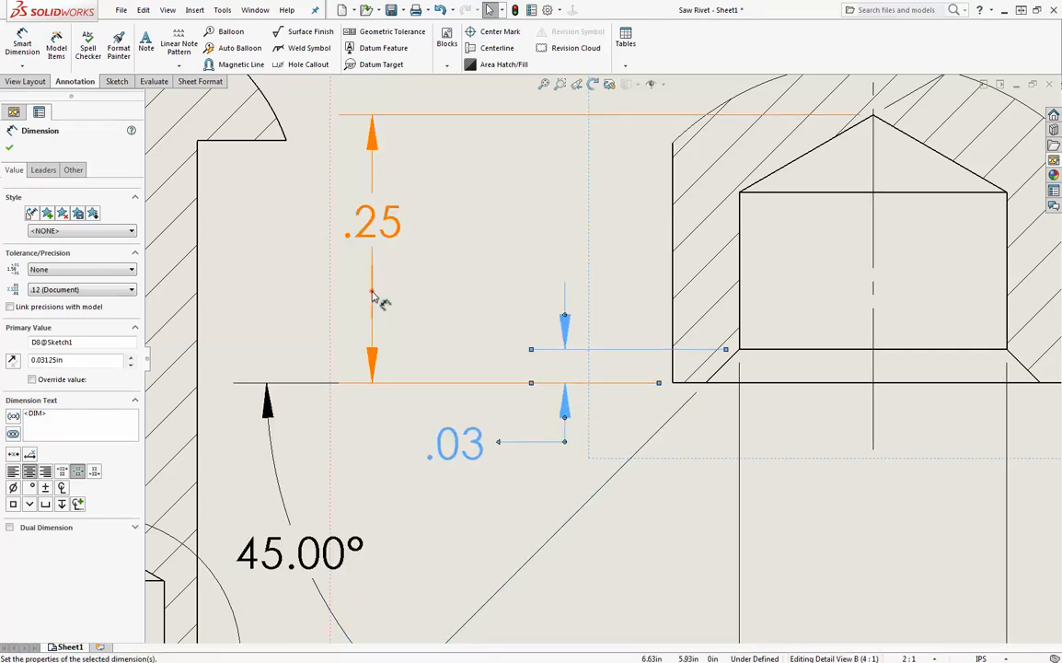
left_click_drag(378, 299, 496, 314)
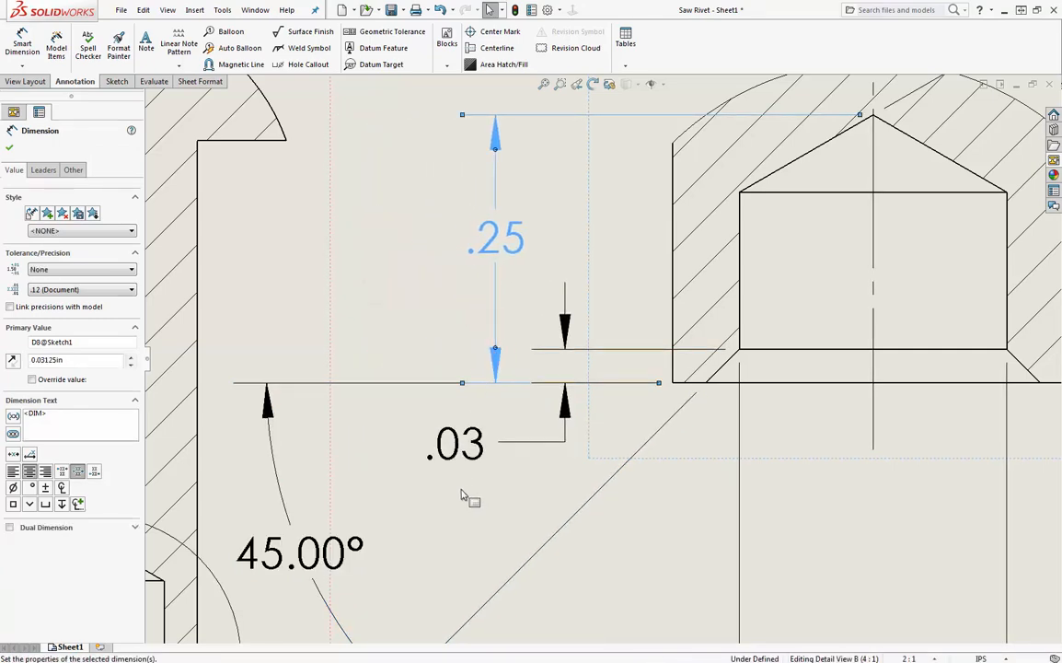
Step: Bring the 45° angle dimension closer to detail view B, between the .03 and Ø.25 texts and clear of section A-A
scroll(466, 494, "up", 3)
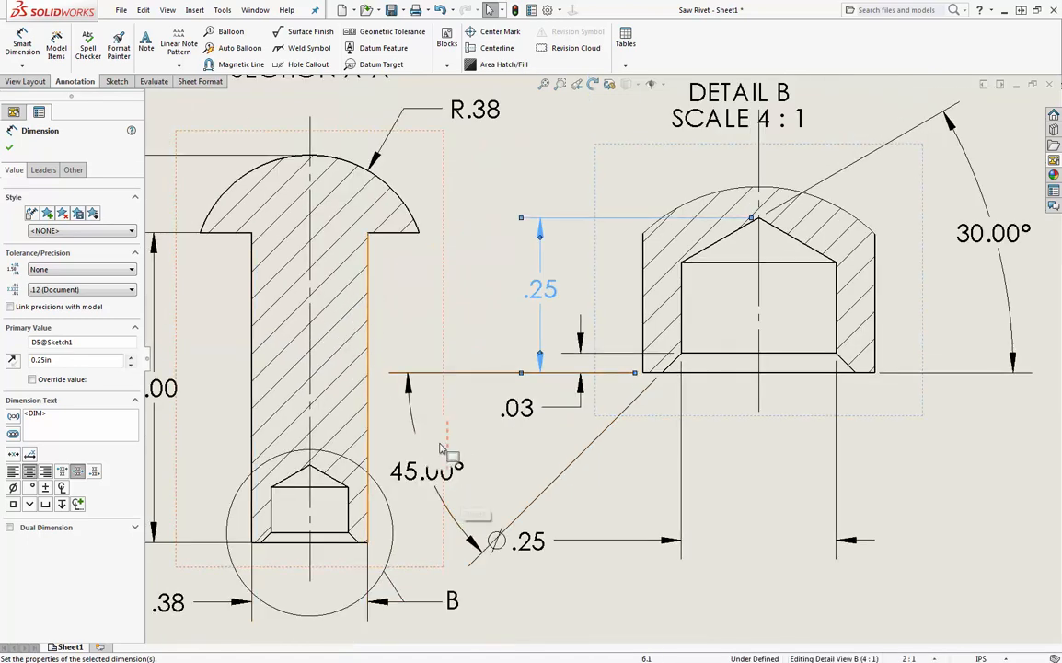
left_click_drag(444, 470, 488, 458)
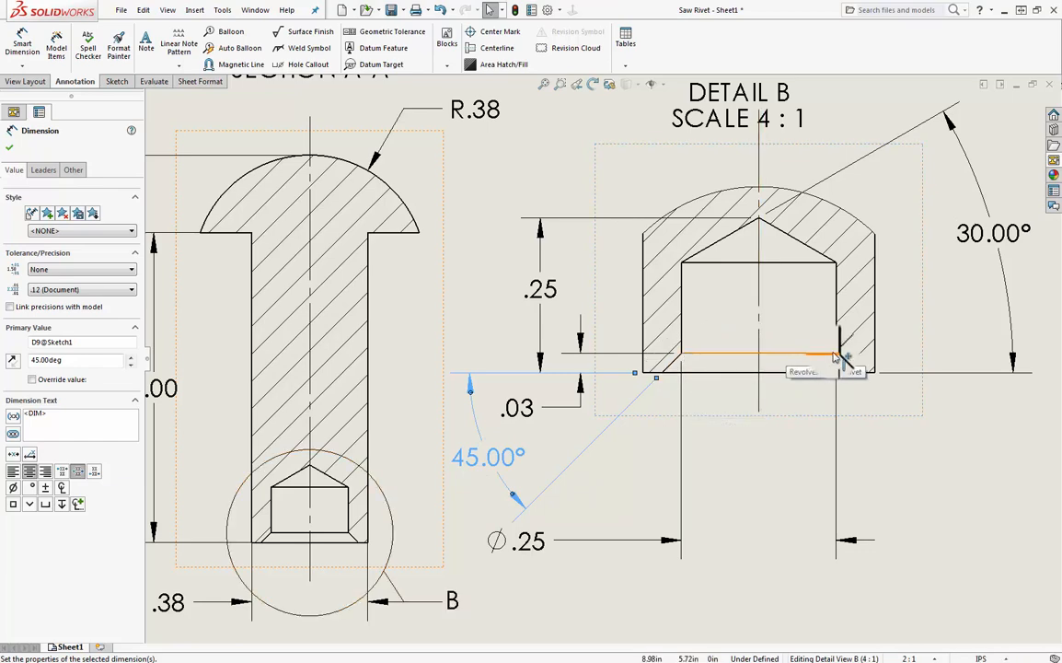
left_click(965, 419)
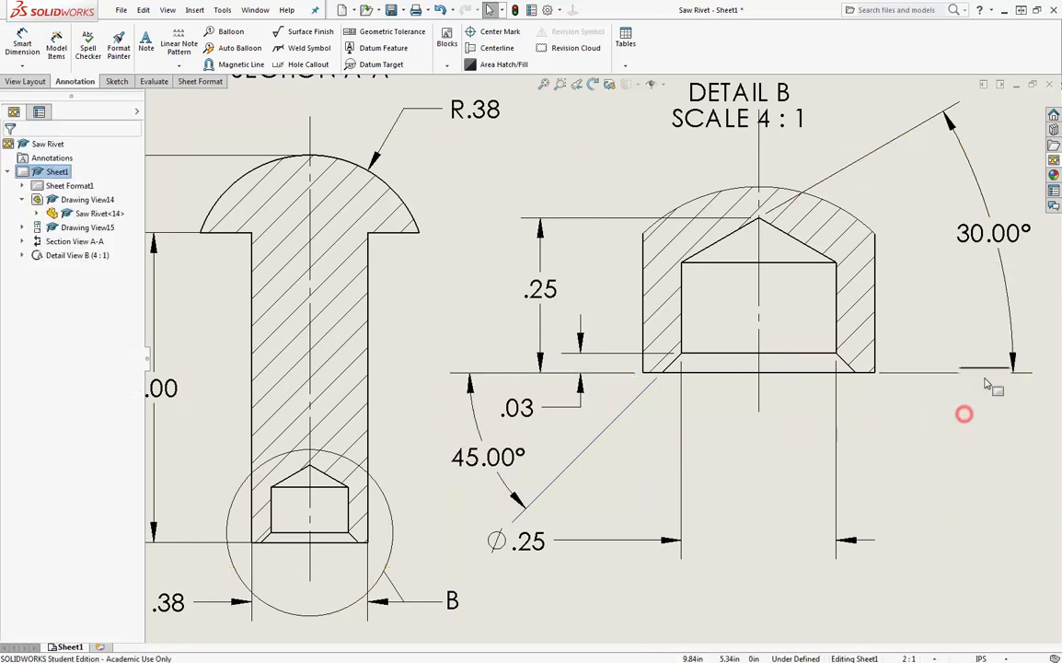
Step: Set the precision of the 30° and 45° angle dimensions in detail view B to None
left_click(1008, 242)
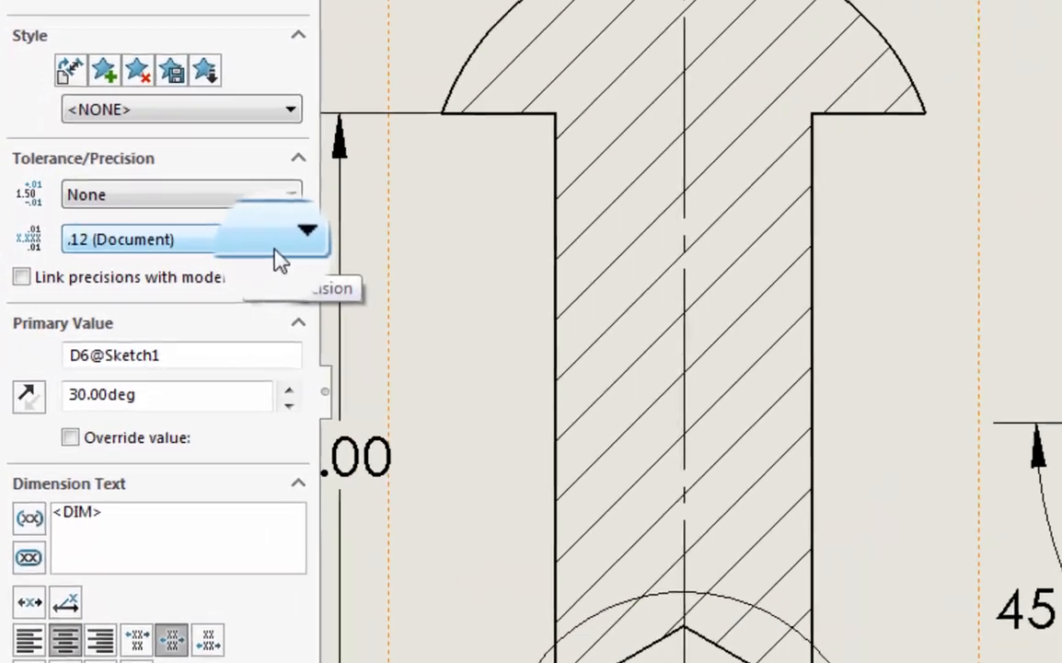
left_click(278, 250)
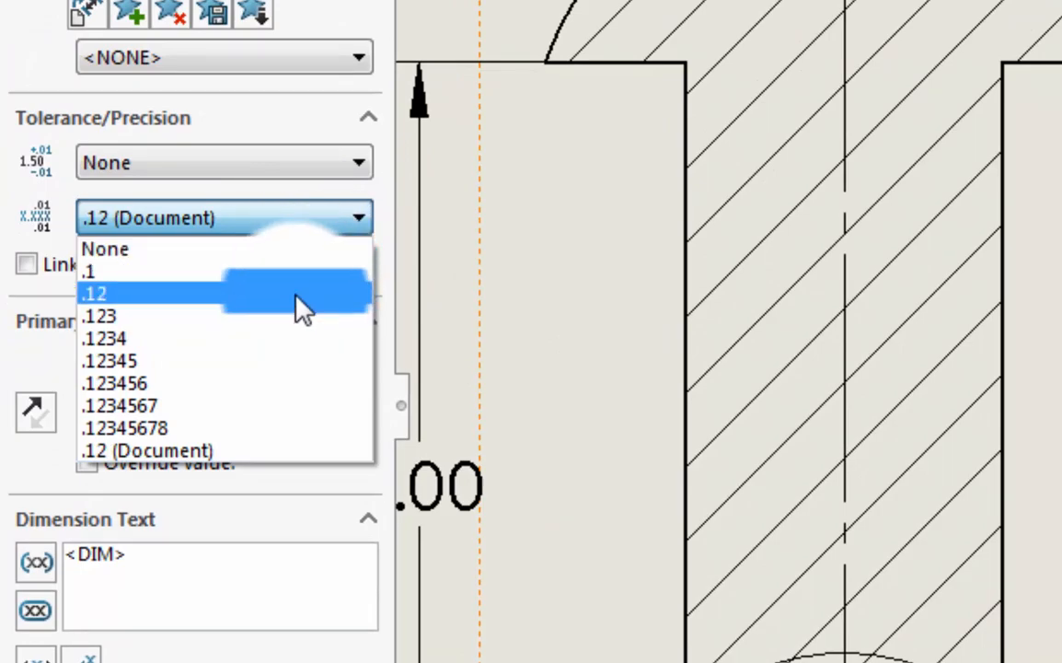
left_click(283, 250)
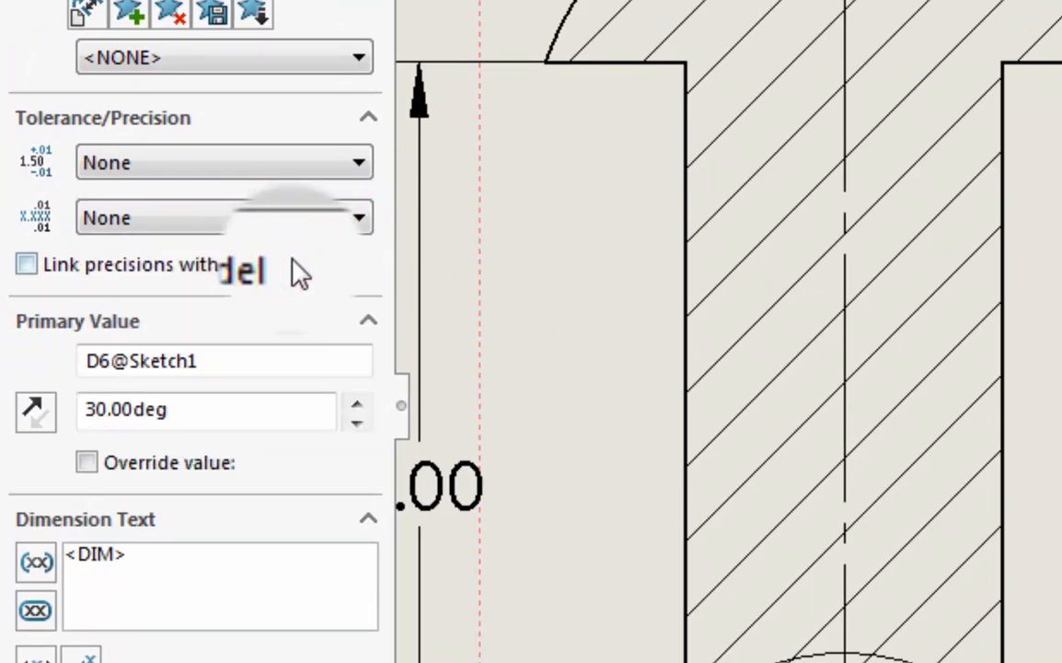
left_click(510, 454)
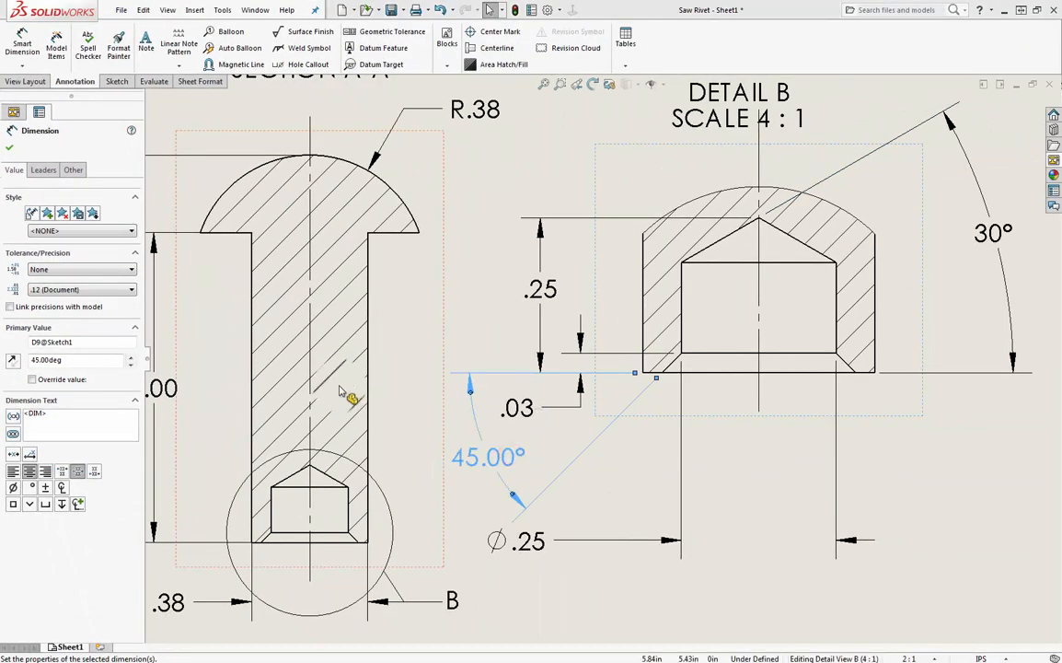
left_click(132, 290)
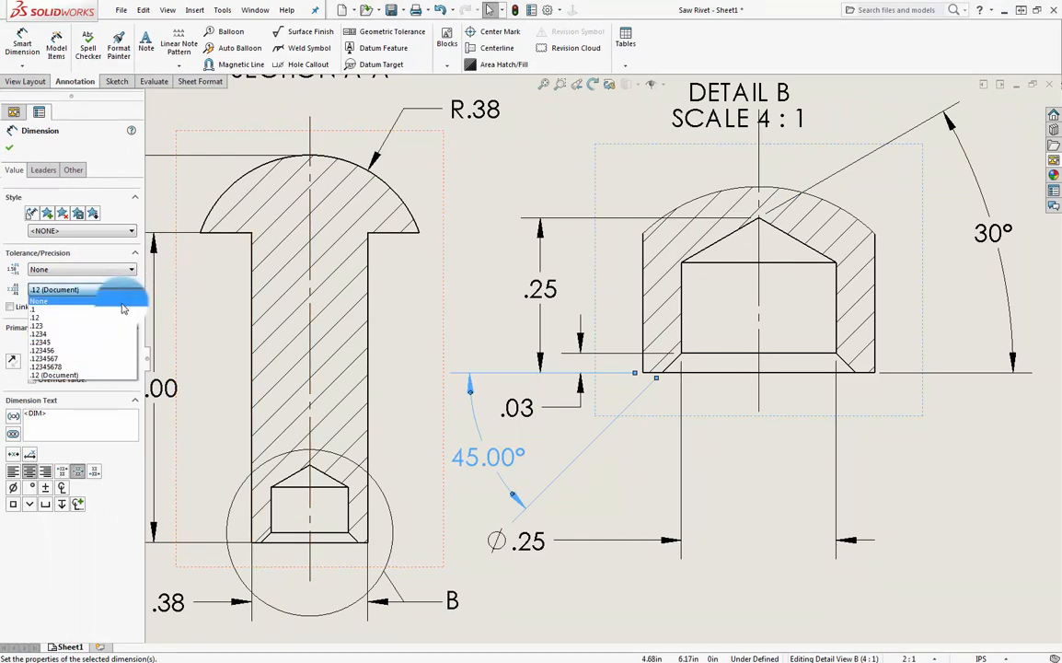
left_click(42, 301)
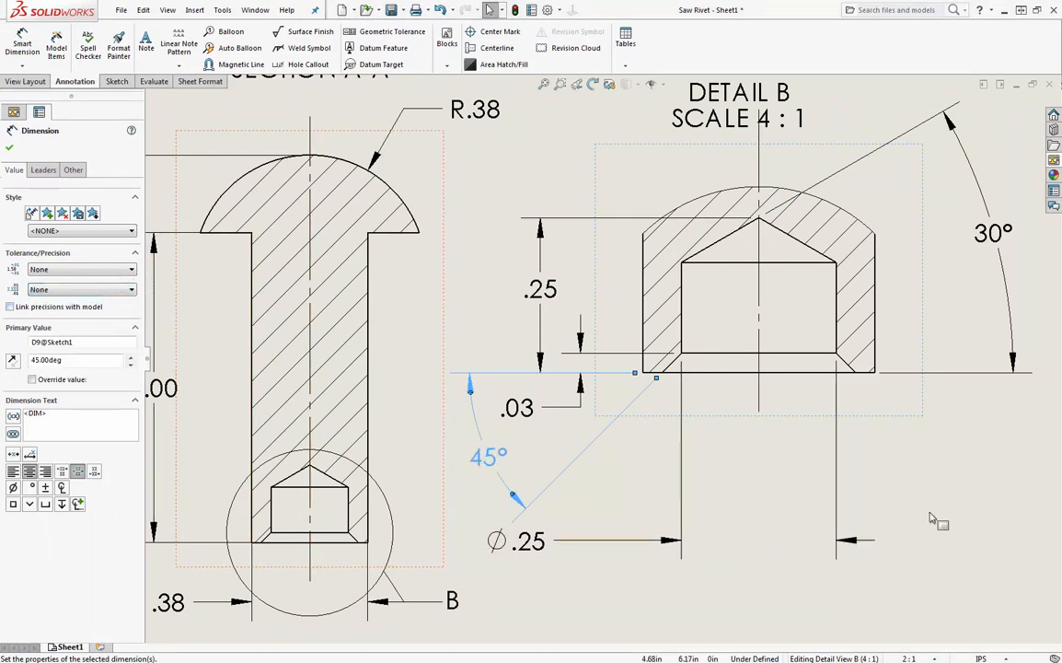
left_click(950, 579)
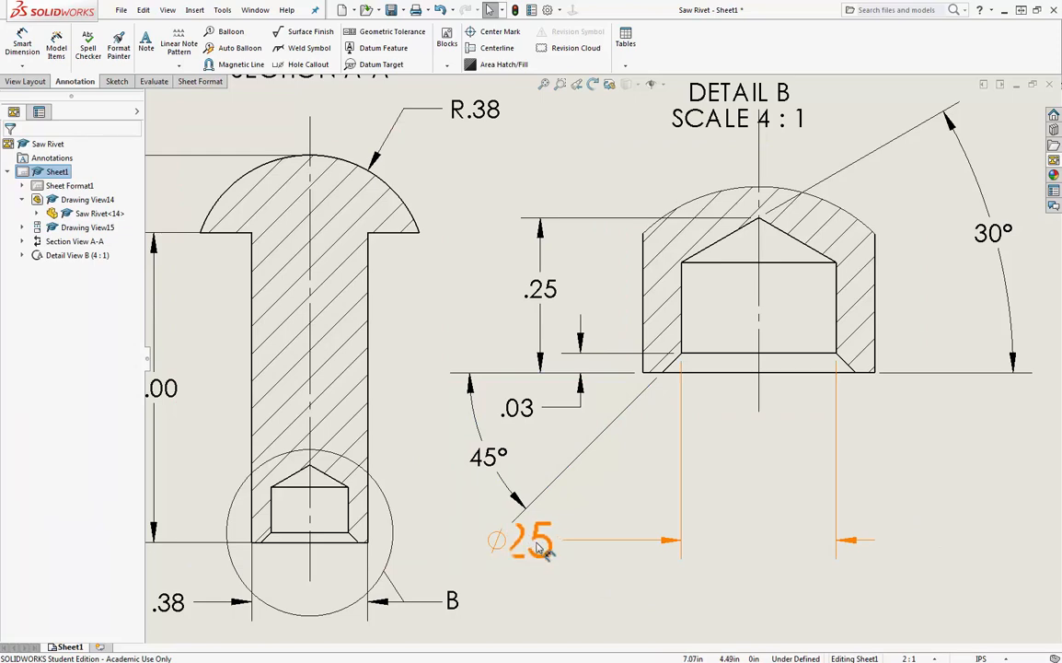
Step: Center the Ø.25 text between its extension lines and move the dimension up close beneath detail view B
left_click_drag(540, 548, 697, 539)
left_click_drag(757, 522, 770, 447)
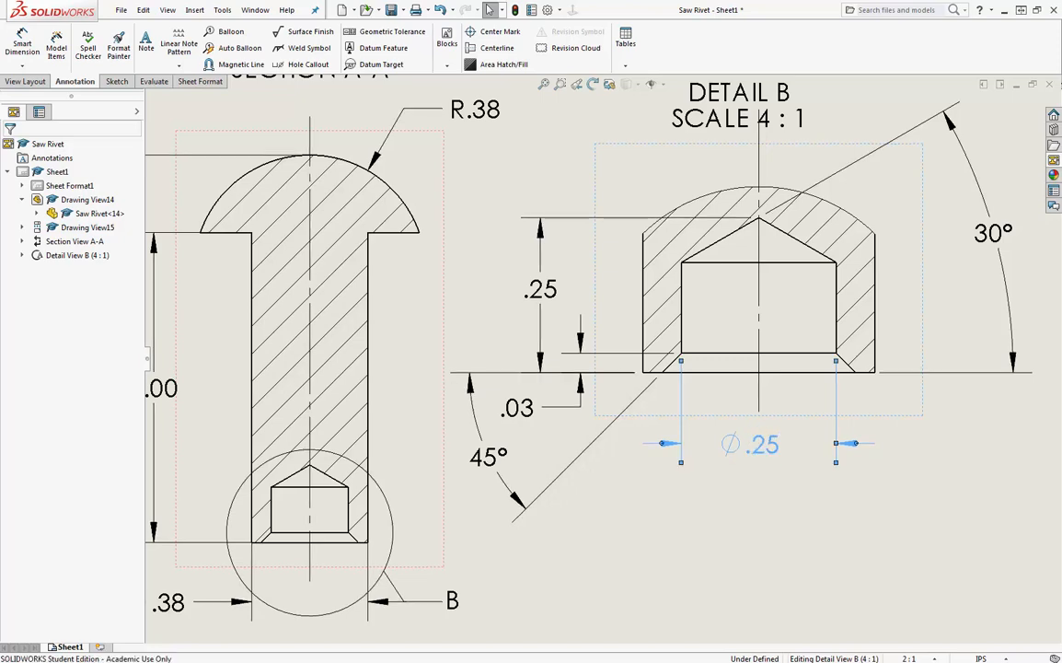
Step: Shorten the vertical centerline of detail view B so its upper end stops just above the part, clear of the view label
left_click(792, 525)
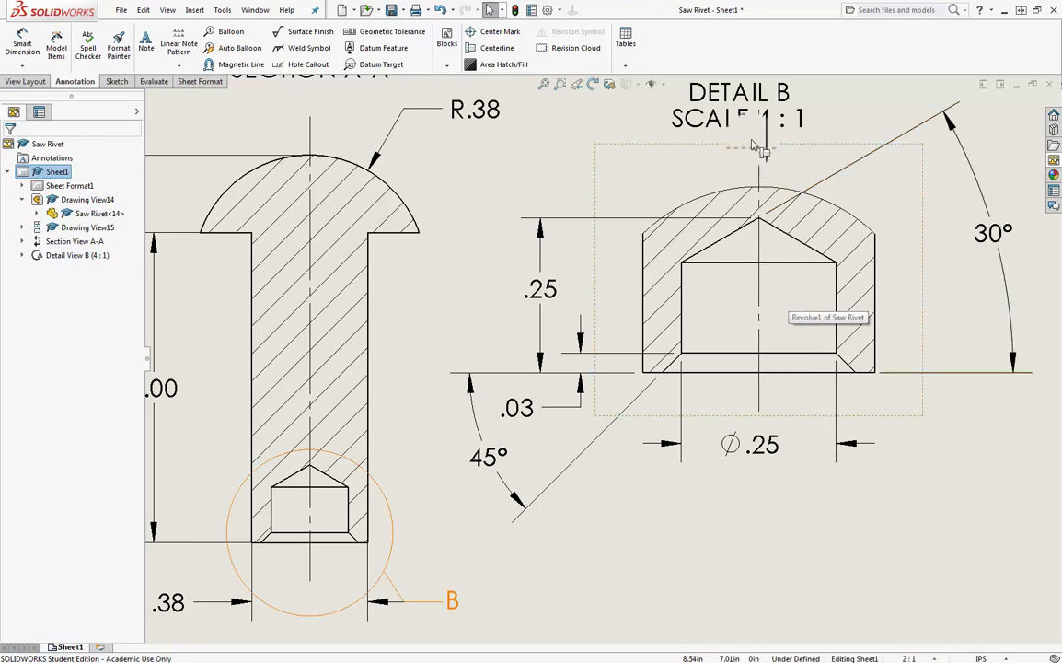
scroll(771, 169, "up", 2)
left_click(711, 218)
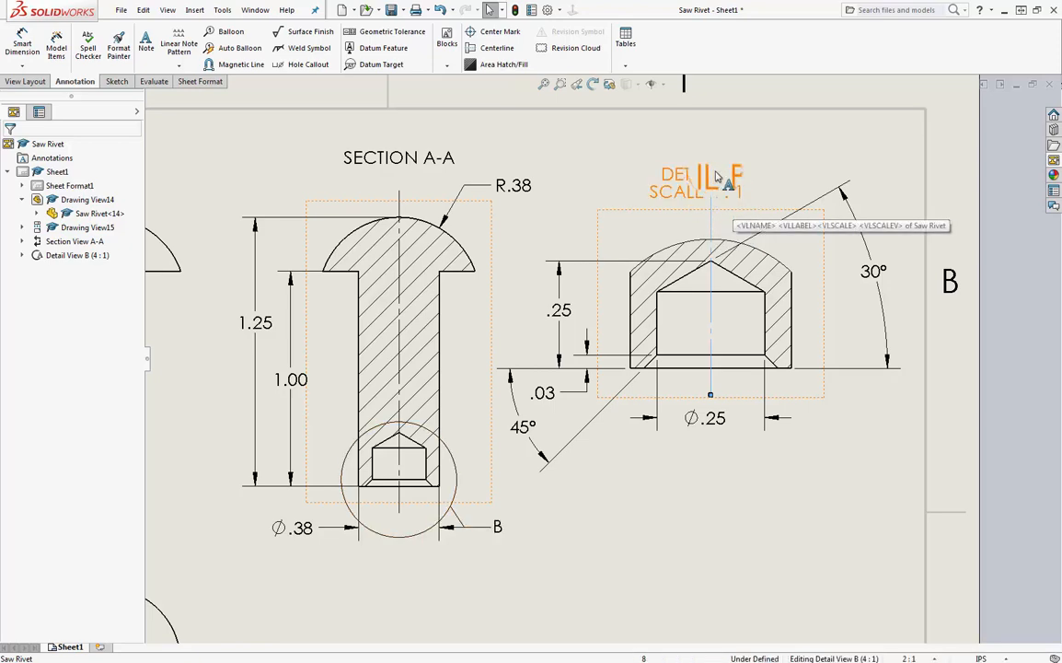
scroll(741, 221, "up", 5)
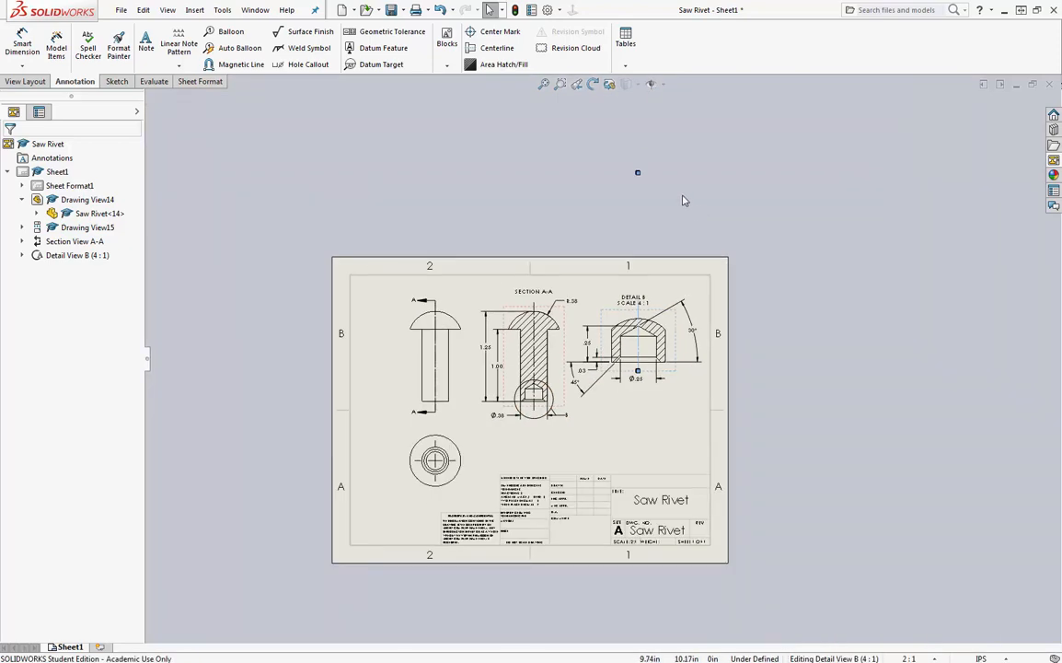
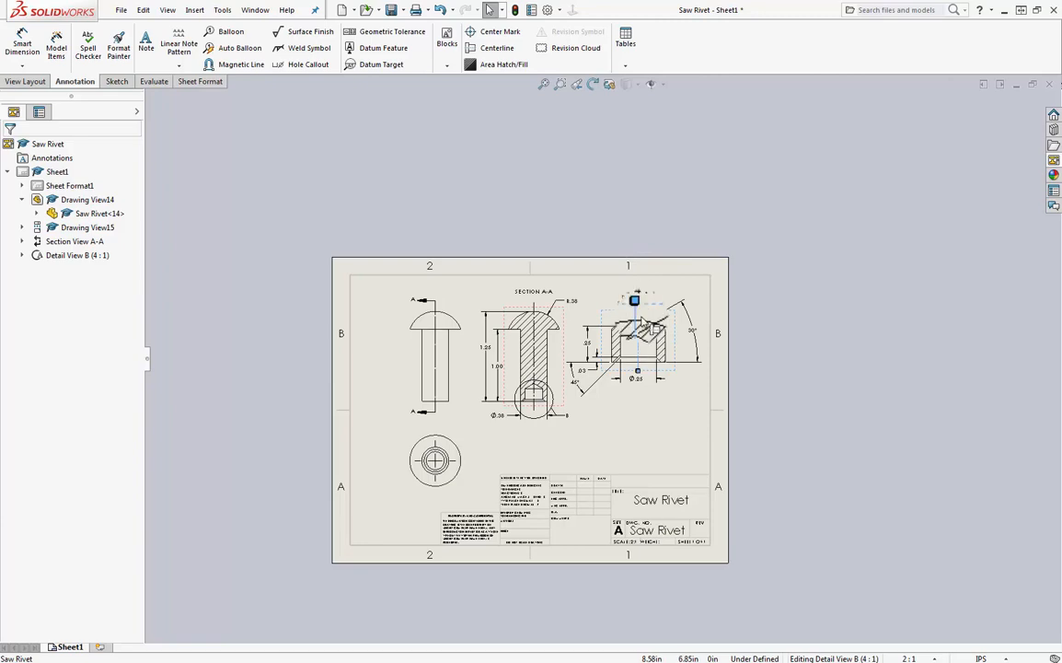
scroll(636, 318, "up", 3)
scroll(615, 350, "down", 3)
scroll(616, 351, "down", 10)
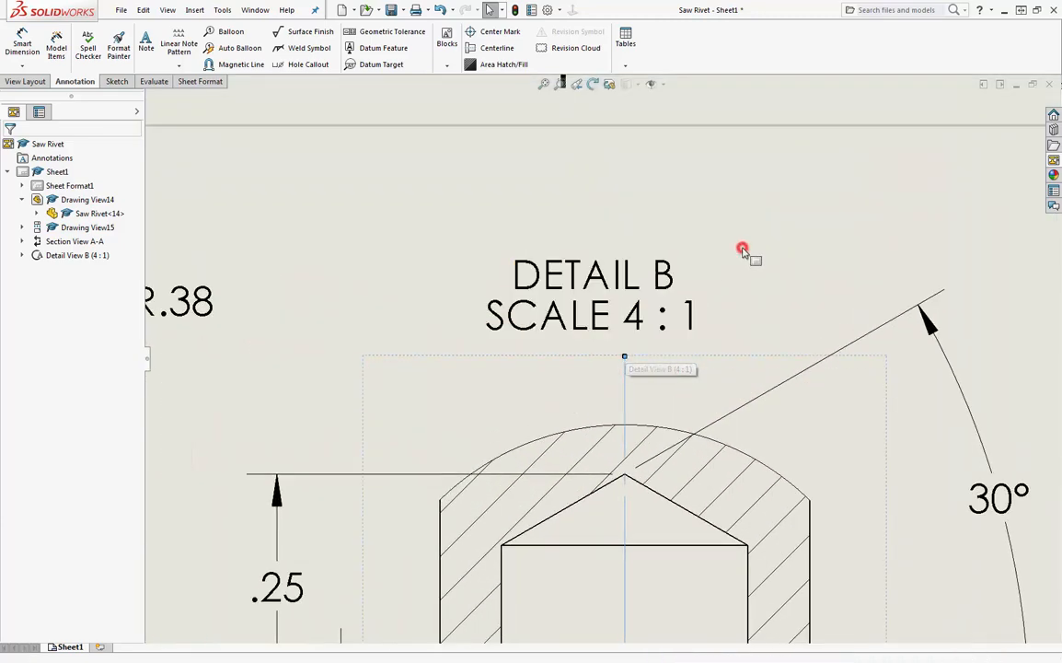
left_click(624, 356)
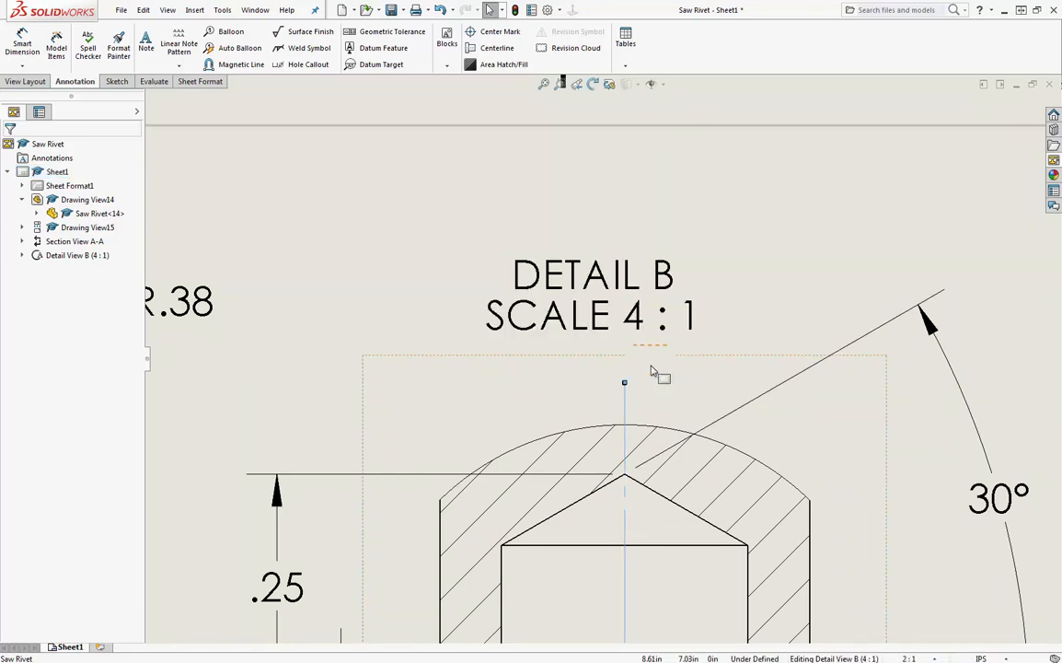
Step: Lower the R.38 dimension text slightly so it sits closer beside the rivet head in section A-A
scroll(650, 370, "up", 8)
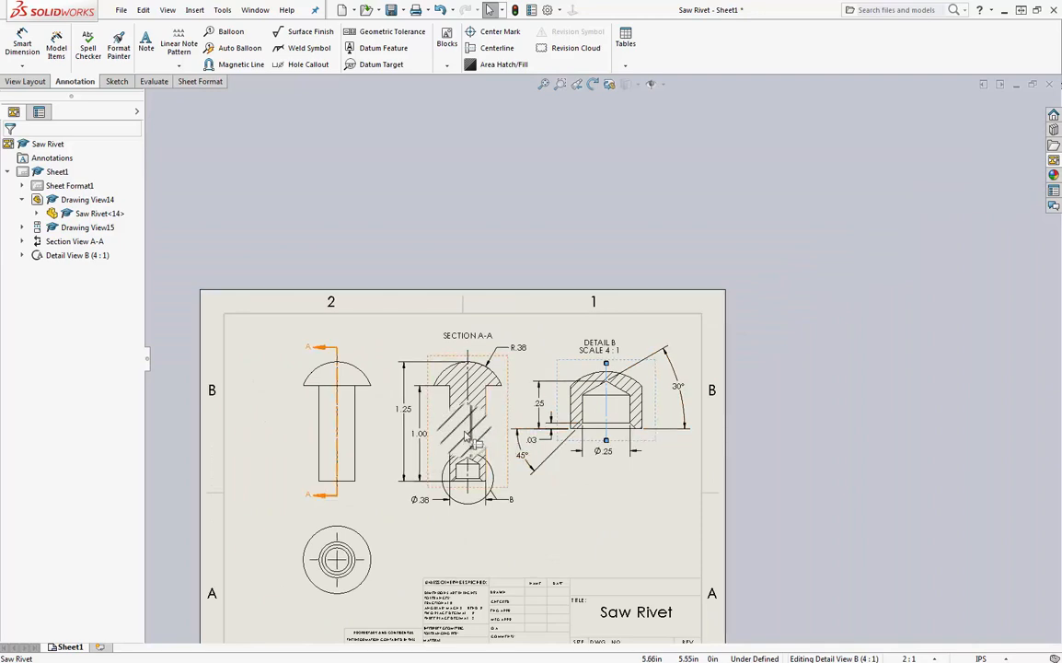
scroll(465, 435, "down", 5)
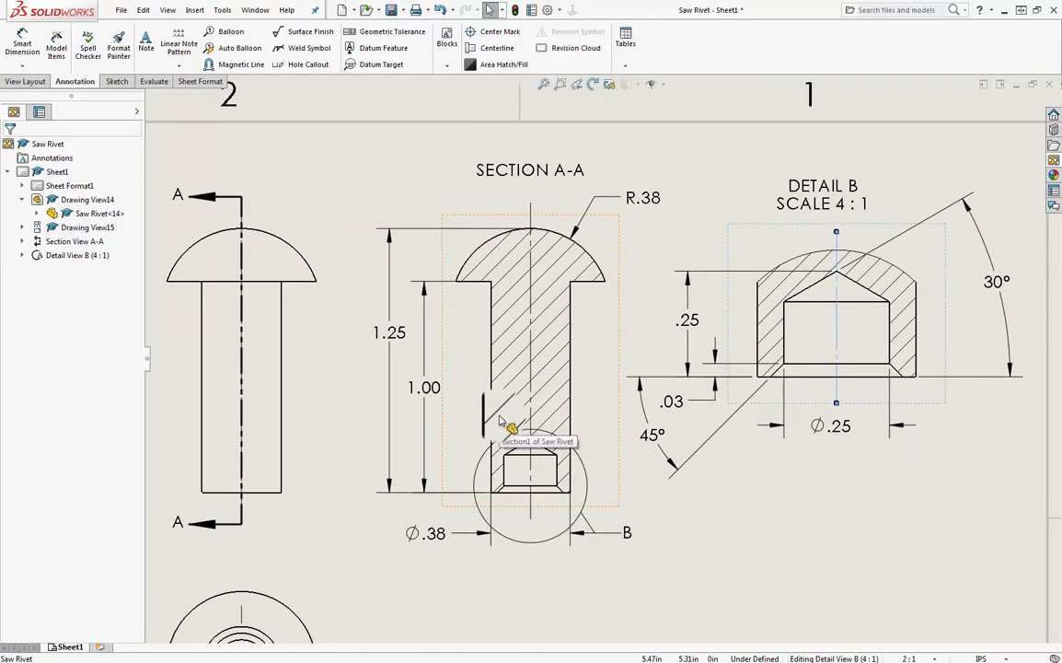
scroll(500, 420, "down", 1)
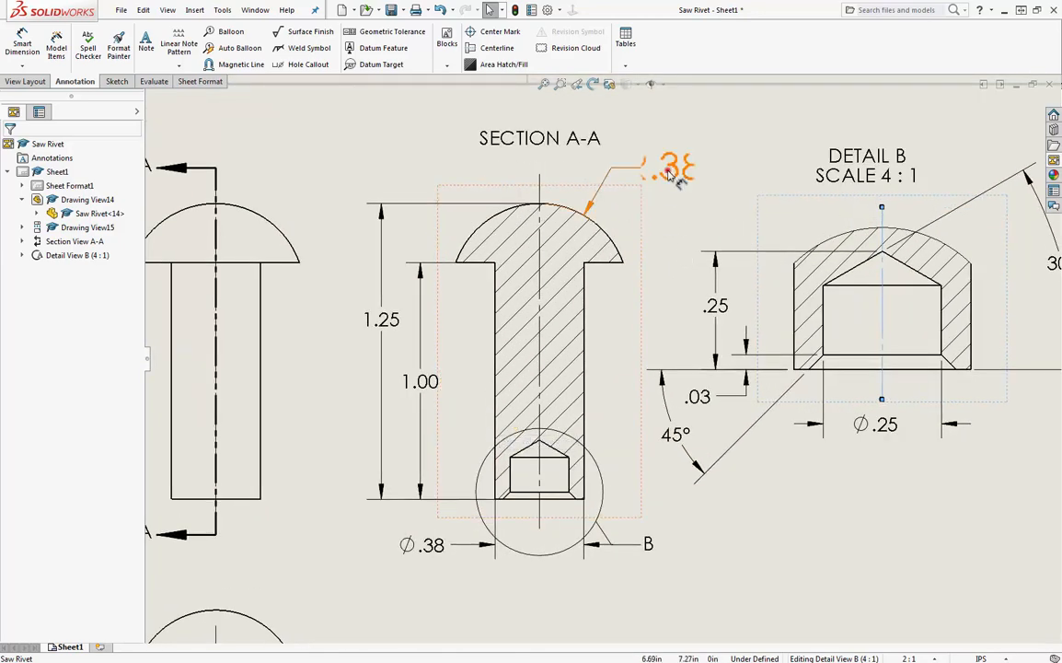
left_click_drag(667, 172, 642, 180)
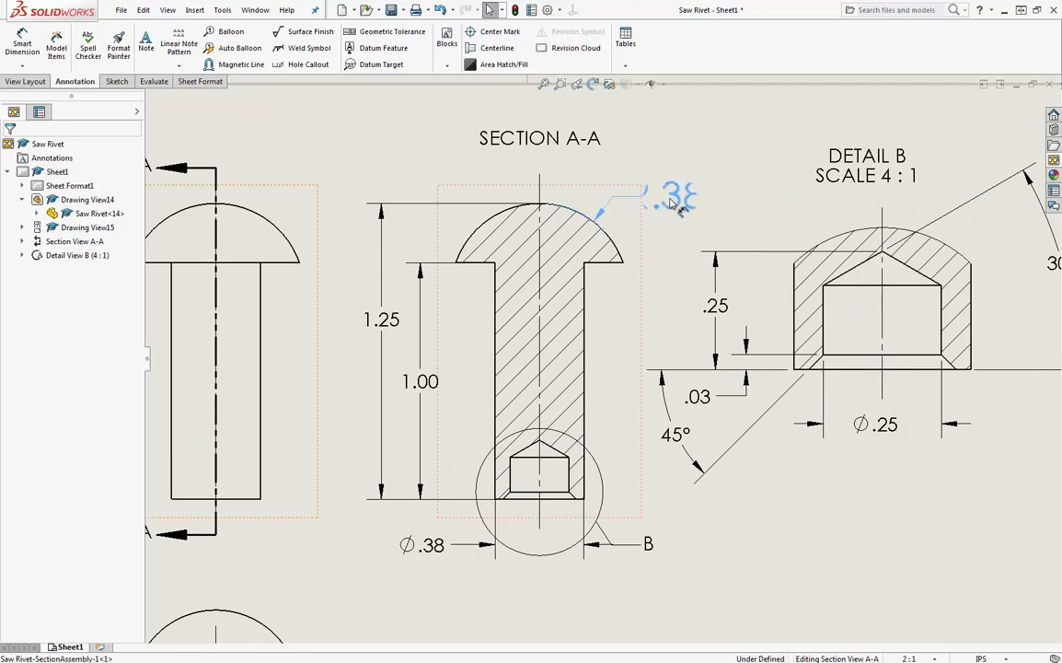
left_click_drag(671, 204, 670, 203)
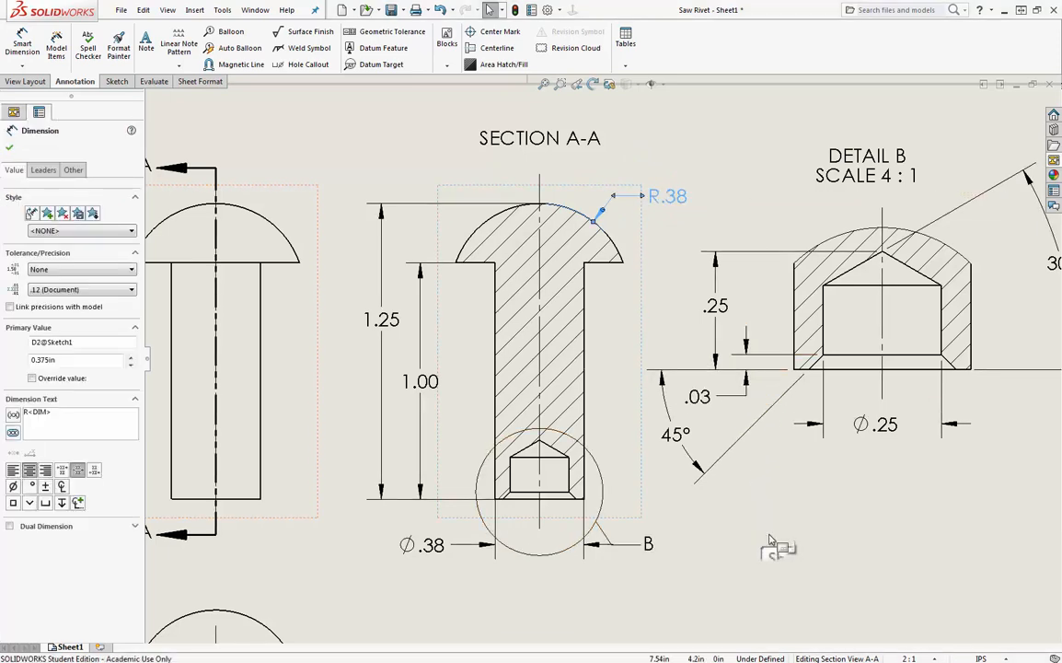
Step: Pull back the extension line ends of the 1.25 and 1.00 dimensions to leave small gaps at the section A-A outline
left_click(426, 208)
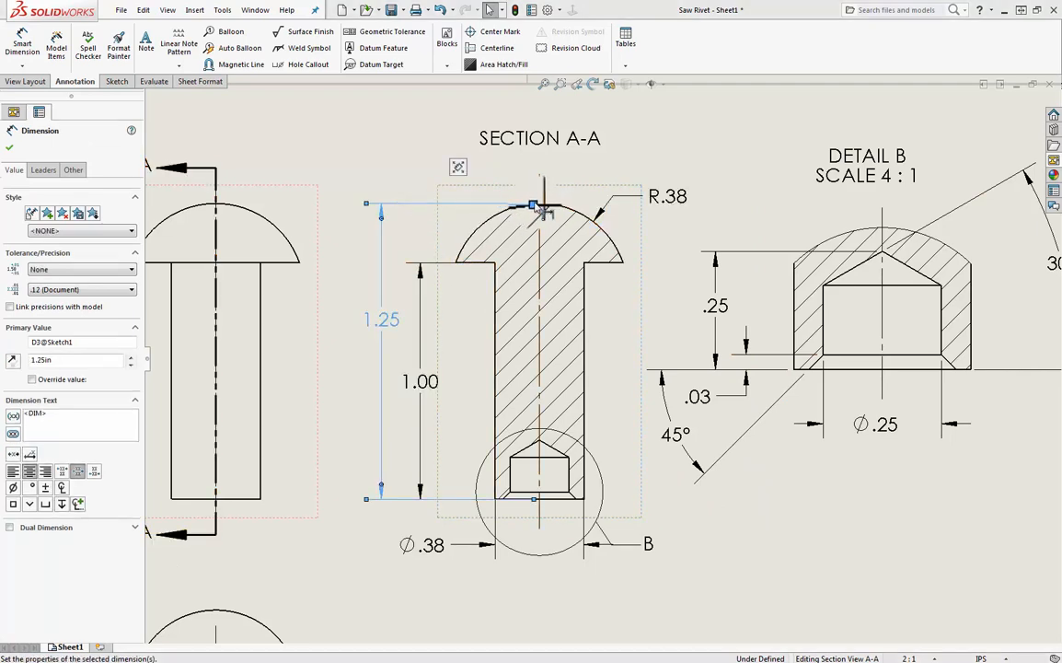
left_click_drag(533, 203, 534, 203)
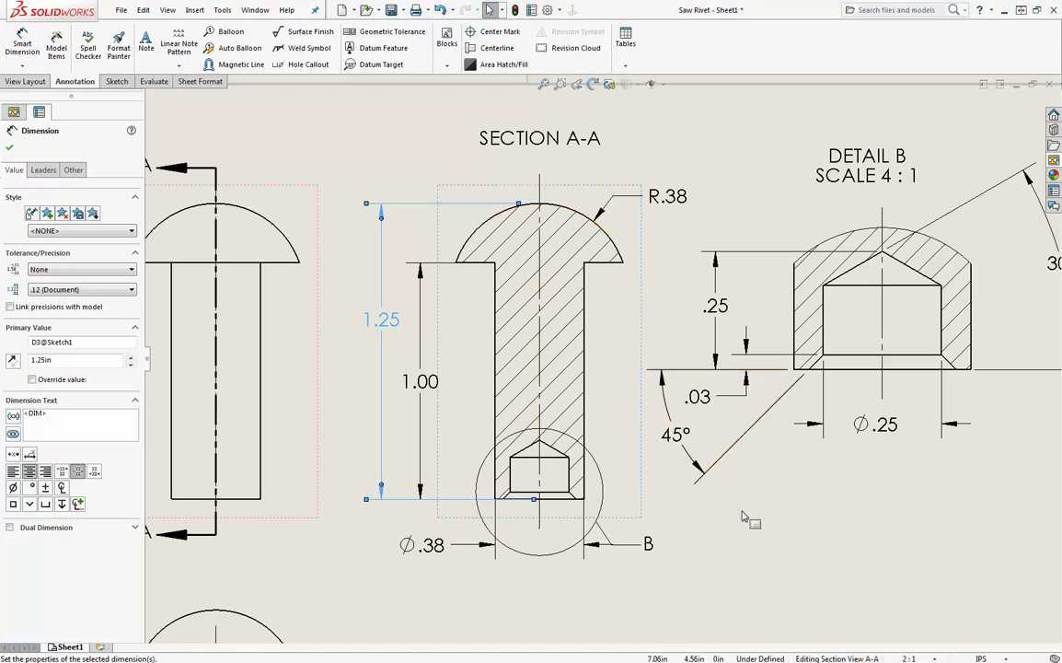
left_click(749, 576)
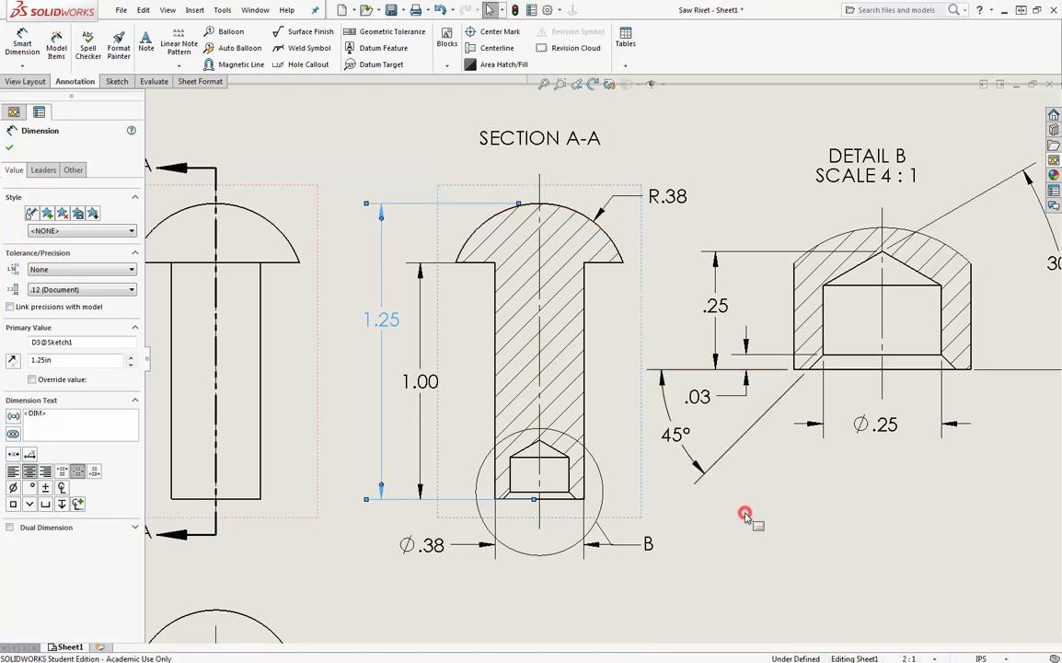
left_click(421, 339)
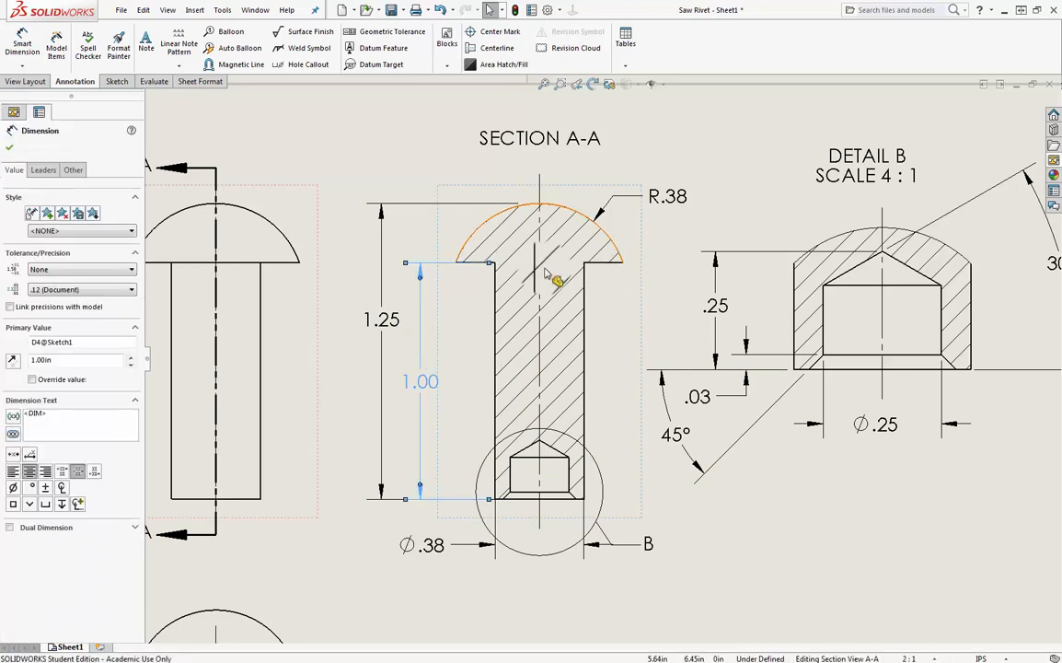
left_click_drag(497, 267, 452, 263)
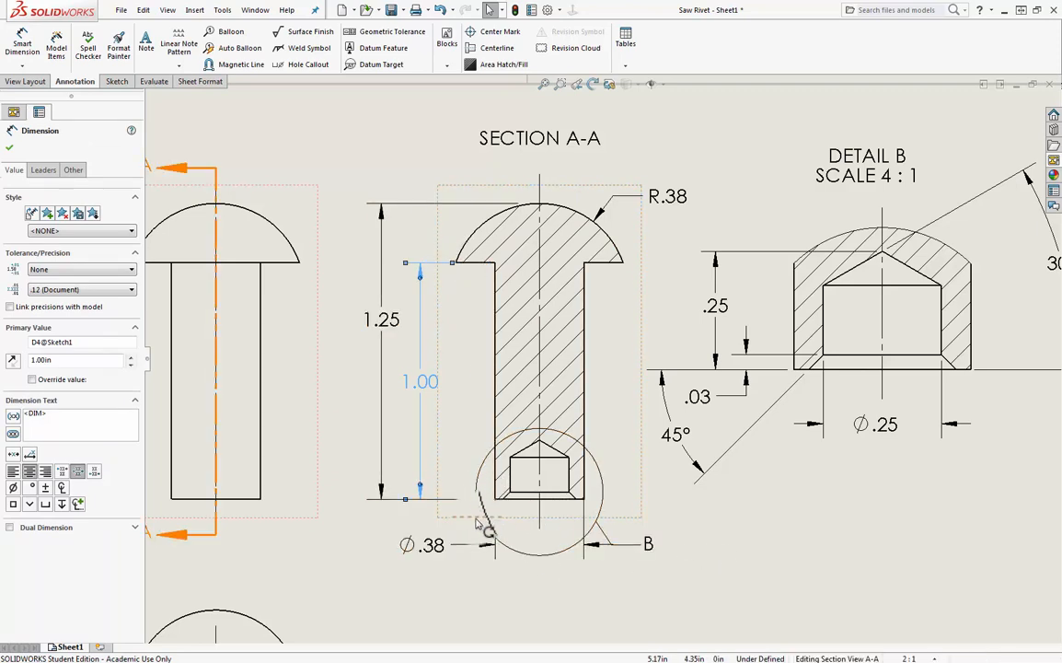
left_click(383, 392)
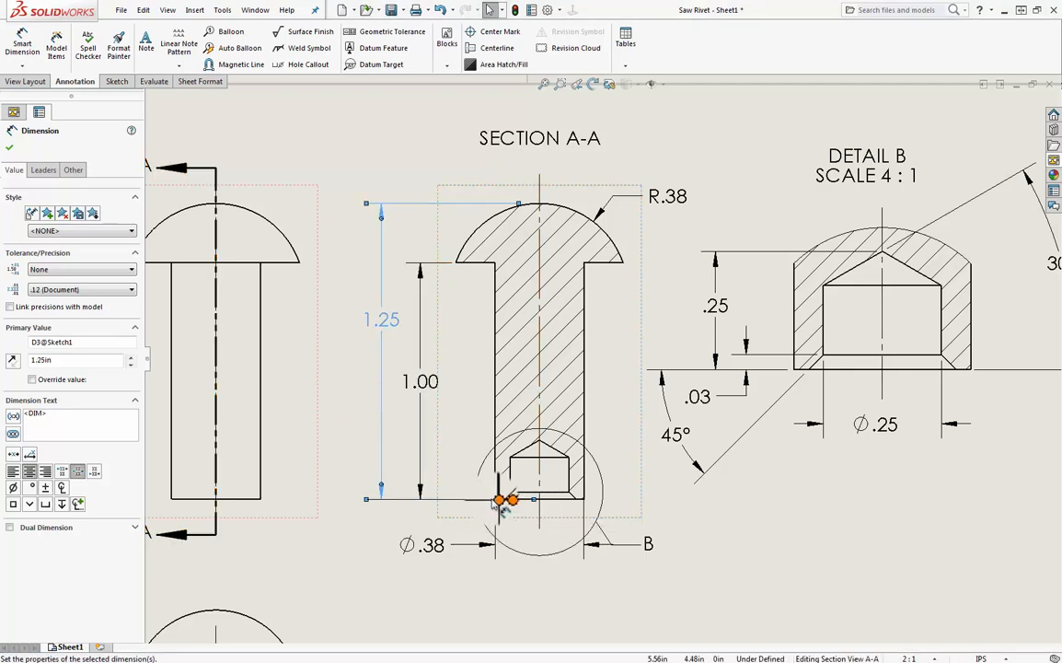
left_click(783, 525)
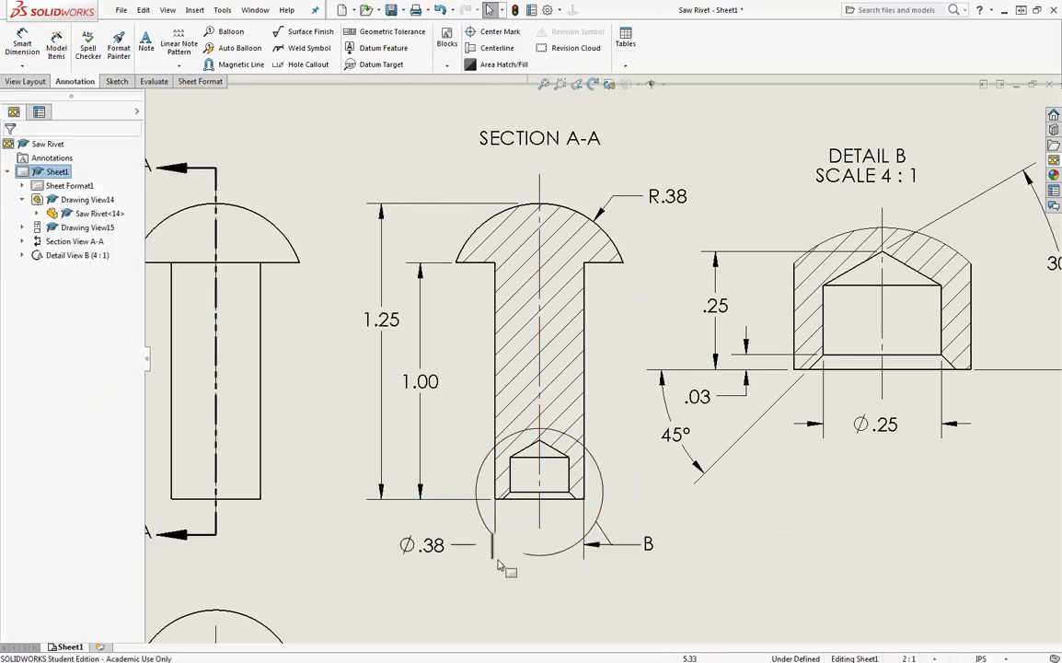
Step: Shorten both Ø.38 extension lines so they start just below the bottom edge of the shank in section A-A
left_click_drag(494, 559, 496, 270)
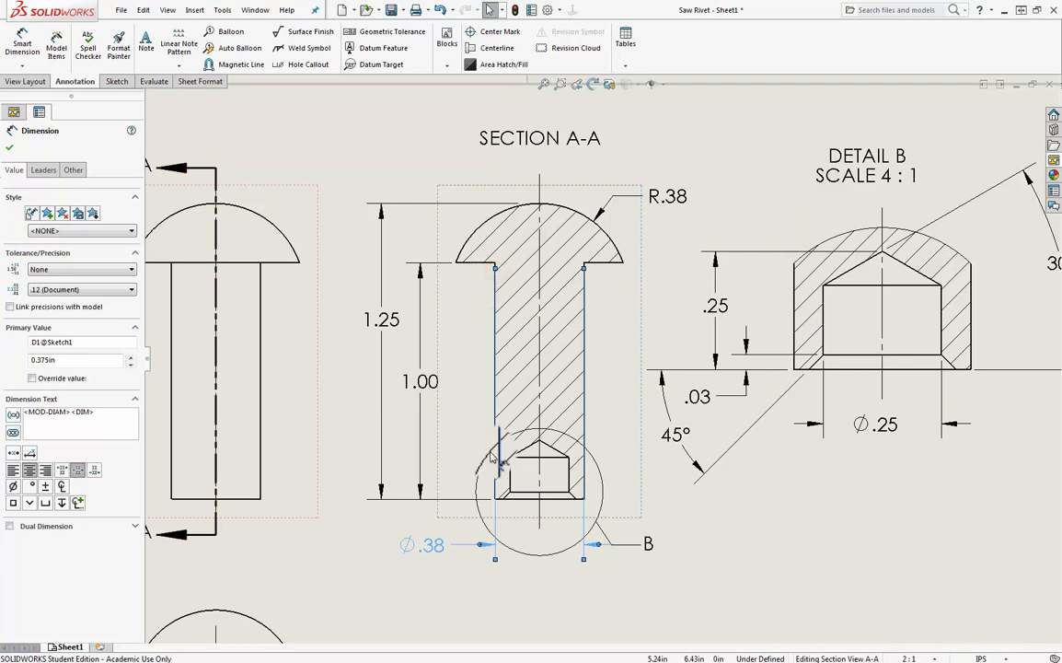
left_click_drag(495, 494, 495, 500)
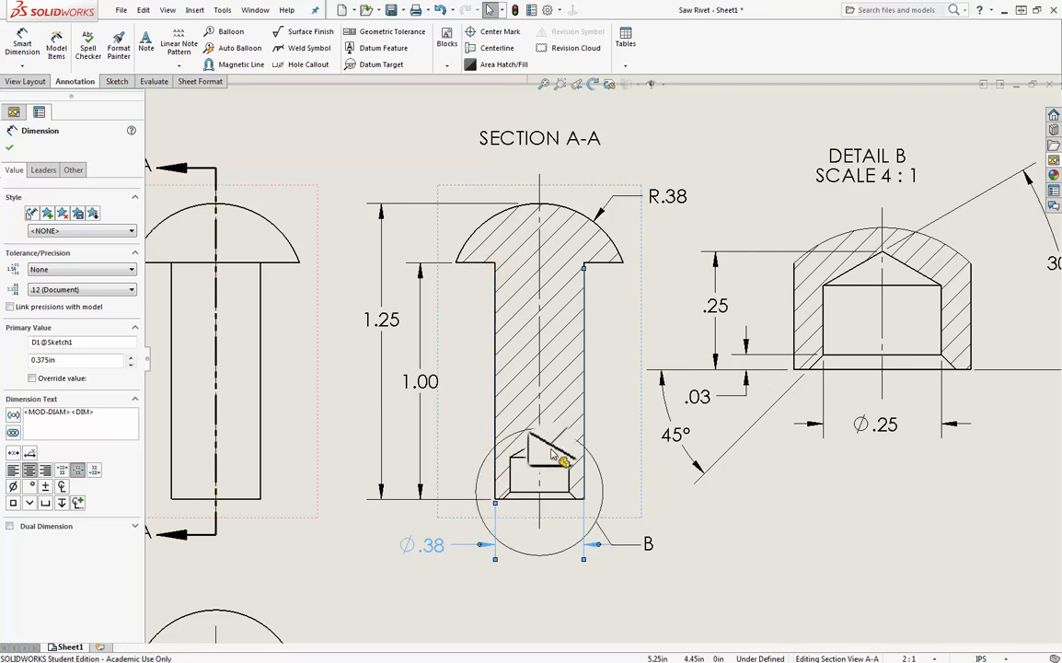
left_click_drag(583, 268, 584, 500)
left_click(747, 594)
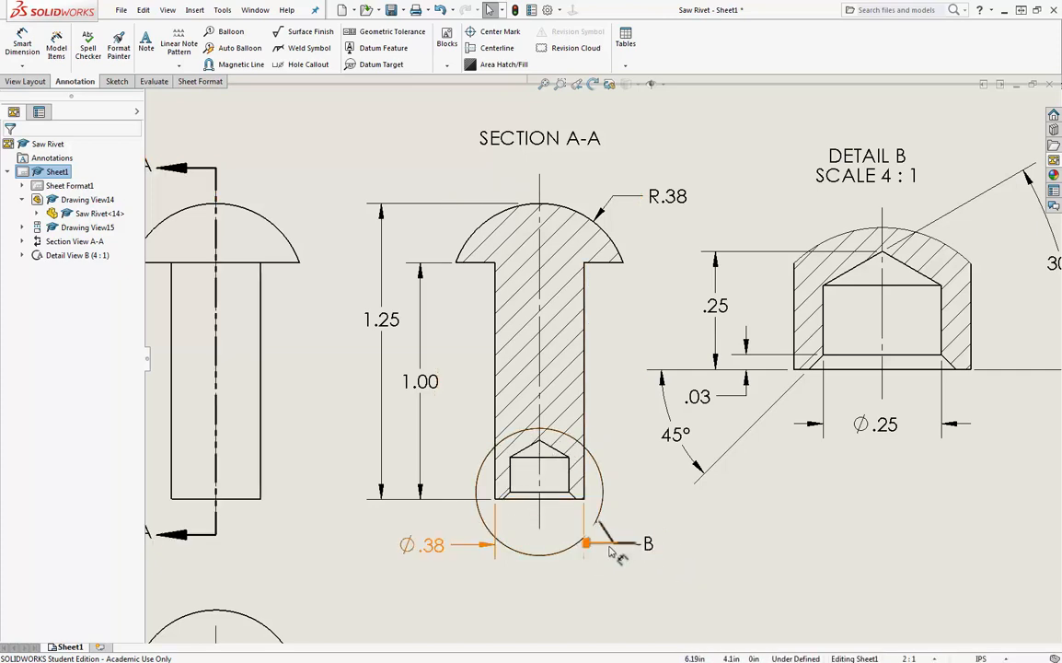
Step: Move the detail circle's B label up beside the circle, clear of the Ø.38 arrow and the 45° dimension
left_click_drag(650, 547, 634, 439)
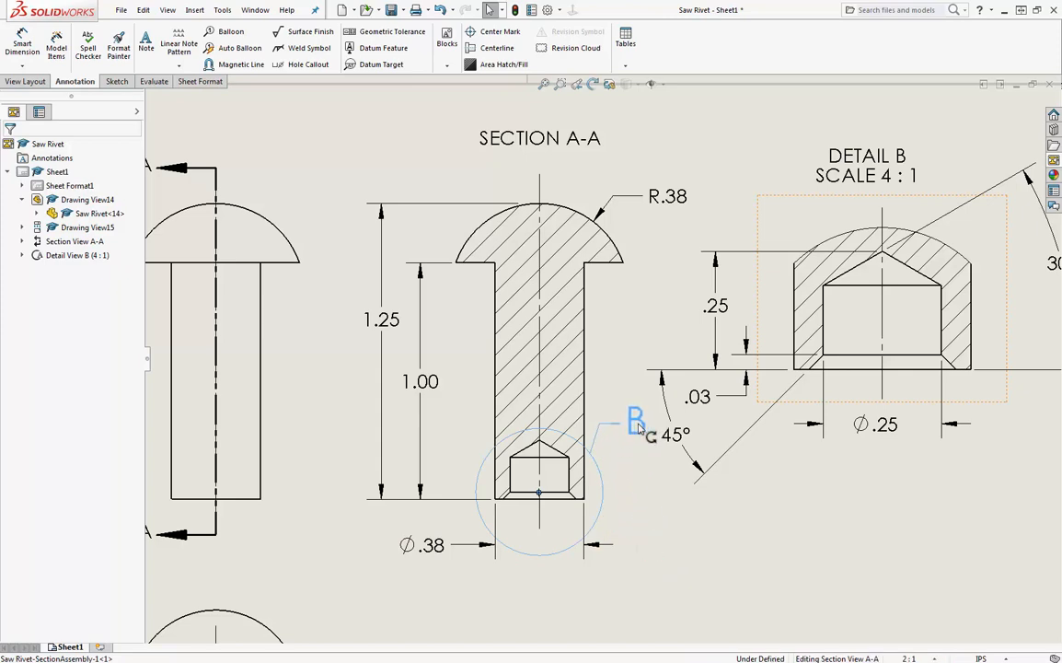
left_click_drag(638, 427, 635, 422)
left_click(734, 522)
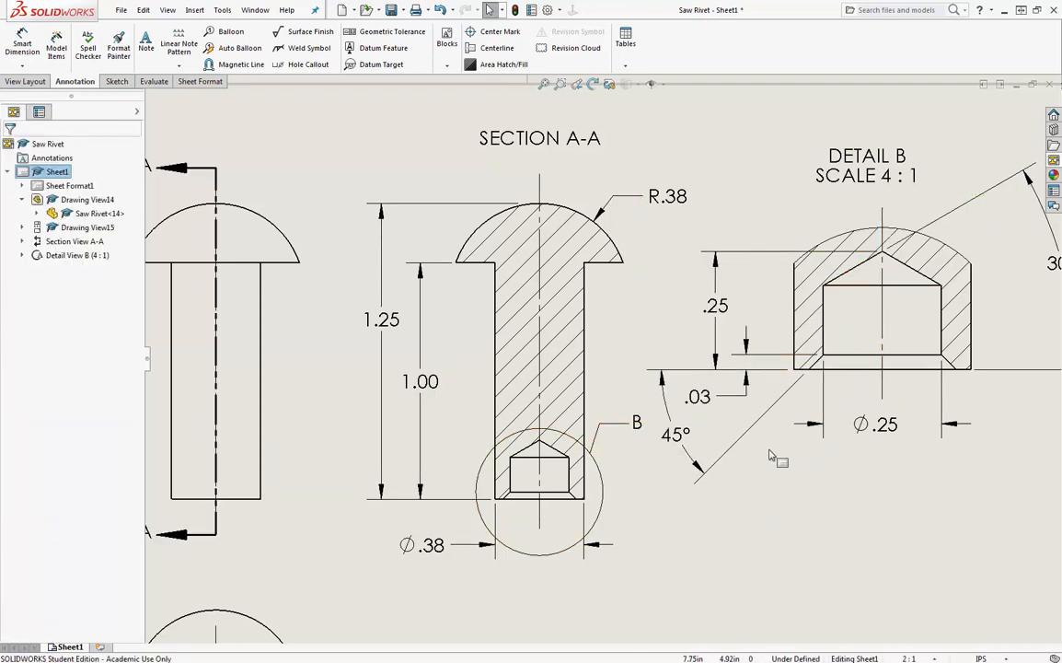
left_click_drag(635, 422, 670, 497)
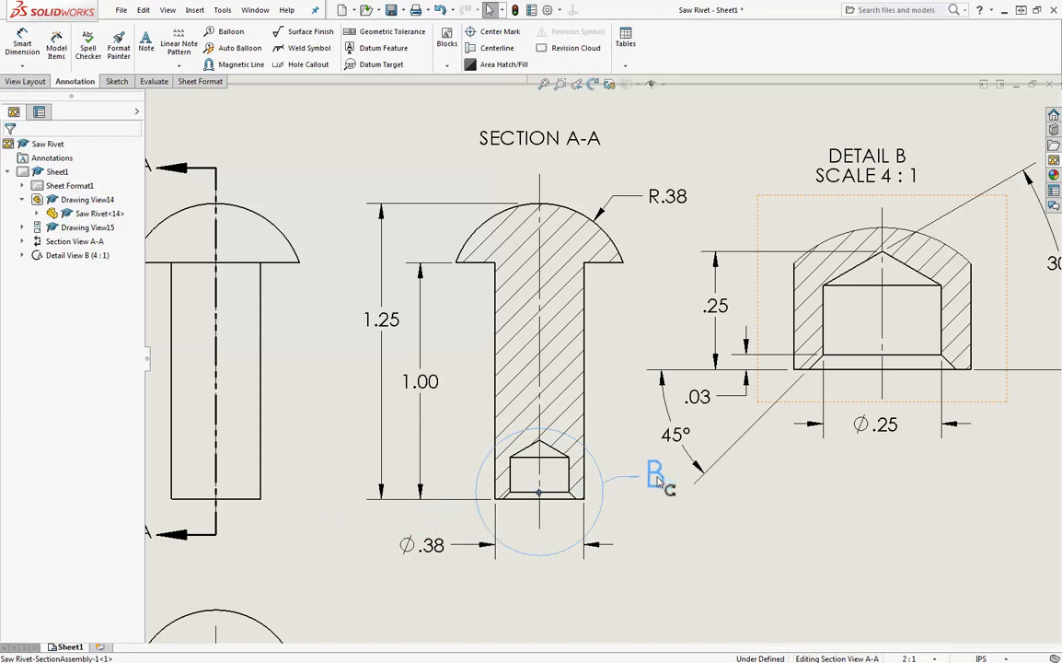
left_click(658, 480)
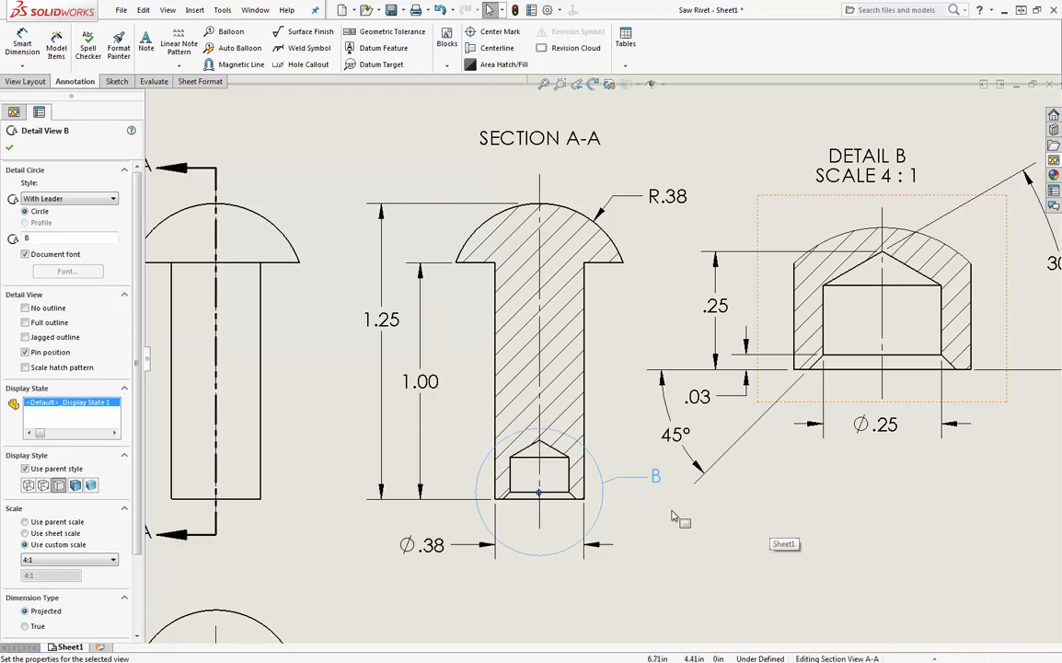
Step: Lower the 1.25 text slightly, keeping it staggered above the 1.00 text beside section A-A
scroll(720, 526, "up", 1)
scroll(720, 525, "up", 2)
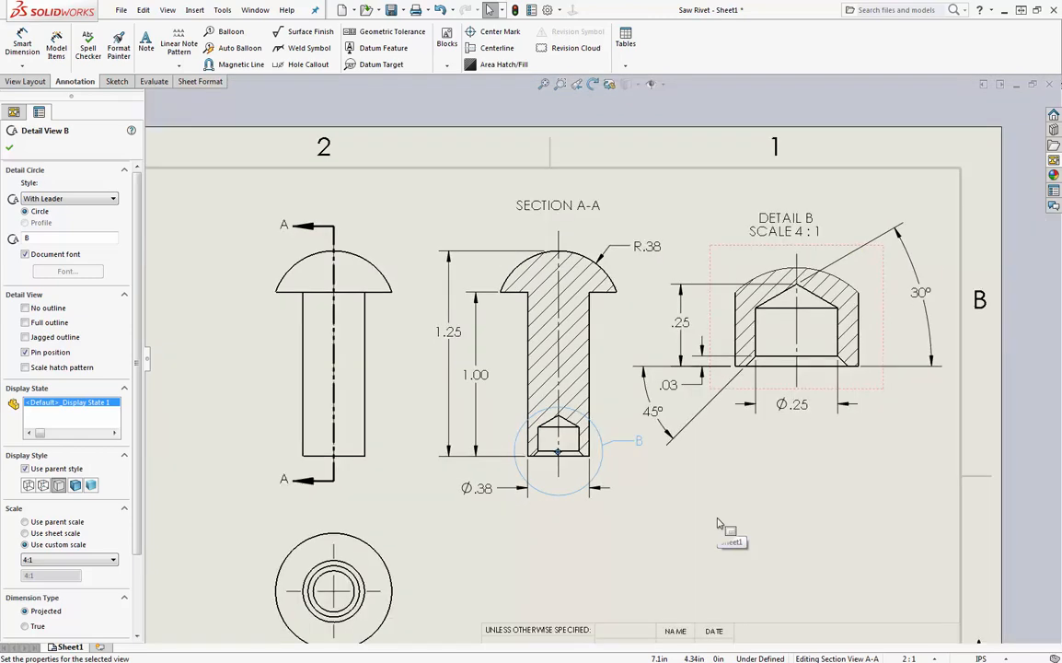
scroll(564, 543, "down", 1)
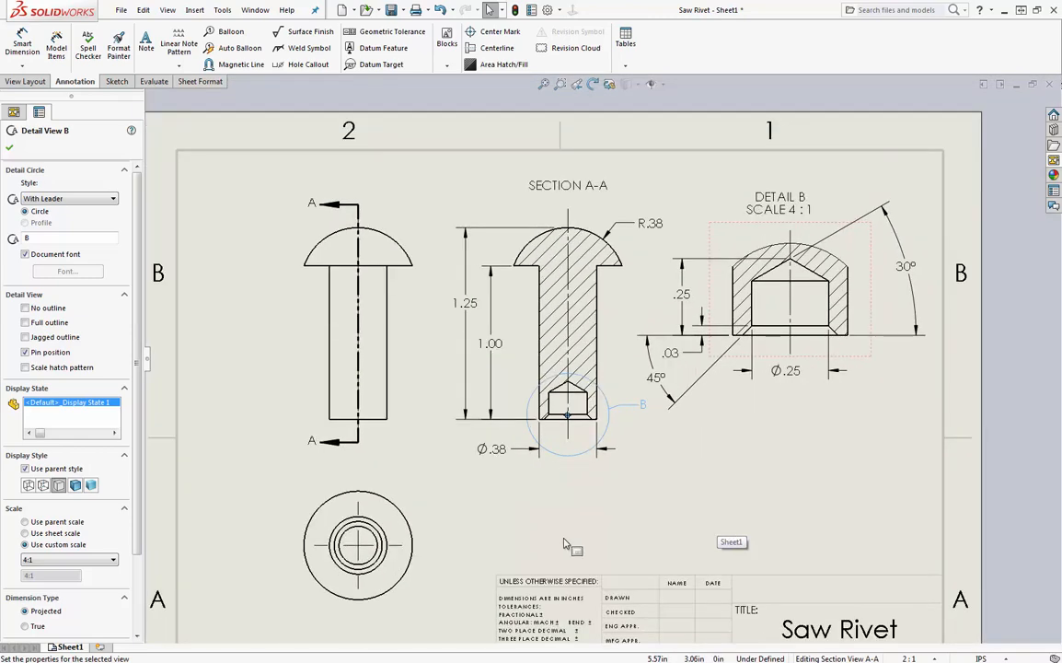
scroll(575, 520, "down", 1)
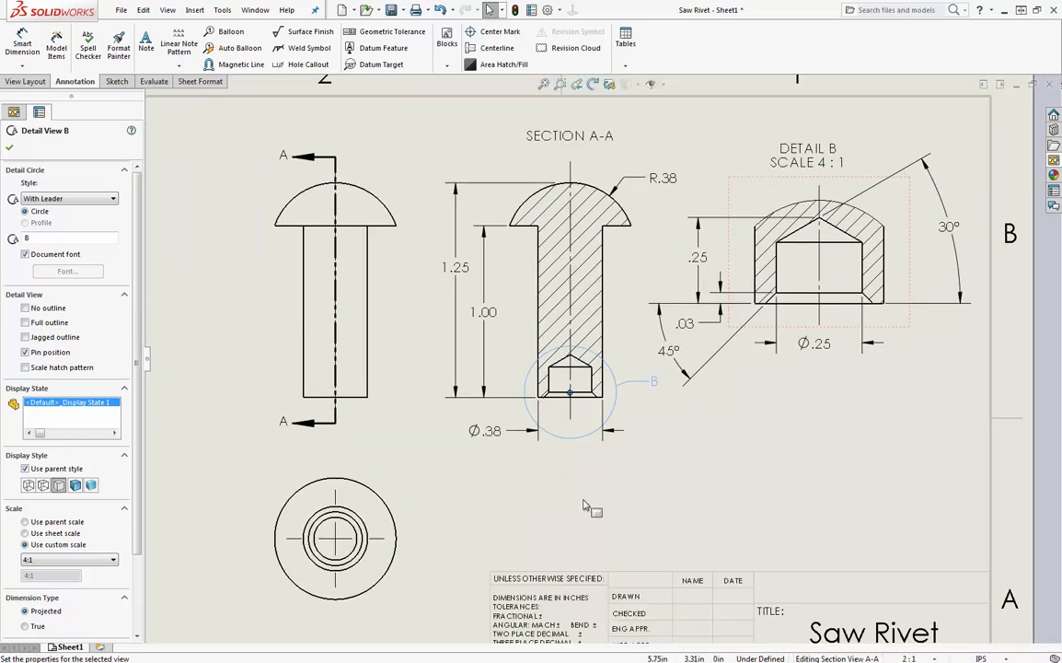
scroll(461, 276, "down", 1)
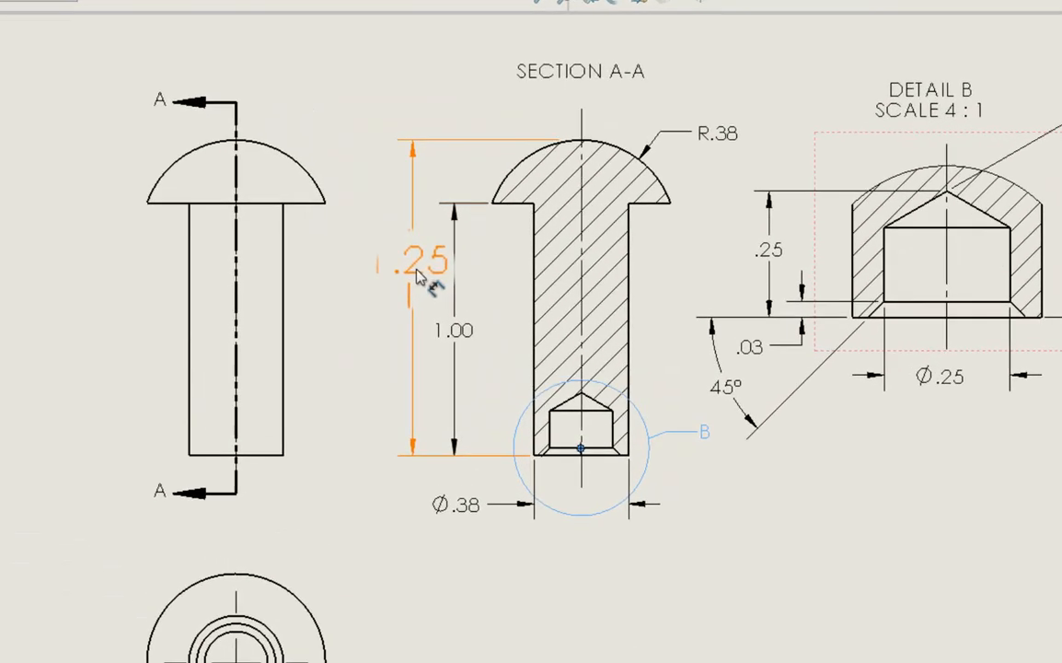
left_click_drag(460, 276, 454, 295)
left_click_drag(360, 312, 359, 313)
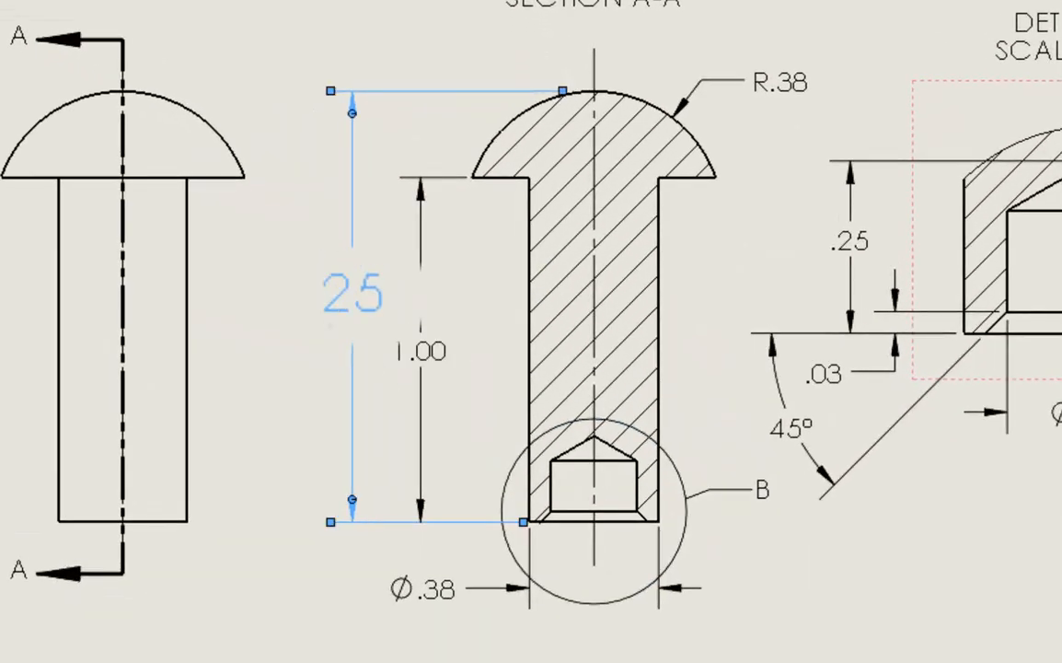
left_click(433, 359)
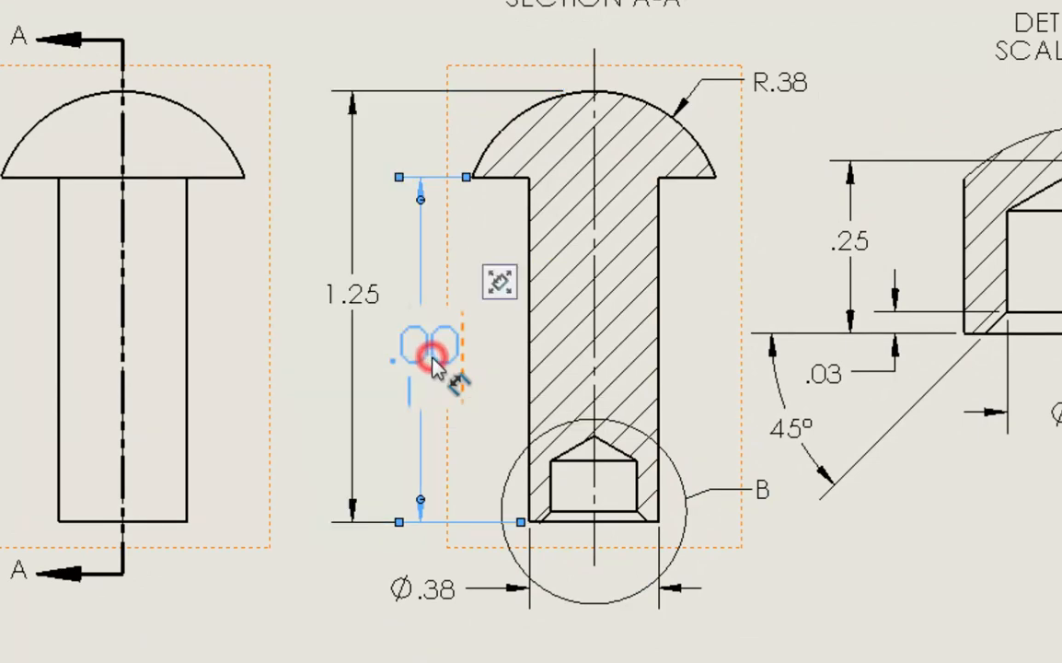
left_click_drag(363, 311, 366, 350)
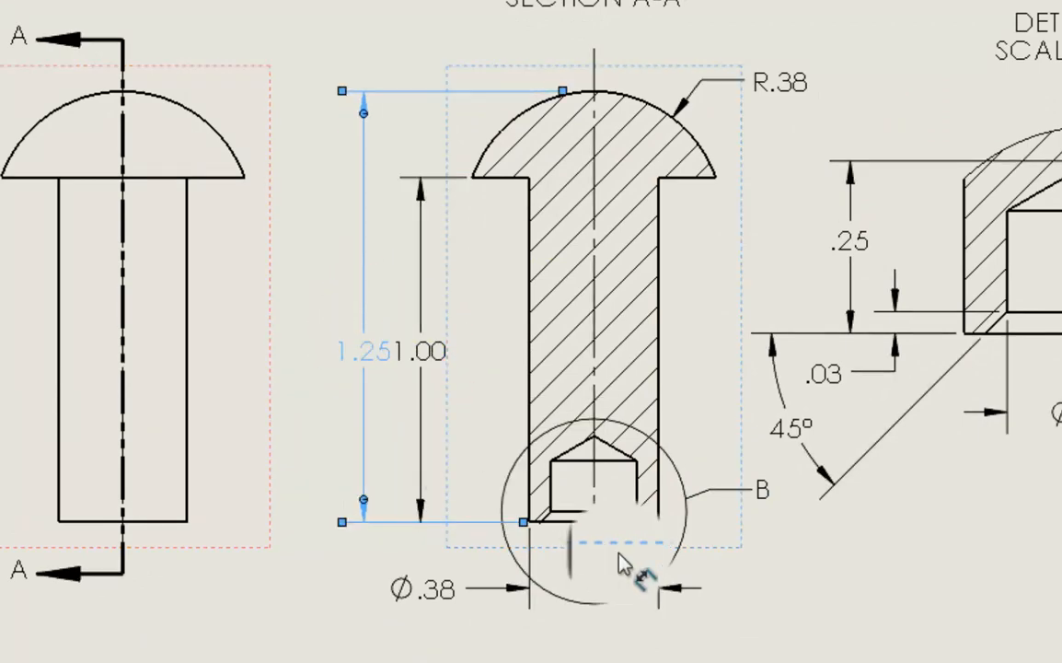
left_click(898, 624)
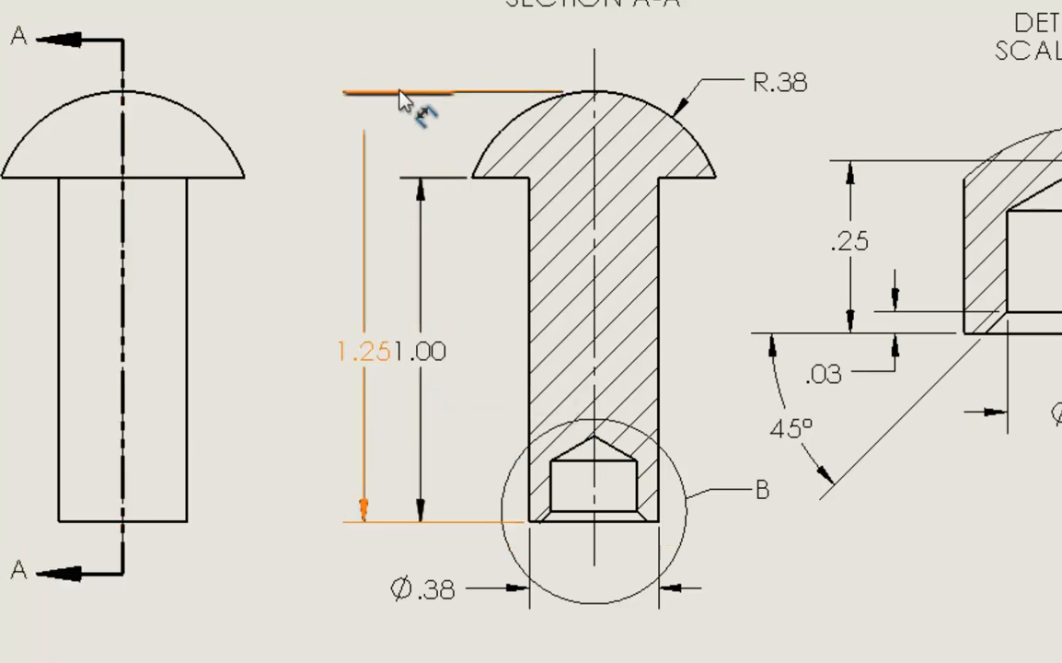
left_click_drag(376, 359, 365, 293)
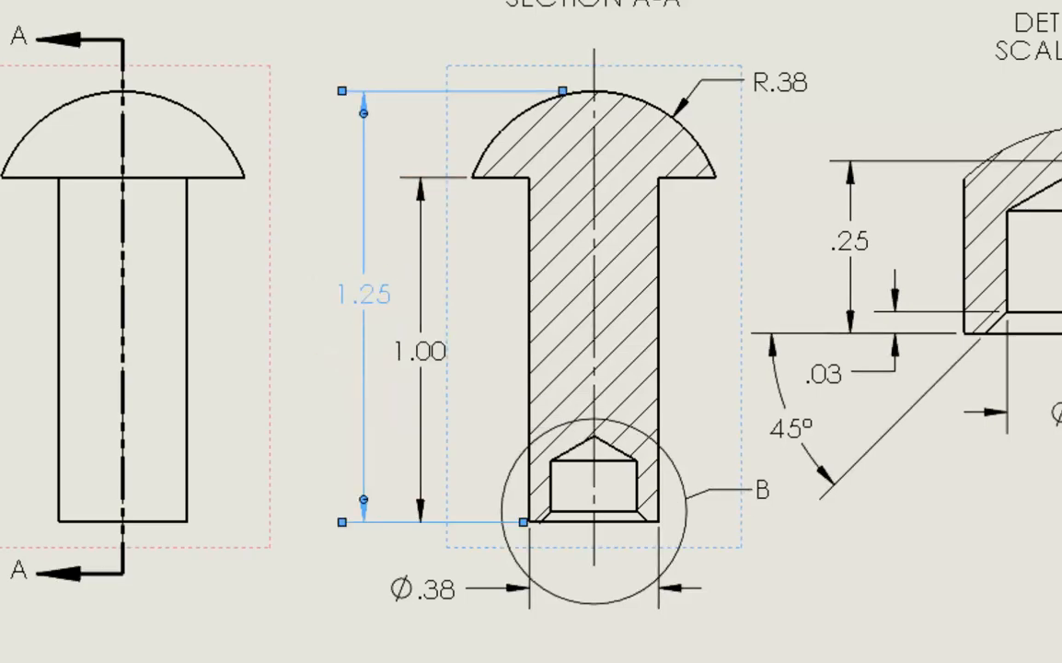
left_click(868, 512)
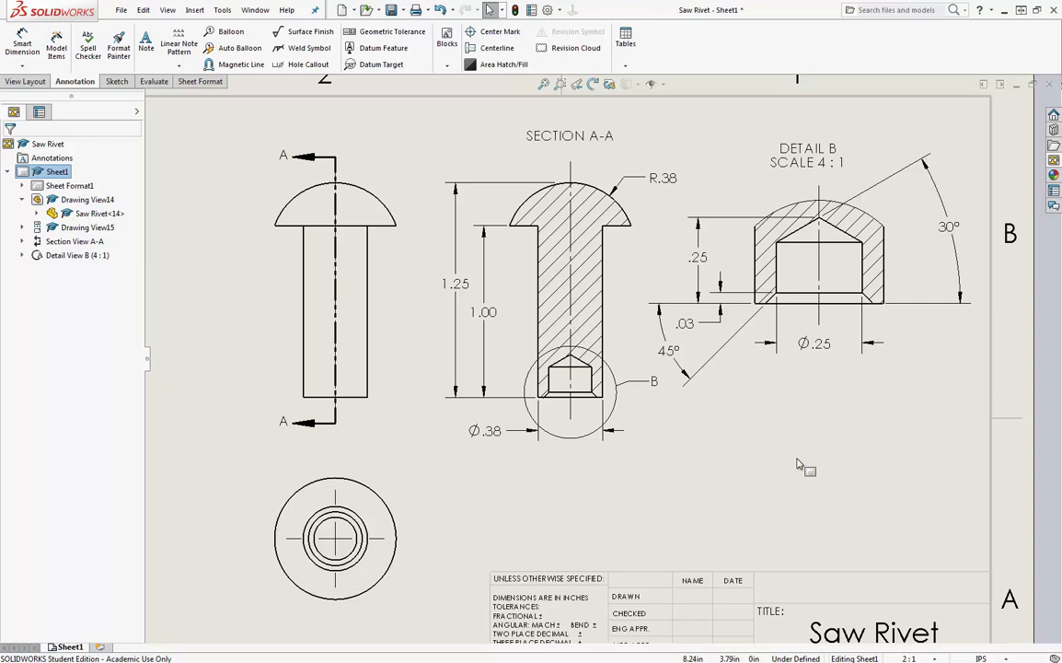
Step: Move the 30° dimension closer to the detail B outline and shift the whole detail view slightly right on the sheet
left_click_drag(955, 231, 914, 239)
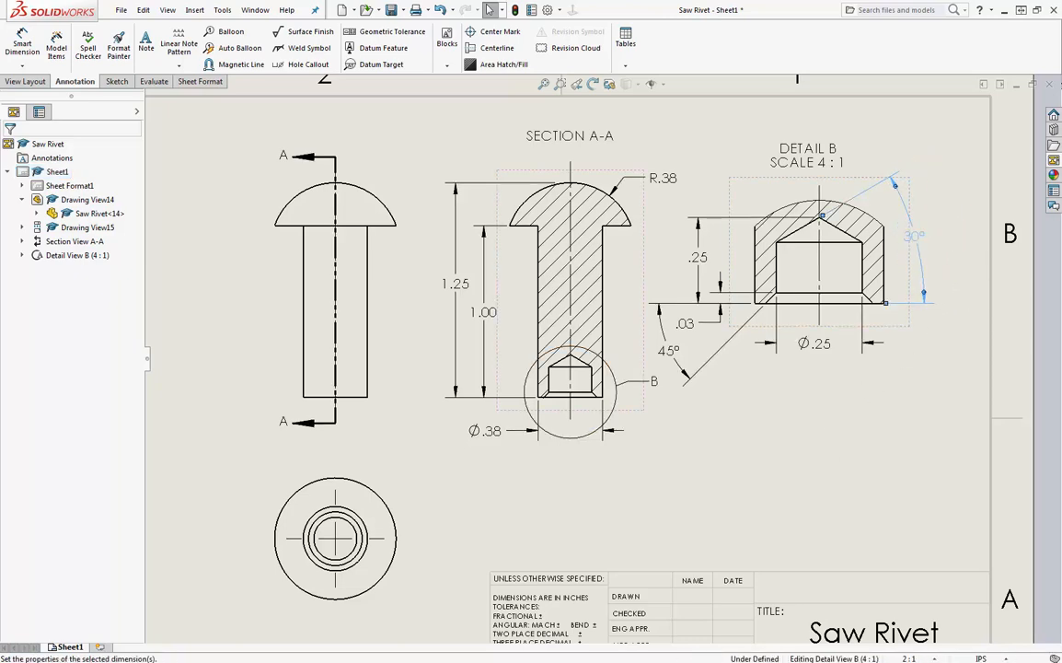
left_click(842, 438)
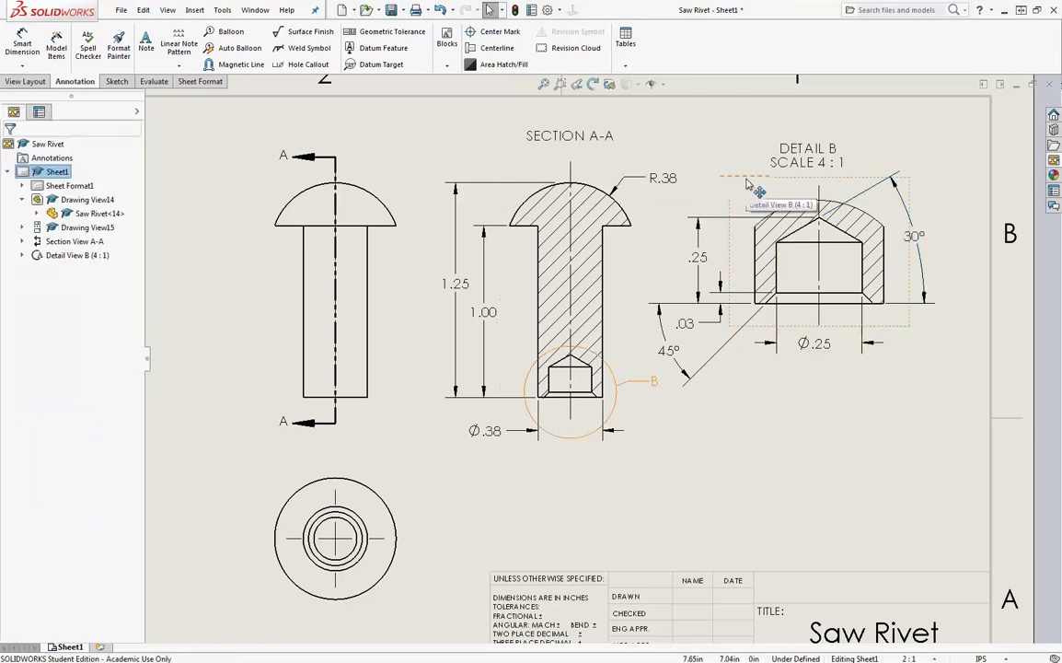
left_click_drag(747, 184, 782, 185)
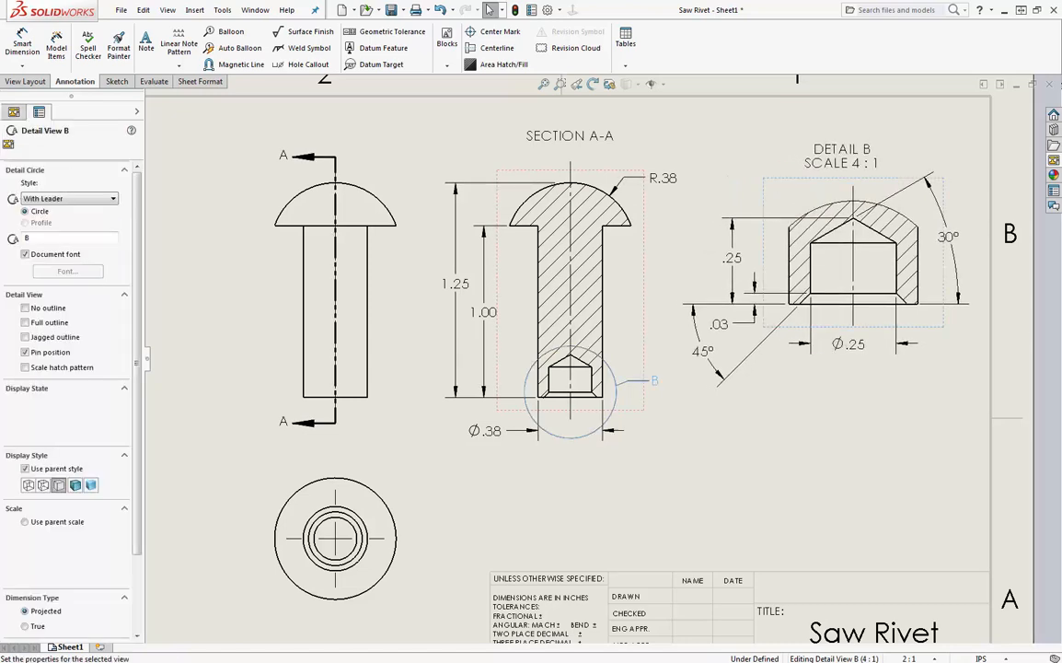
left_click(820, 435)
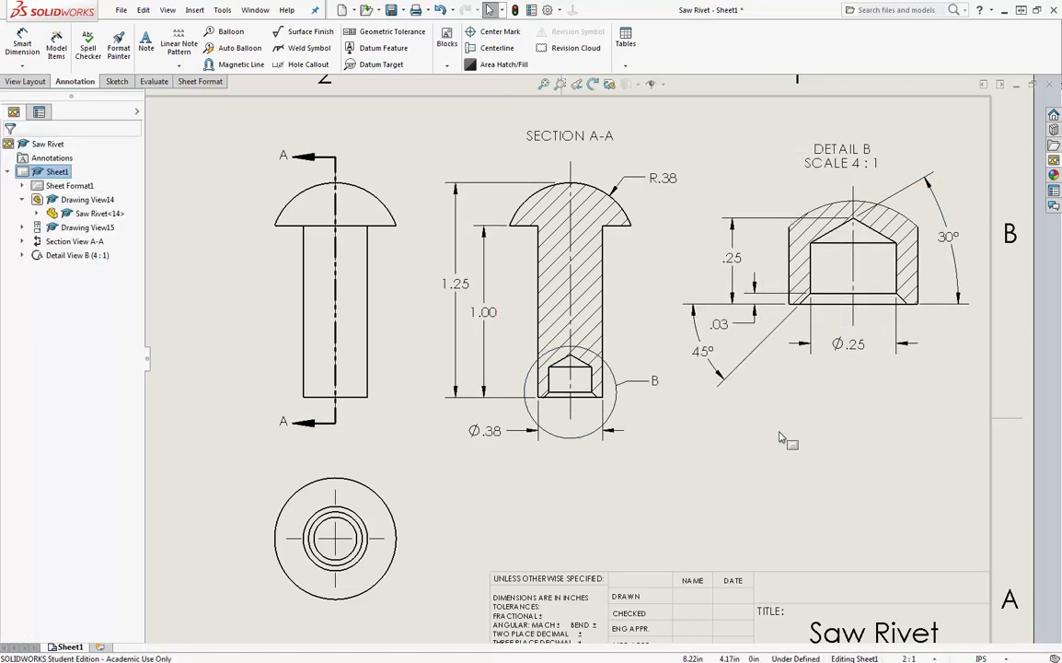
key("f")
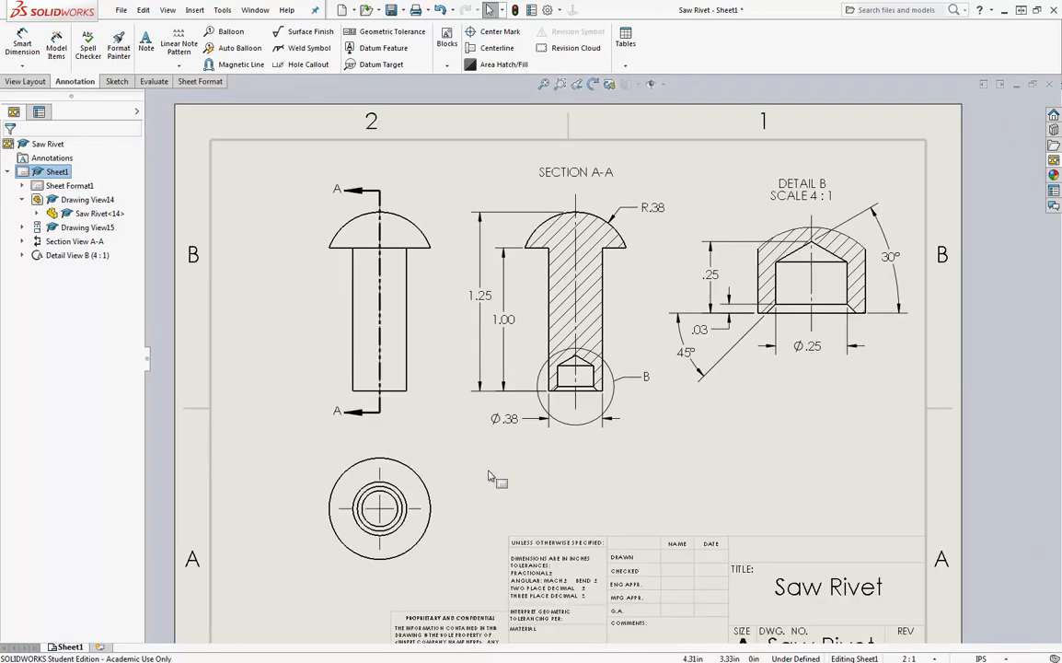
Step: Move the front view left toward the sheet border and shift section A-A slightly left to space the views evenly
left_click_drag(422, 209, 371, 210)
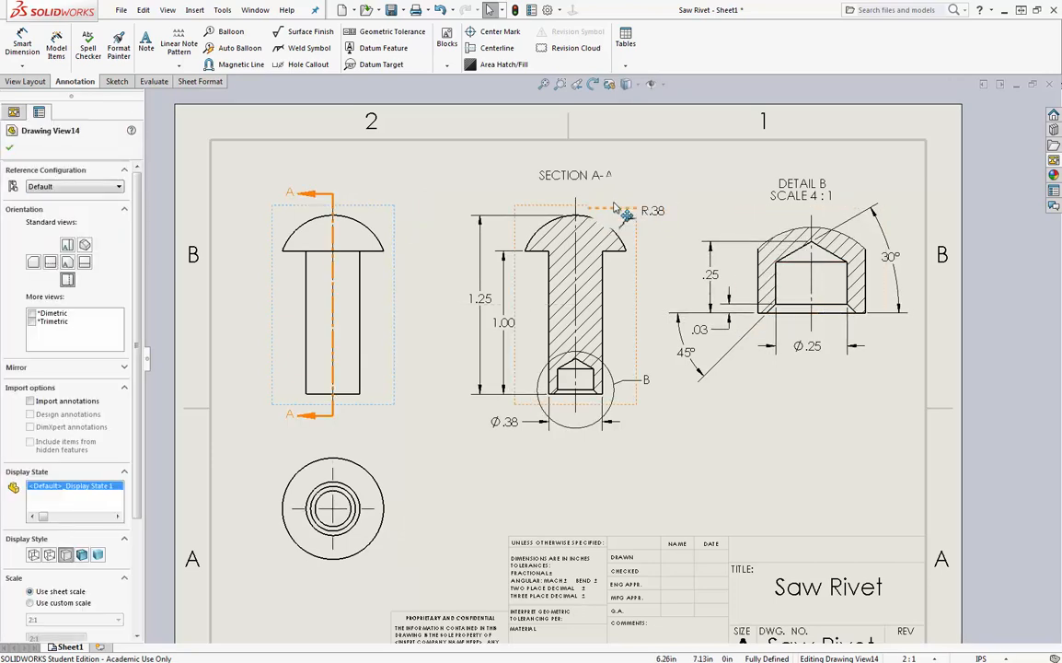
left_click_drag(615, 204, 594, 207)
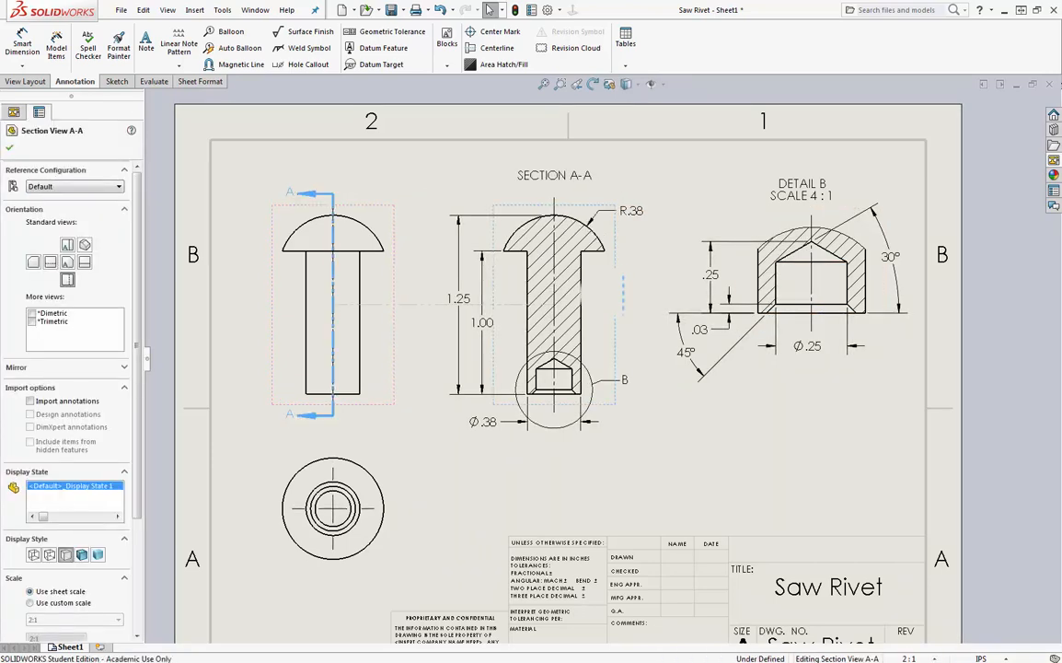
left_click(741, 451)
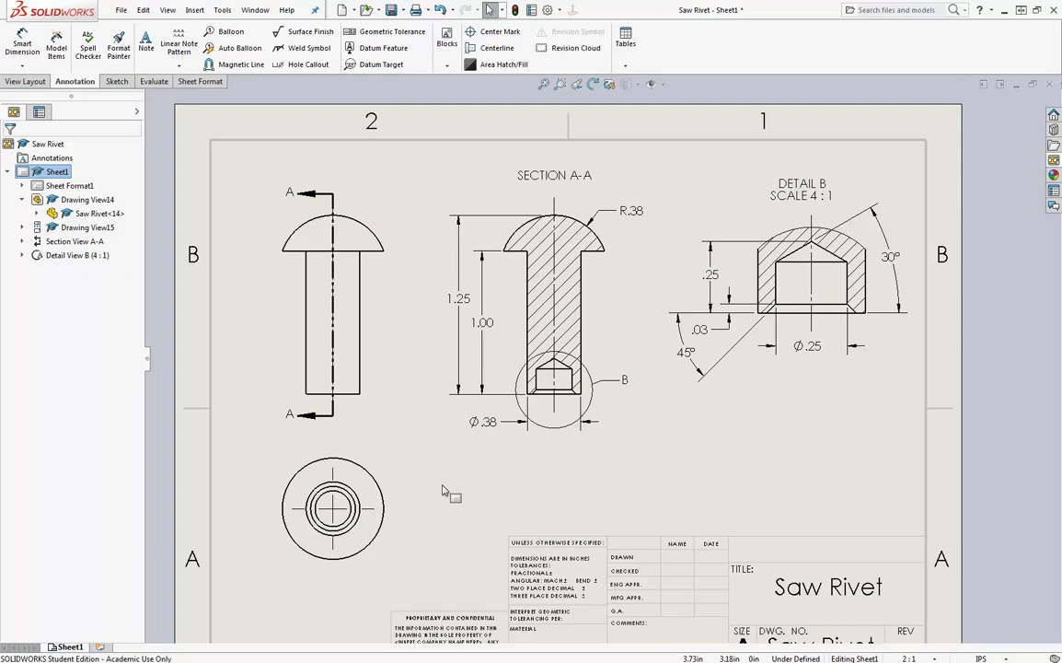
Step: Add a Smart Dimension for the rivet head's outer diameter in the circular view and enclose it in parentheses as a reference
left_click(32, 48)
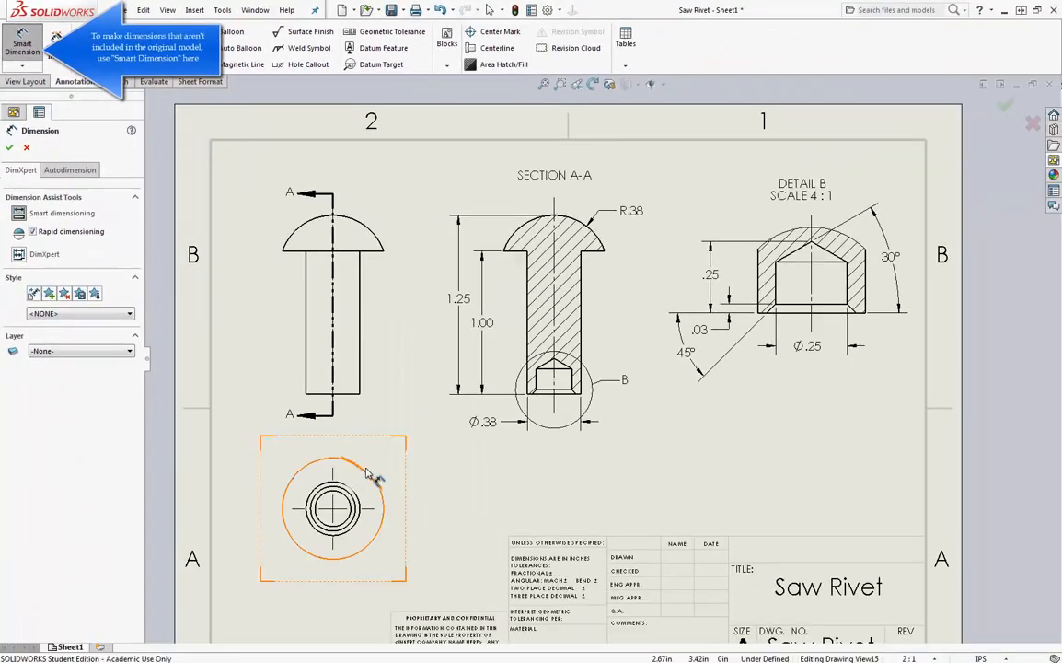
left_click(368, 474)
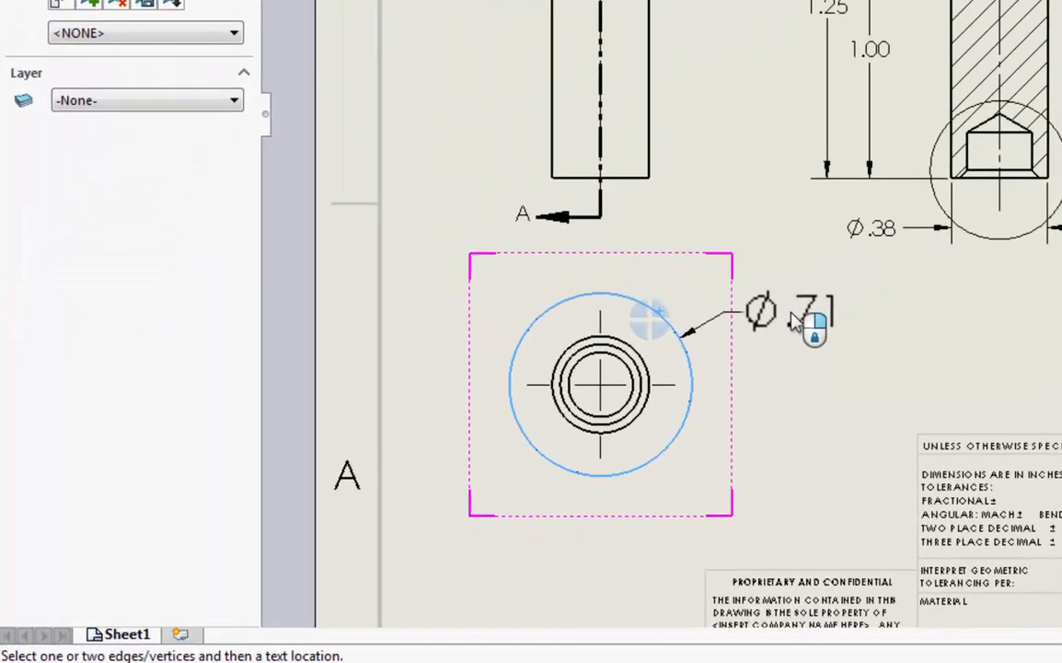
left_click(792, 314)
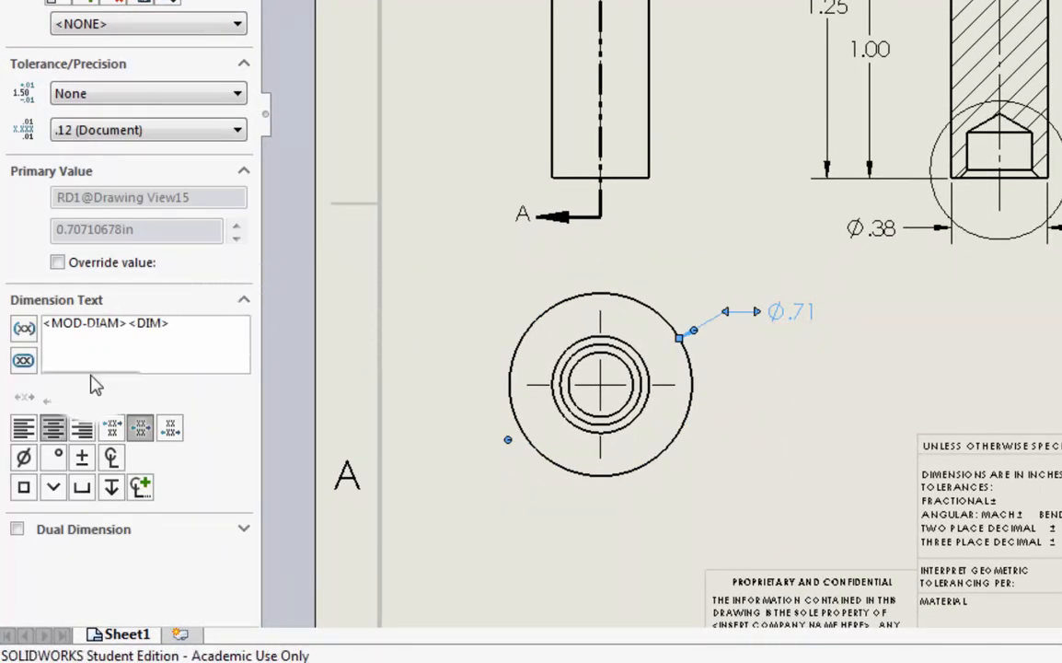
left_click(28, 338)
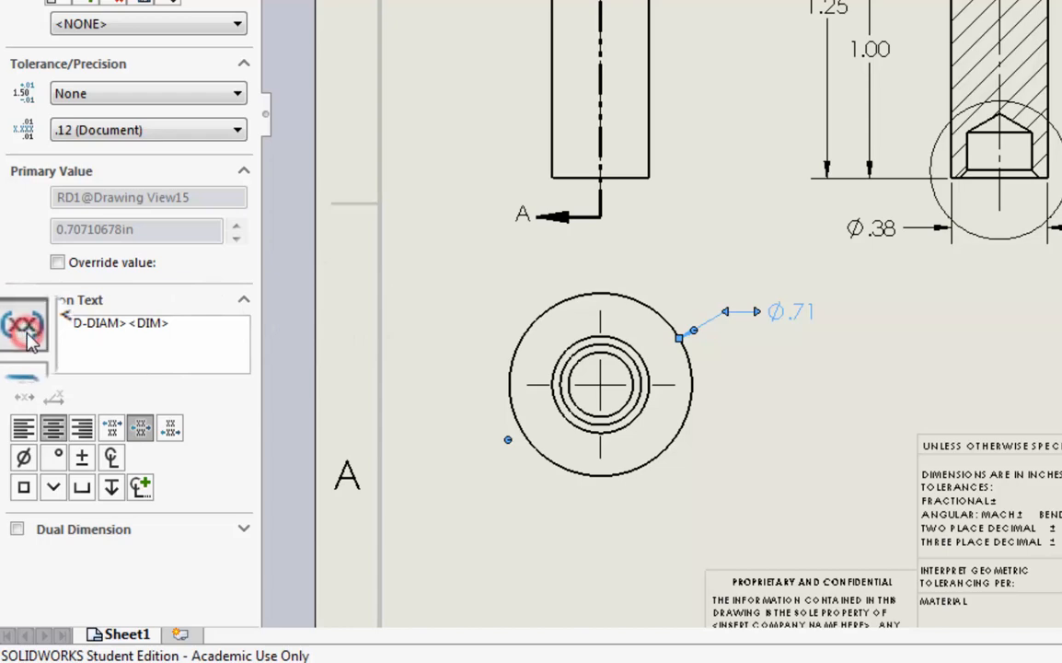
left_click(849, 381)
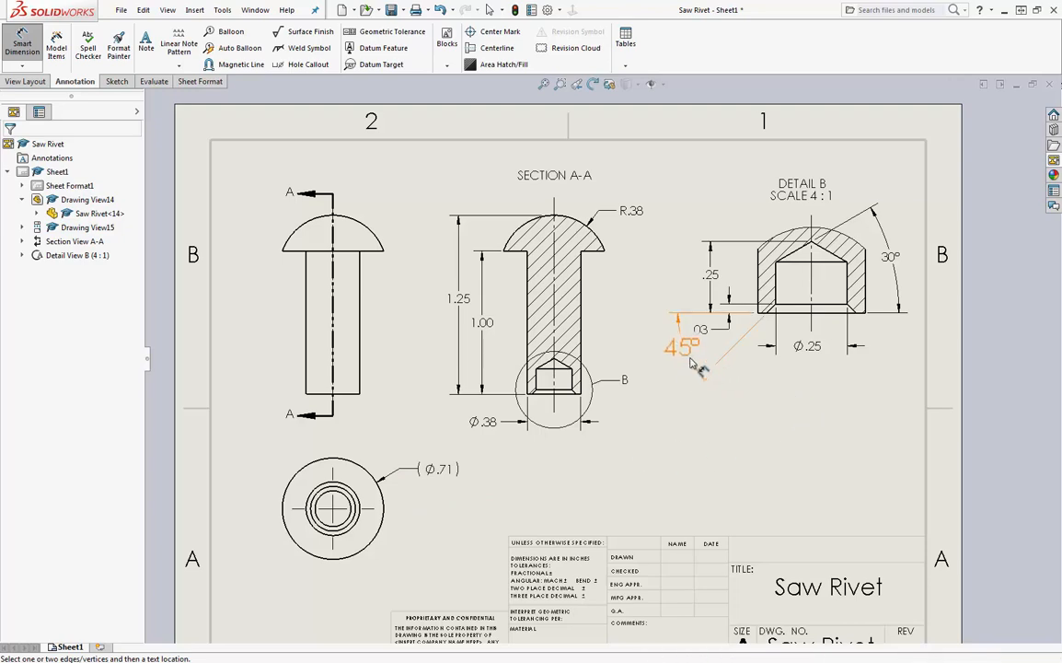
Step: Move the 45° dimension slightly outward, farther from the chamfer in detail B
mouse_move(695, 366)
left_mouse_down()
mouse_move(642, 365)
mouse_move(684, 370)
left_mouse_up()
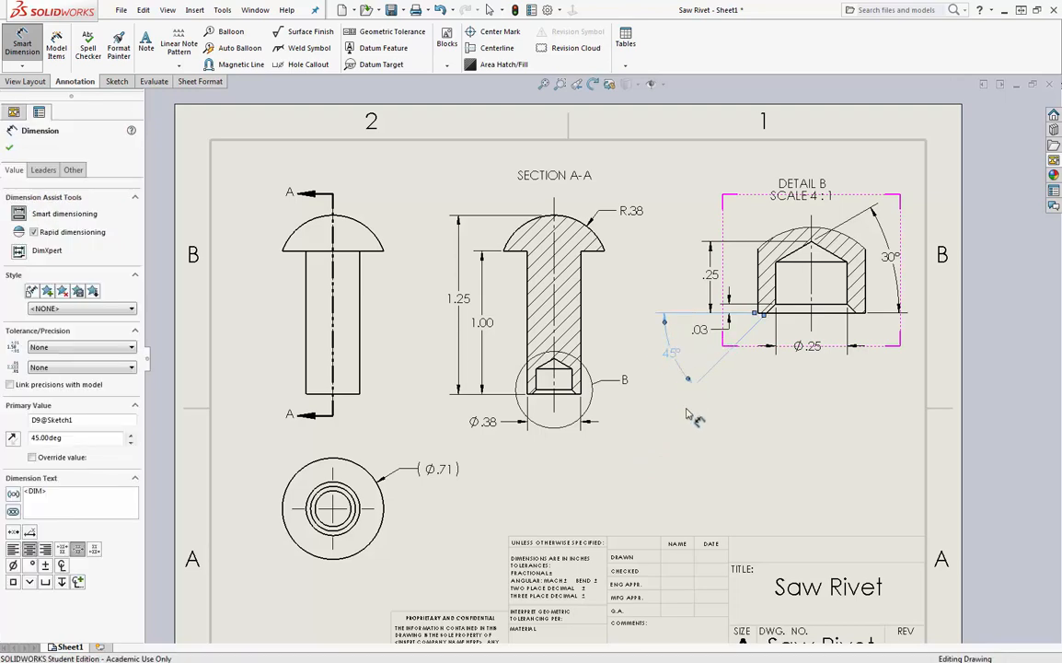
left_click(822, 415)
Step: Place the Ø.25 dimension's arrows inside its extension lines and move the dimension up closer to detail B
scroll(833, 386, "down", 2)
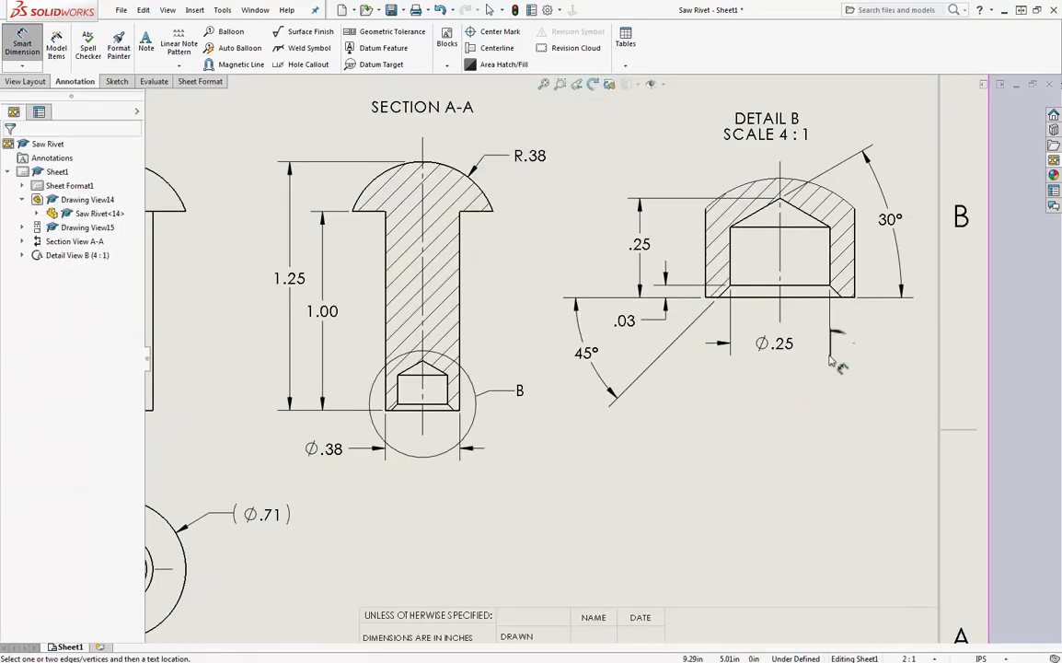
scroll(834, 361, "down", 4)
left_click(778, 420)
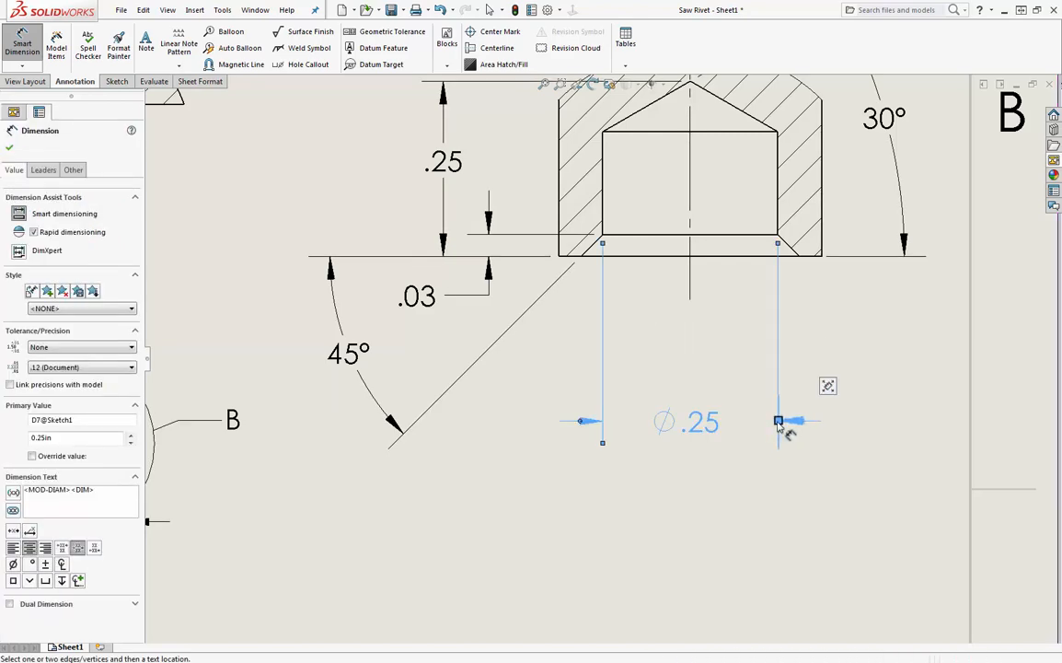
left_click(777, 421)
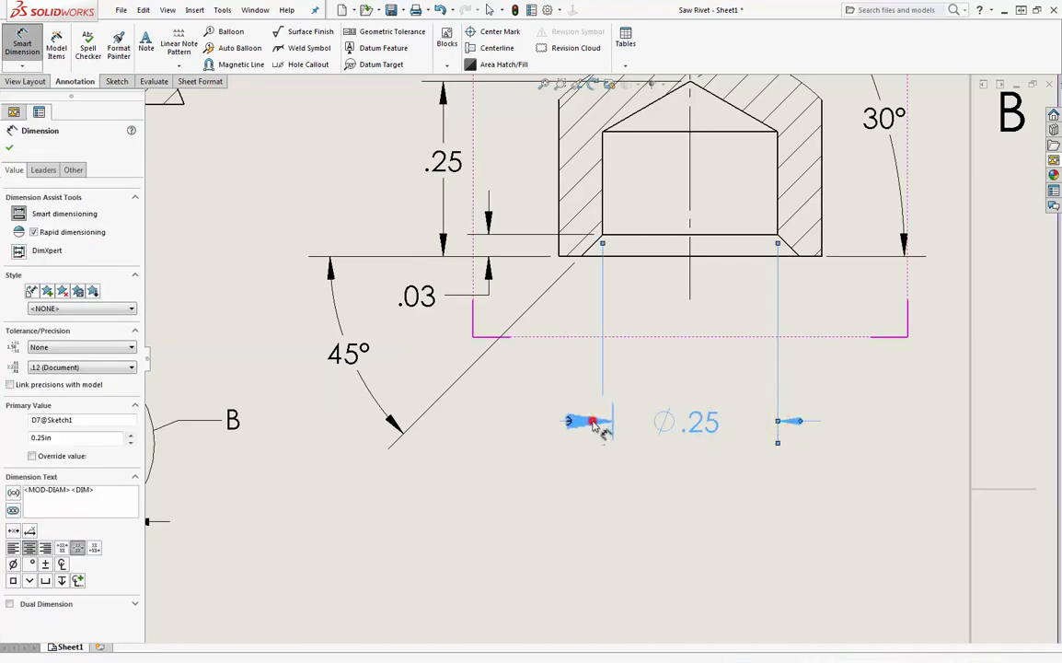
left_click(743, 479)
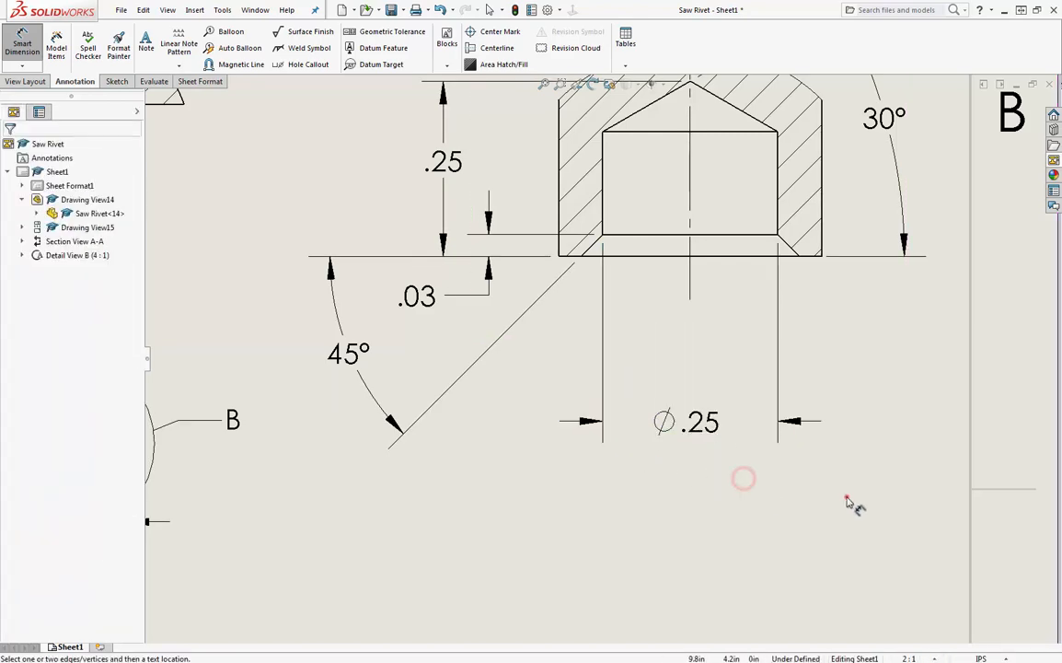
left_click(797, 424)
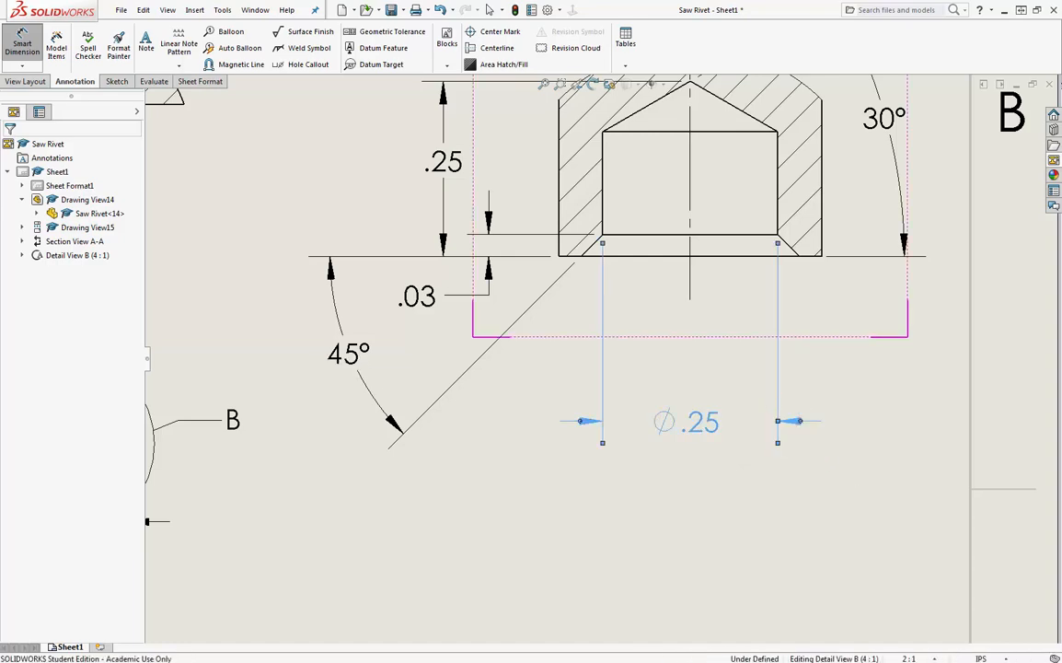
left_click(48, 172)
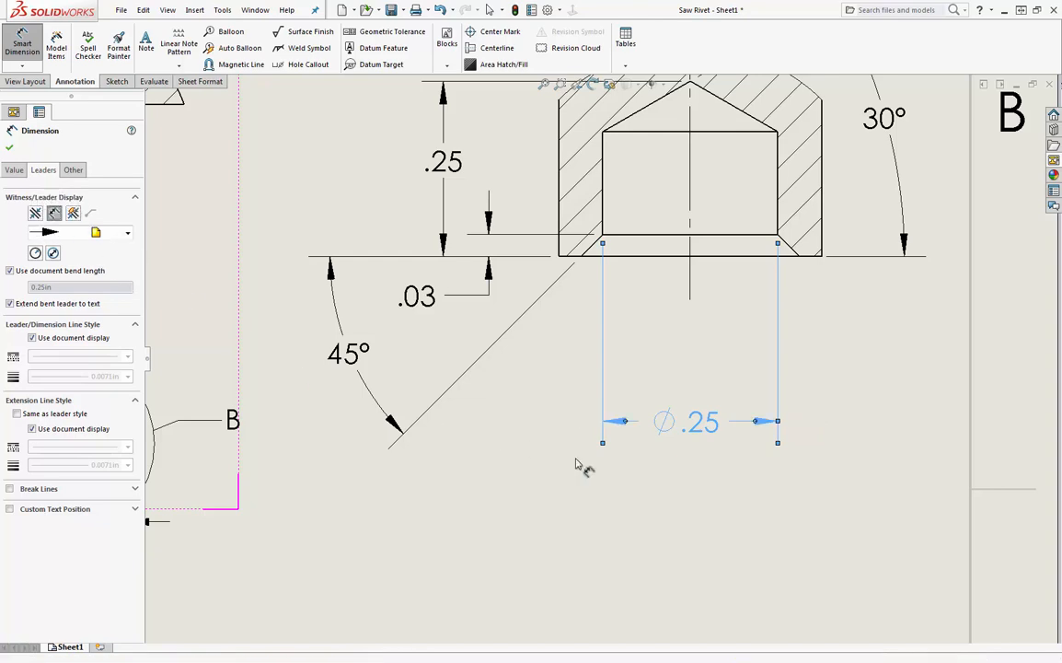
left_click(677, 477)
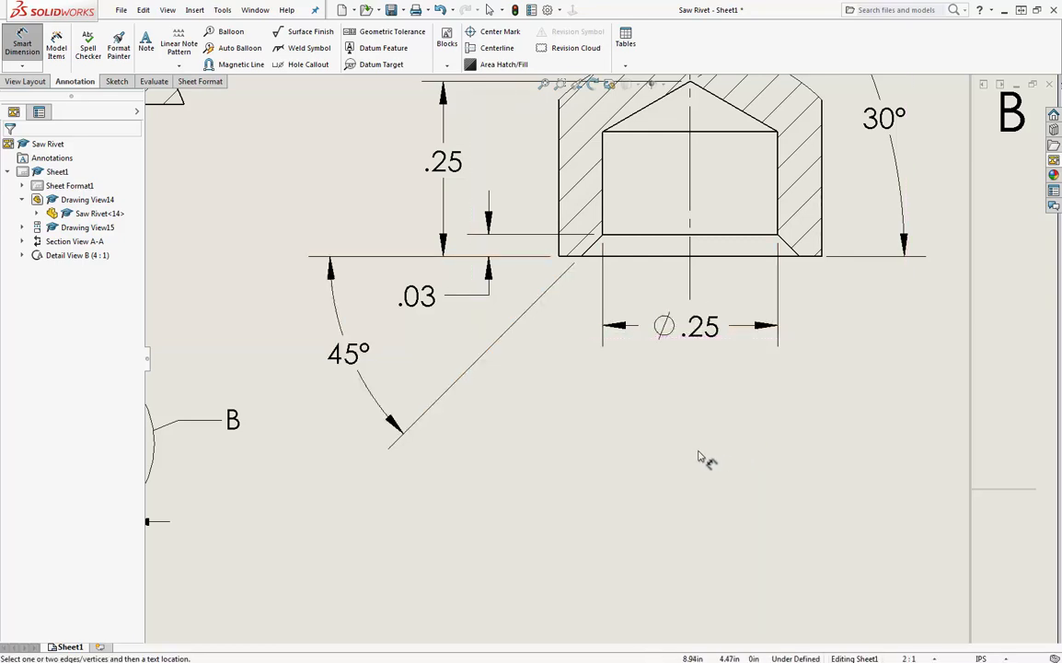
Step: Leave Smart Dimension and shorten the lower end of detail B's centerline so it clears the Ø.25 text
left_click(689, 274)
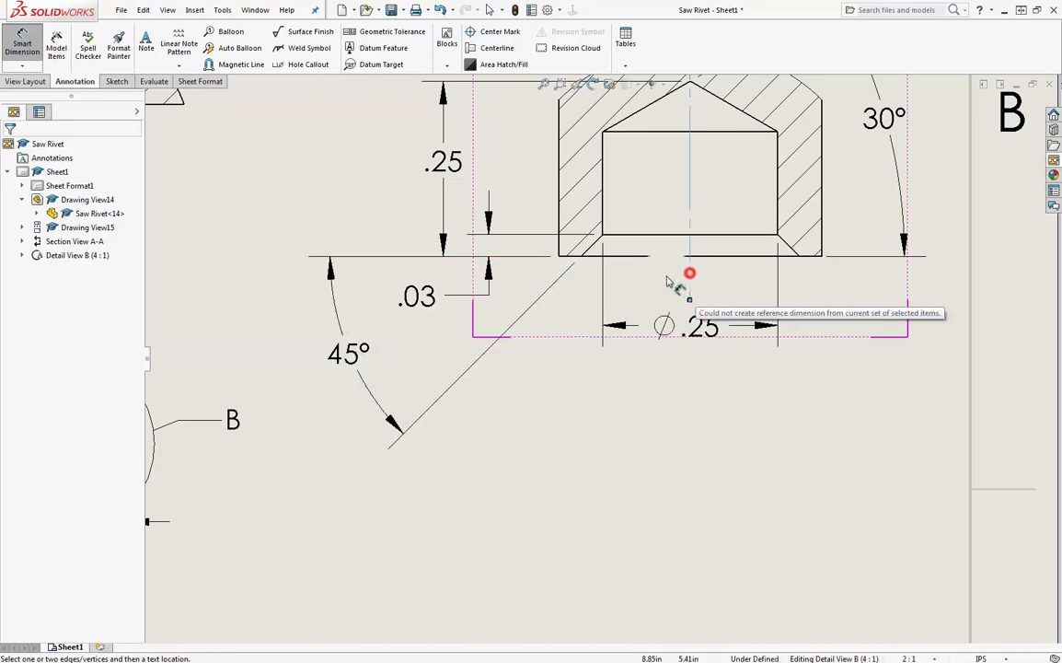
left_click(22, 36)
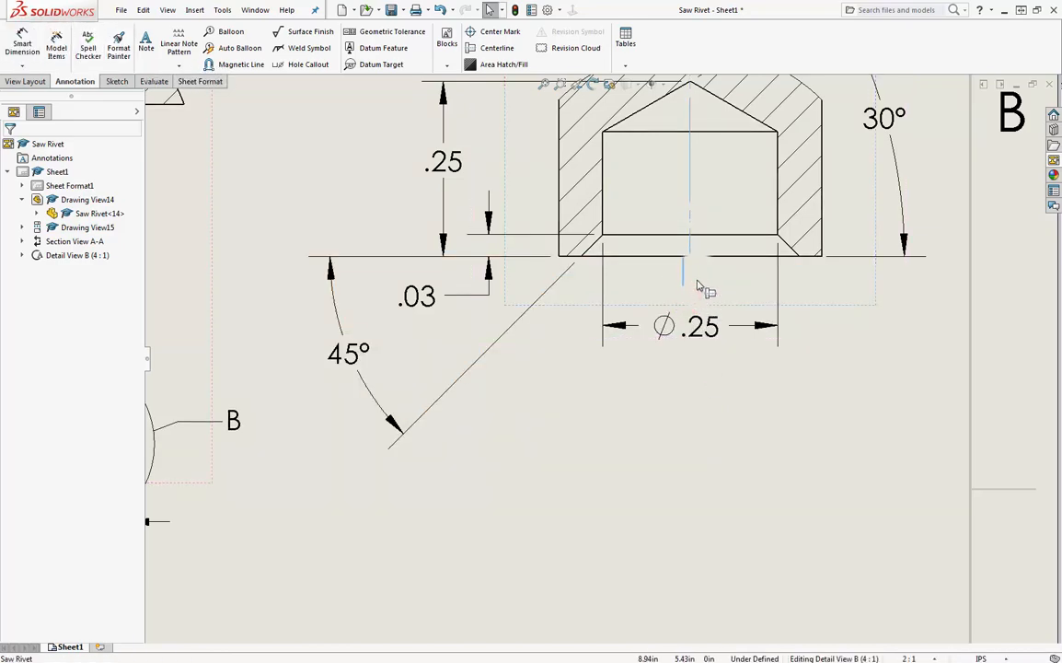
left_click(701, 422)
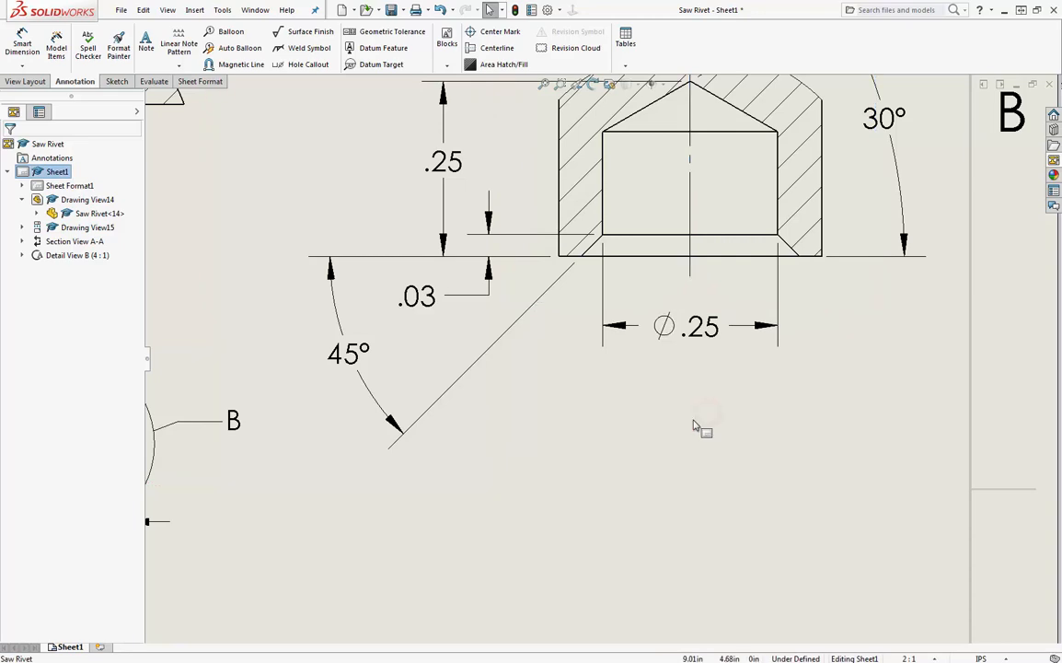
scroll(656, 447, "up", 5)
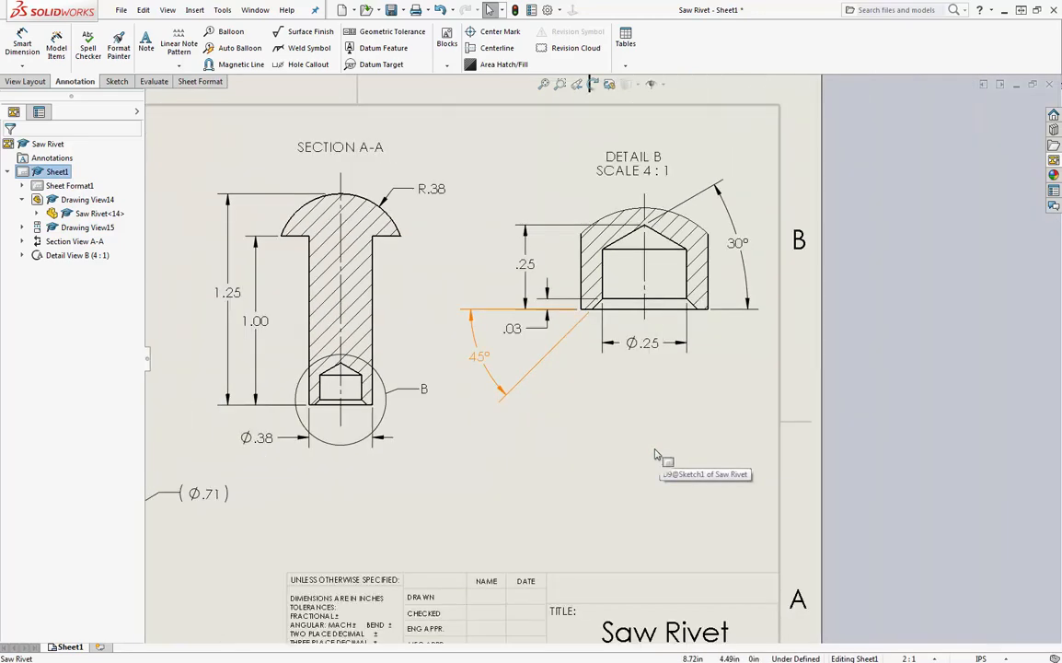
scroll(387, 333, "up", 2)
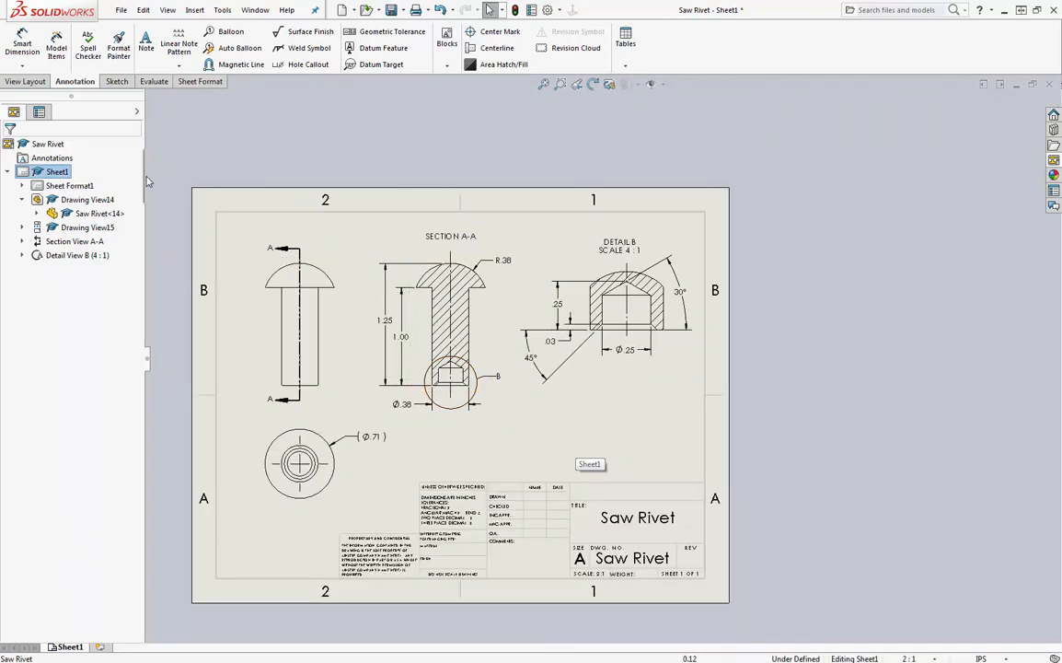
left_click_drag(389, 333, 390, 334, "shift")
scroll(402, 440, "down", 2)
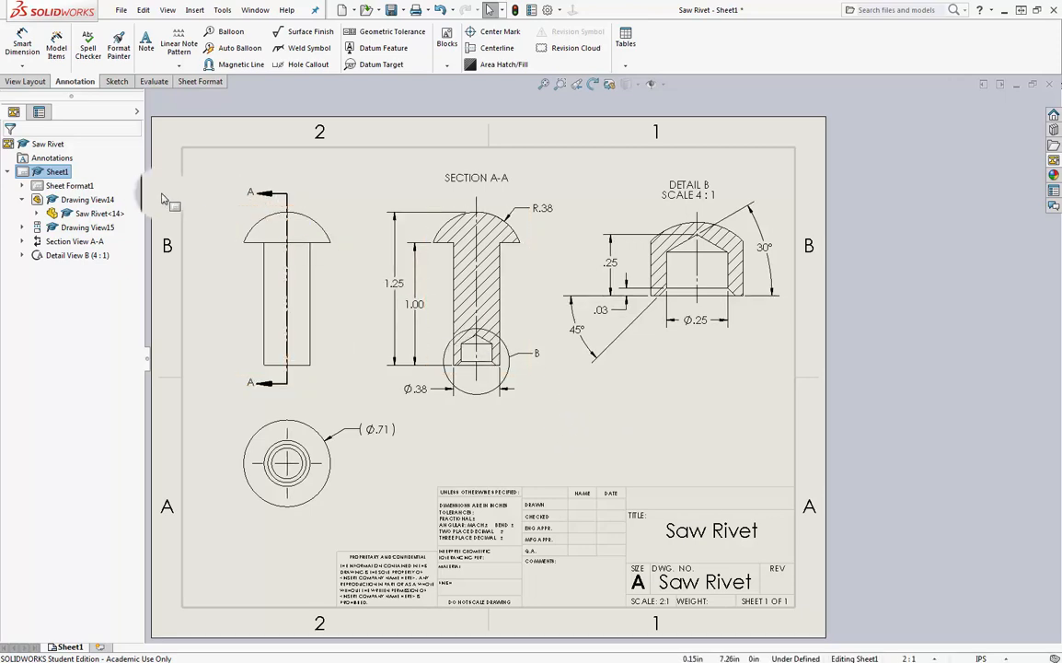
left_click(56, 47)
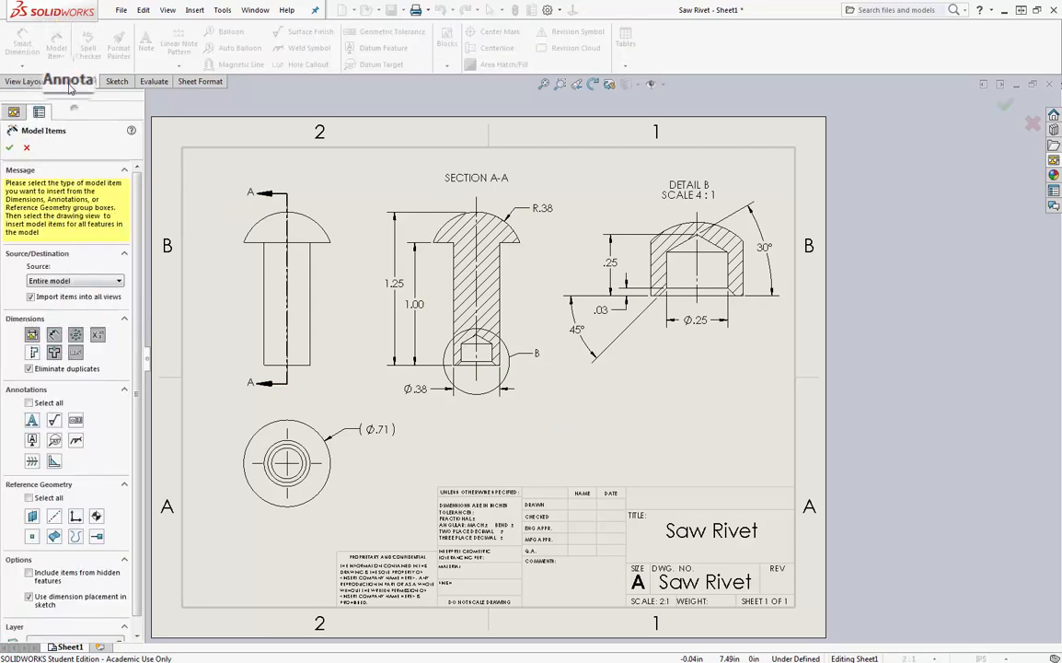
left_click(35, 85)
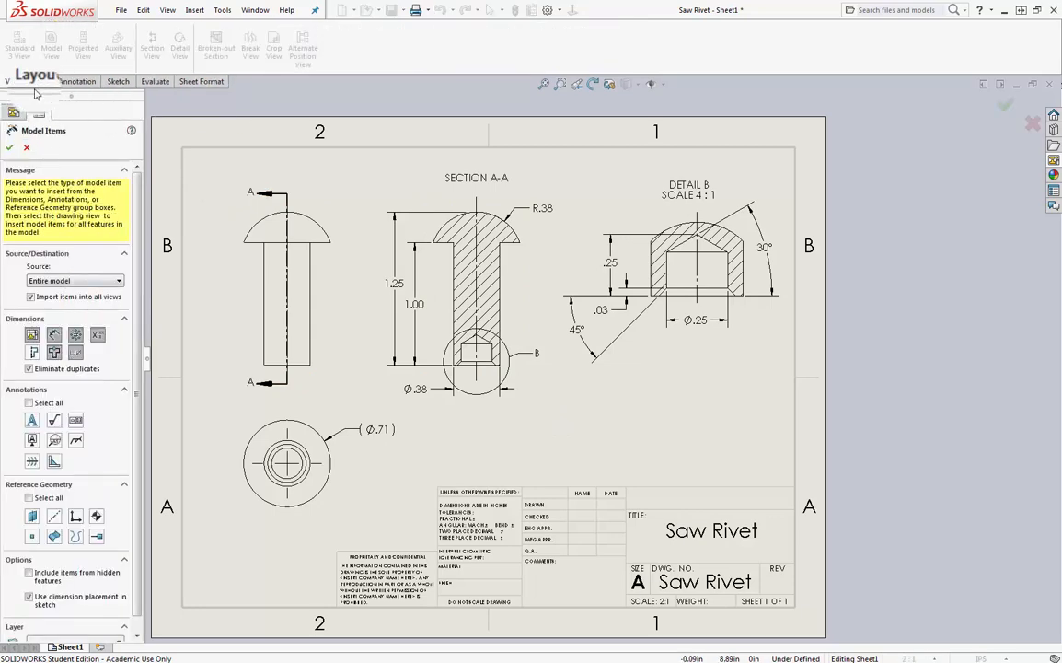
left_click(27, 147)
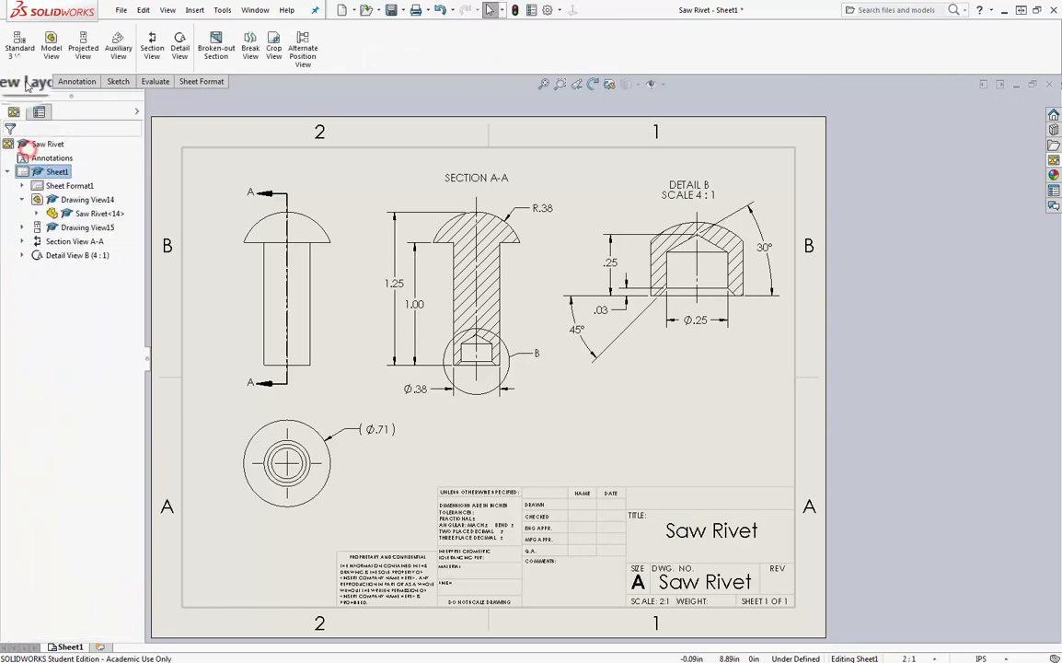
left_click(50, 46)
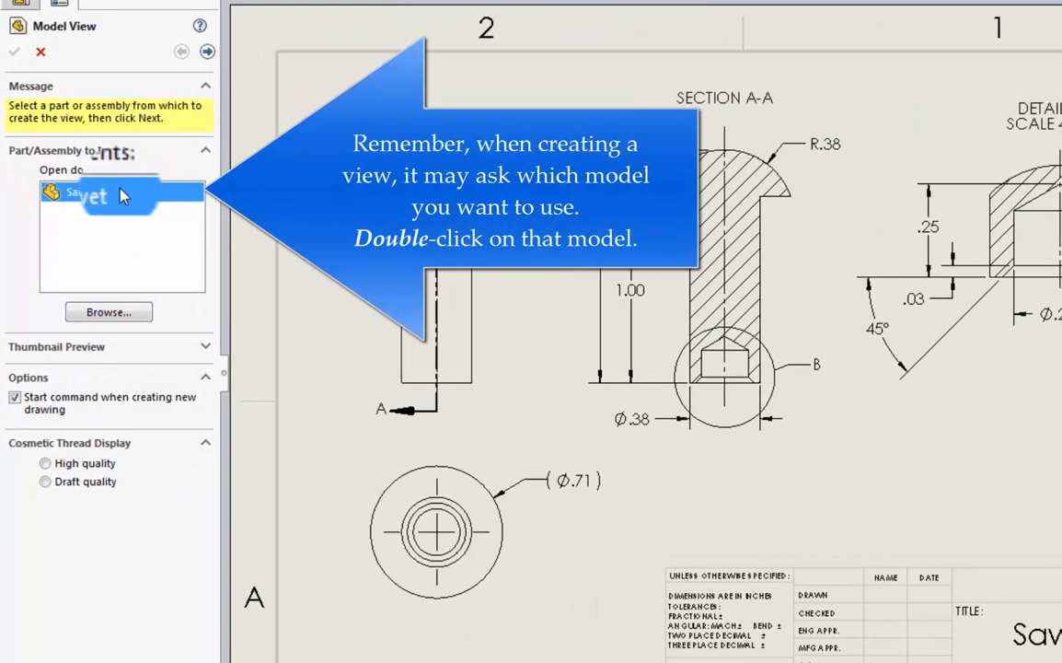
double_click(121, 193)
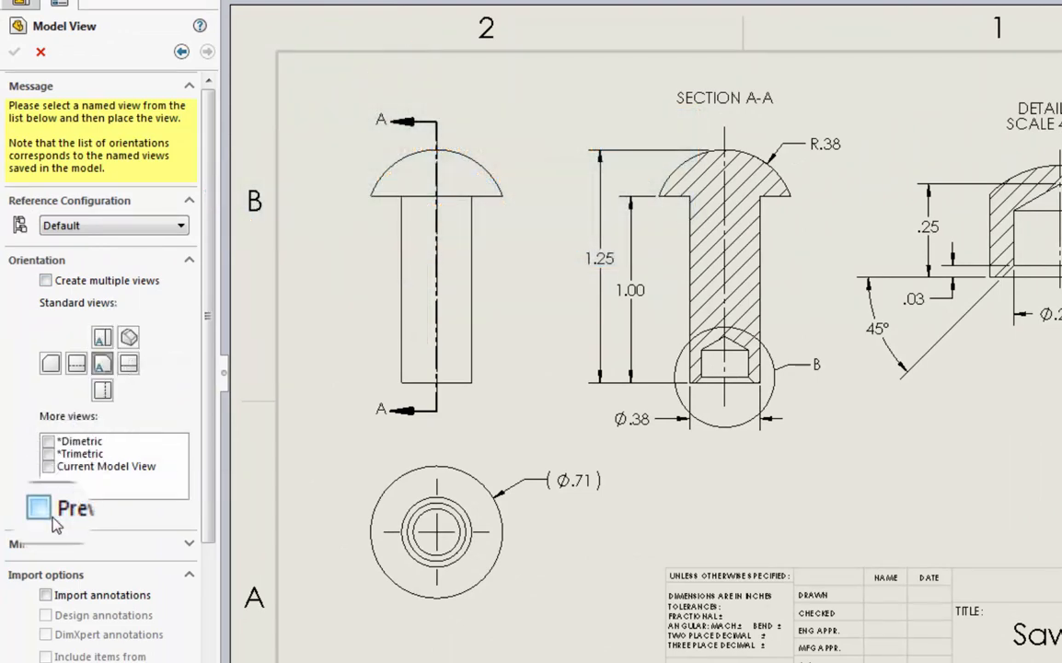
left_click(51, 453)
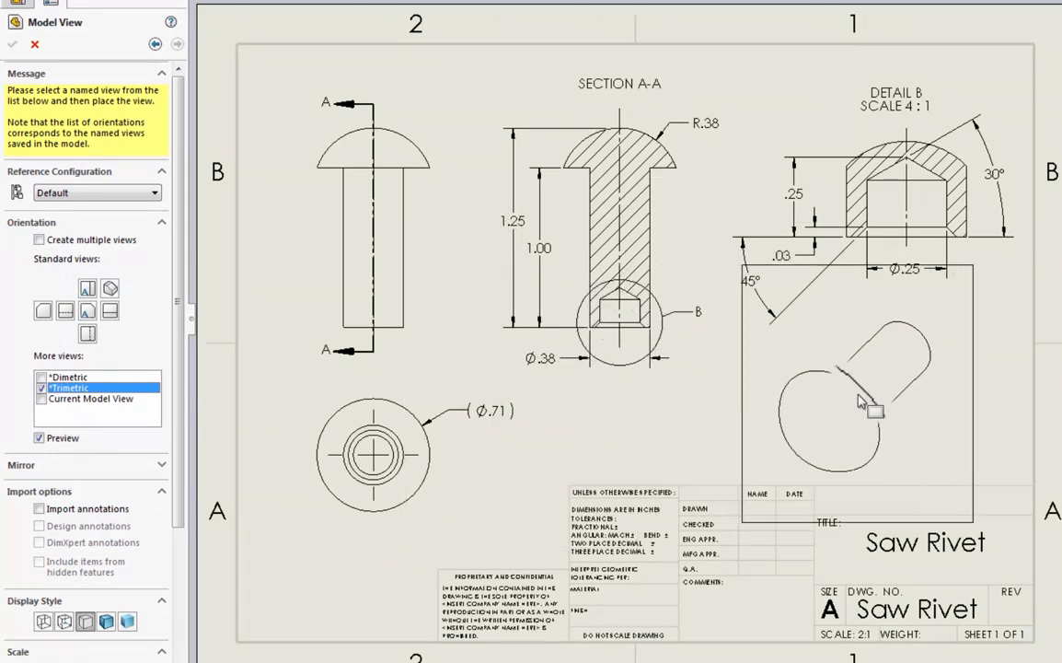
left_click(109, 288)
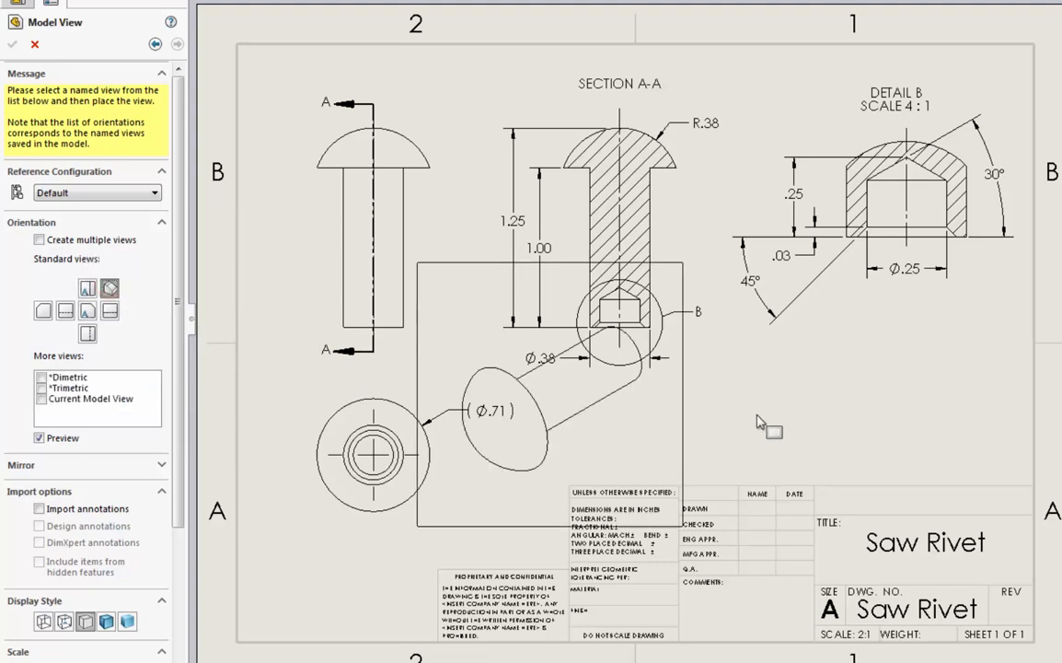
left_click(41, 376)
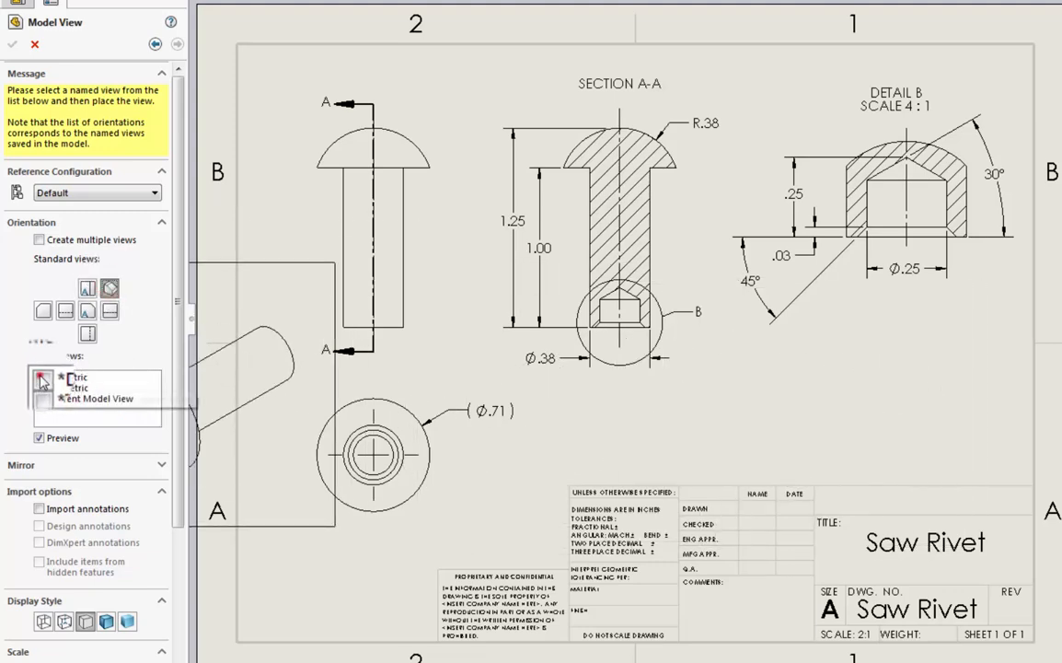
left_click(42, 388)
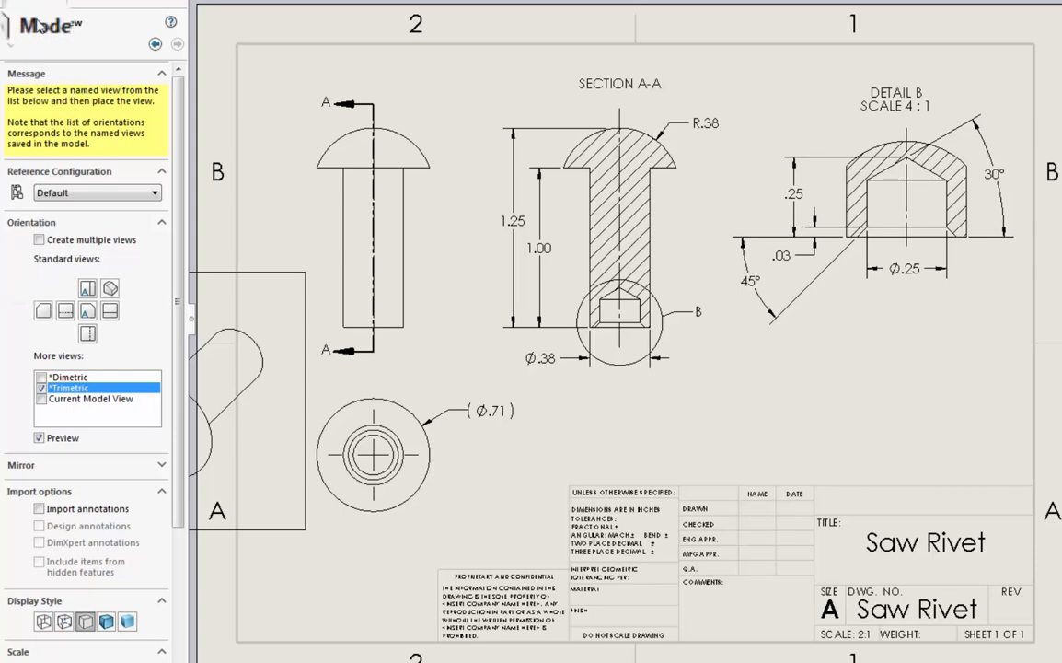
left_click(35, 44)
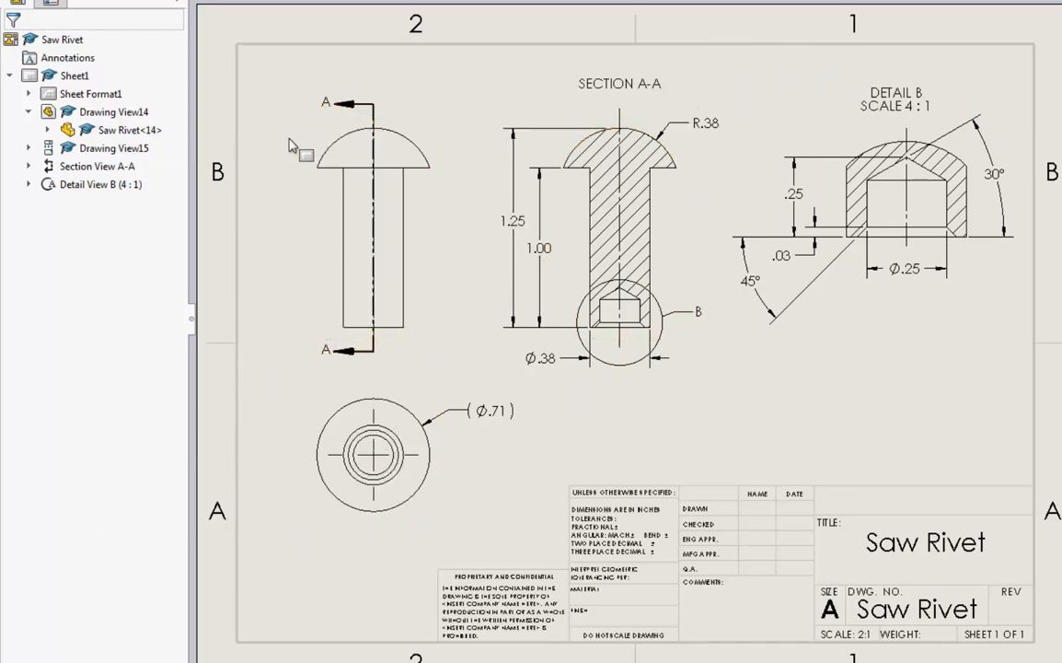
Step: Open the Saw Rivet part model from its front drawing view
left_click(396, 161)
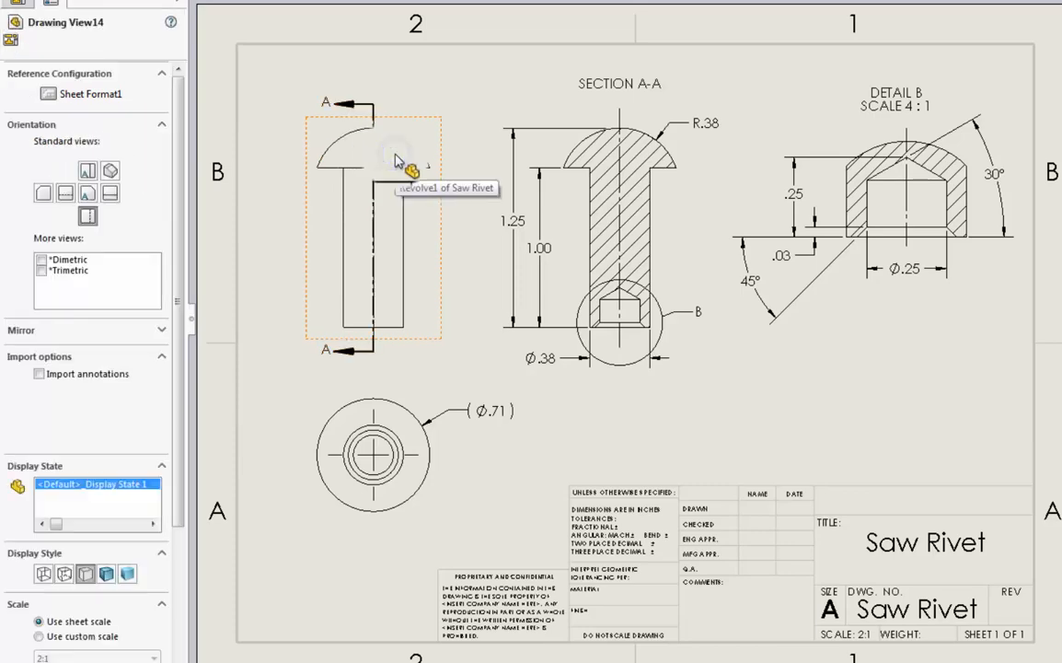
right_click(397, 162)
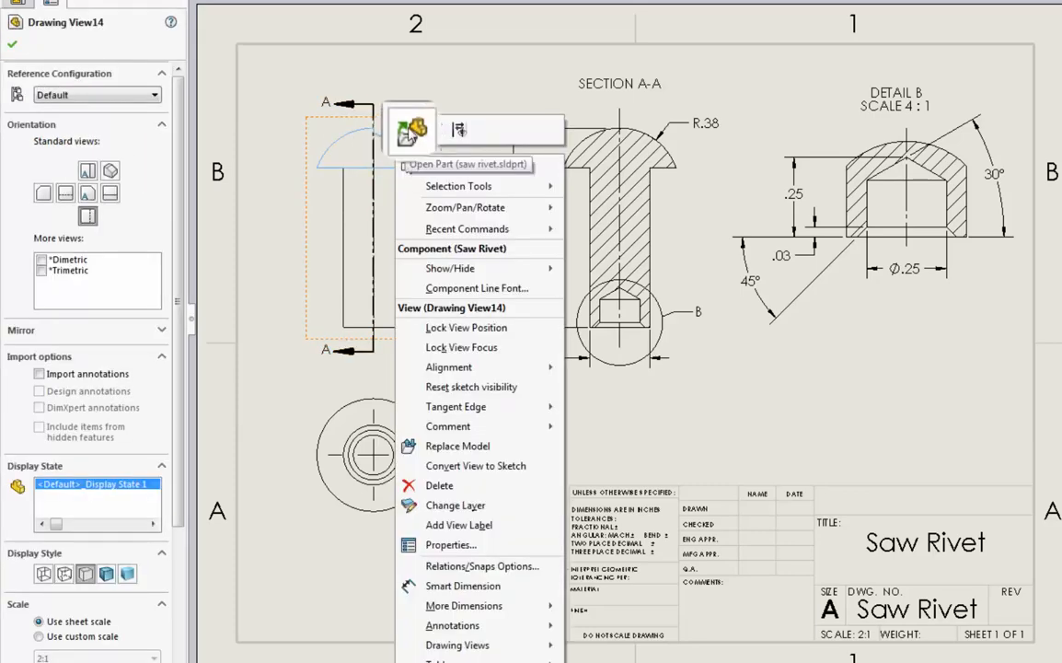
left_click(408, 133)
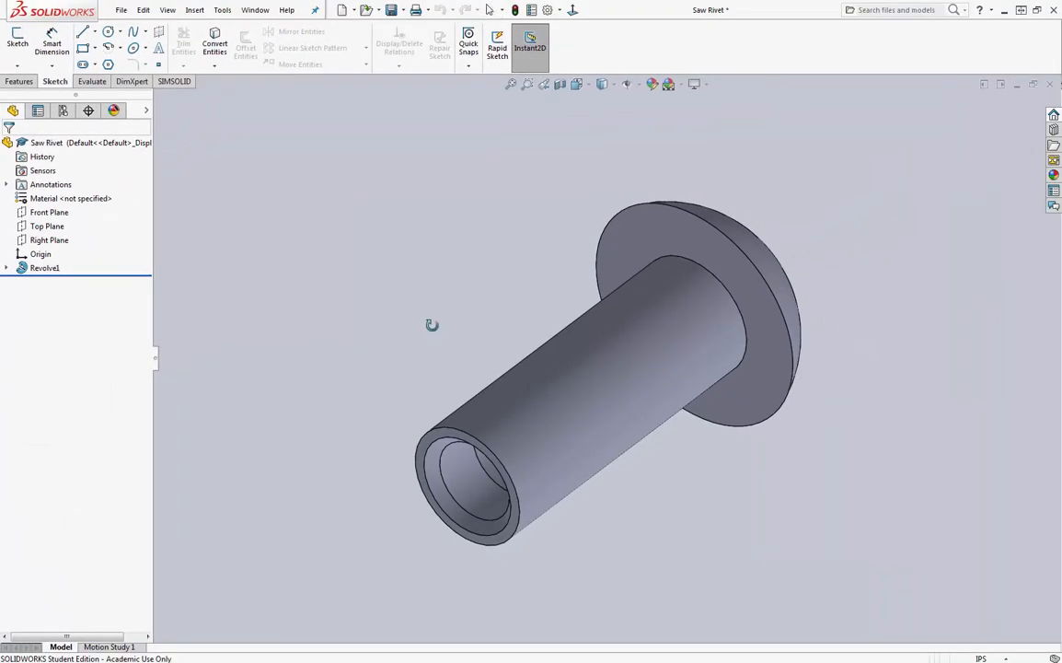
Step: Orbit the rivet so its hollow end faces forward and save this orientation as a named view called Oblique 1
middle_click_drag(432, 325, 552, 355)
scroll(593, 391, "down", 1)
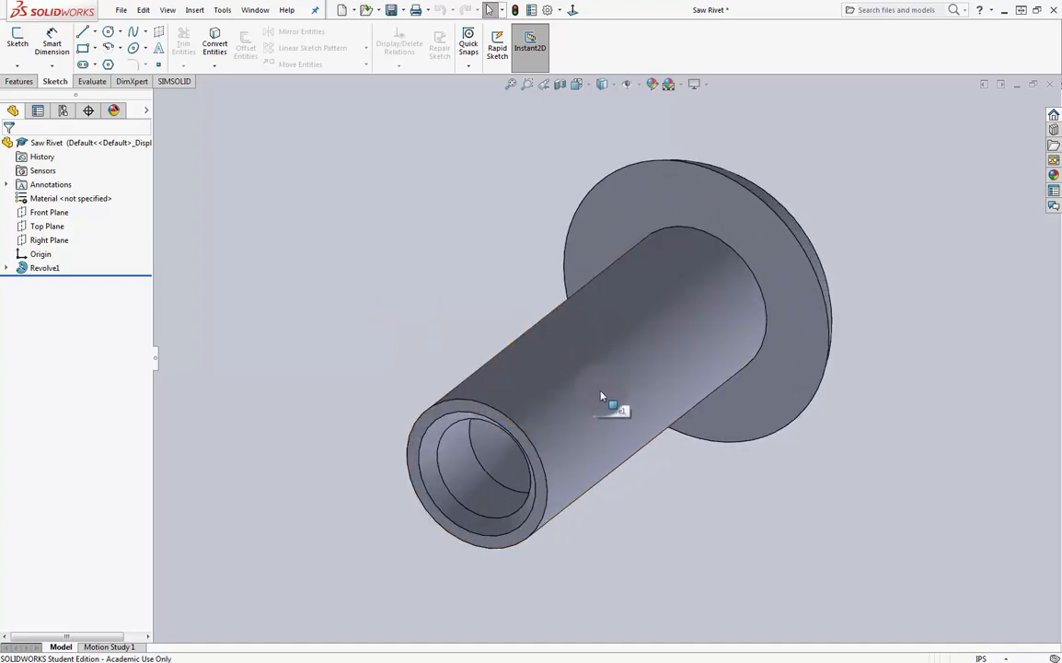
scroll(601, 396, "up", 1)
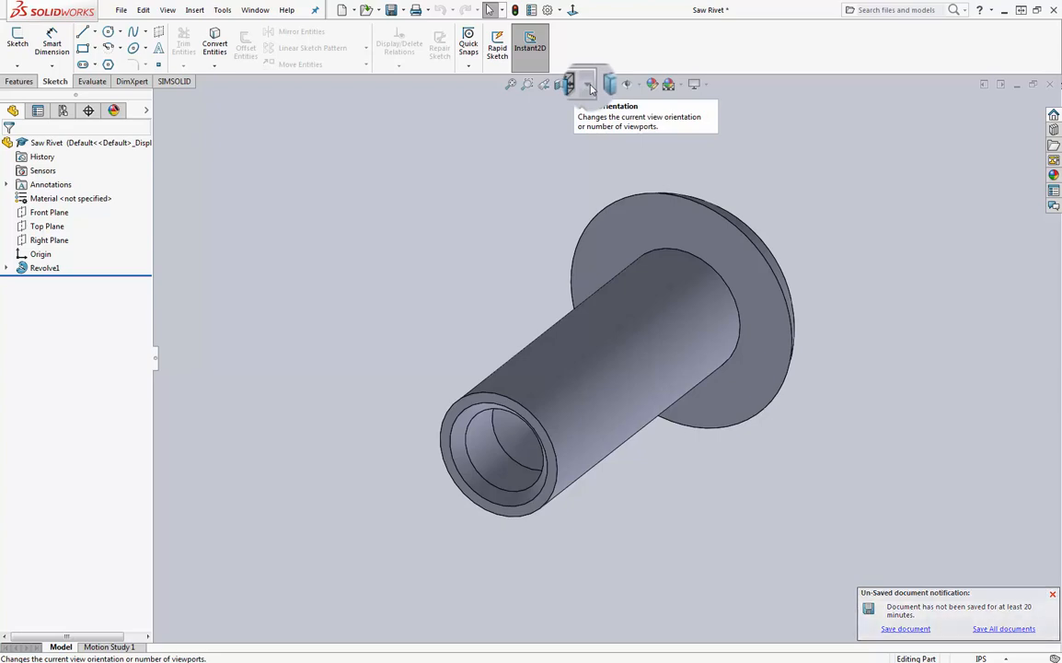
left_click(590, 85)
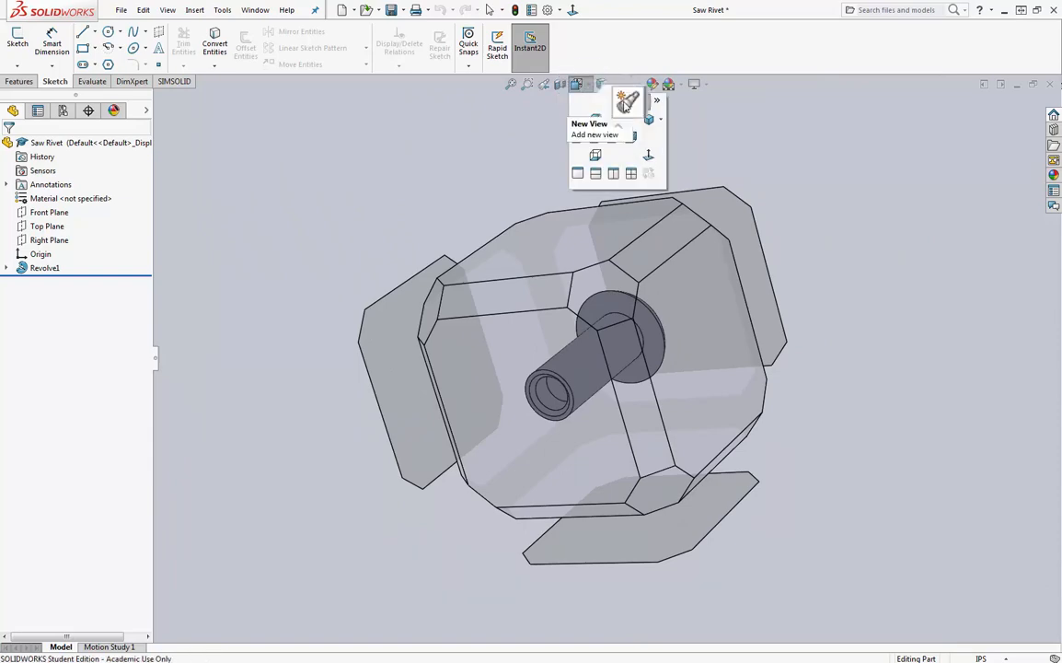
left_click(624, 104)
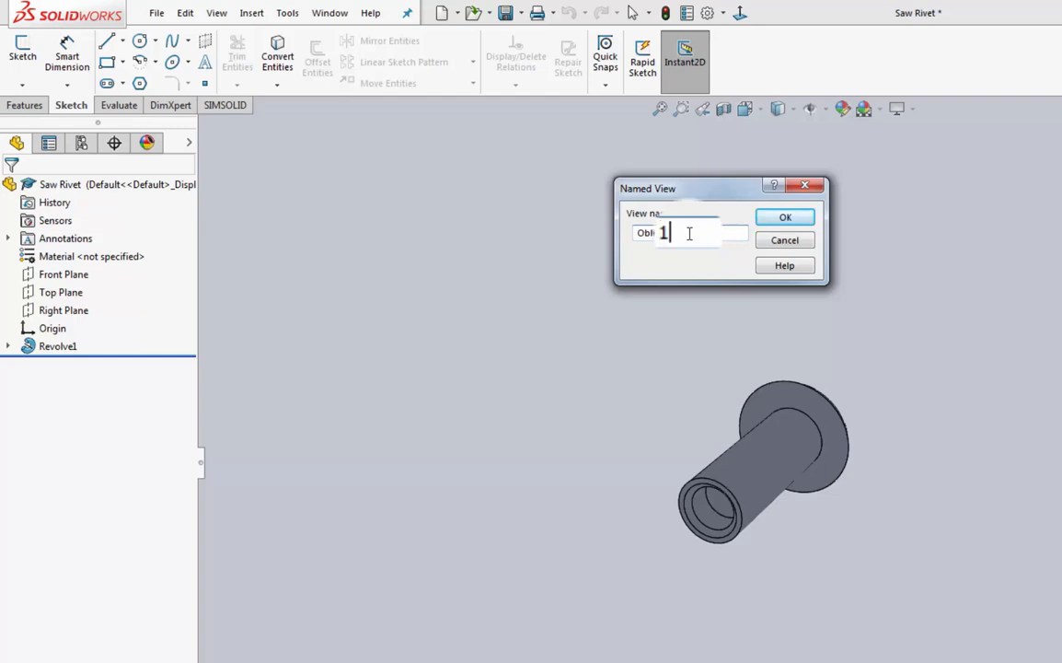
left_click(797, 223)
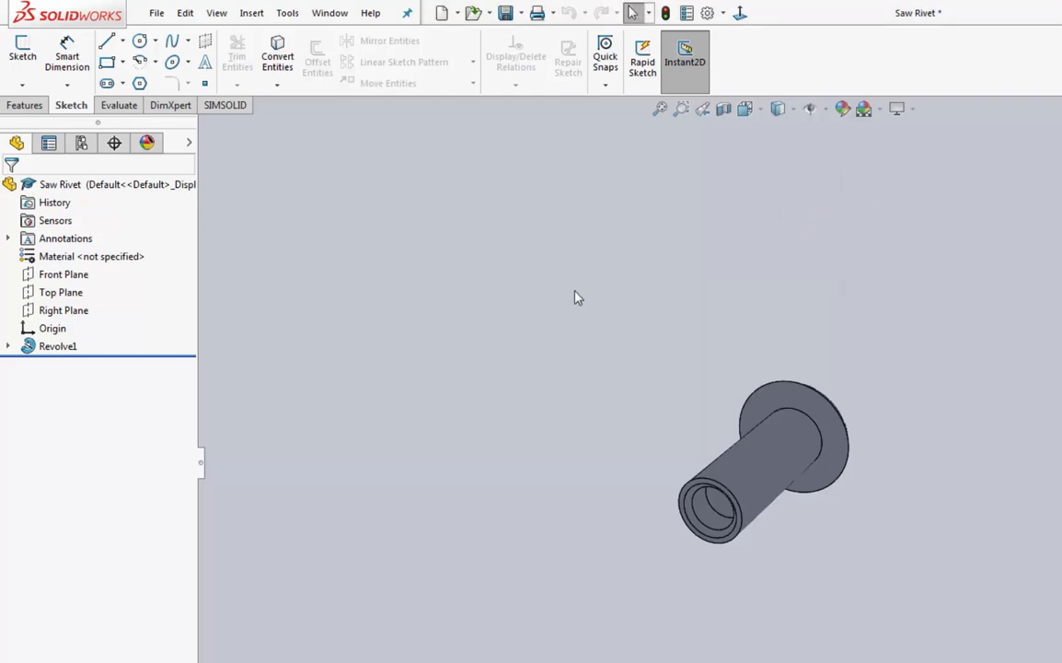
Step: Return to the drawing sheet and place a Saw Rivet model view in the Oblique 1 orientation below detail B
left_click(333, 12)
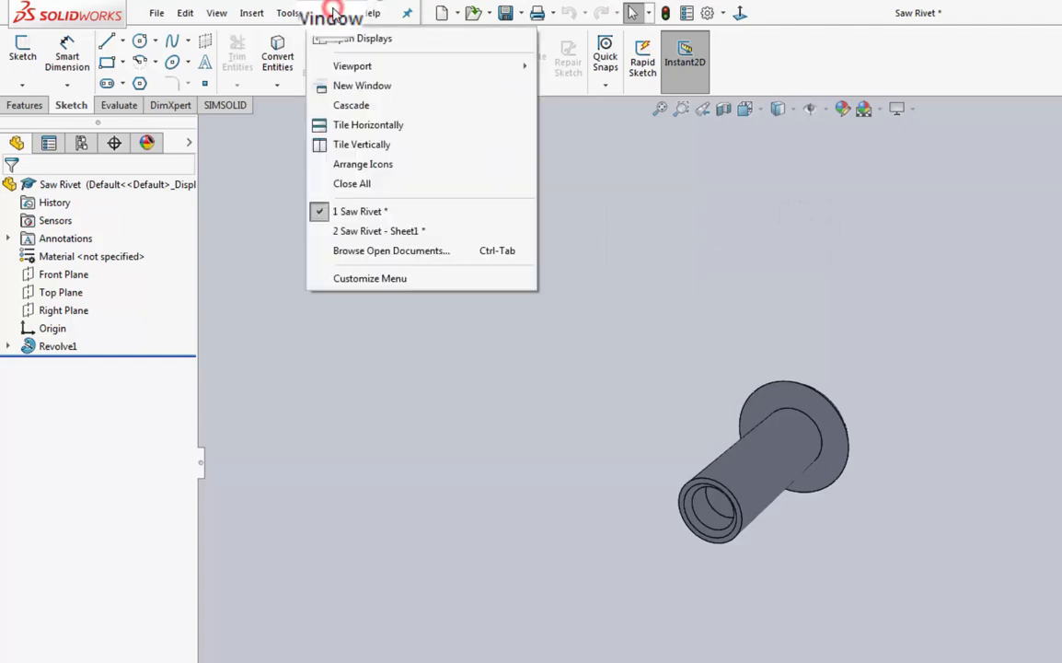
left_click(411, 235)
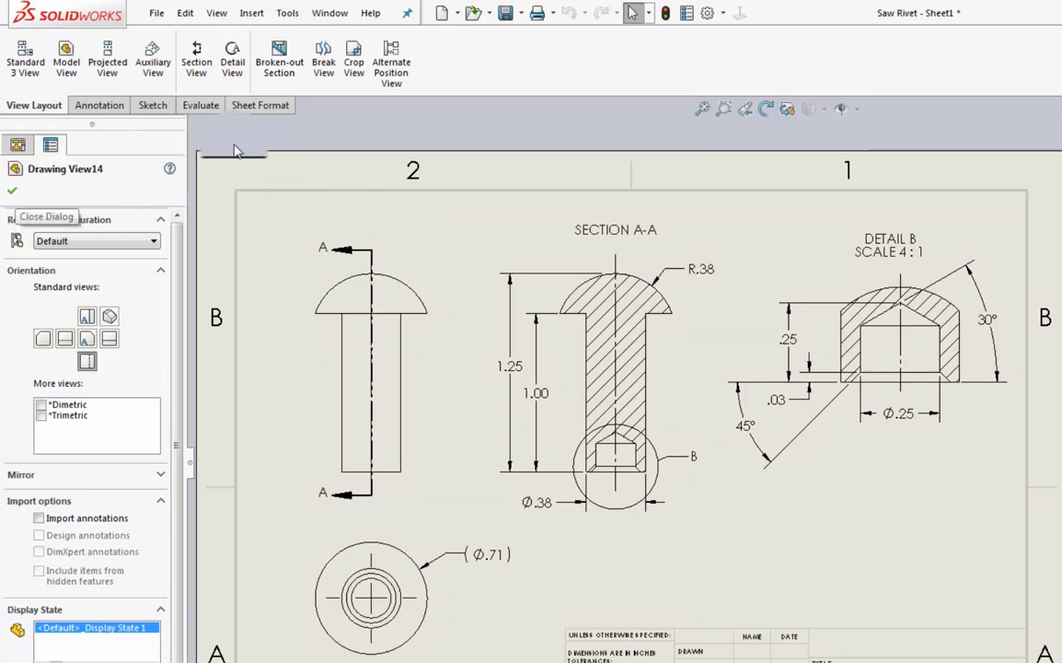
left_click(300, 123)
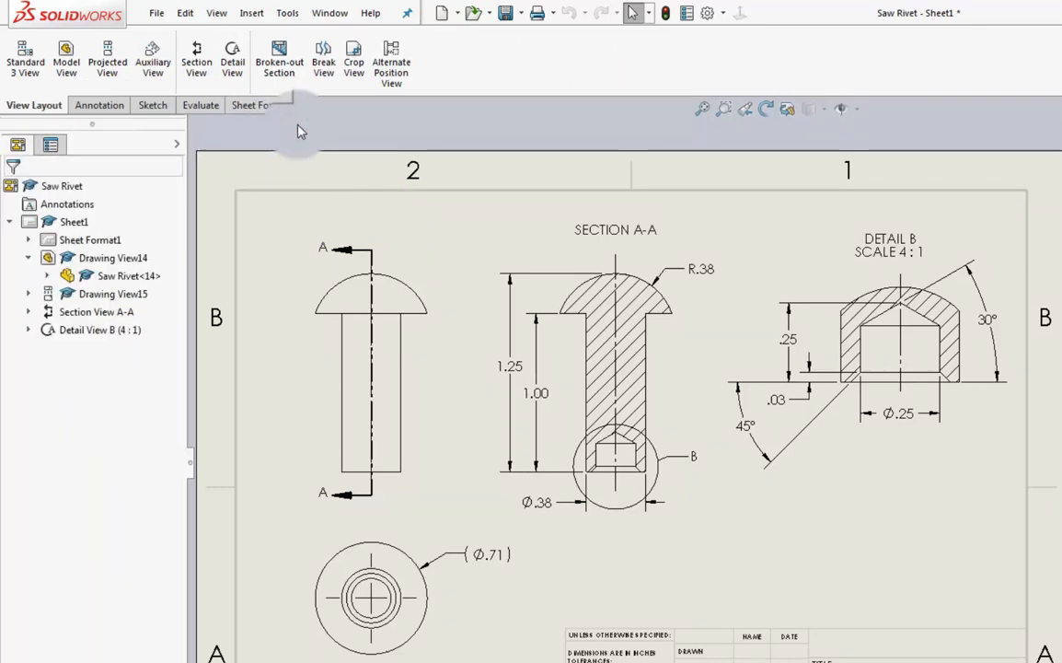
left_click(73, 66)
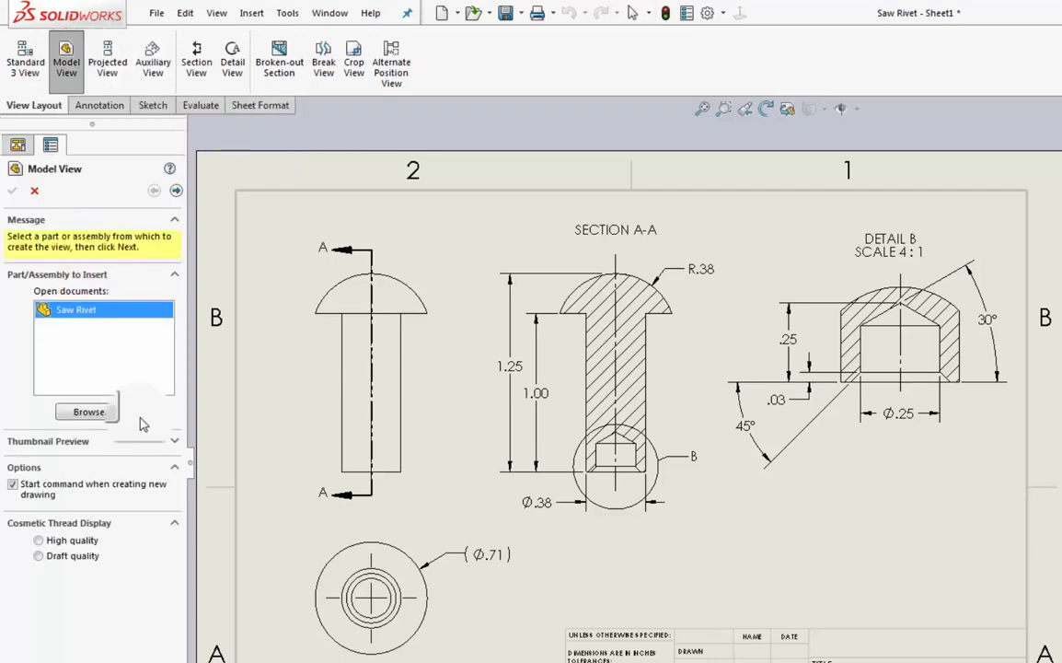
left_click(116, 321)
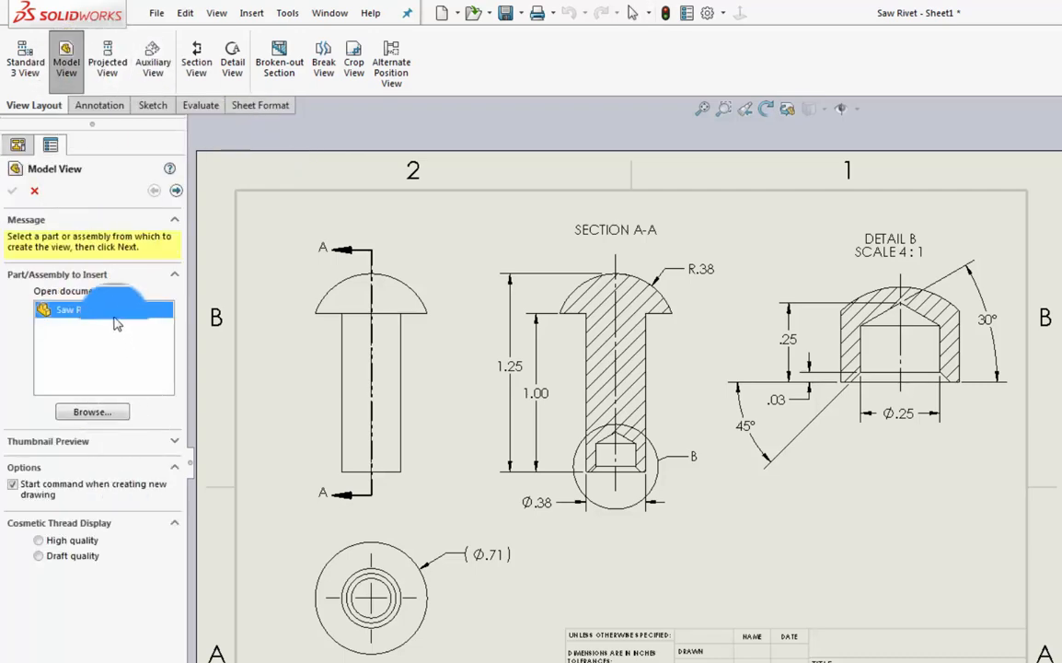
double_click(113, 318)
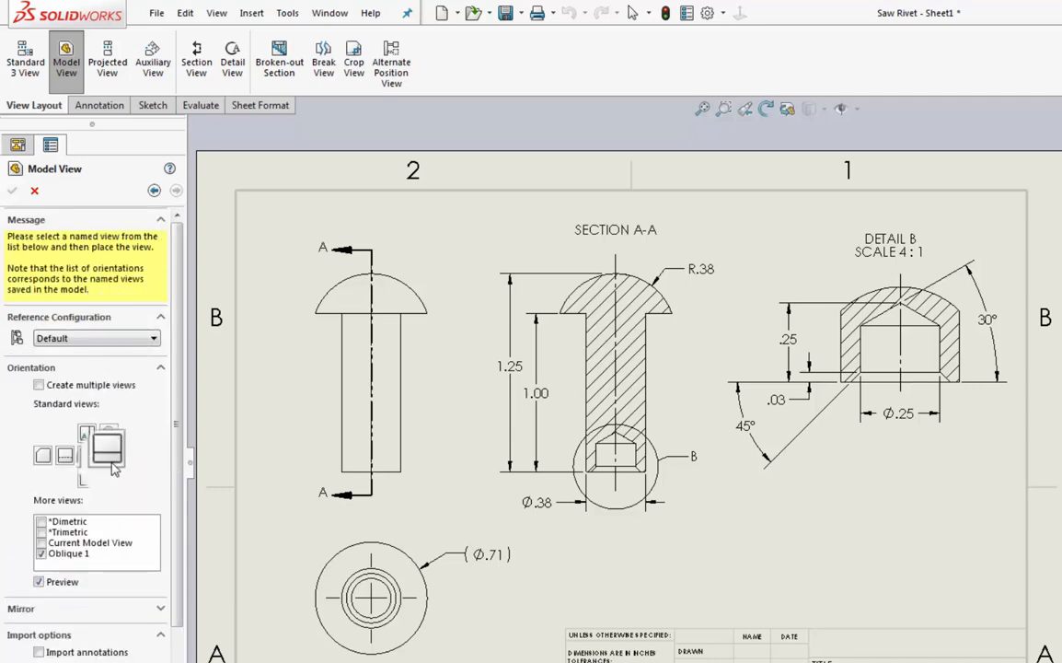
left_click(44, 556)
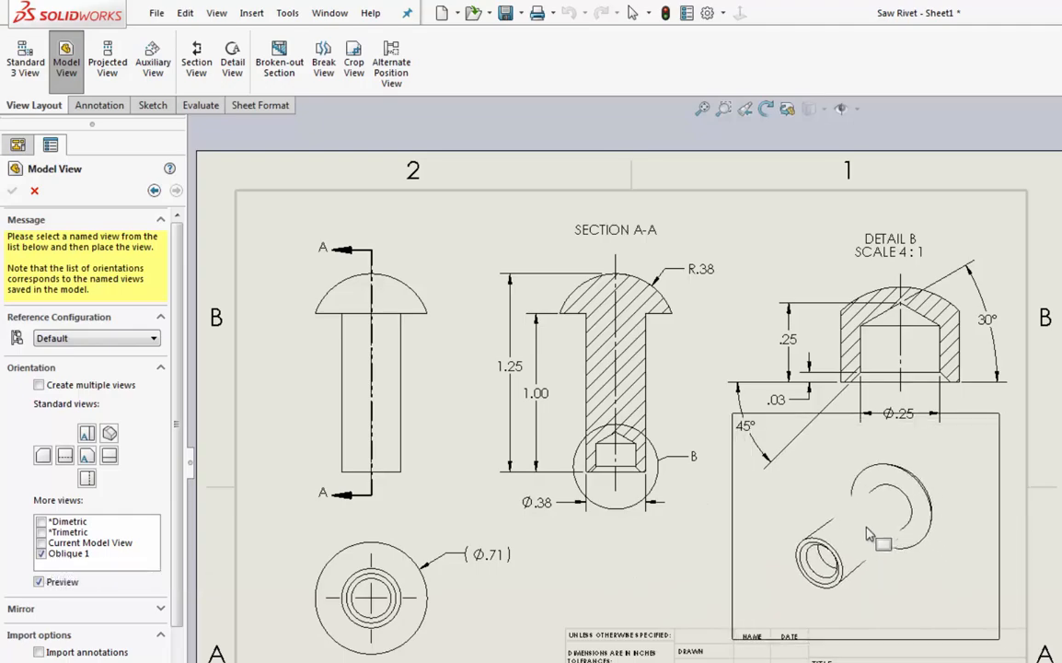
left_click(841, 550)
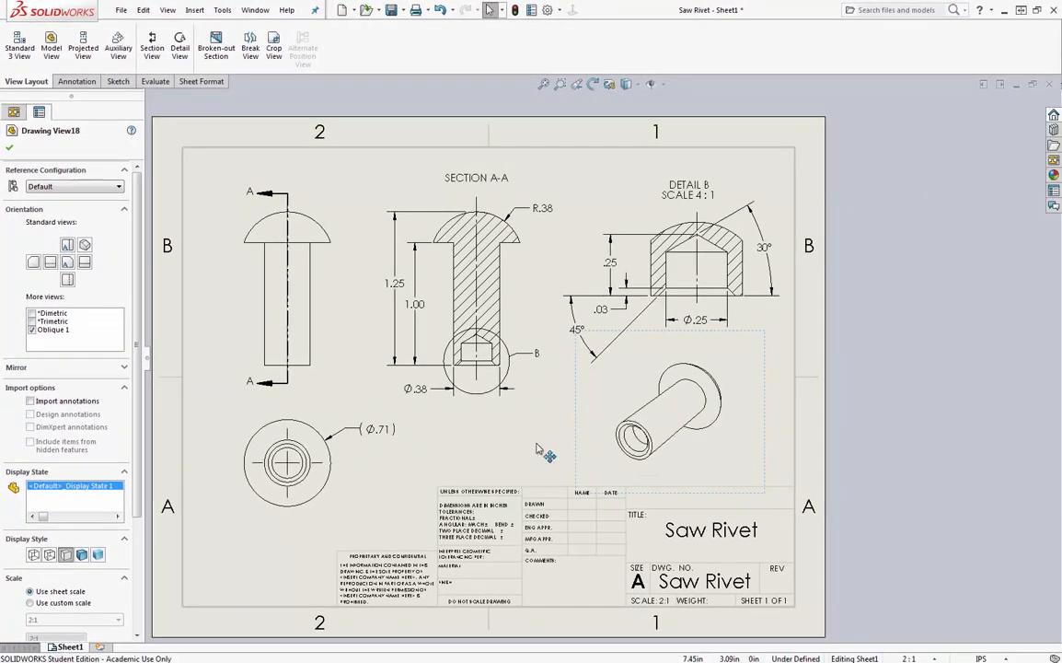
Step: Compare the shaded and line display styles on the pictorial view and set it to Shaded With Edges
scroll(129, 386, "down", 3)
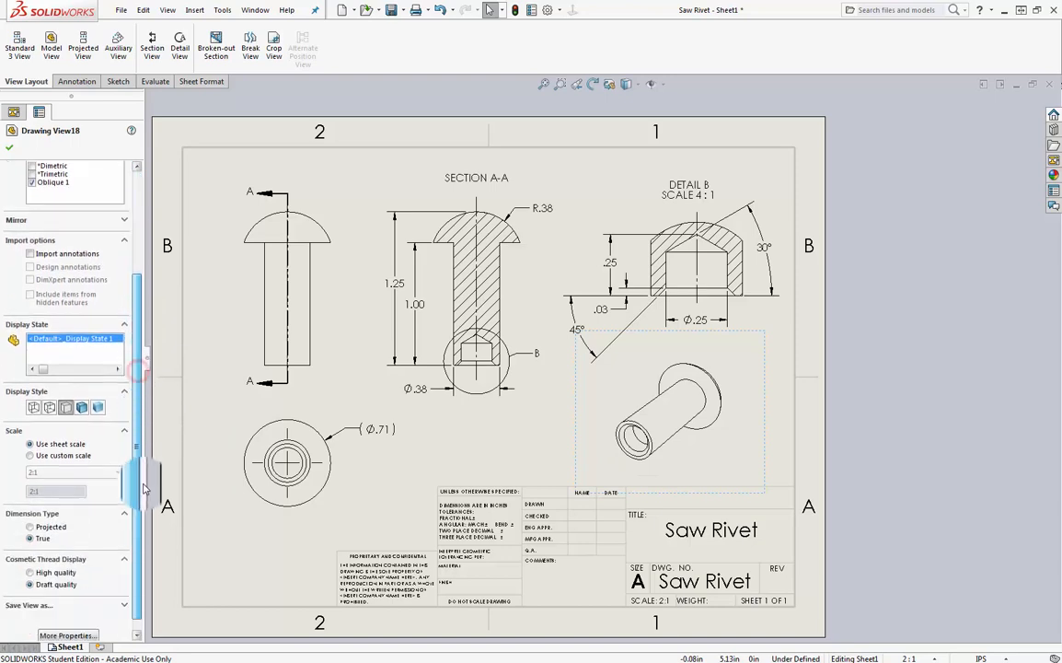
left_click(83, 405)
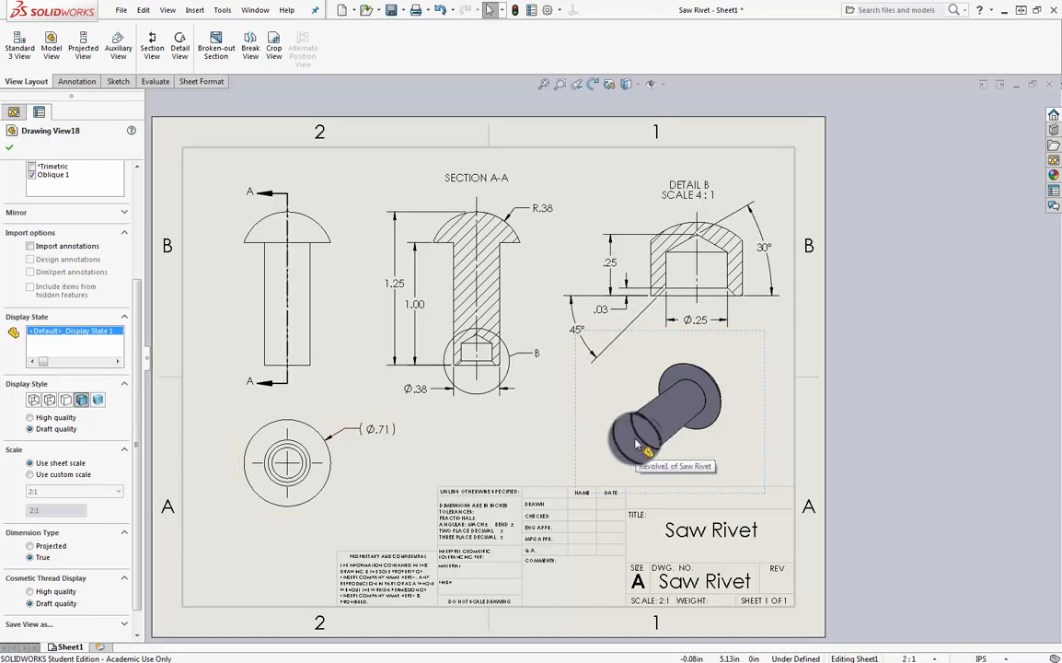
left_click(103, 400)
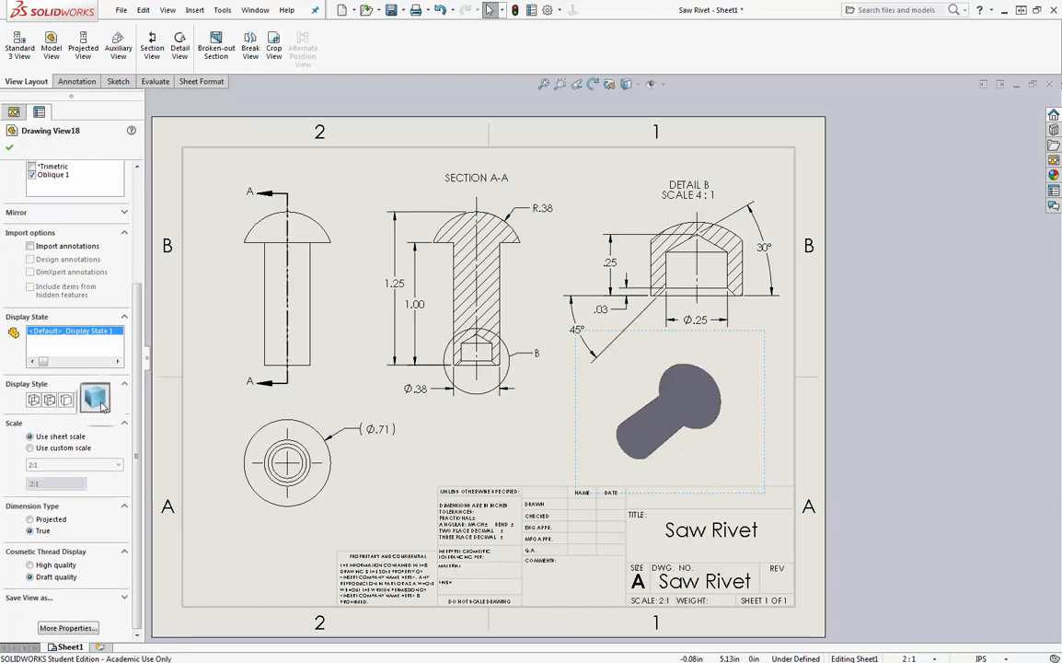
left_click(81, 401)
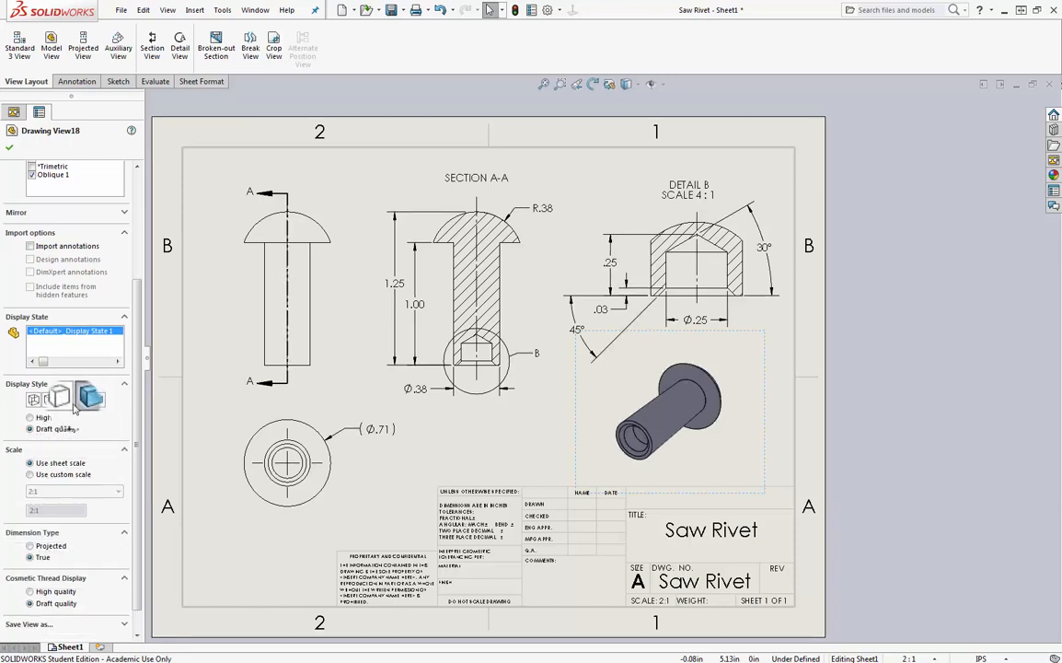
left_click(67, 401)
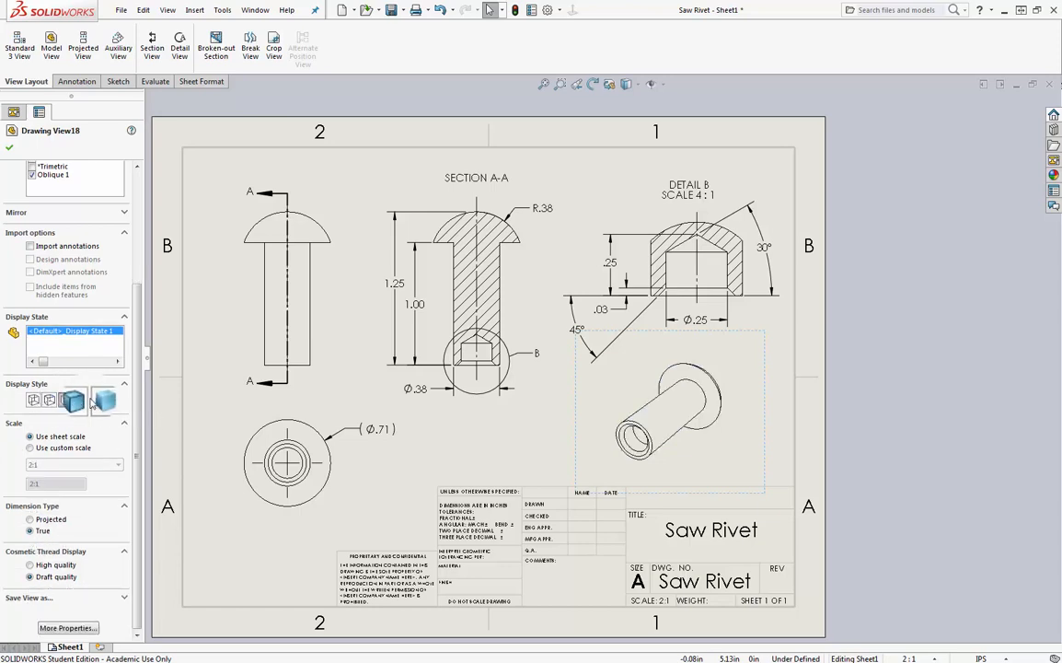
left_click(81, 401)
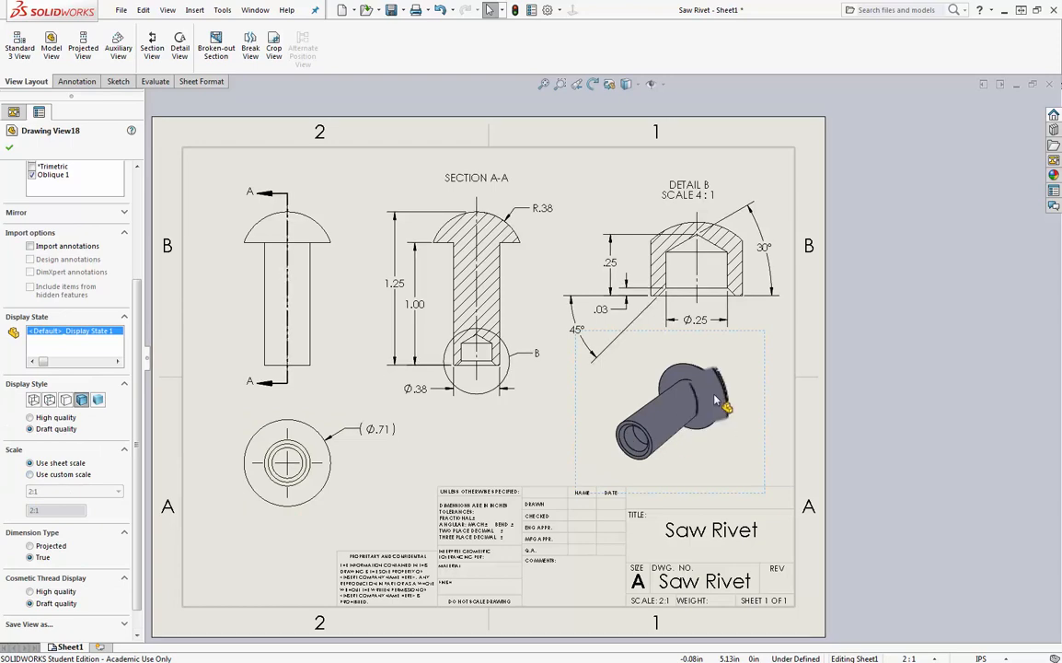
Step: Give the pictorial view a custom scale of 3:2 and close its properties
left_click(30, 474)
left_click(107, 494)
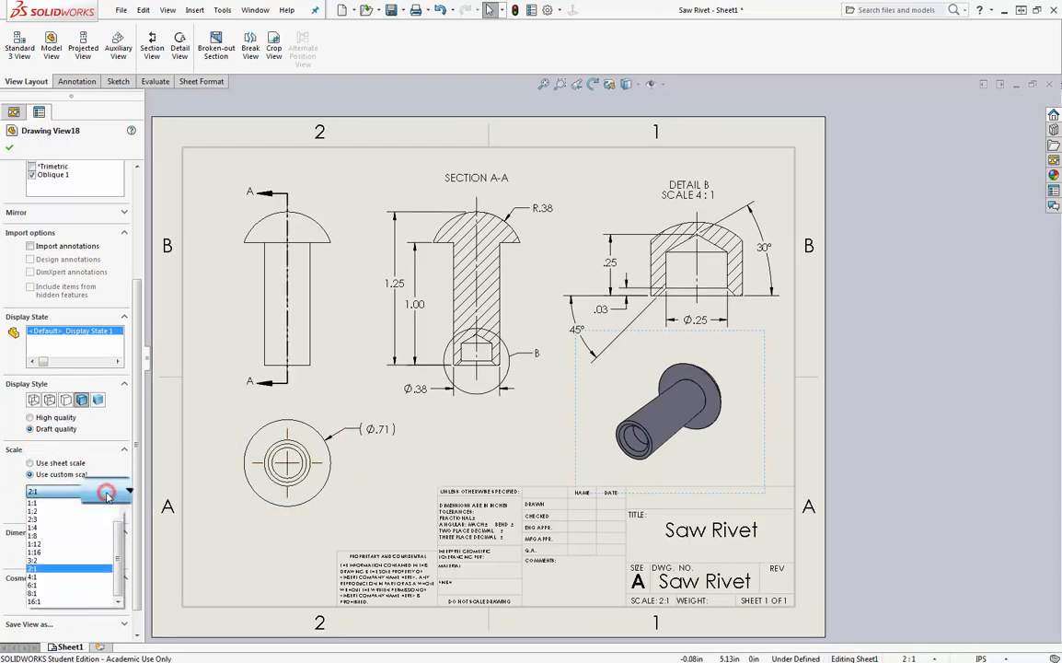
left_click(78, 560)
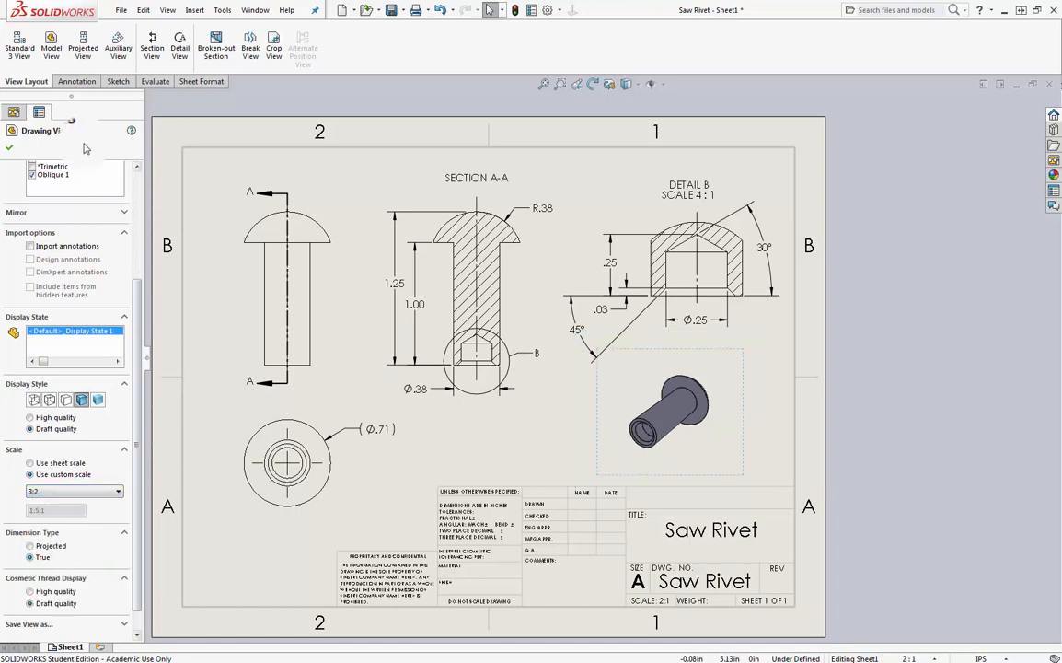
left_click(9, 148)
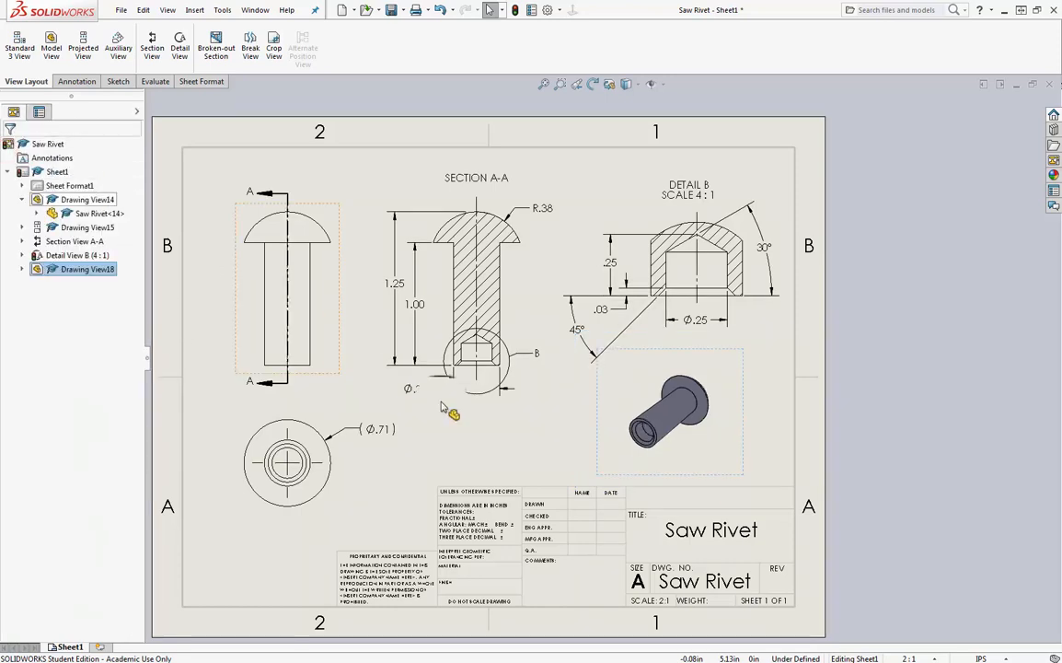
left_click(540, 442)
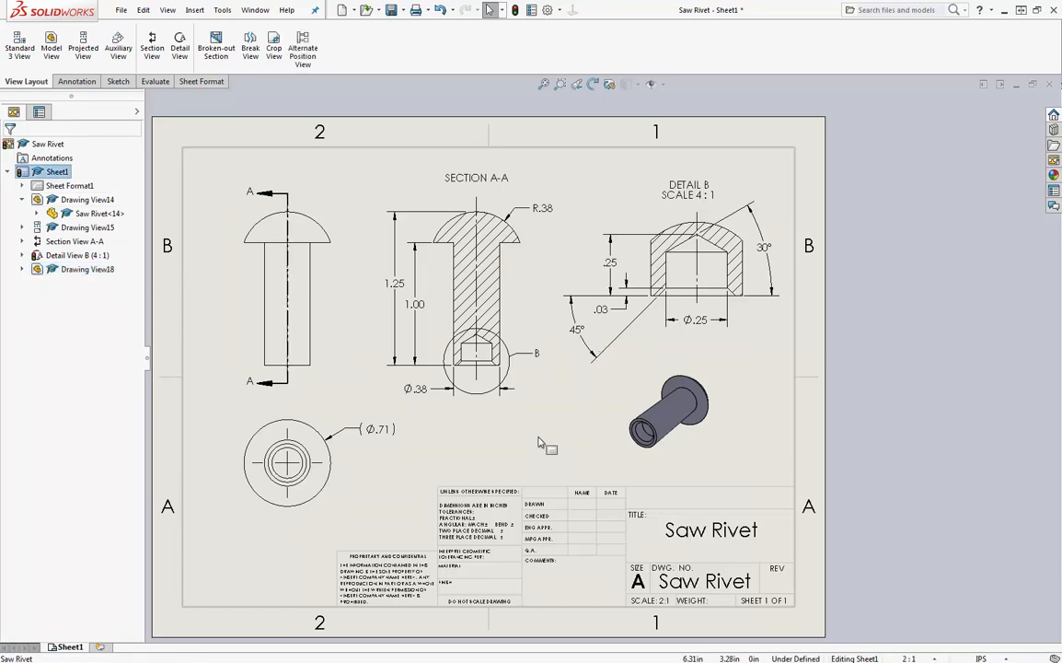
Step: Move the circular view slightly farther down from the front view
left_click_drag(341, 476, 345, 502)
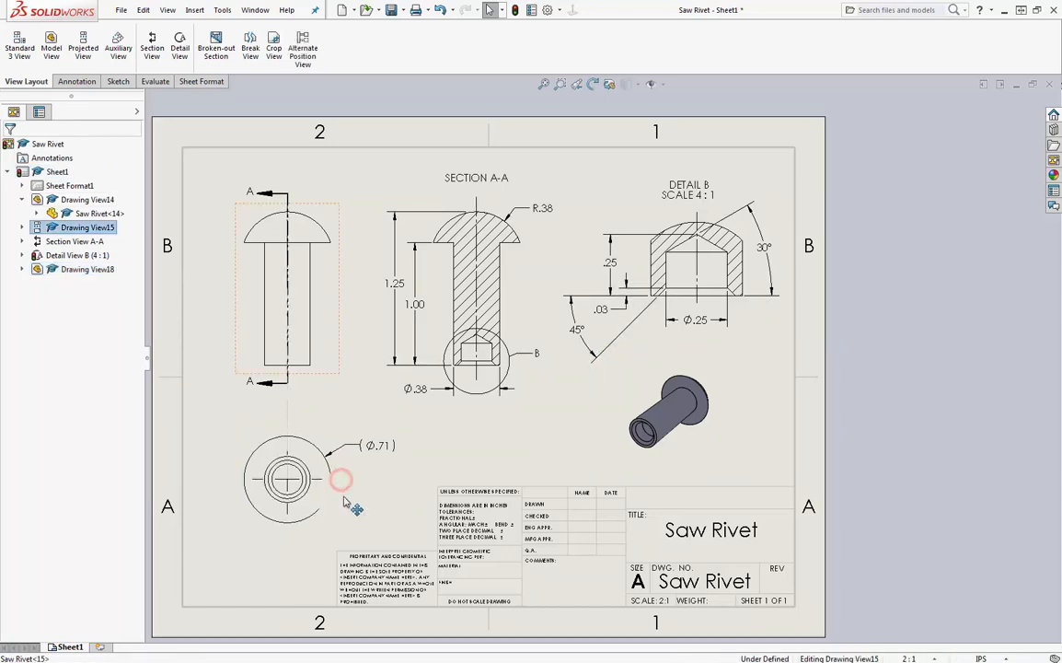
left_click(561, 432)
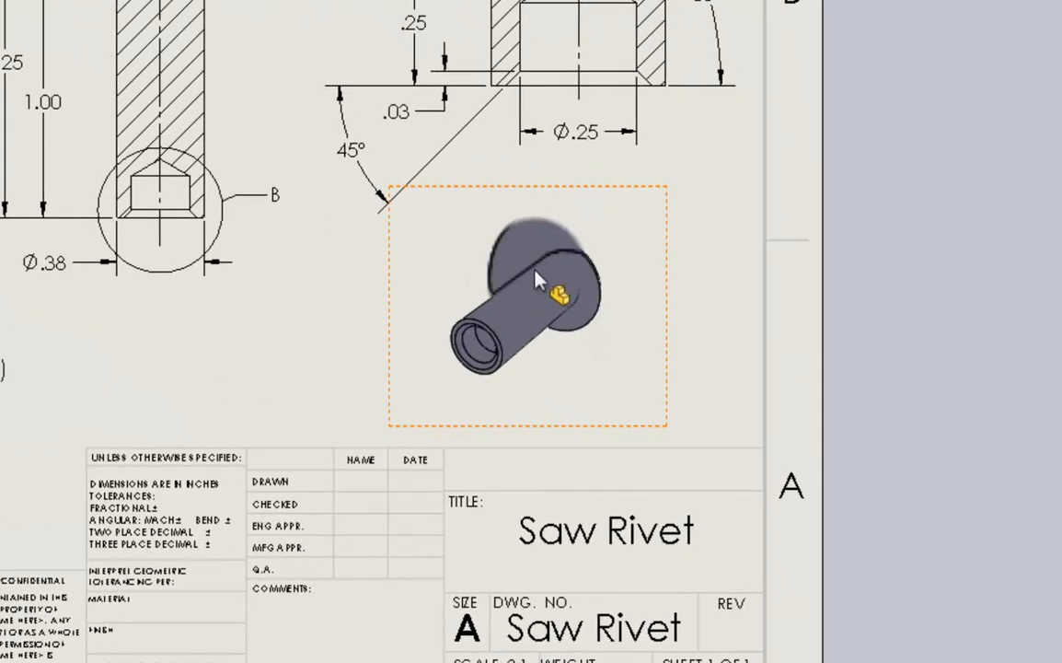
left_click_drag(574, 292, 251, 359)
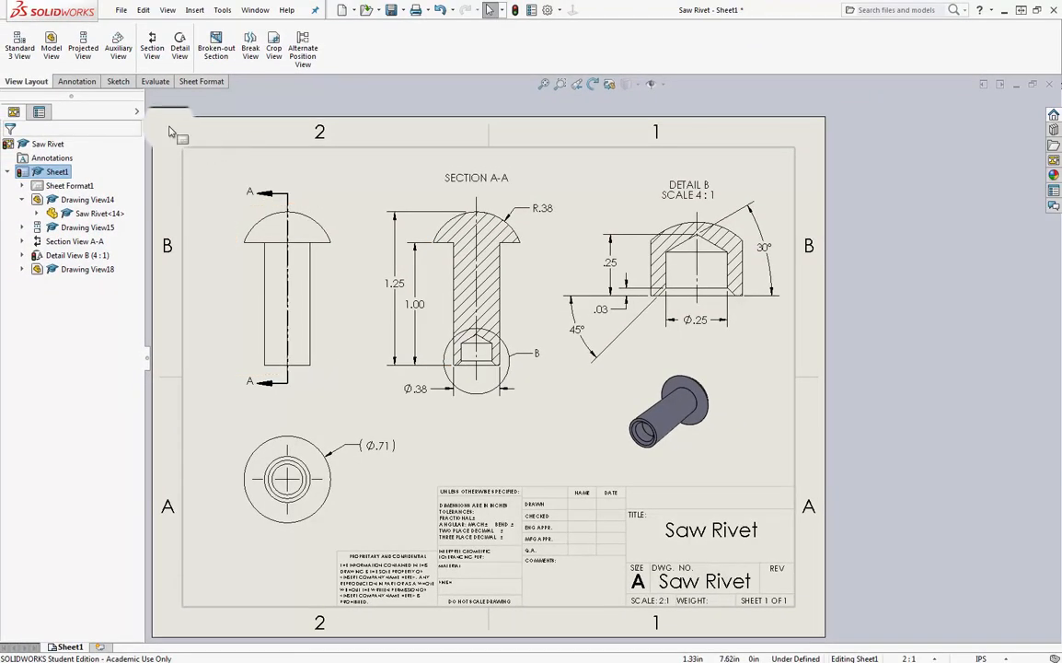
left_click(60, 29)
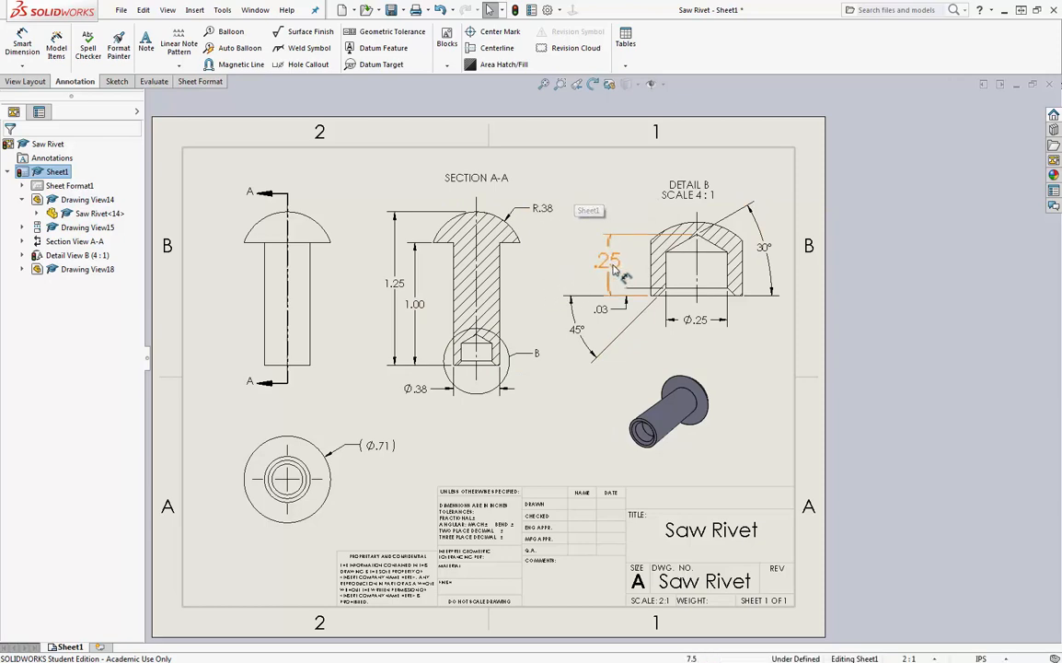
left_click_drag(739, 290, 679, 248)
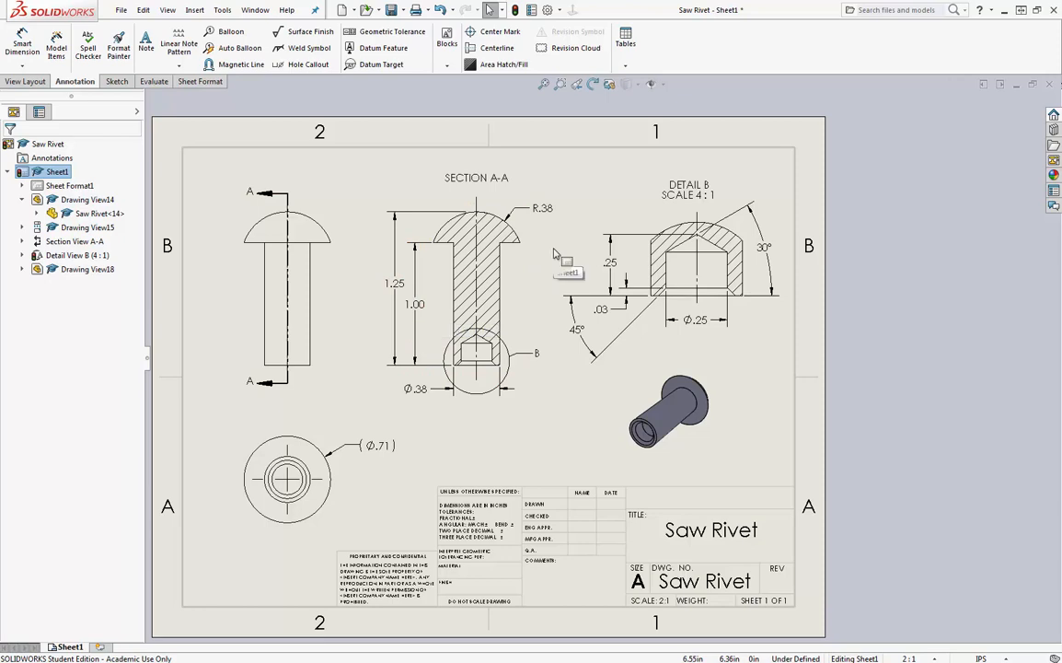
Step: Center the Ø.38 dimension text between its extension lines below section A-A, clear of the detail circle
left_click_drag(415, 389, 474, 403)
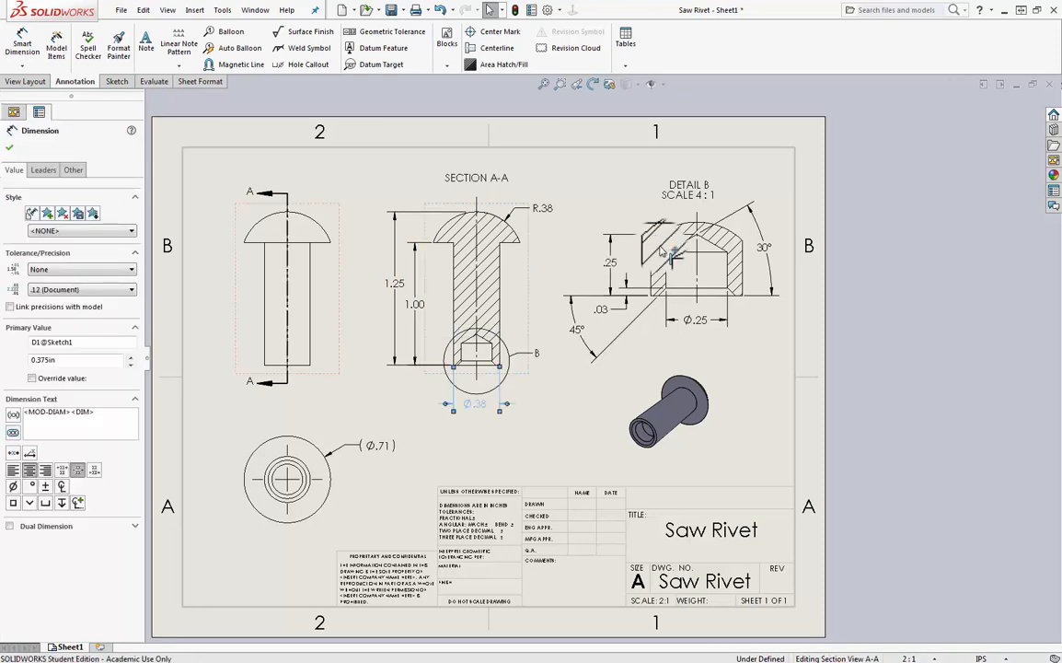
left_click(569, 189)
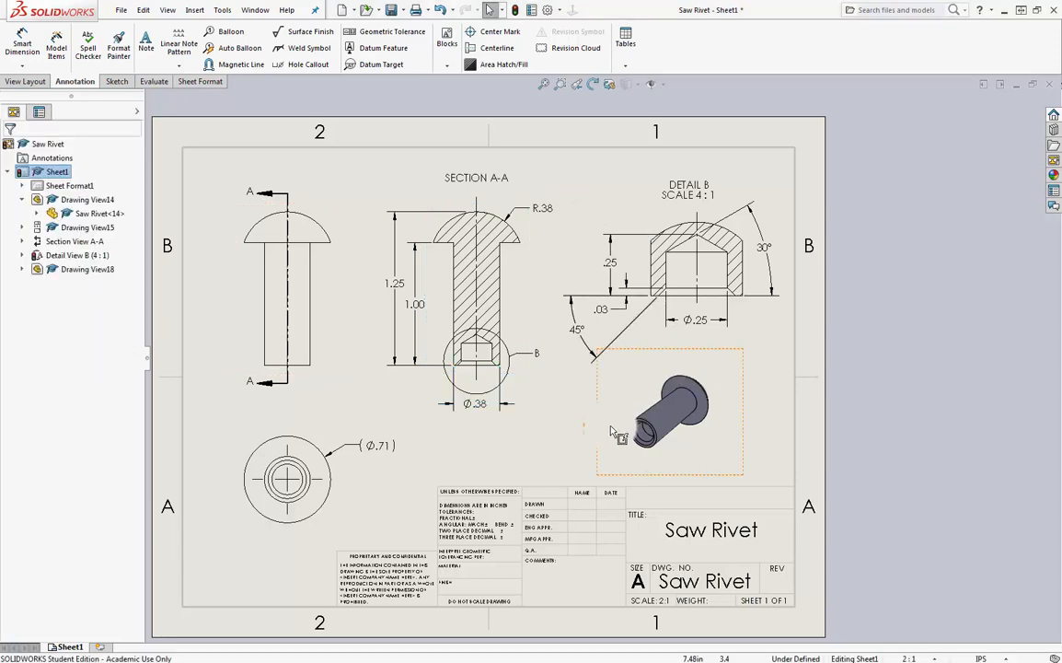